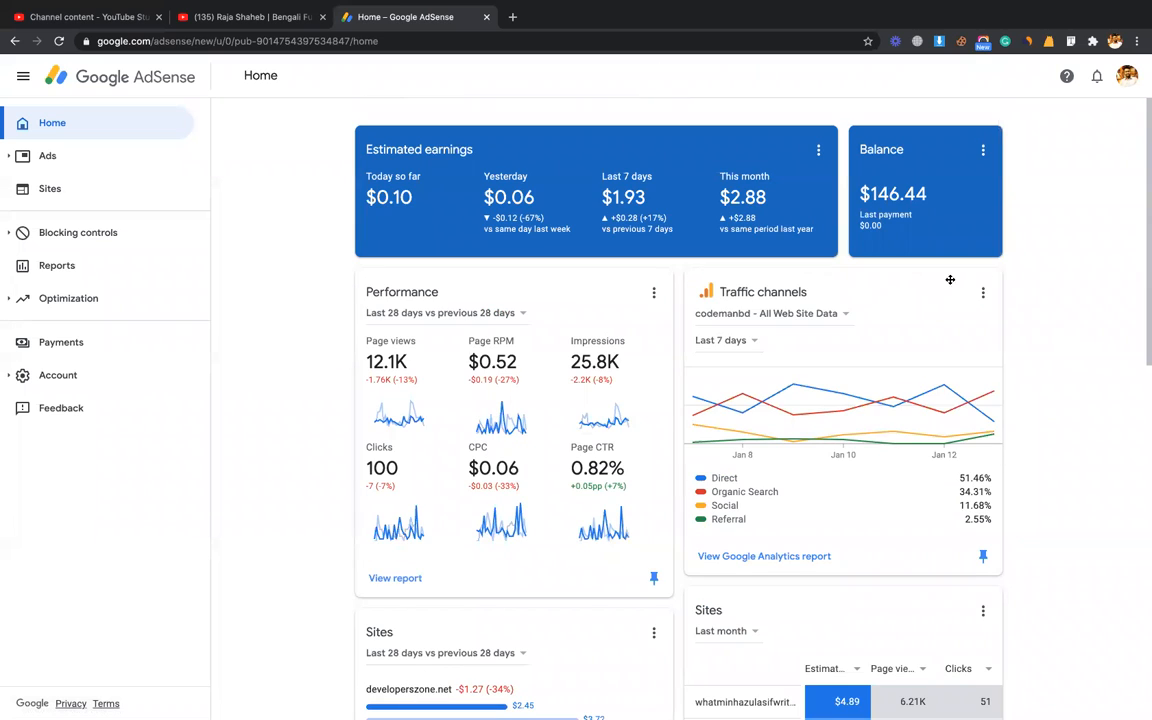
Review the estimated earnings, balance and per-site earnings cards on the AdSense home page
click(886, 200)
scroll(293, 370, down, 5)
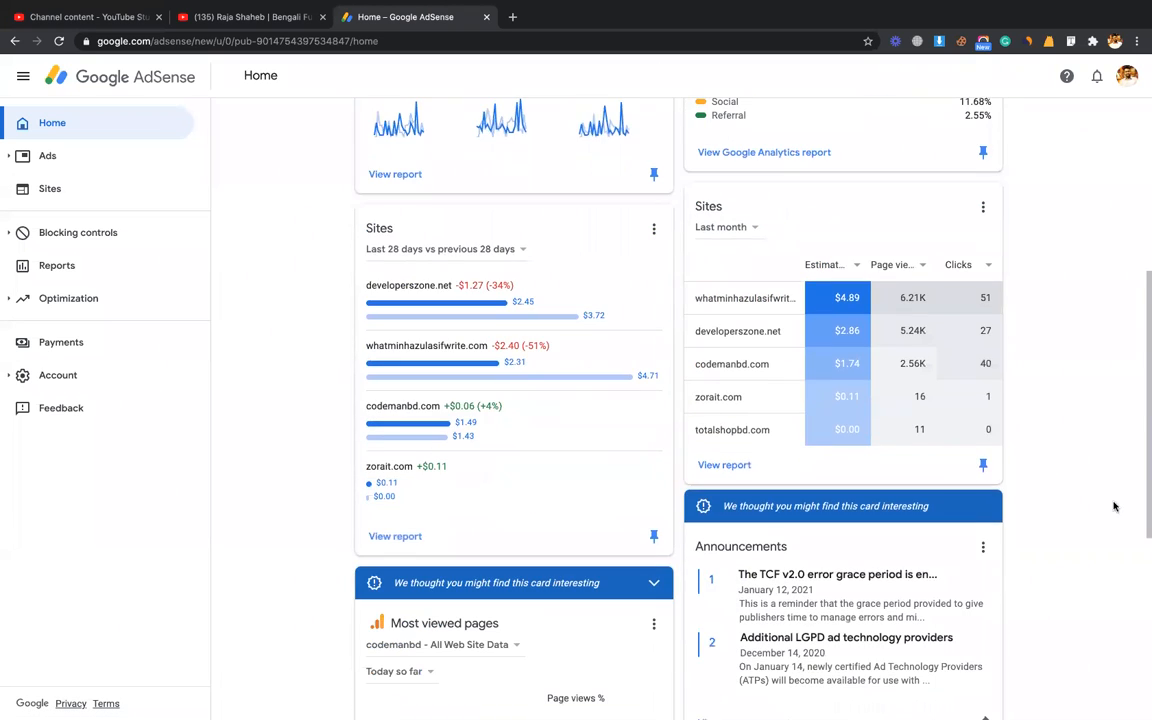
scroll(430, 300, down, 1)
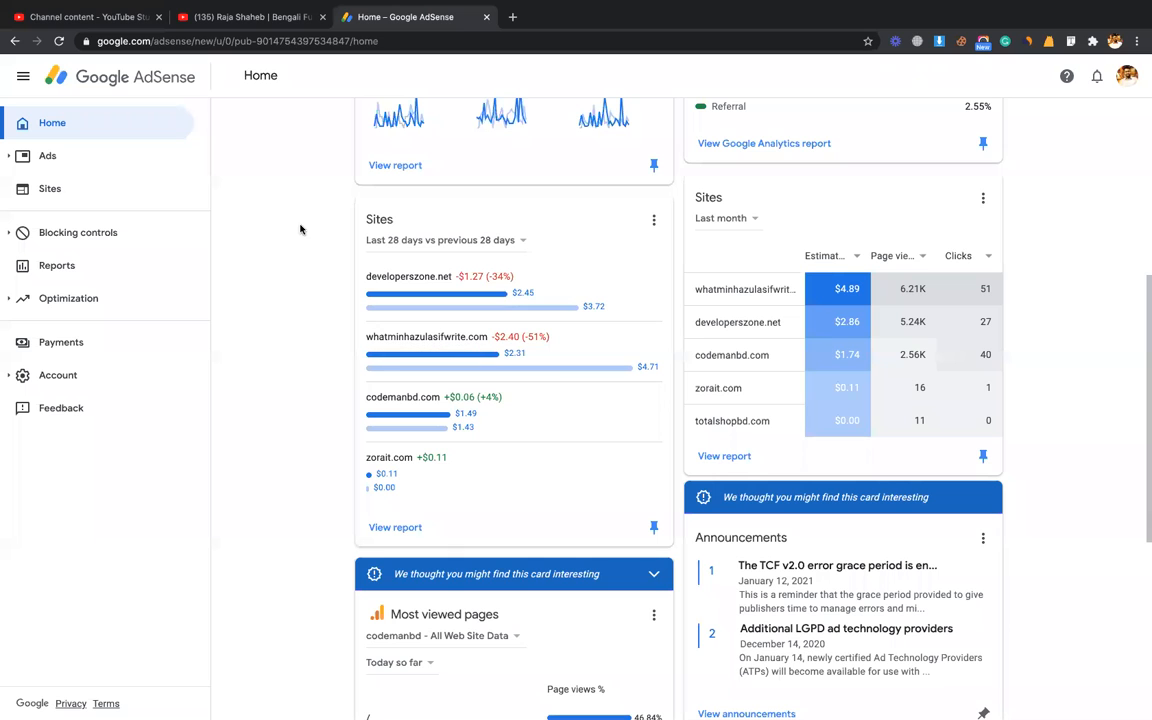
Open the blog whatminhazulasifwrite.com in a new browser tab
click(511, 16)
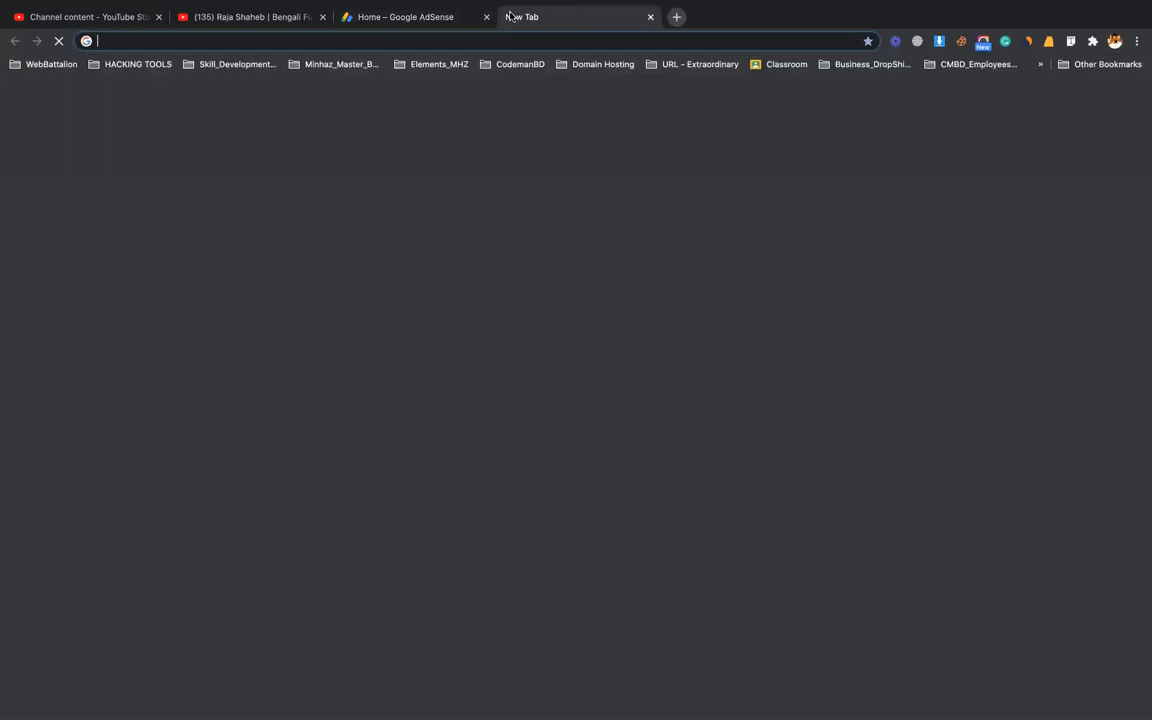
text(what)
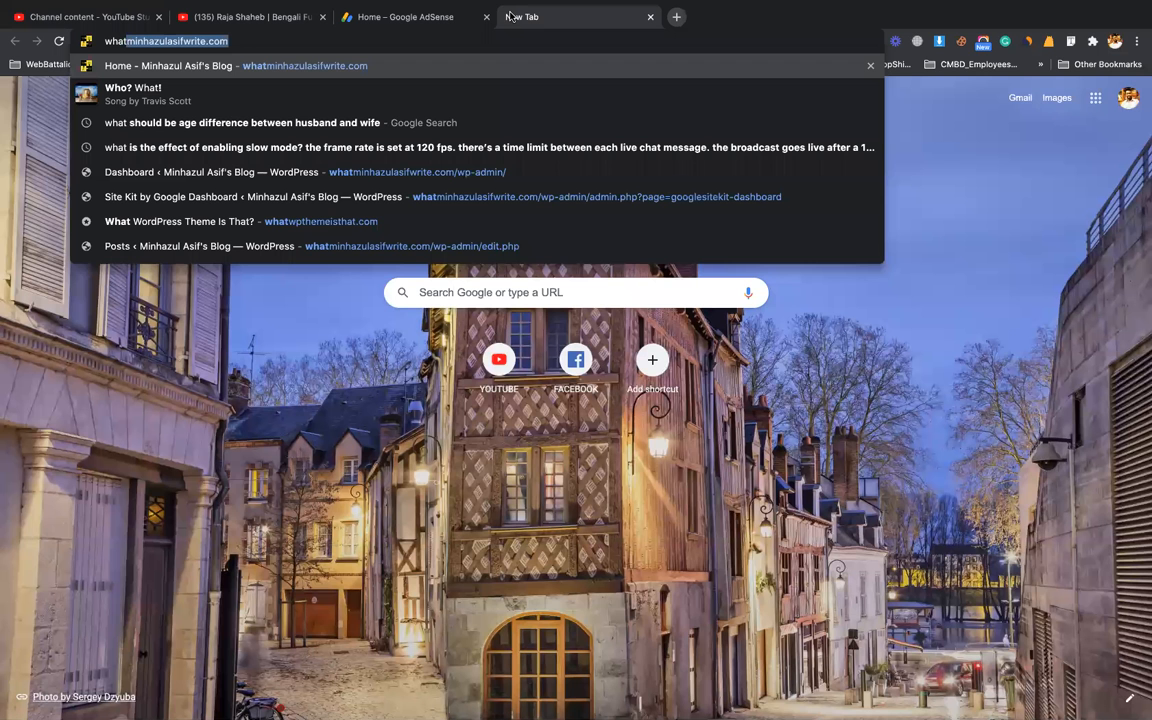
key(Return)
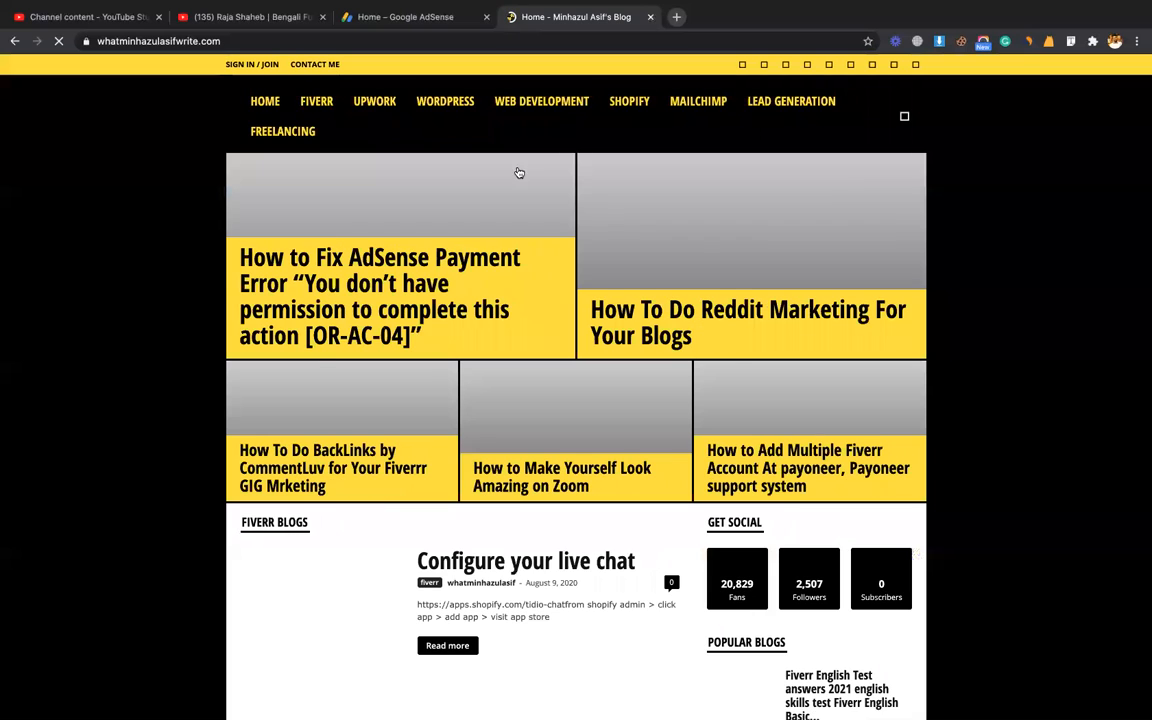
Look through the blog's home page, examining its post sections and the Google ads placed between them
scroll(1017, 414, down, 5)
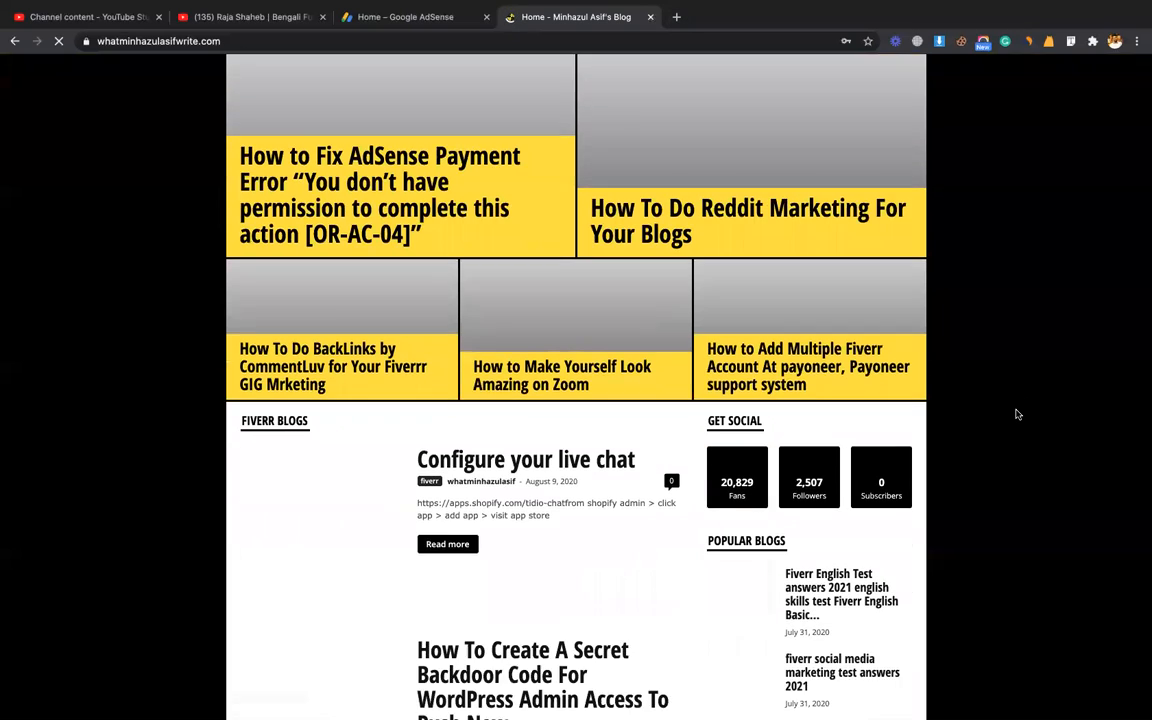
scroll(1017, 414, up, 4)
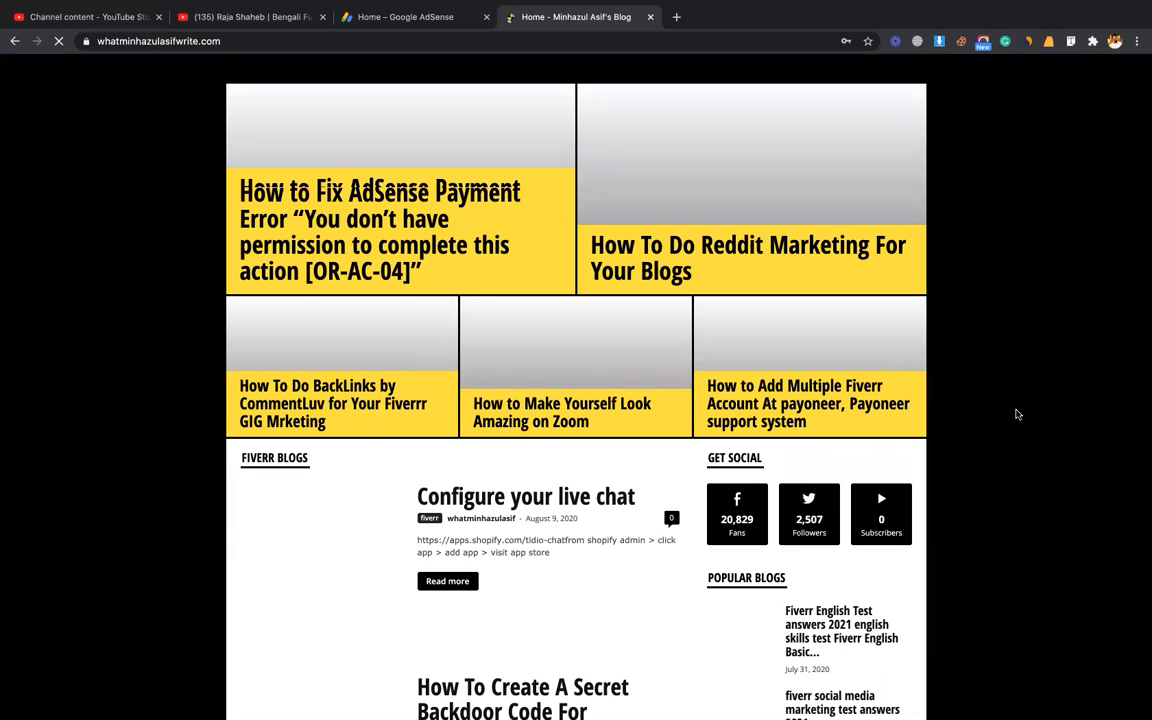
scroll(1017, 414, down, 15)
scroll(1017, 414, down, 8)
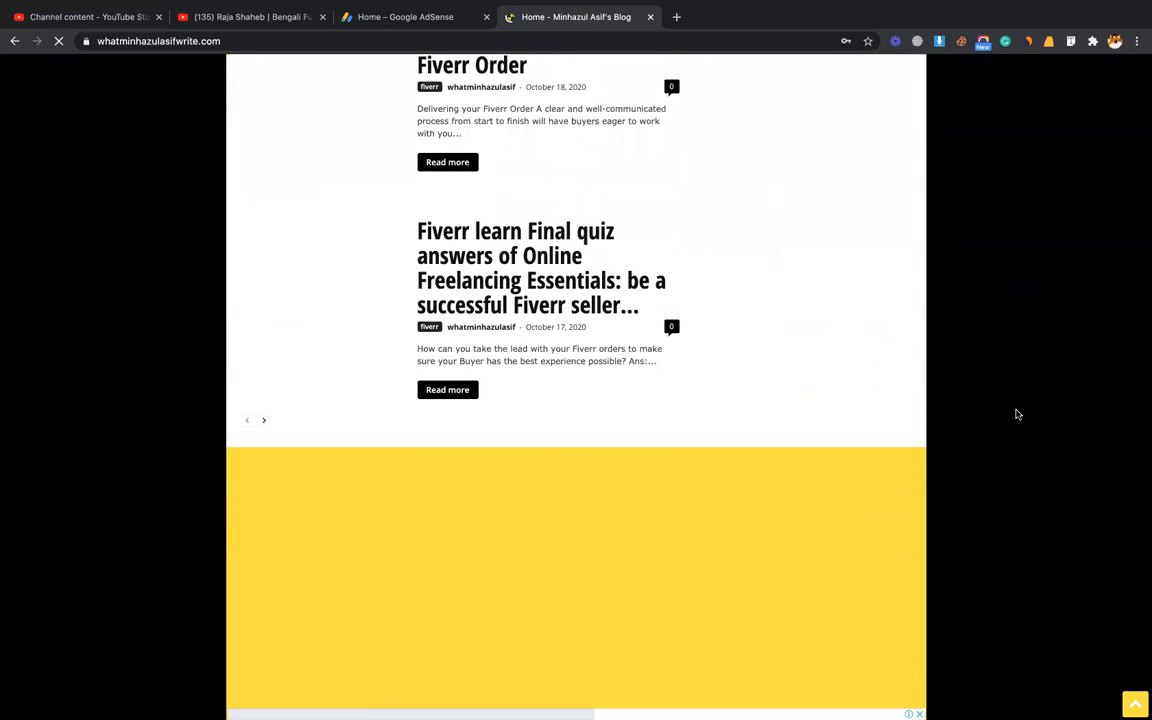
scroll(867, 445, down, 1)
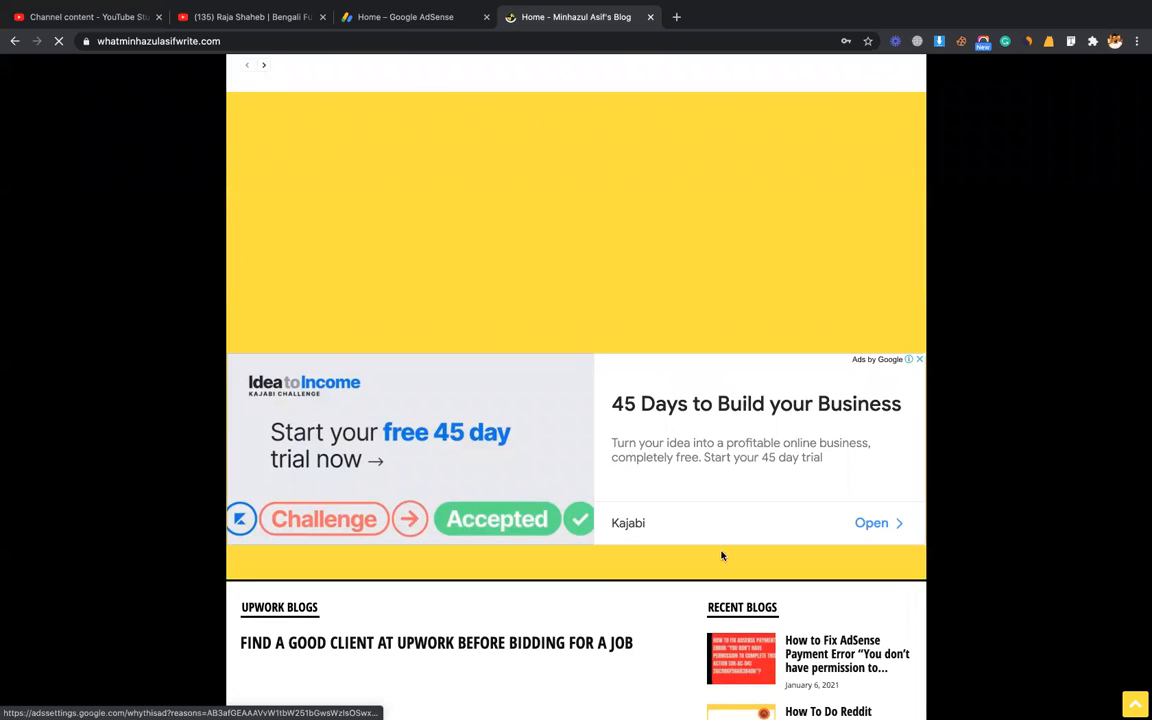
scroll(720, 553, down, 10)
scroll(723, 556, down, 4)
scroll(723, 556, up, 7)
scroll(723, 556, down, 8)
scroll(722, 556, up, 15)
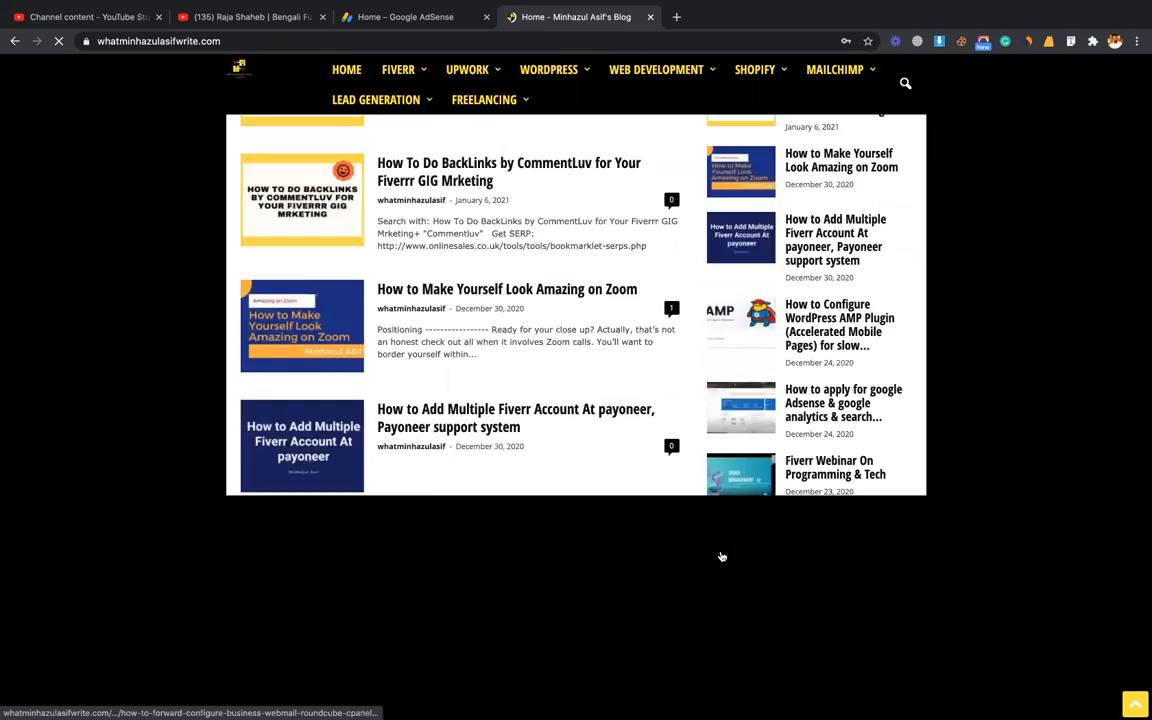
scroll(363, 640, down, 5)
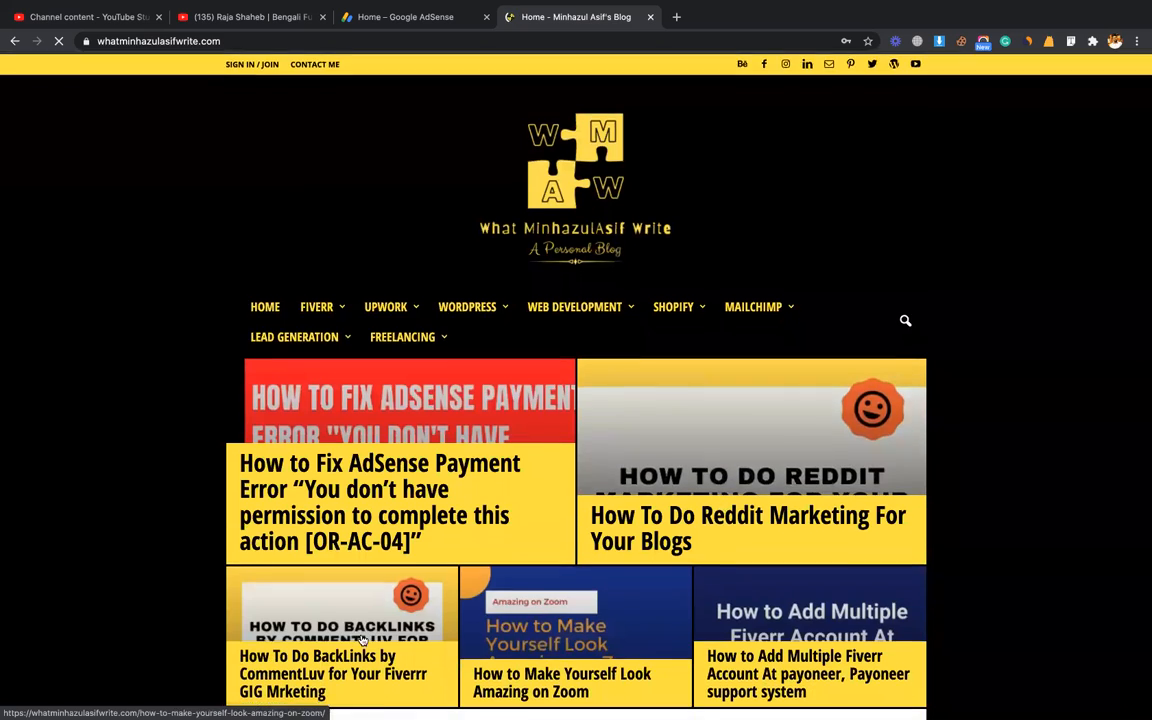
scroll(363, 640, down, 5)
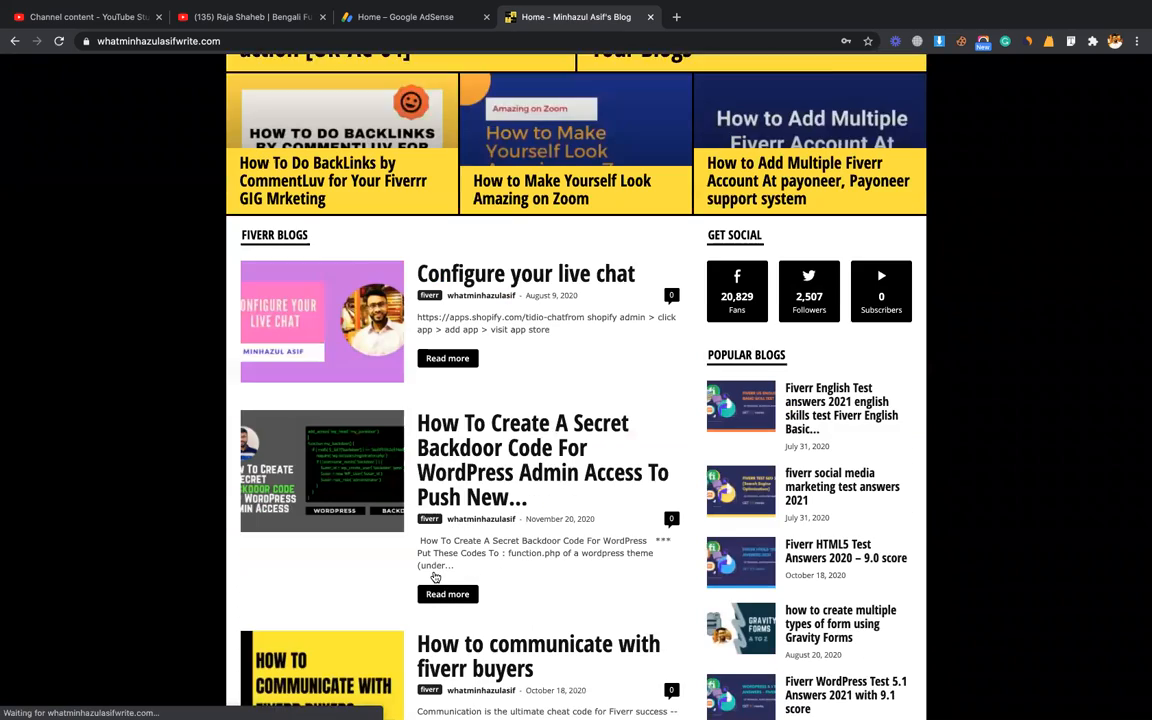
scroll(485, 446, down, 4)
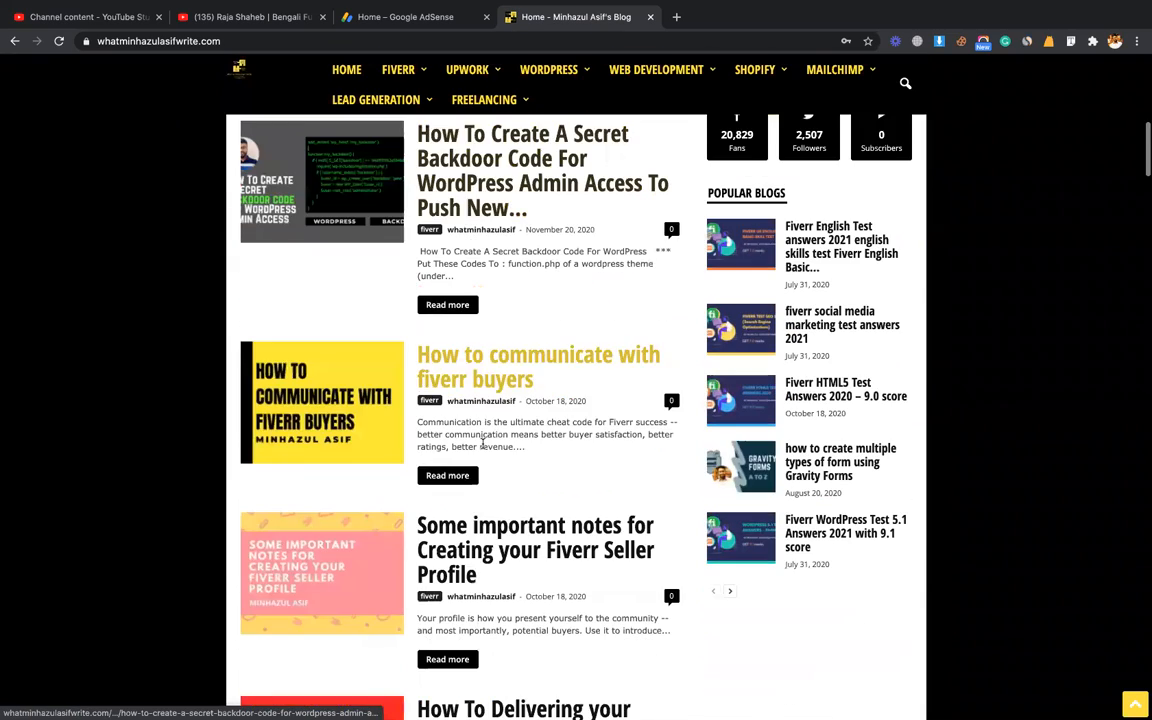
scroll(484, 438, up, 12)
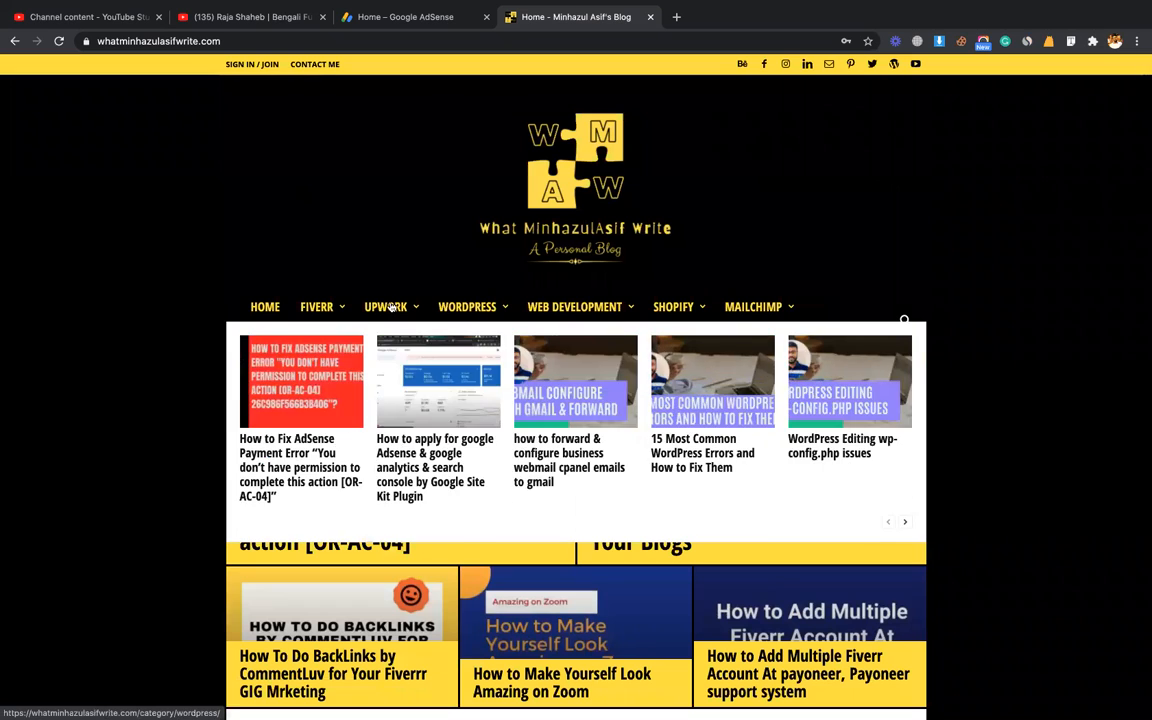
Open the Fiverr HTML5 Test Answers 2020 post from the second set of Fiverr category posts and dismiss the full-page ad
mouse_move(334, 301)
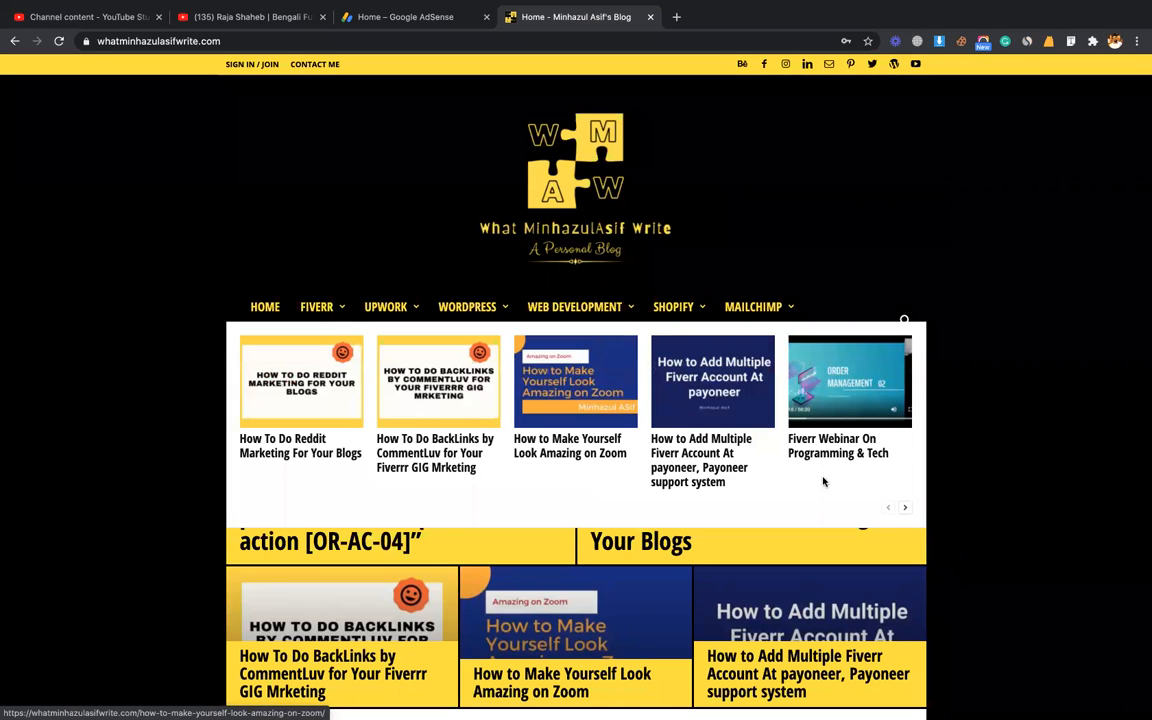
click(905, 508)
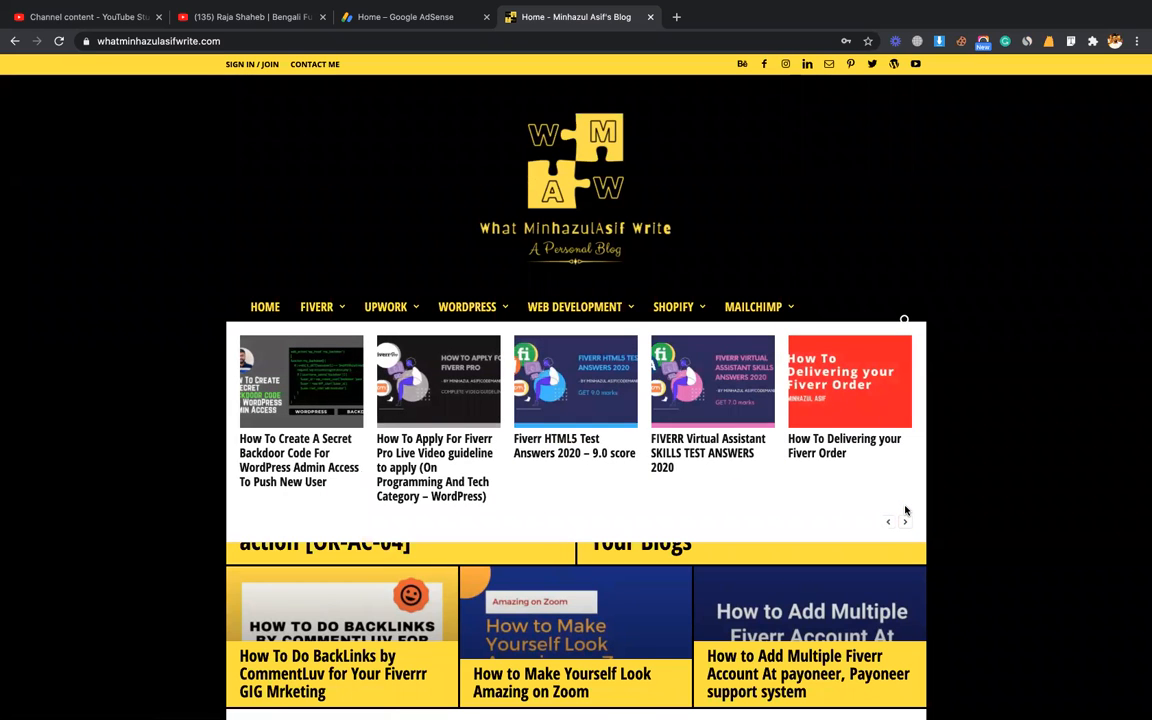
click(586, 455)
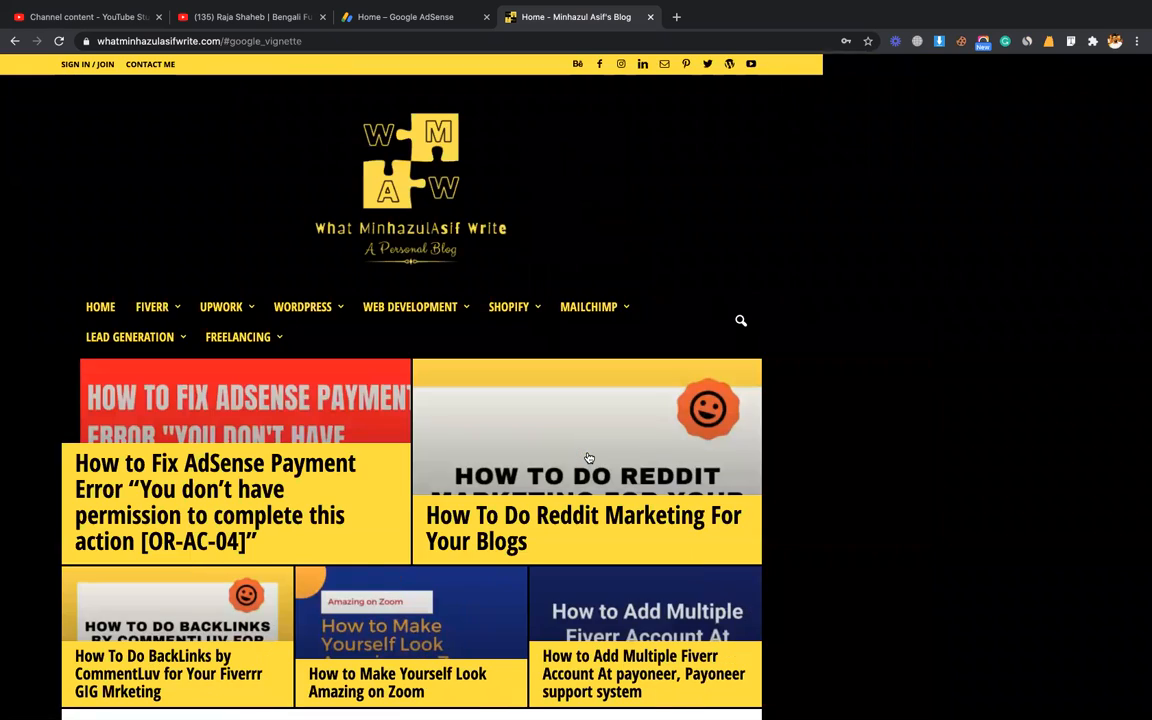
click(671, 242)
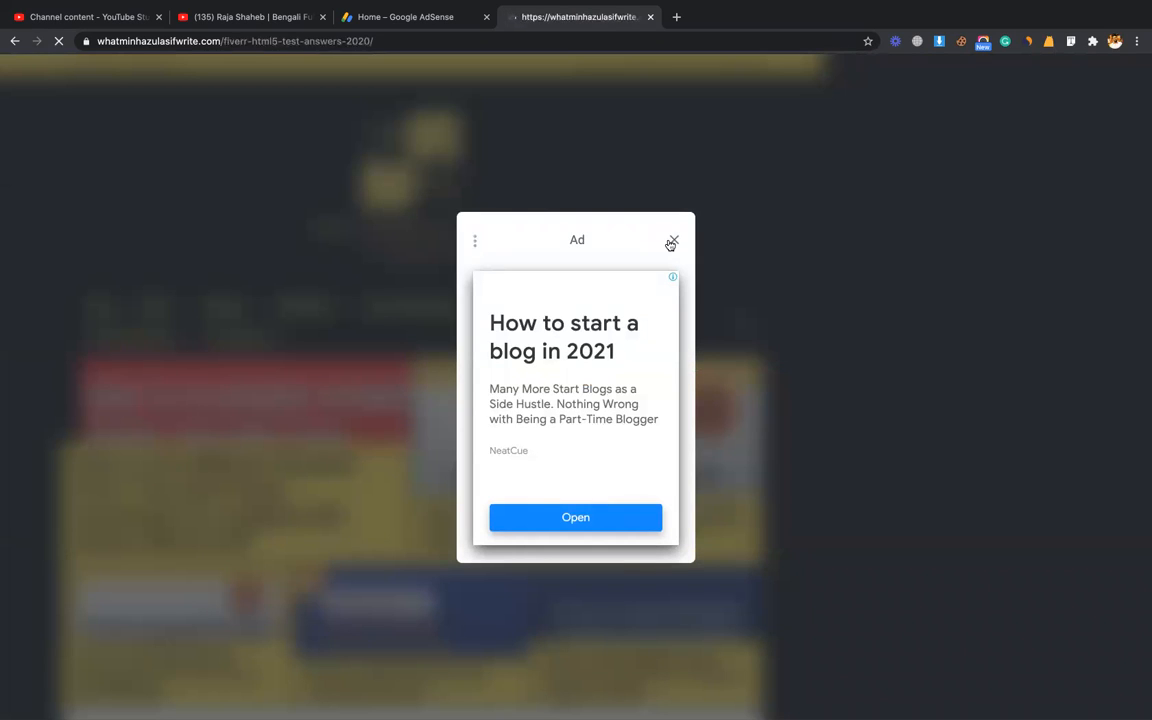
Return from the blog's home page to the Fiverr HTML5 Test Answers 2020 post
scroll(920, 311, down, 5)
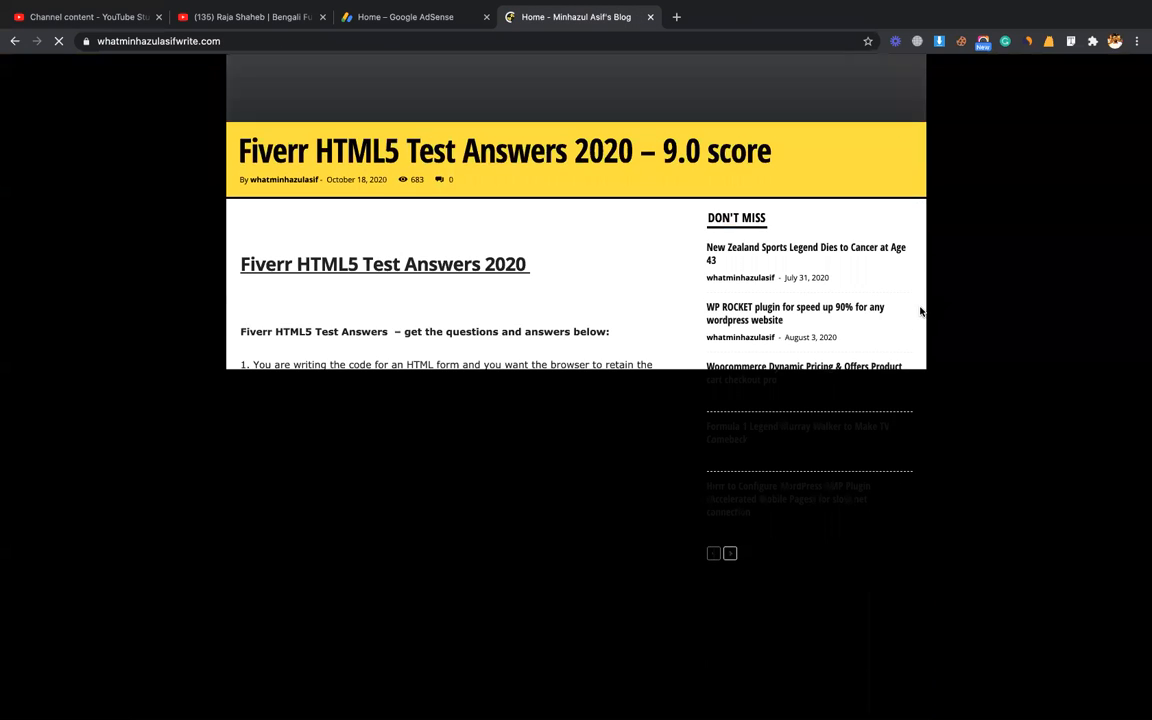
scroll(522, 411, down, 5)
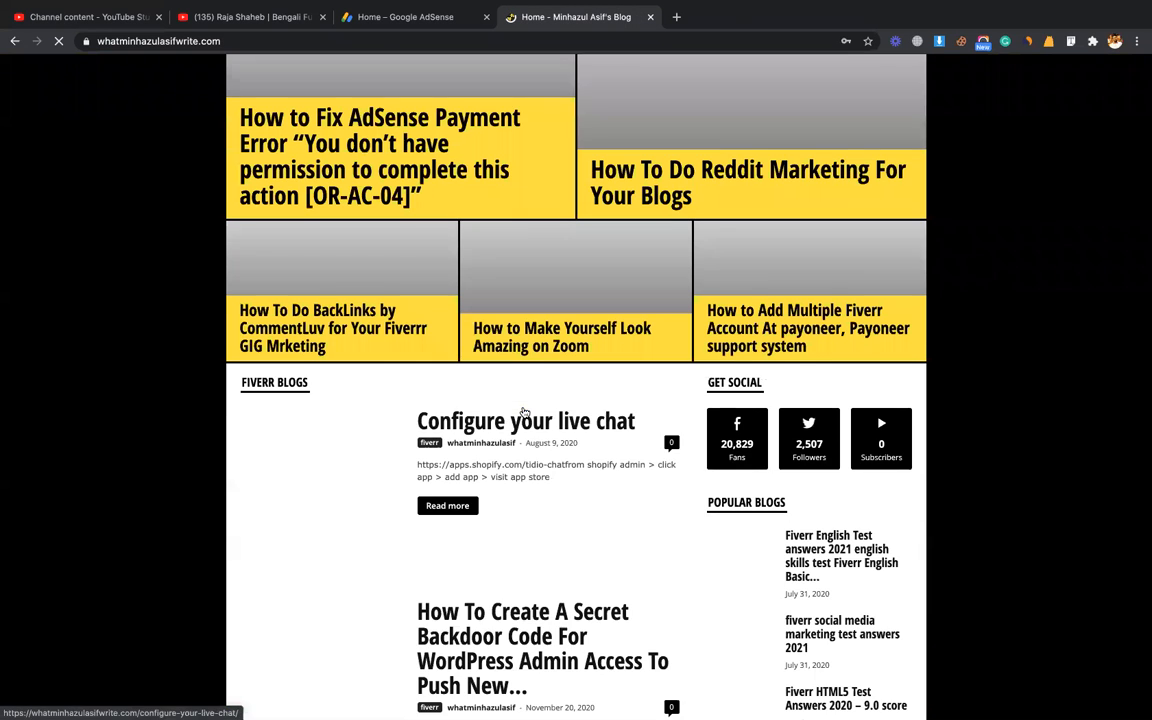
click(15, 41)
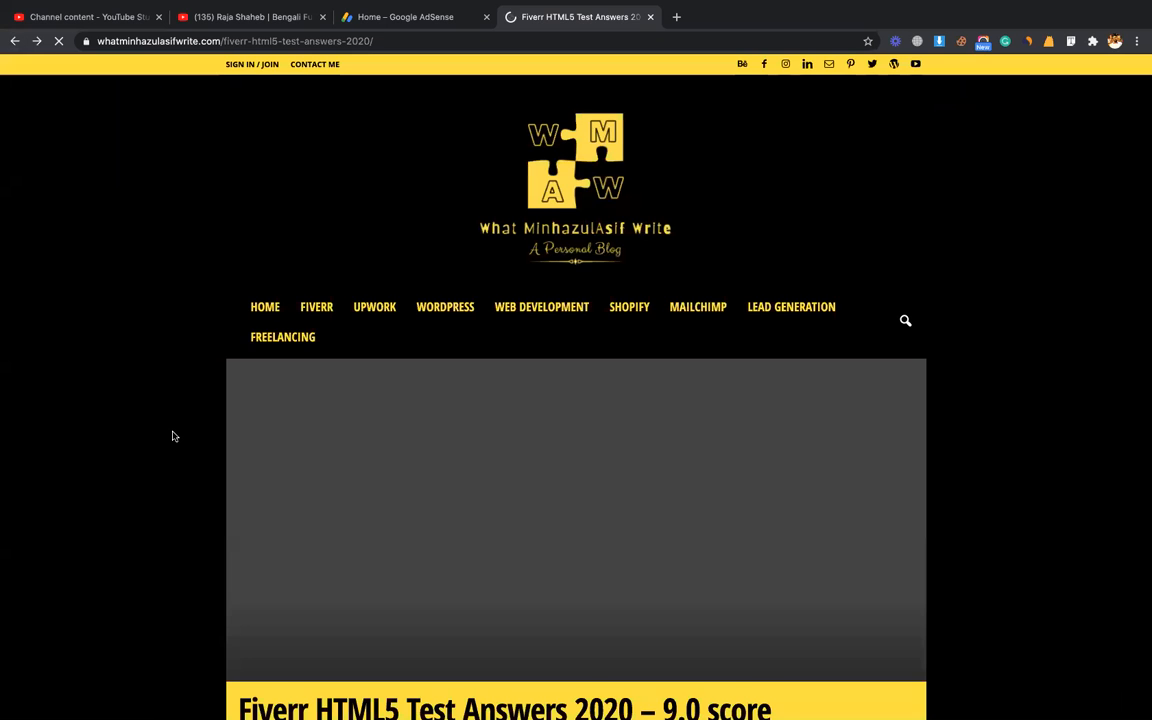
Examine the Google ads placed among the questions and answers in the Fiverr HTML5 post
scroll(172, 435, down, 4)
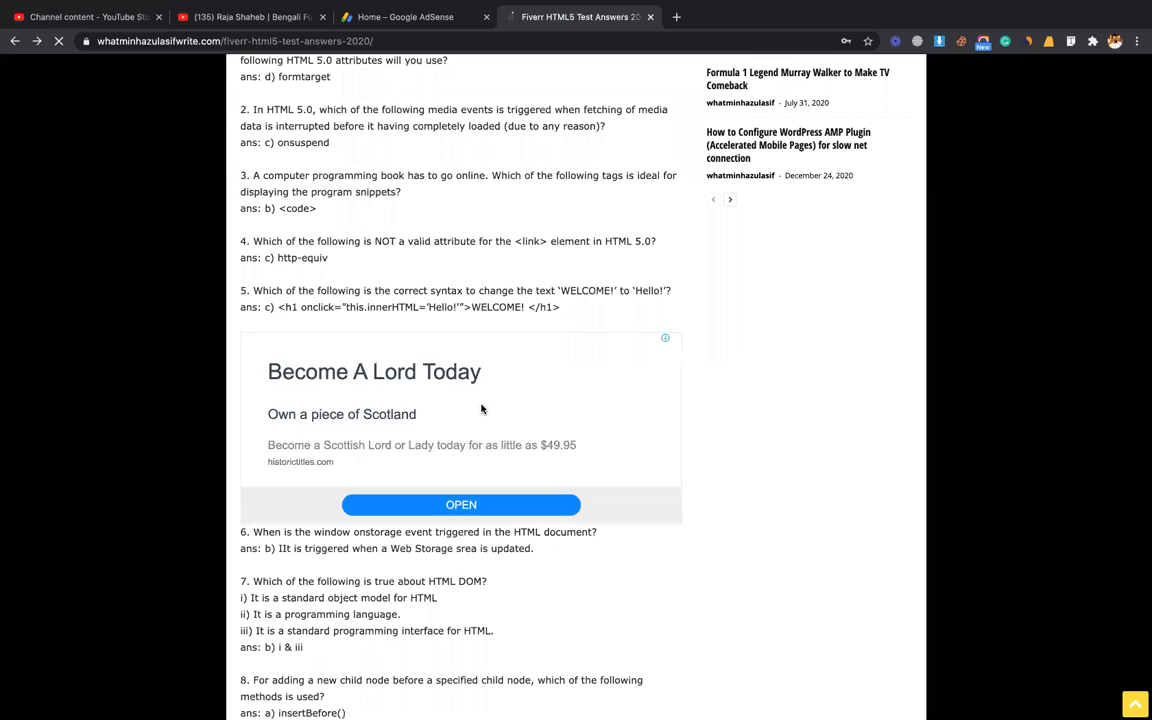
scroll(483, 408, down, 1)
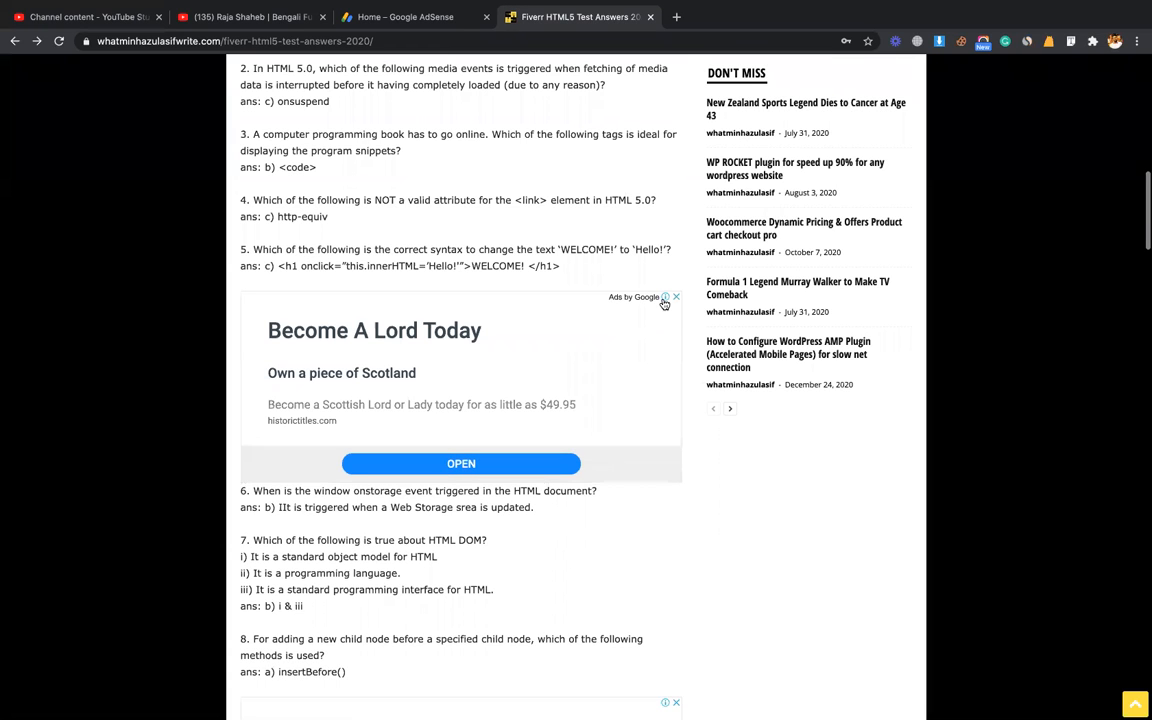
scroll(643, 329, down, 5)
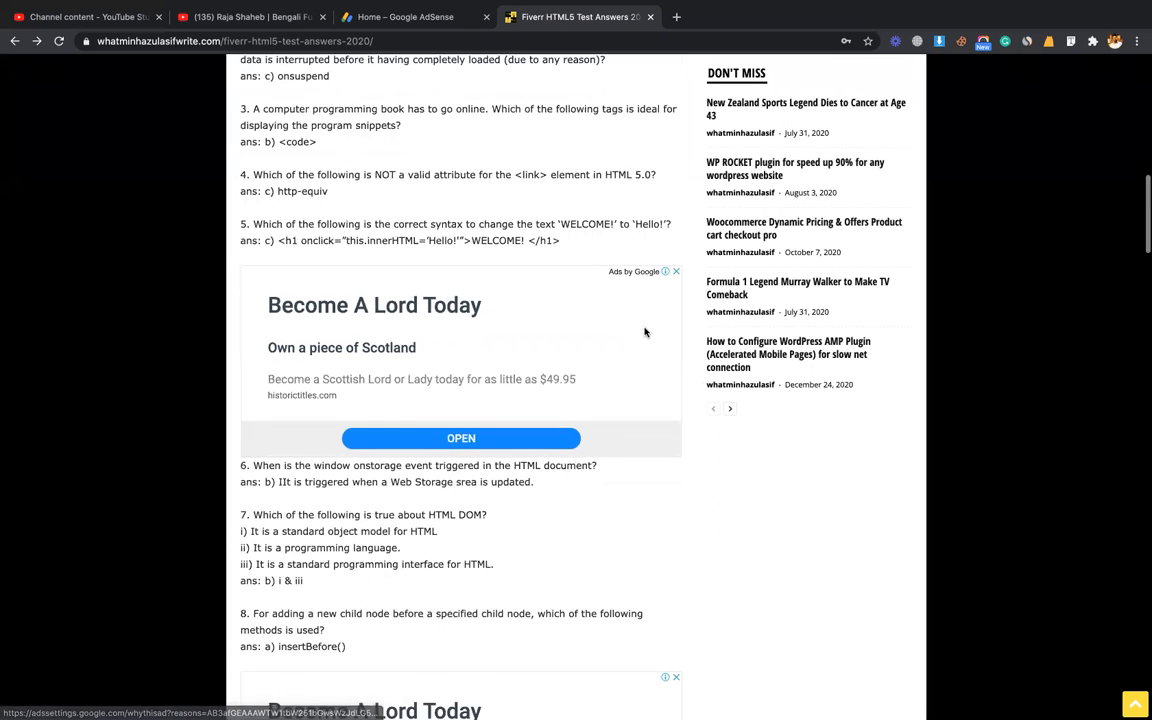
scroll(507, 219, down, 17)
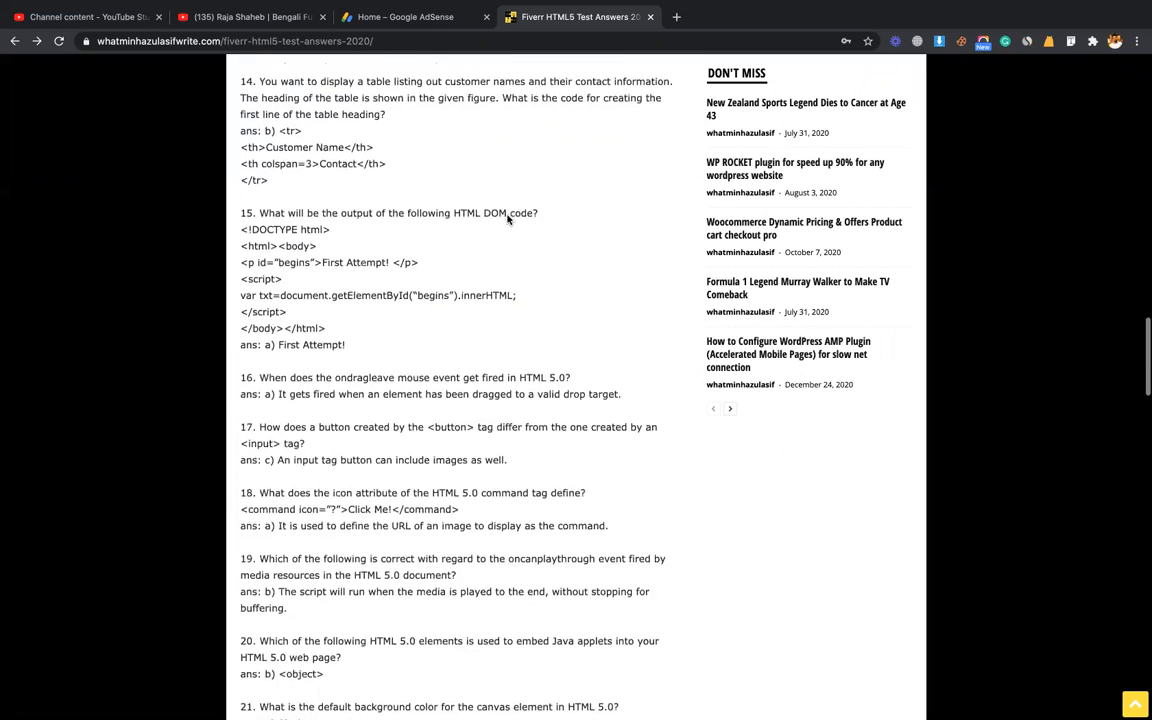
scroll(507, 219, down, 6)
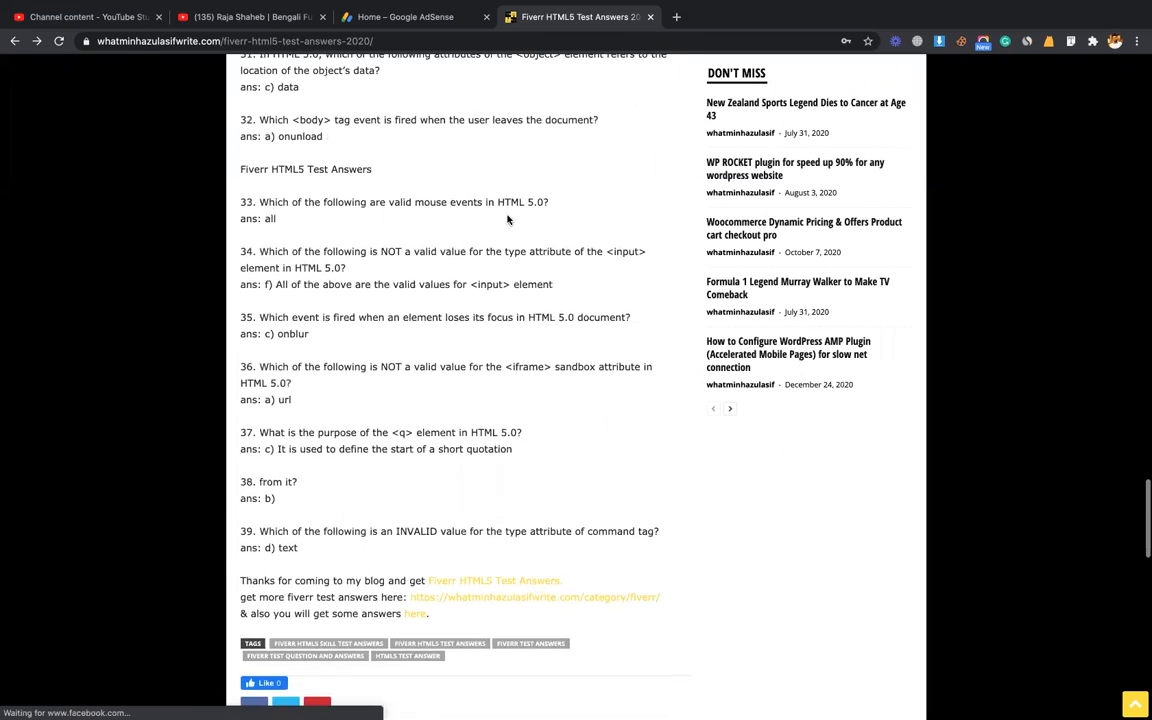
Switch back to the AdSense home page and examine the earnings, page views and clicks of each site
click(398, 17)
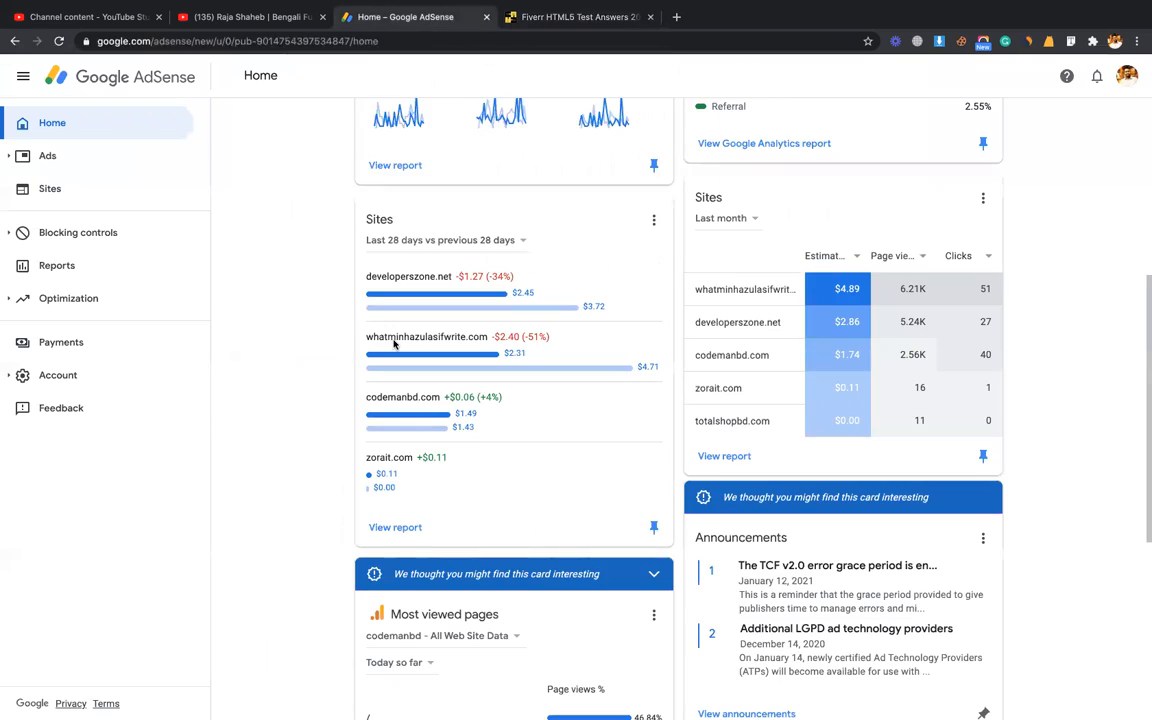
scroll(395, 345, down, 2)
scroll(394, 340, down, 4)
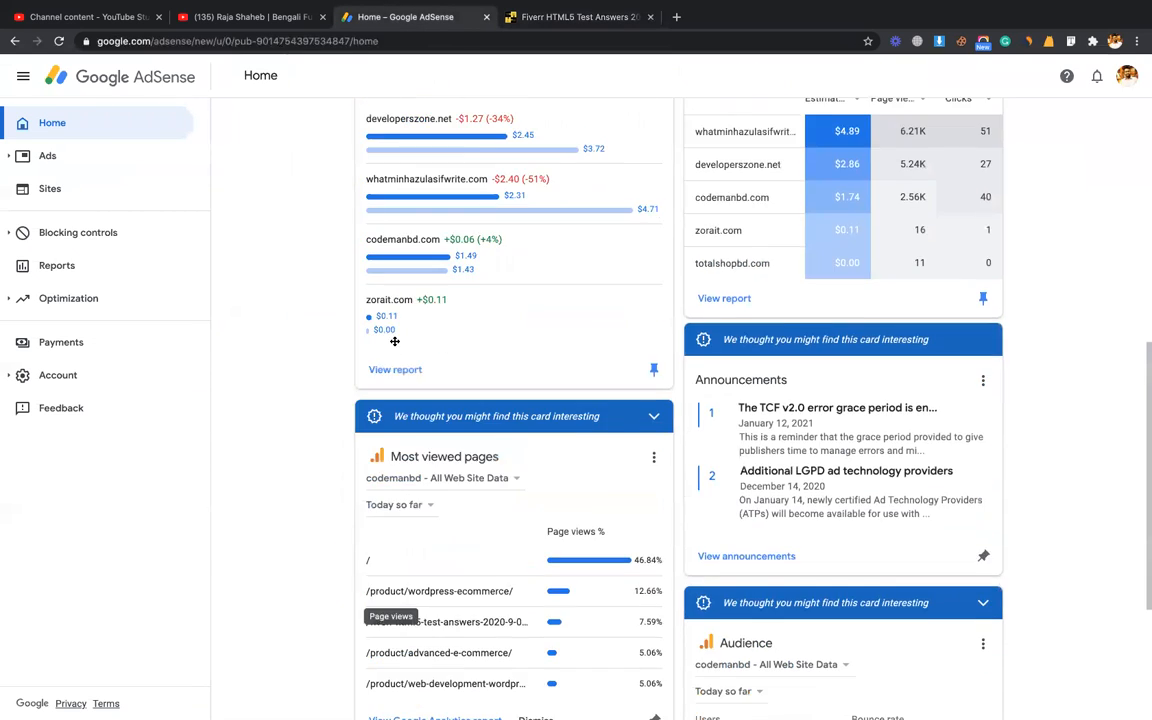
scroll(396, 337, up, 6)
scroll(570, 455, down, 2)
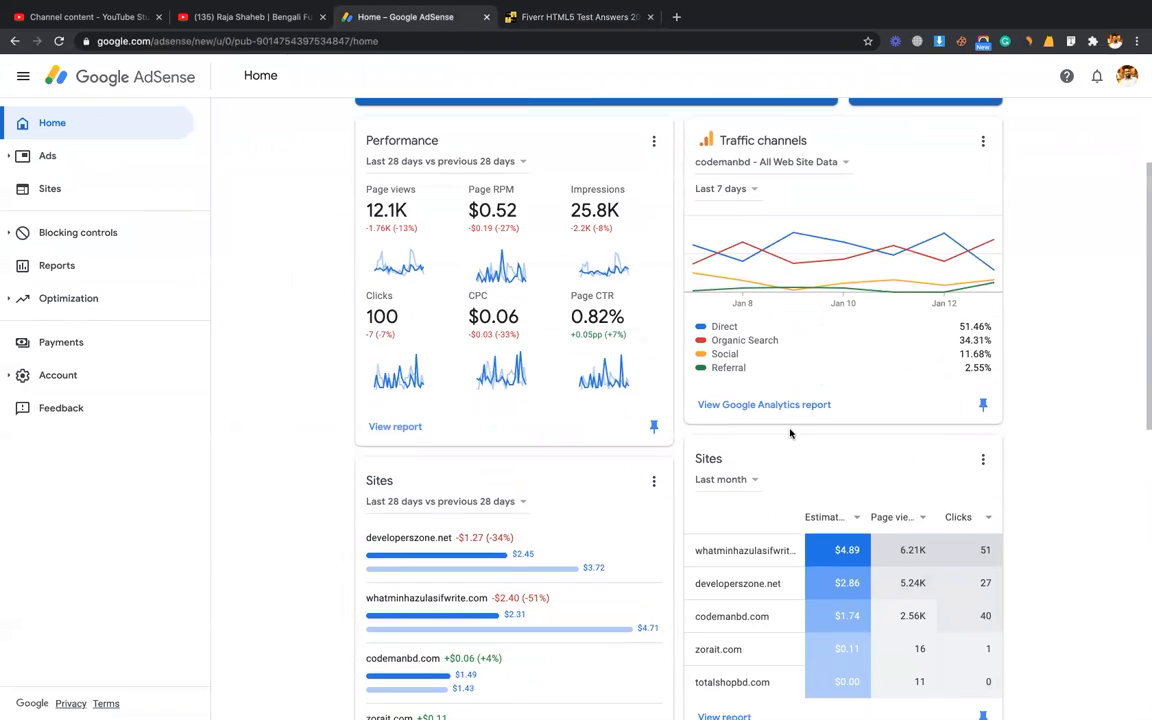
scroll(757, 634, down, 3)
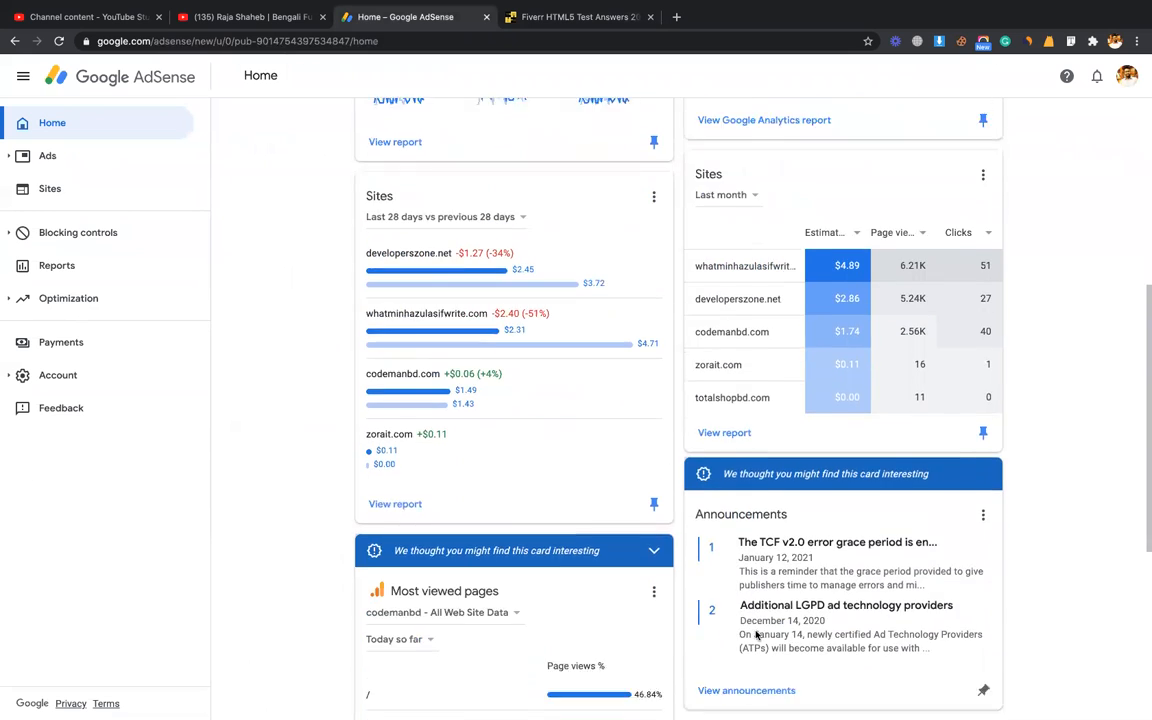
mouse_move(905, 206)
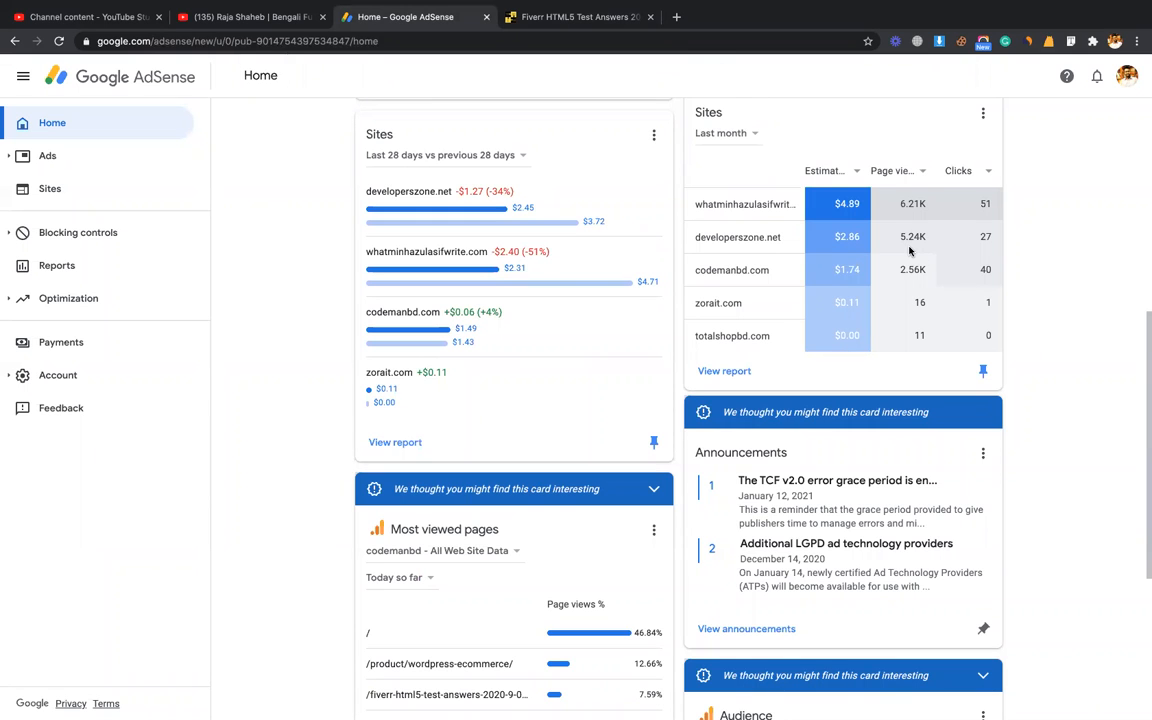
Check the most viewed pages and audience cards for codemanbd, ending back at the earnings overview
scroll(905, 283, down, 3)
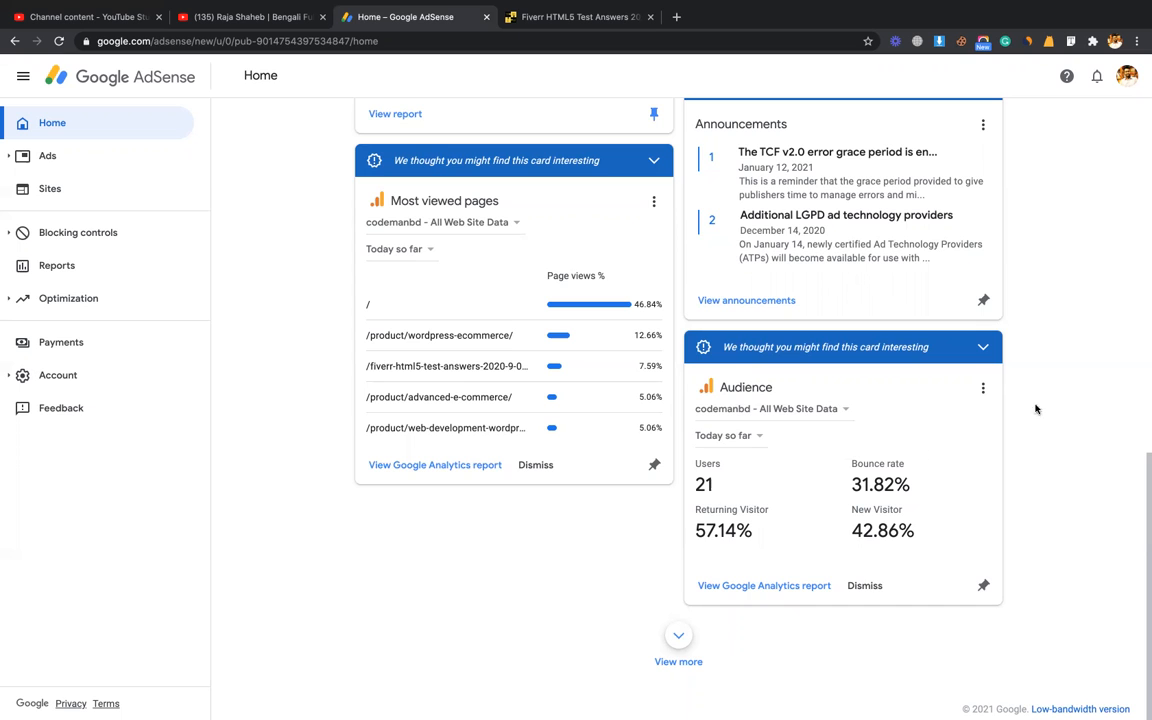
scroll(711, 484, up, 2)
scroll(708, 483, down, 2)
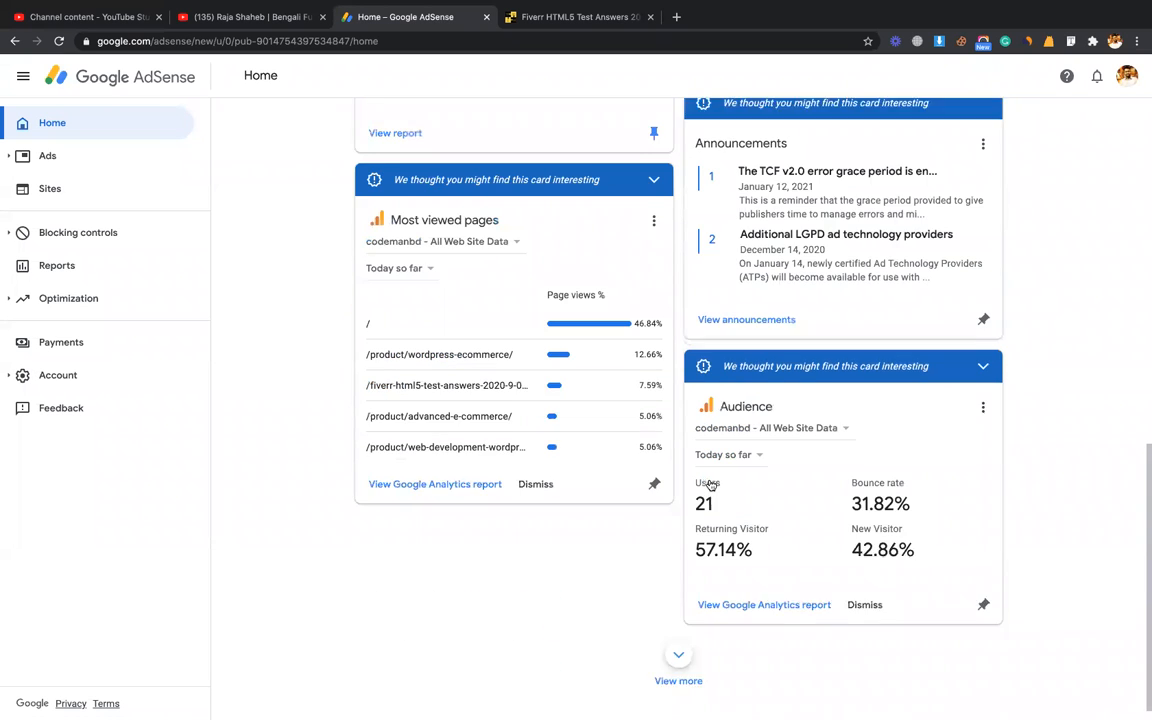
scroll(734, 420, up, 10)
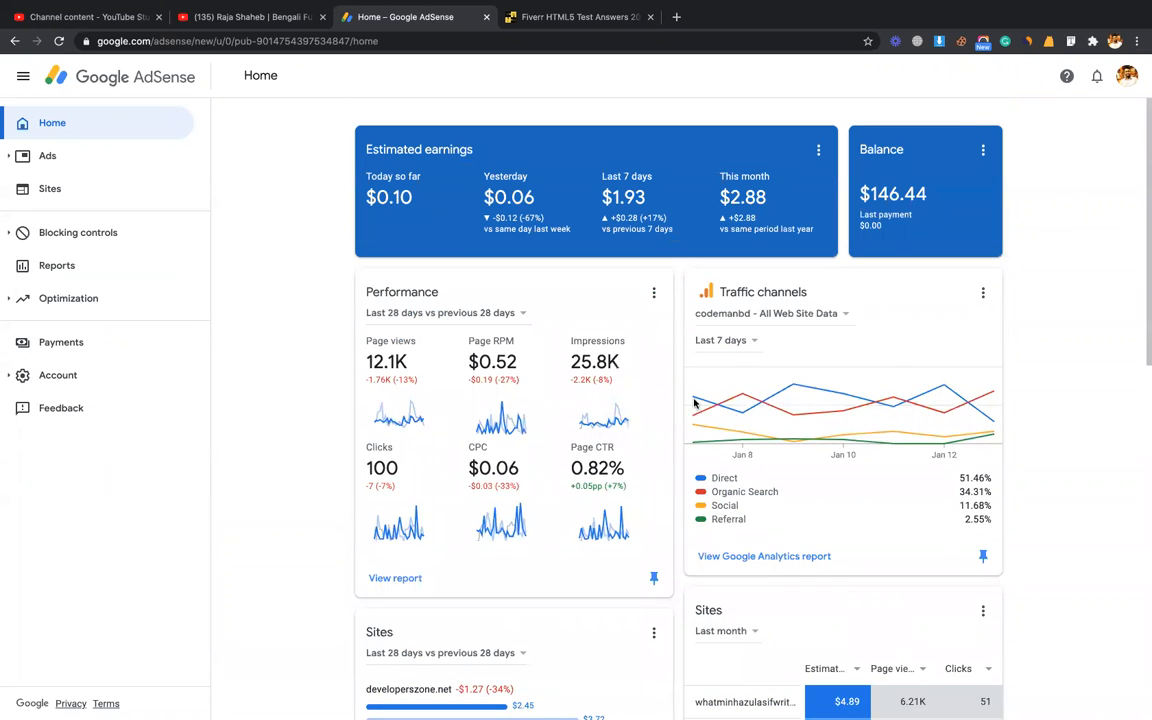
Open a new browser tab alongside the AdSense and blog tabs
click(677, 18)
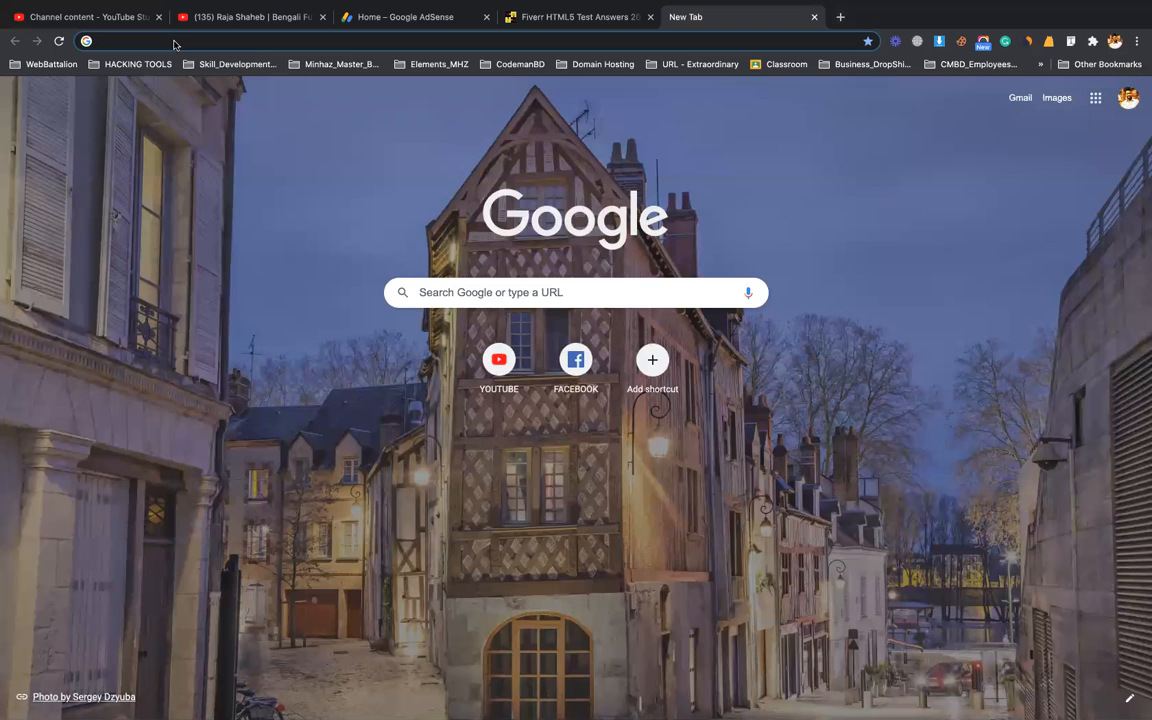
click(174, 42)
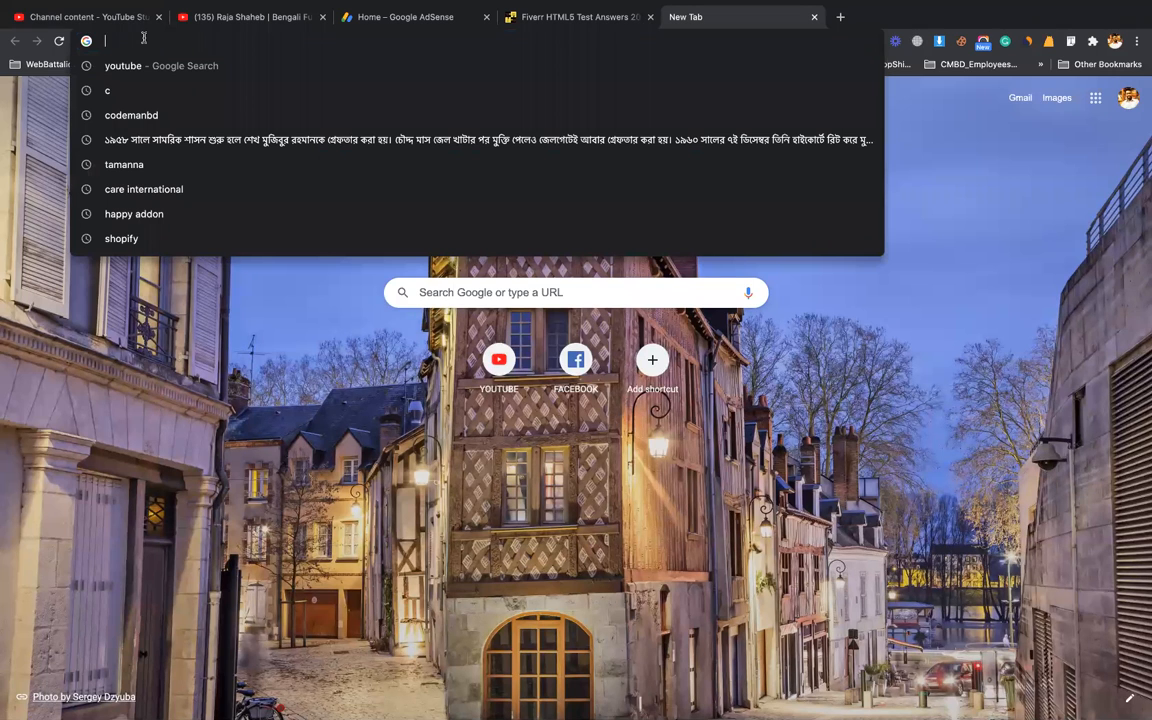
click(193, 314)
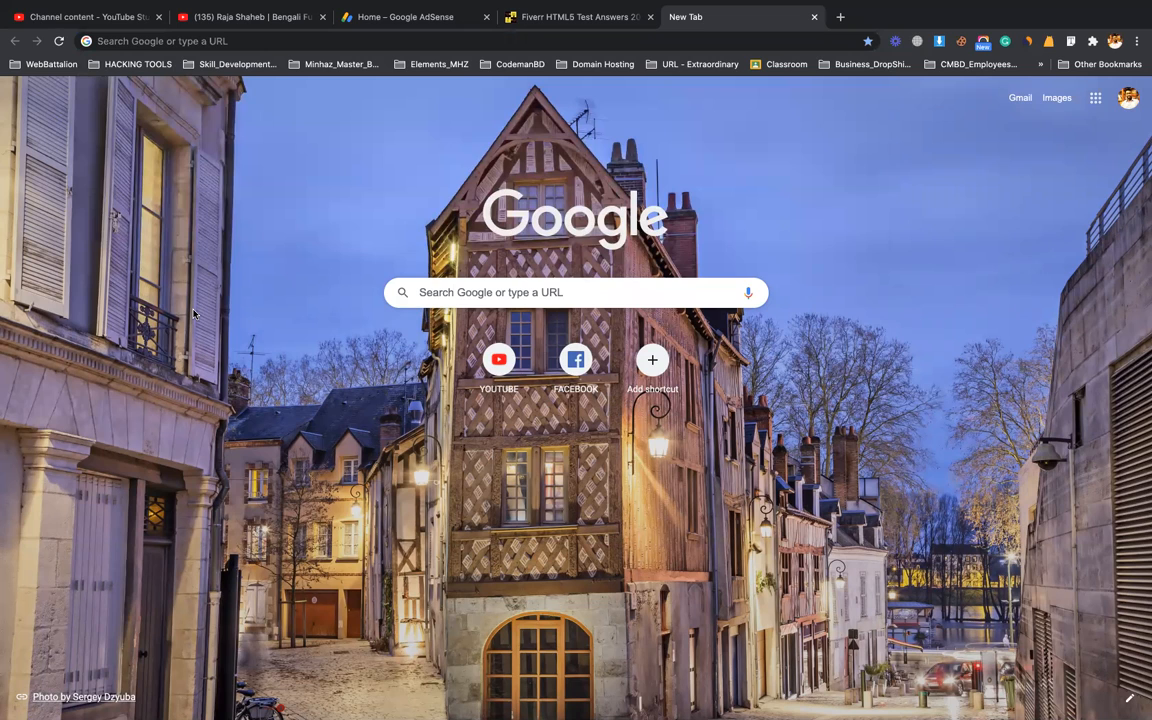
click(240, 42)
text(de)
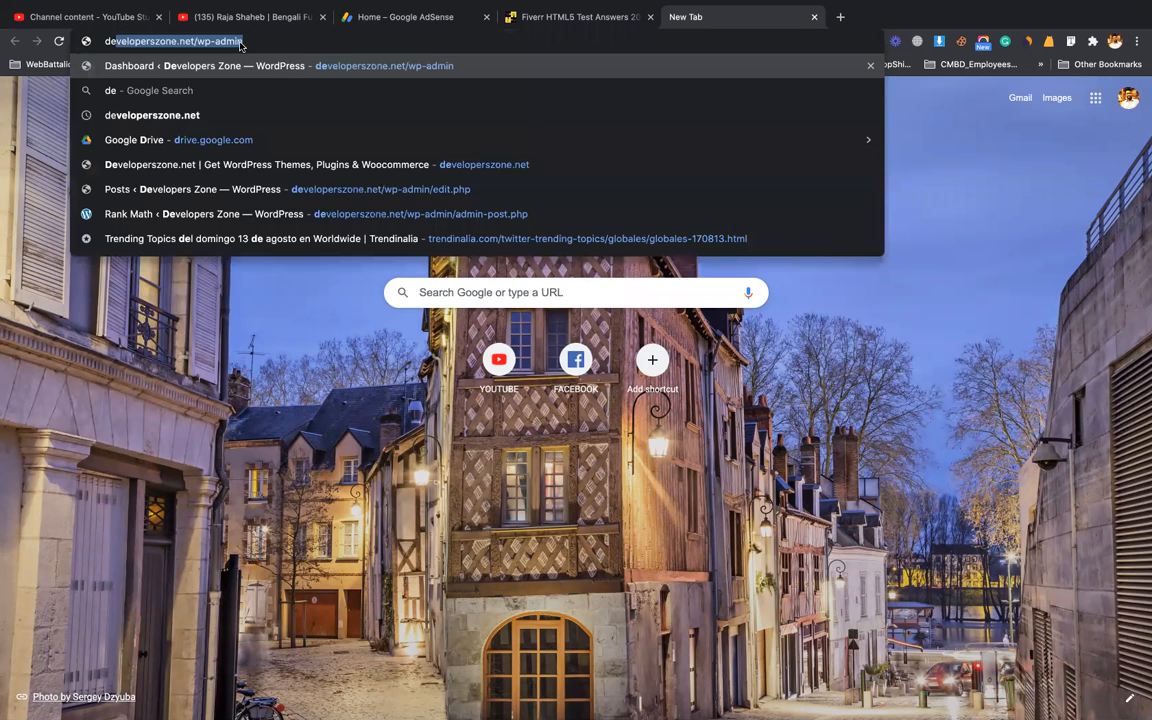
key(Escape)
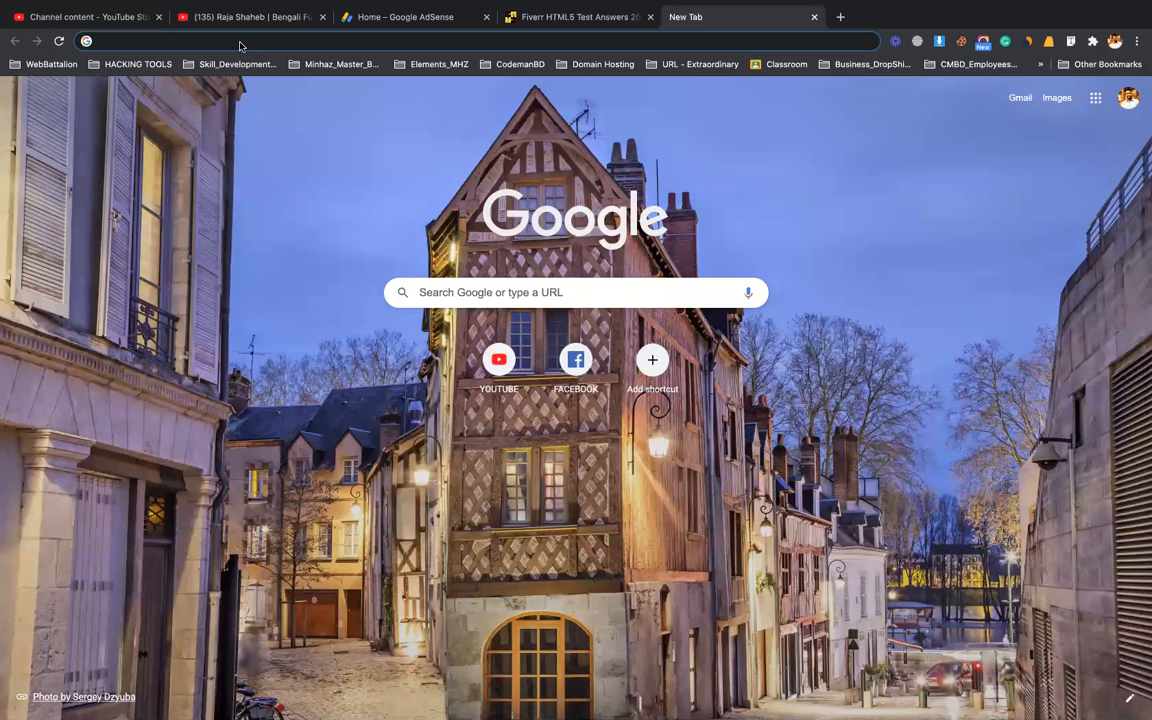
Load the CMBD82 business website at codemanbd.com/cmbd82 in the new tab
text(codemanbd.com)
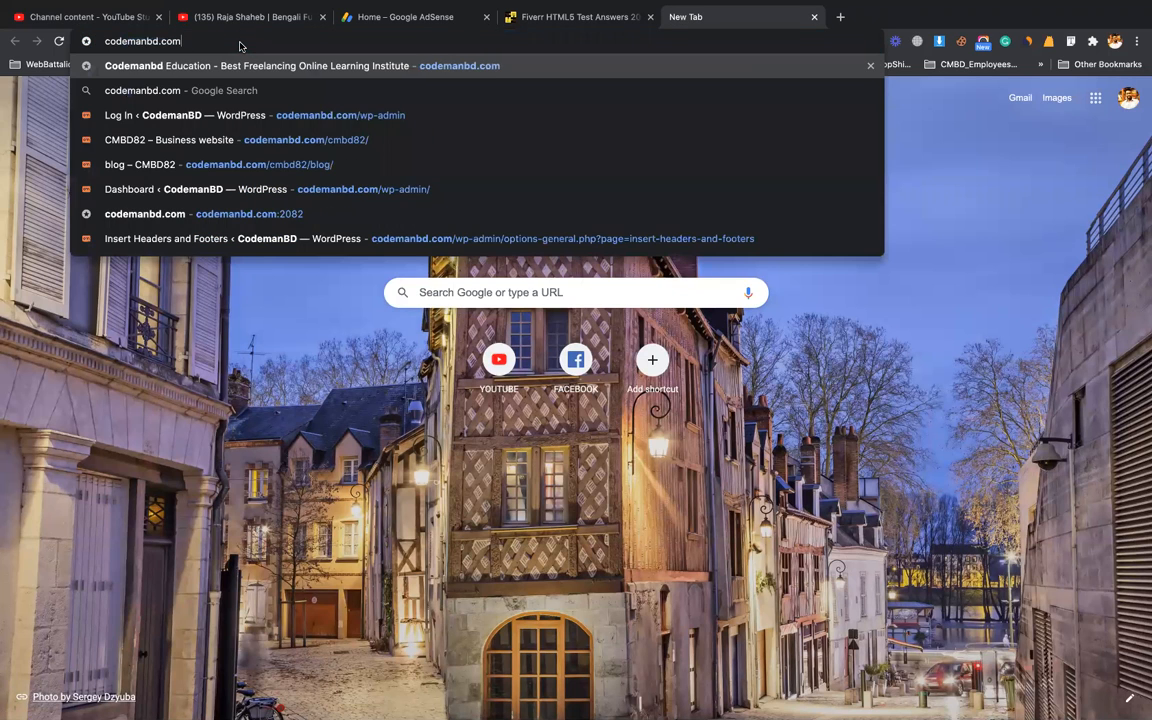
key(Down)
key(Down)
key(Down)
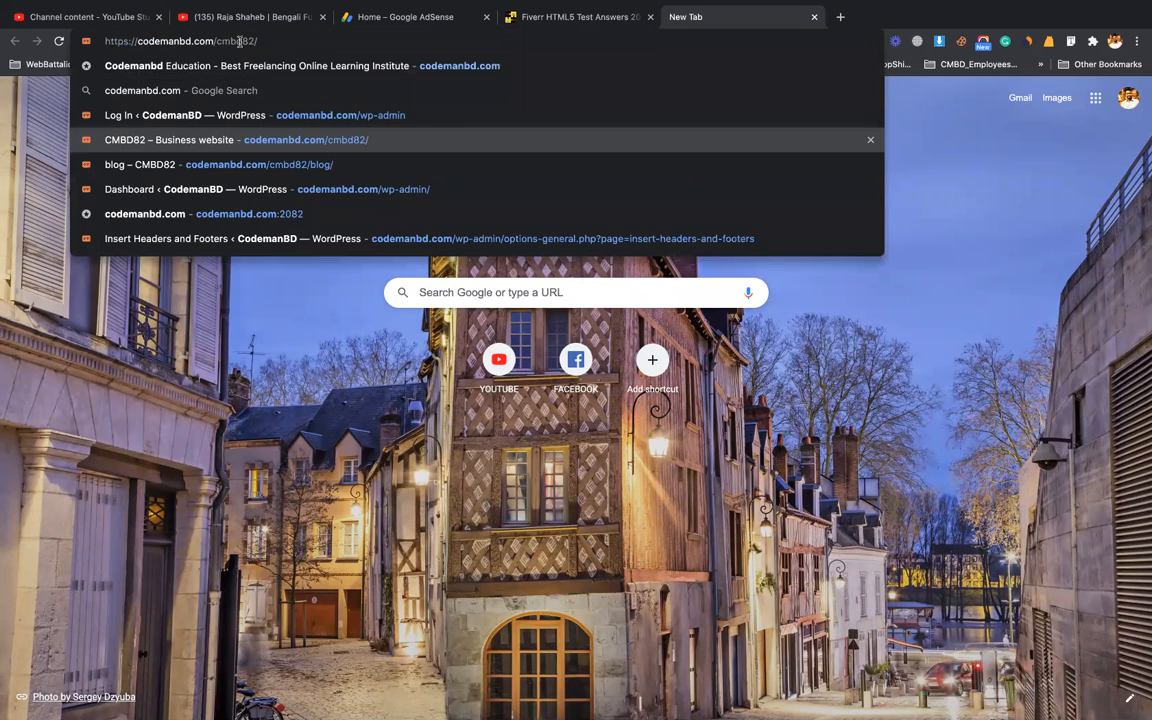
key(Return)
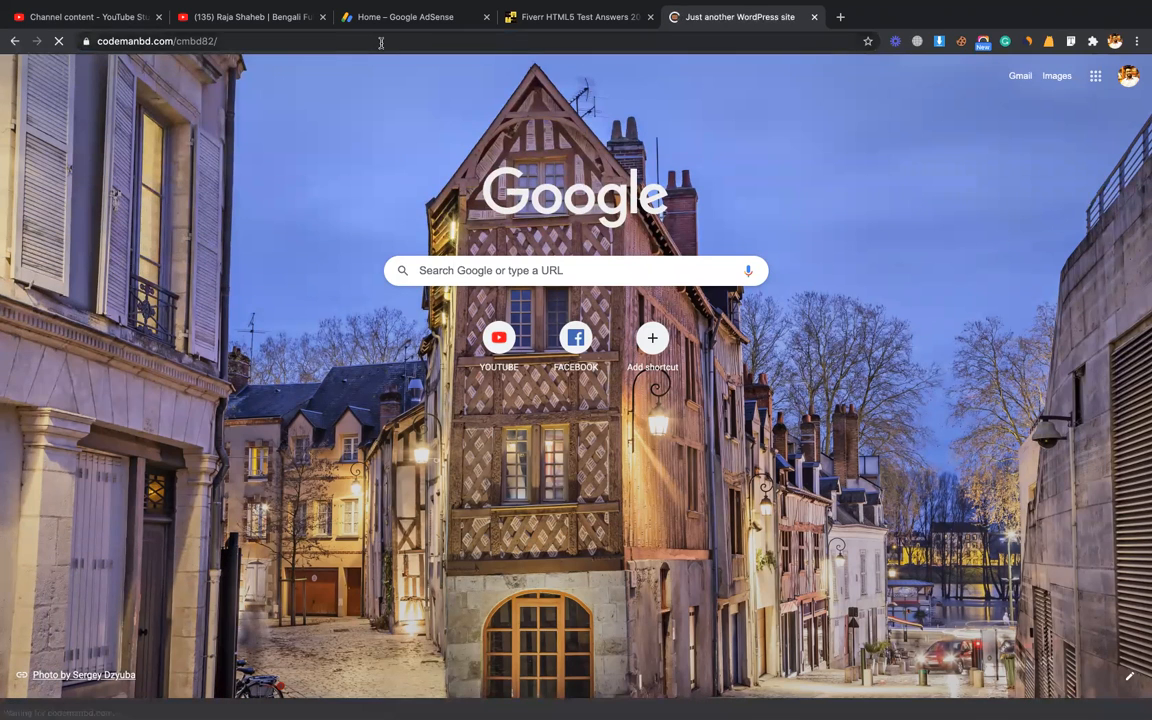
Go to the WordPress admin address of this site, codemanbd.com/cmbd82/wp-admin
click(381, 41)
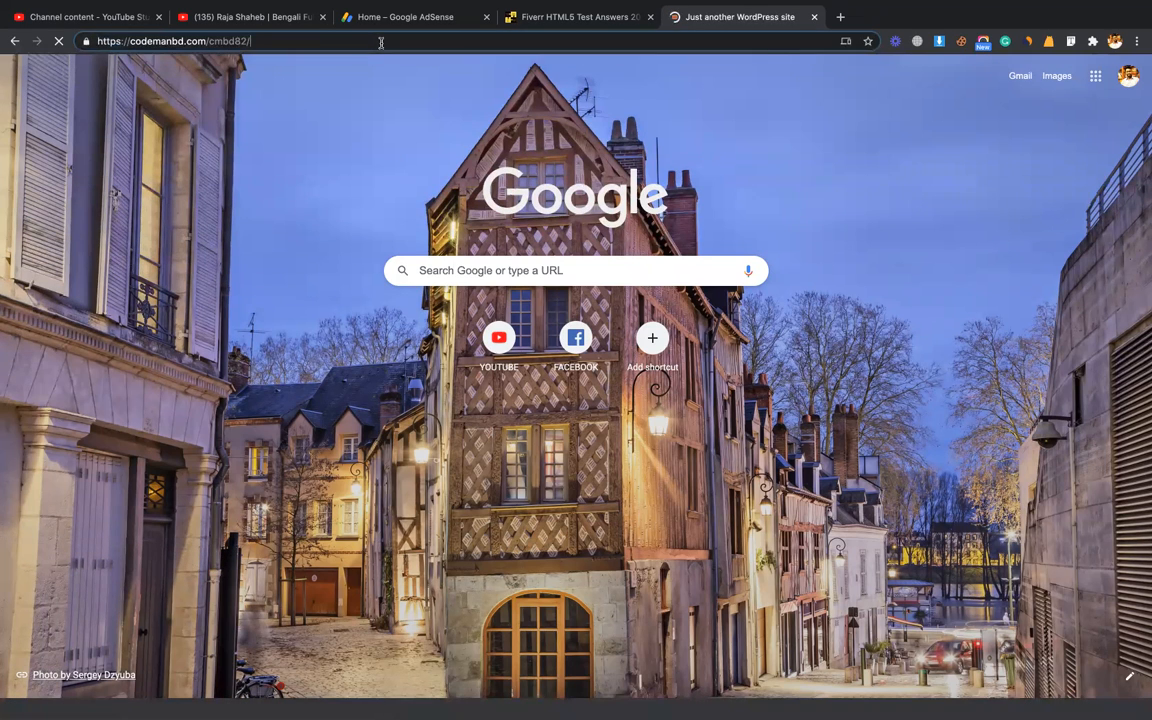
text(wo)
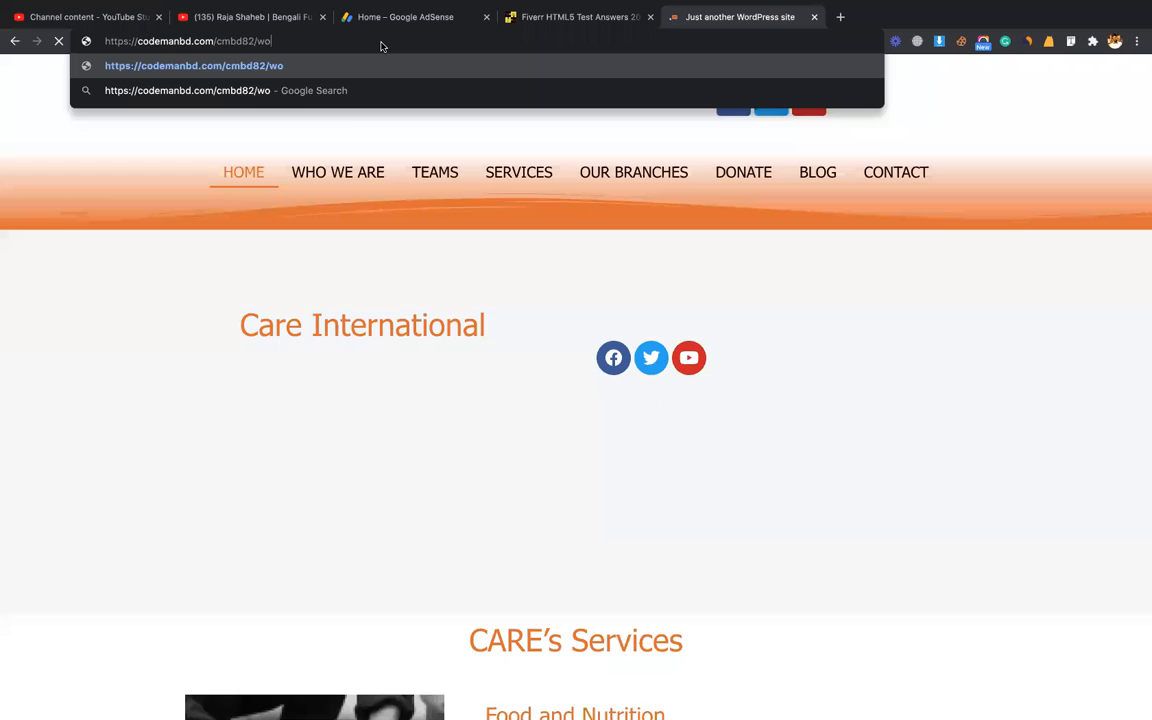
key(BackSpace)
text(p-admi)
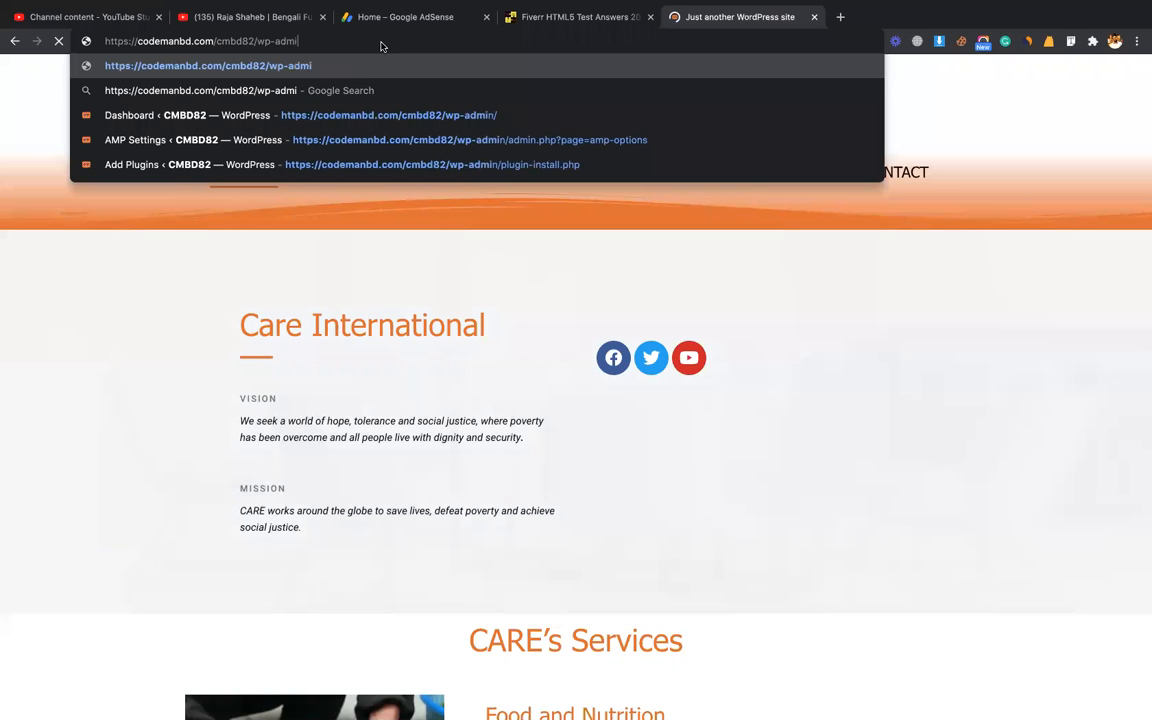
text(n)
key(Return)
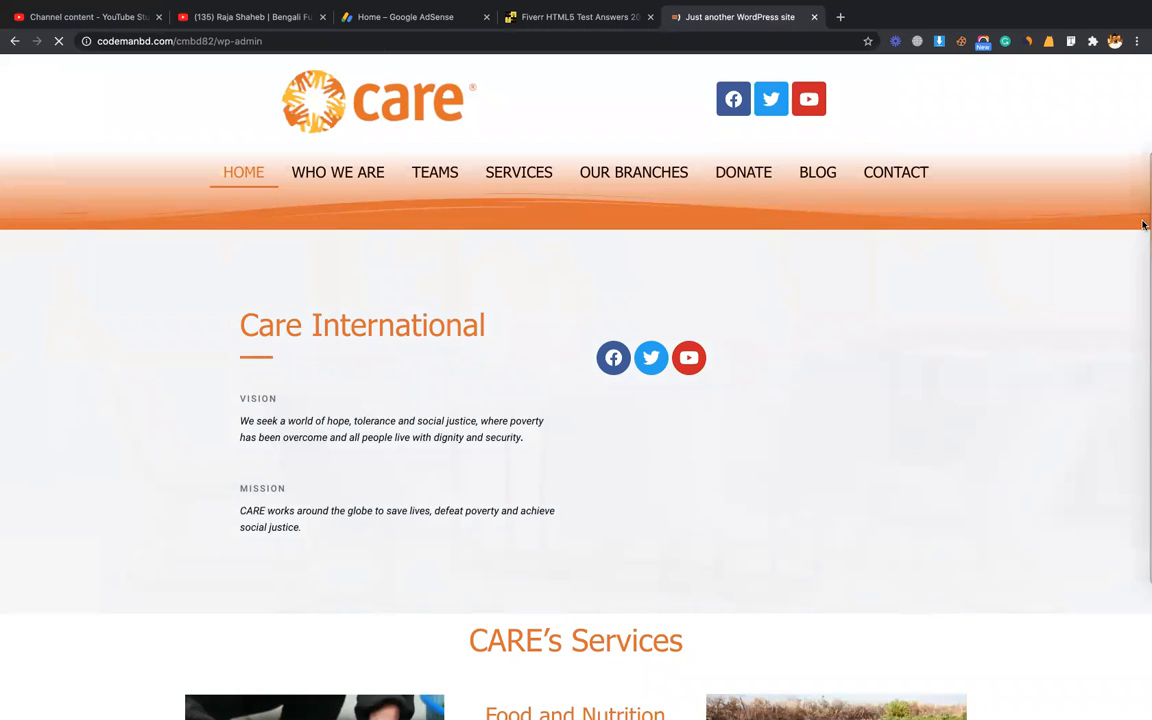
Switch to Safari and load Google Drive in place of the Avantlink affiliate program page
click(1105, 244)
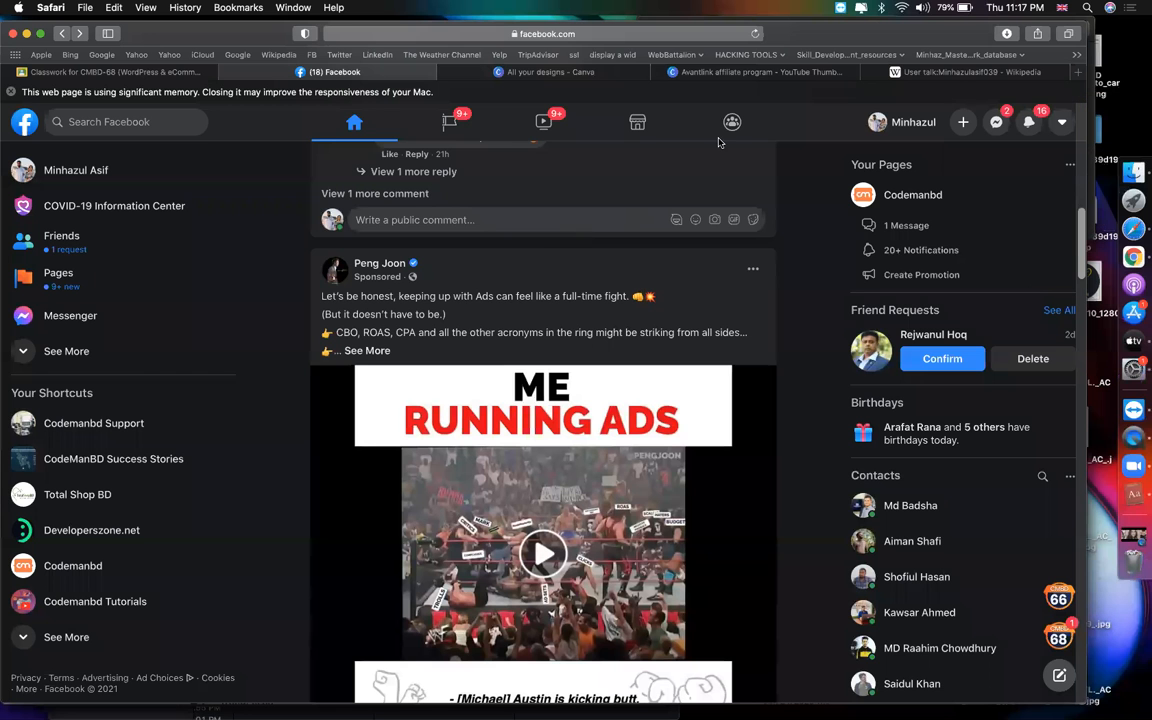
click(955, 73)
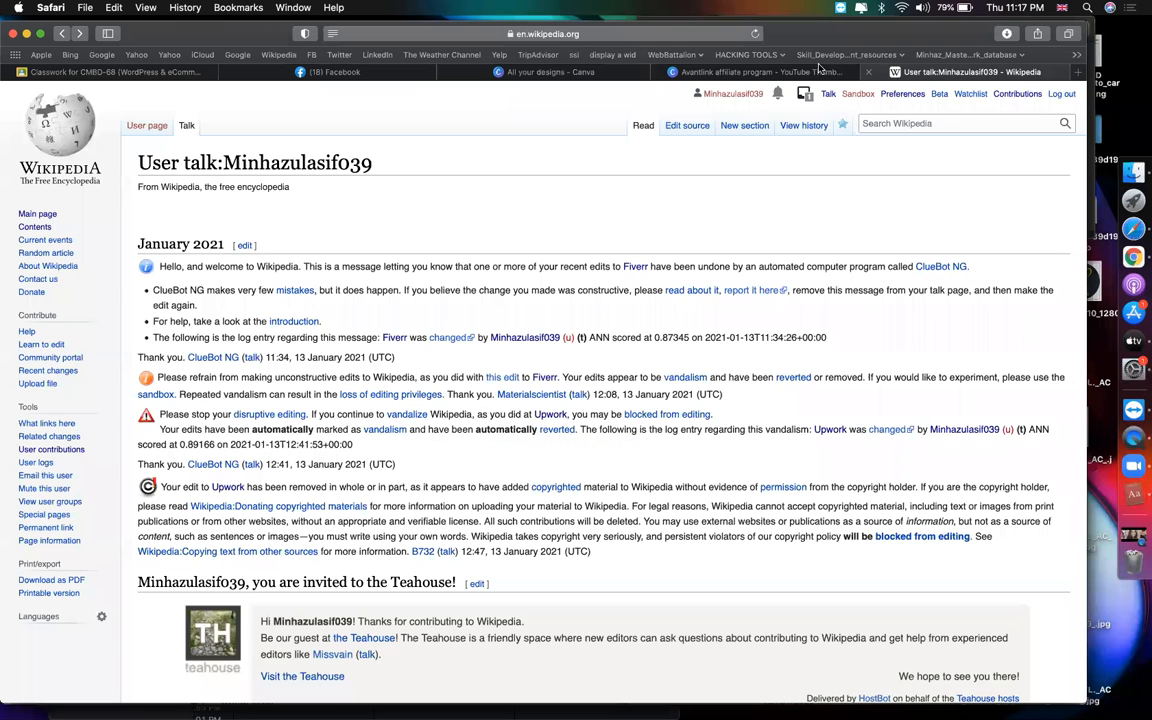
click(700, 72)
click(609, 34)
text(d)
key(Return)
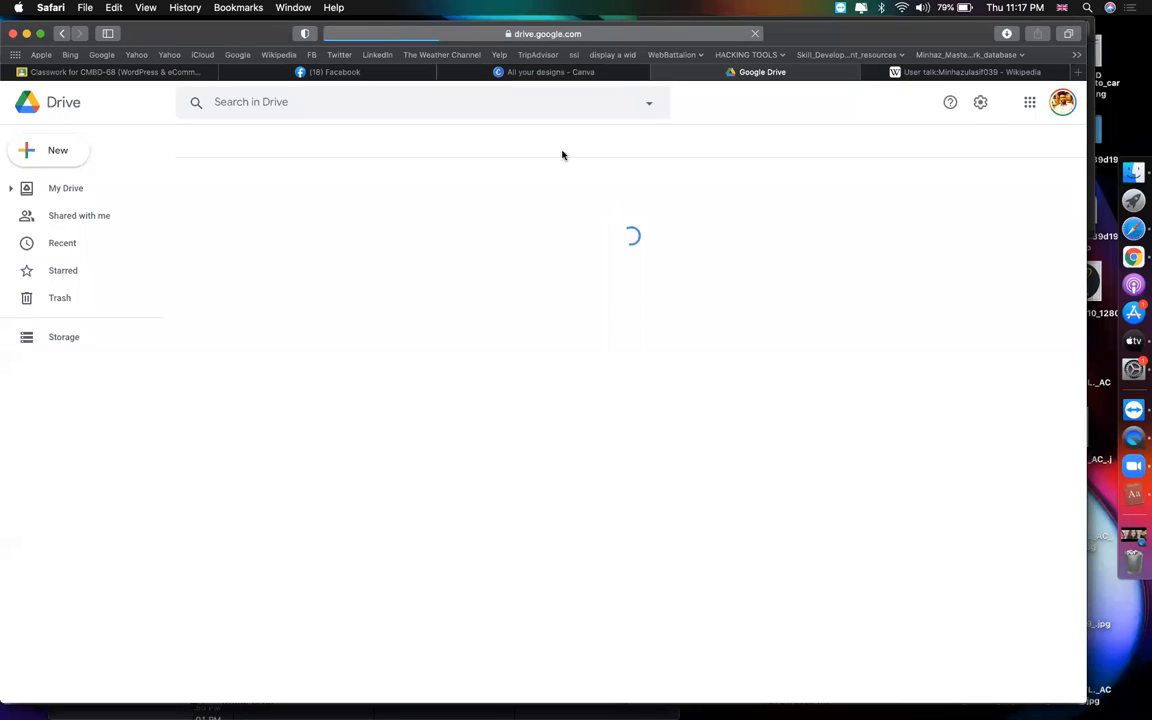
Search Drive for "site kit" and open the Google Site Kit(adsense + analytics) spreadsheet to copy its link
click(501, 103)
text(site kit)
key(Return)
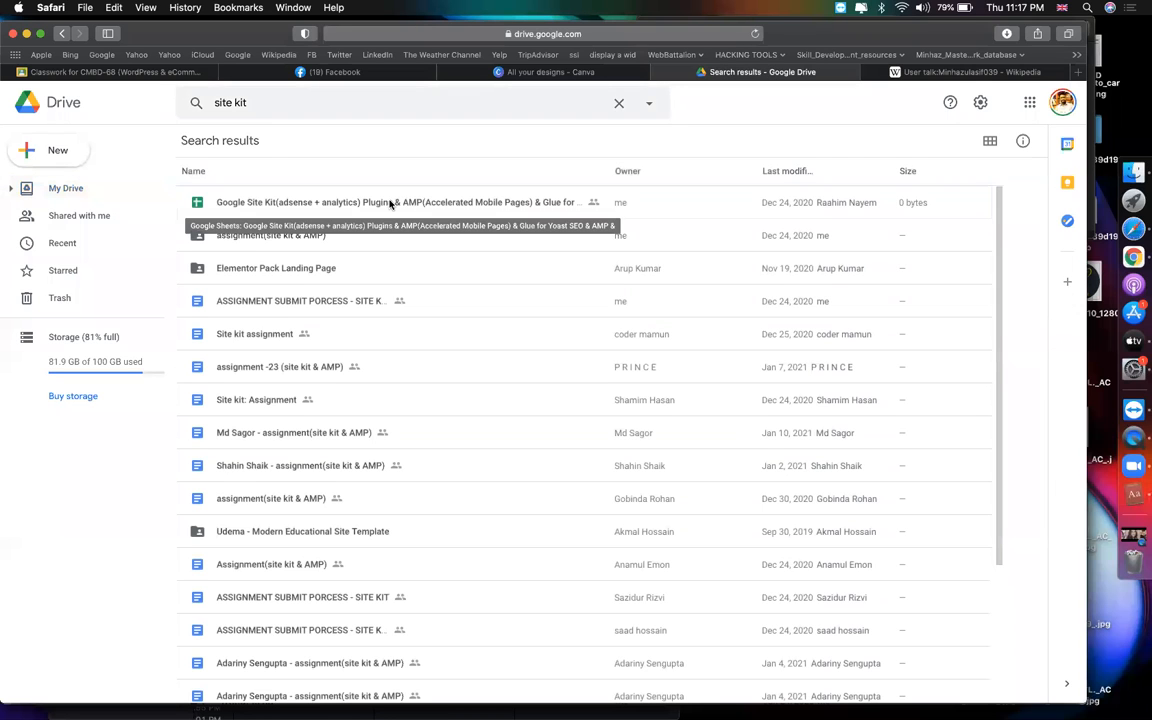
click(391, 204)
double_click(391, 204)
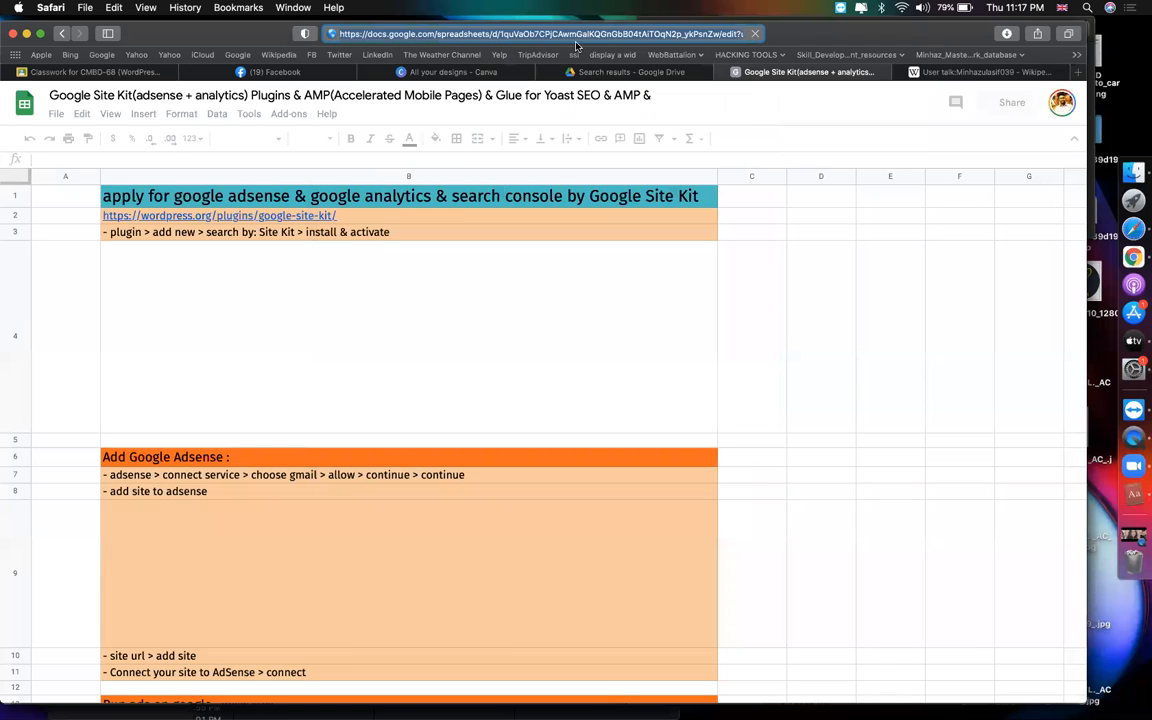
Add the topic "** Extra class(site kit, Google AdSense, analytics, AMP)" to the CMBD-68 classwork in Google Classroom
click(137, 72)
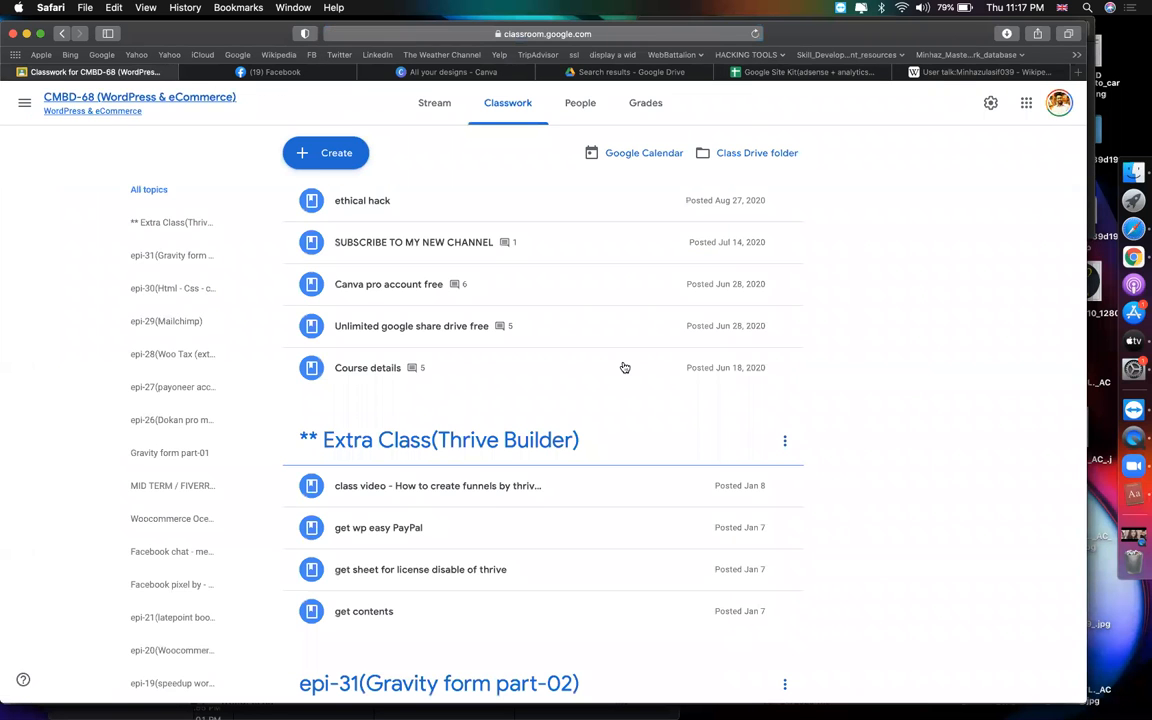
click(326, 152)
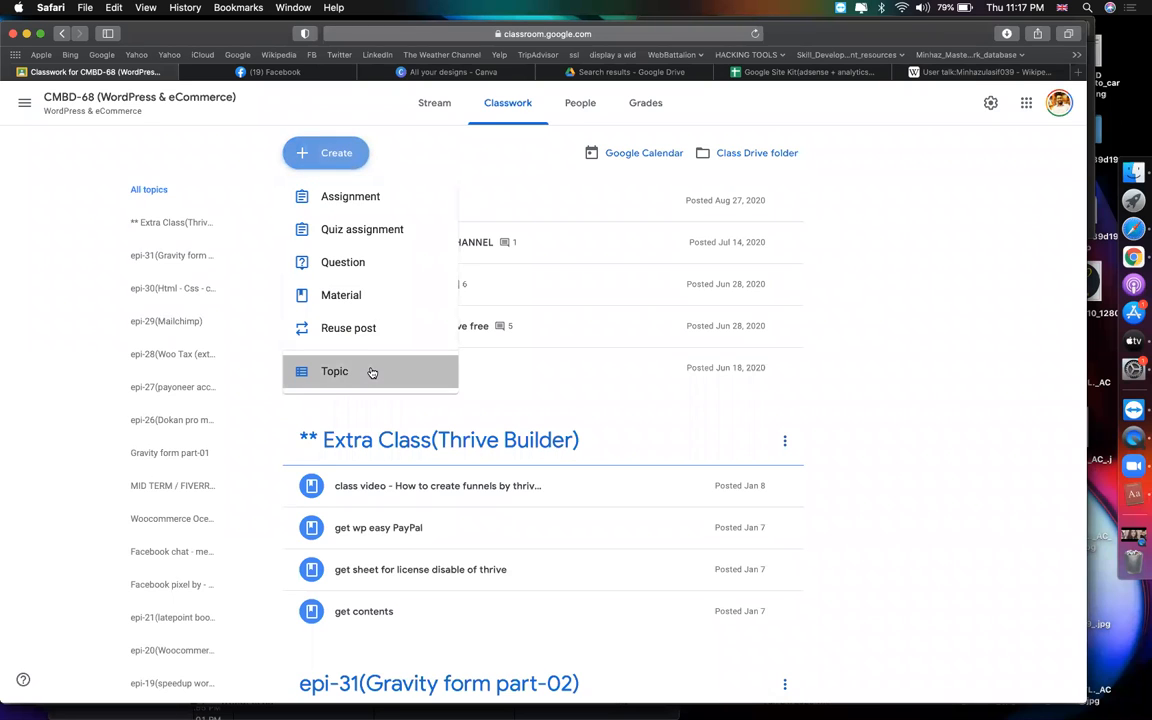
click(371, 372)
text(***)
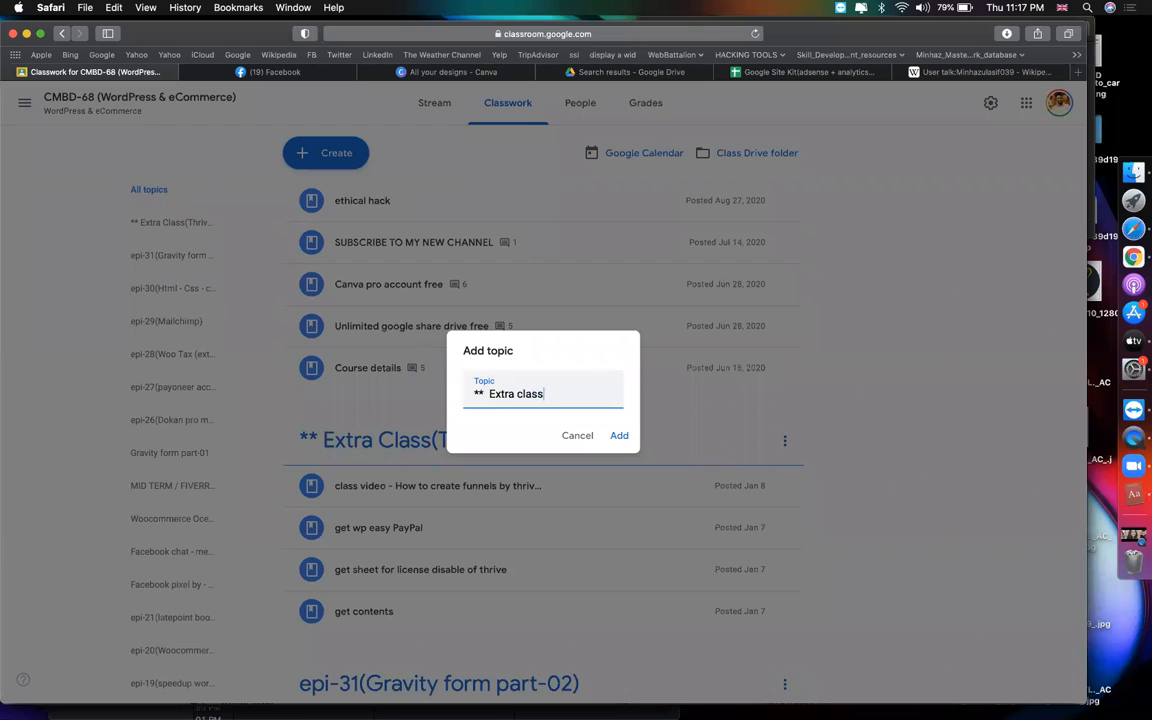
text(te kit, google ads)
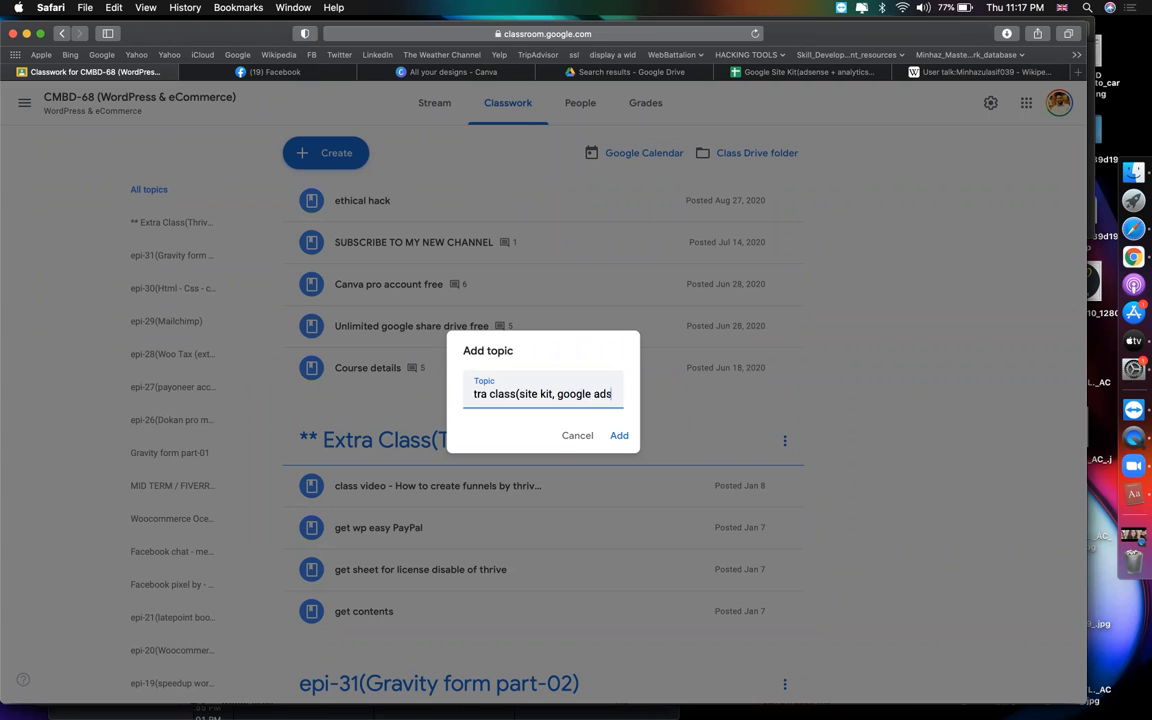
text(ense, ana)
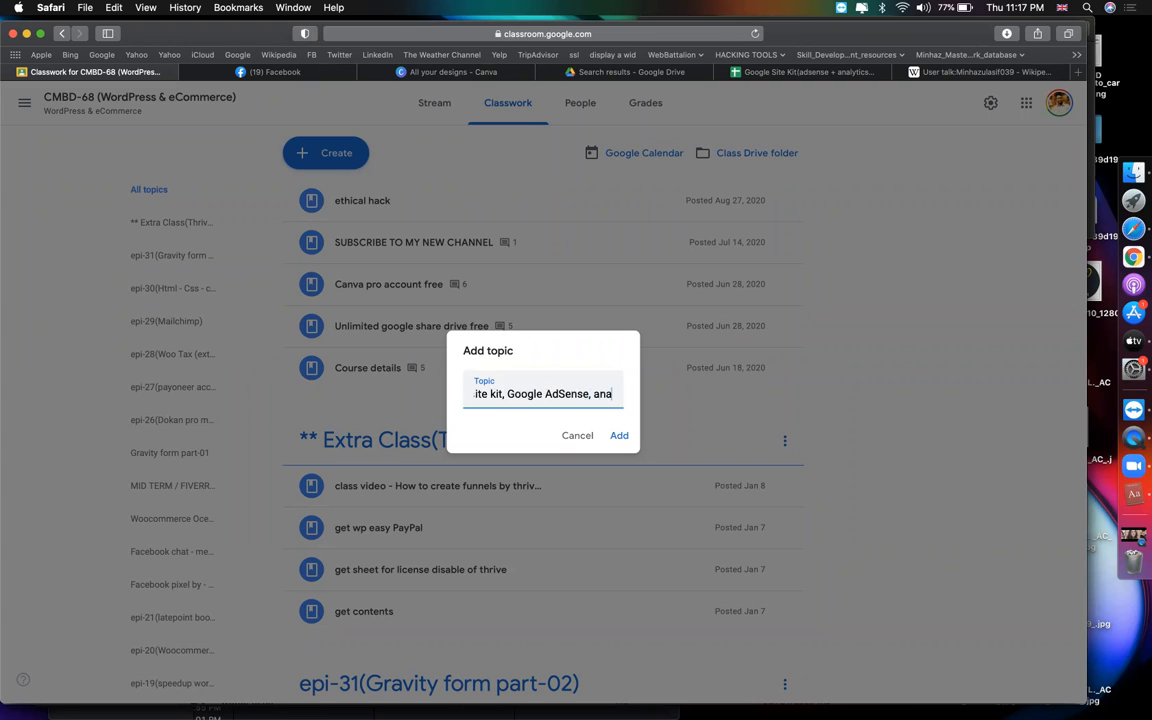
text(lytic)
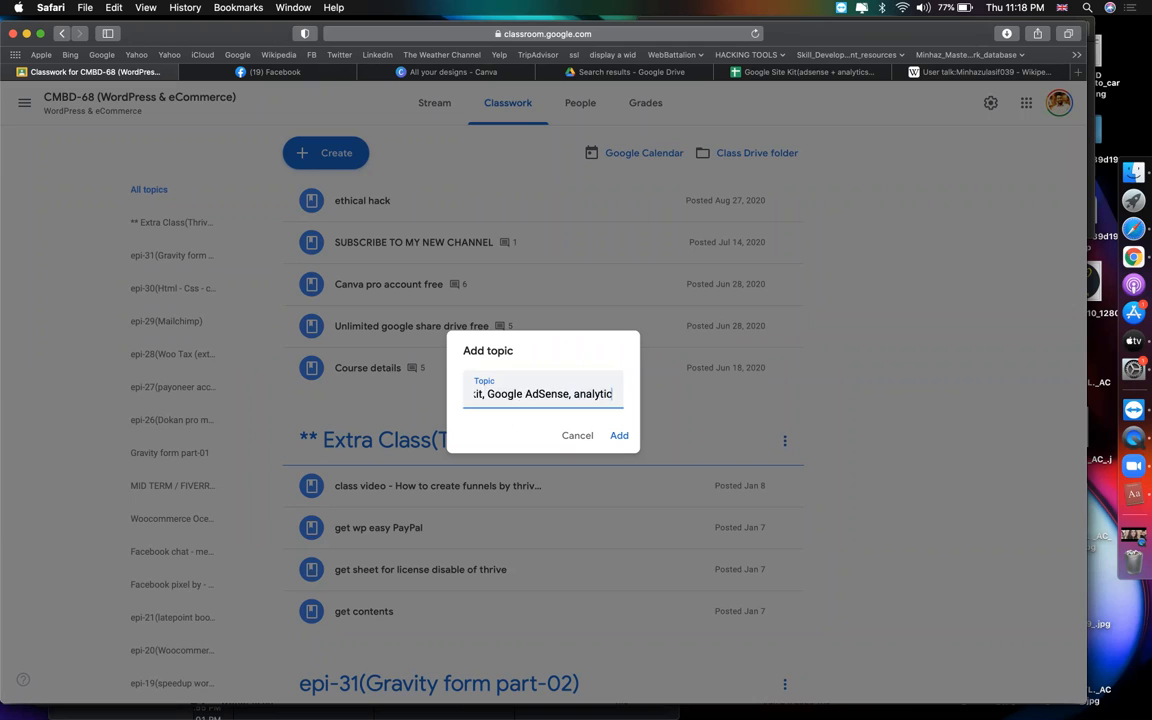
text(s, AMP))
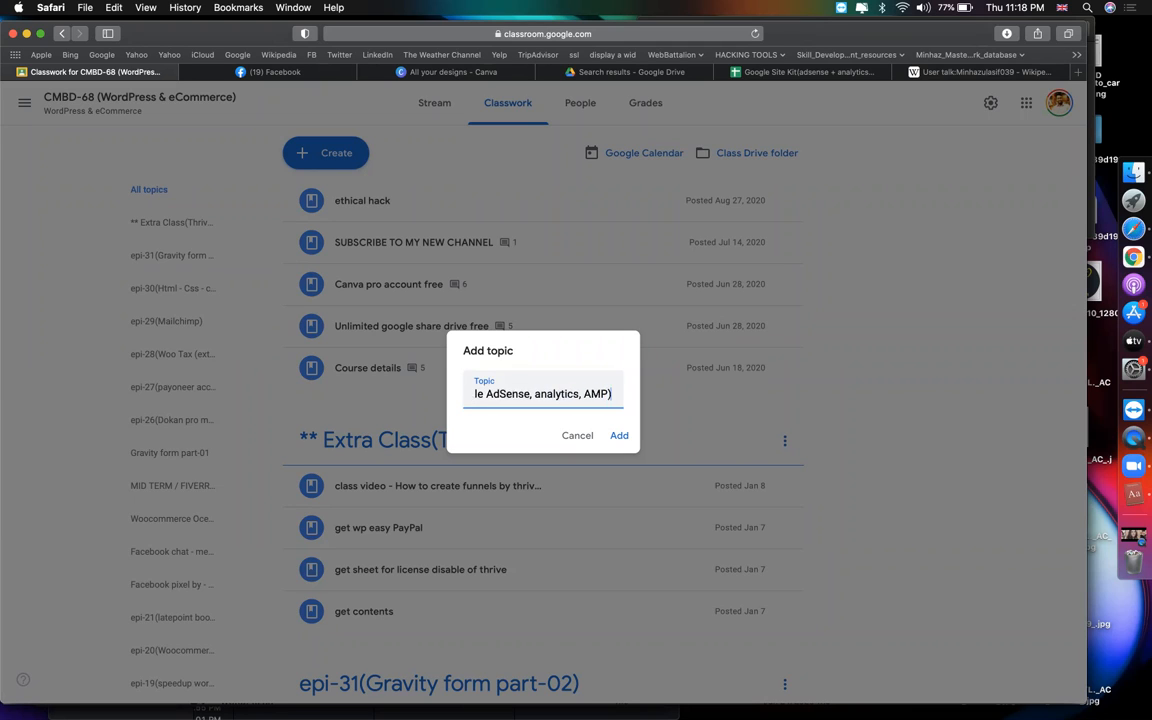
key(Return)
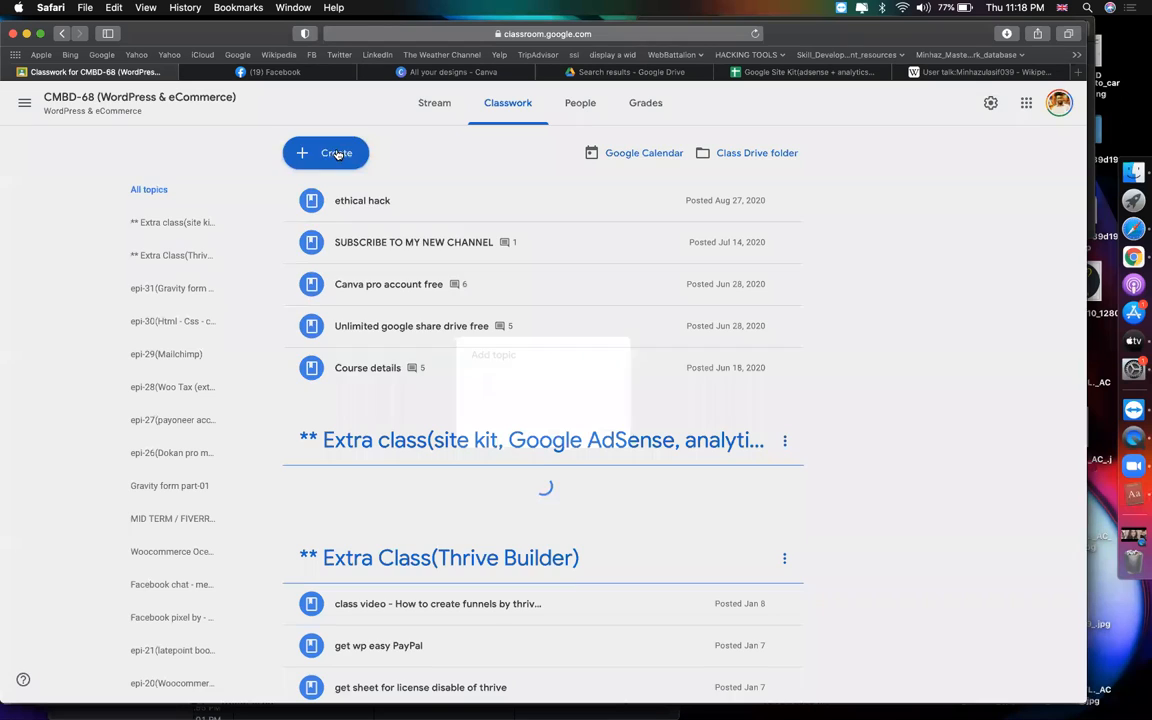
Create a class material titled "get sheet" and attach the link to the Google Site Kit spreadsheet
click(330, 153)
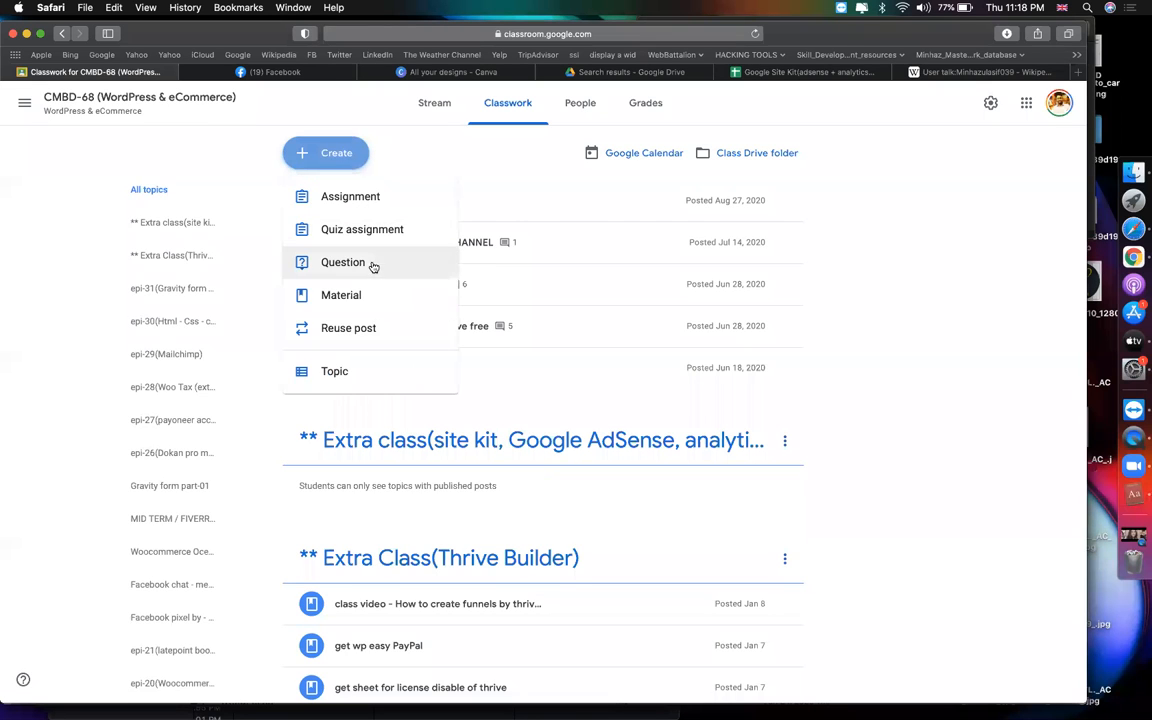
click(362, 295)
text(get sheet)
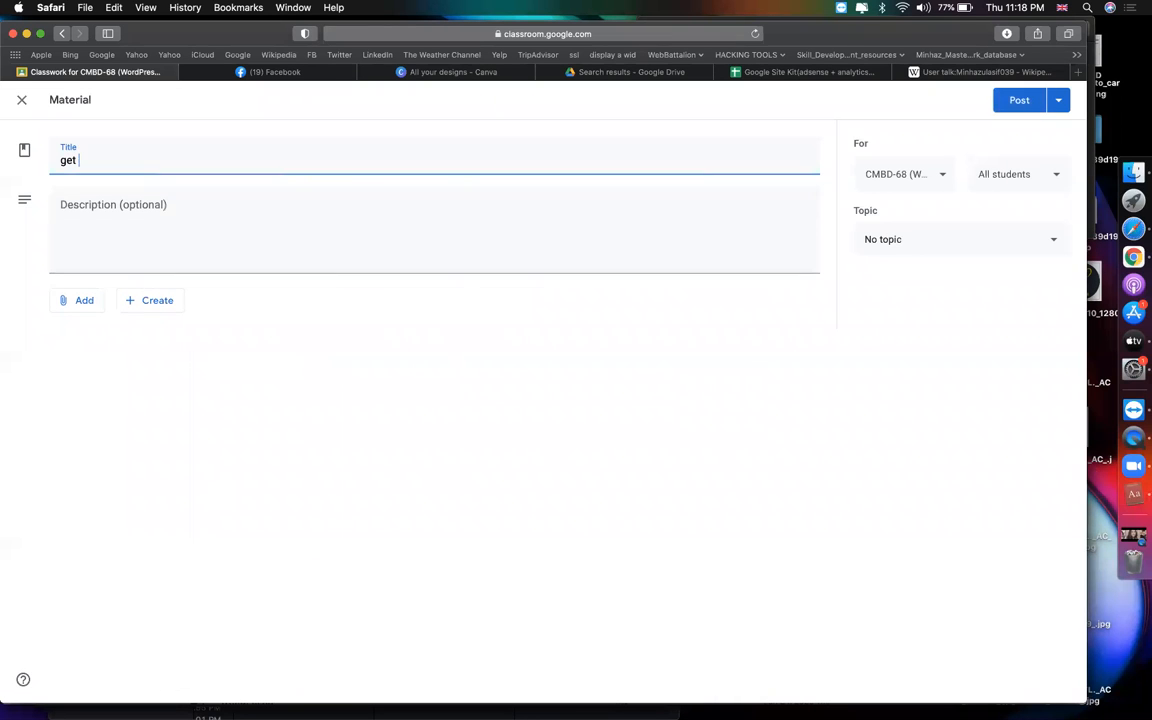
click(88, 302)
click(96, 351)
key(cmd+v)
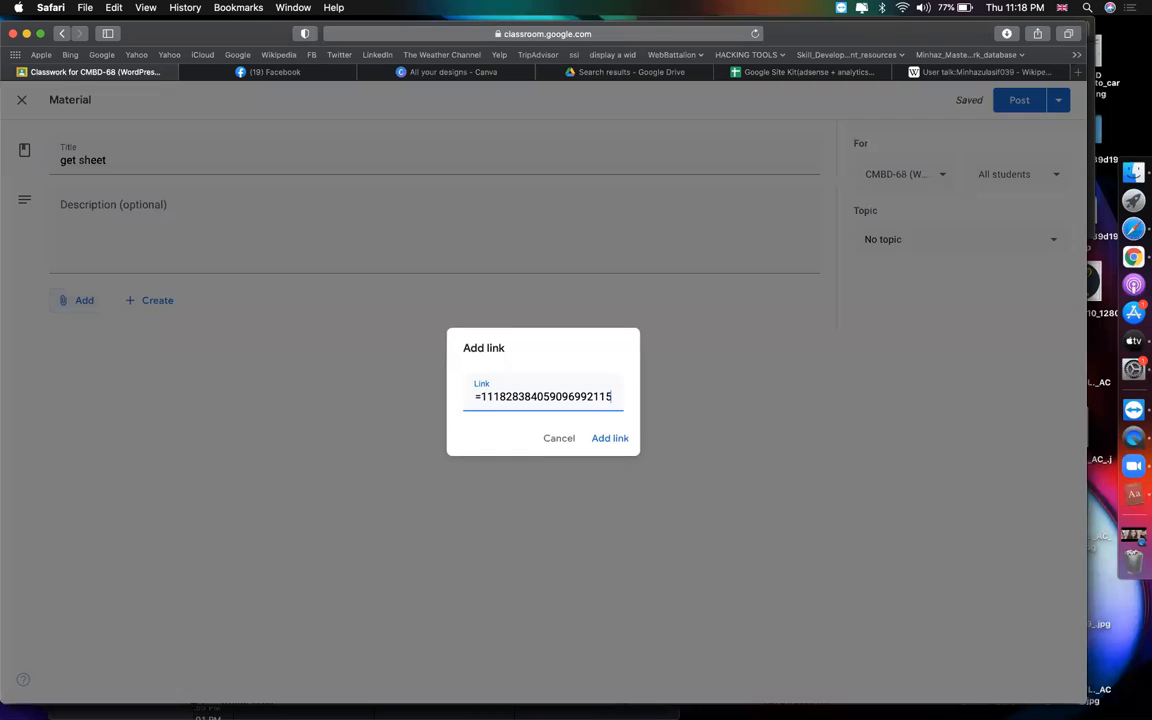
key(Return)
Post the material under the site kit and Google AdSense extra class topic to three classes, including CMBD-66
click(962, 238)
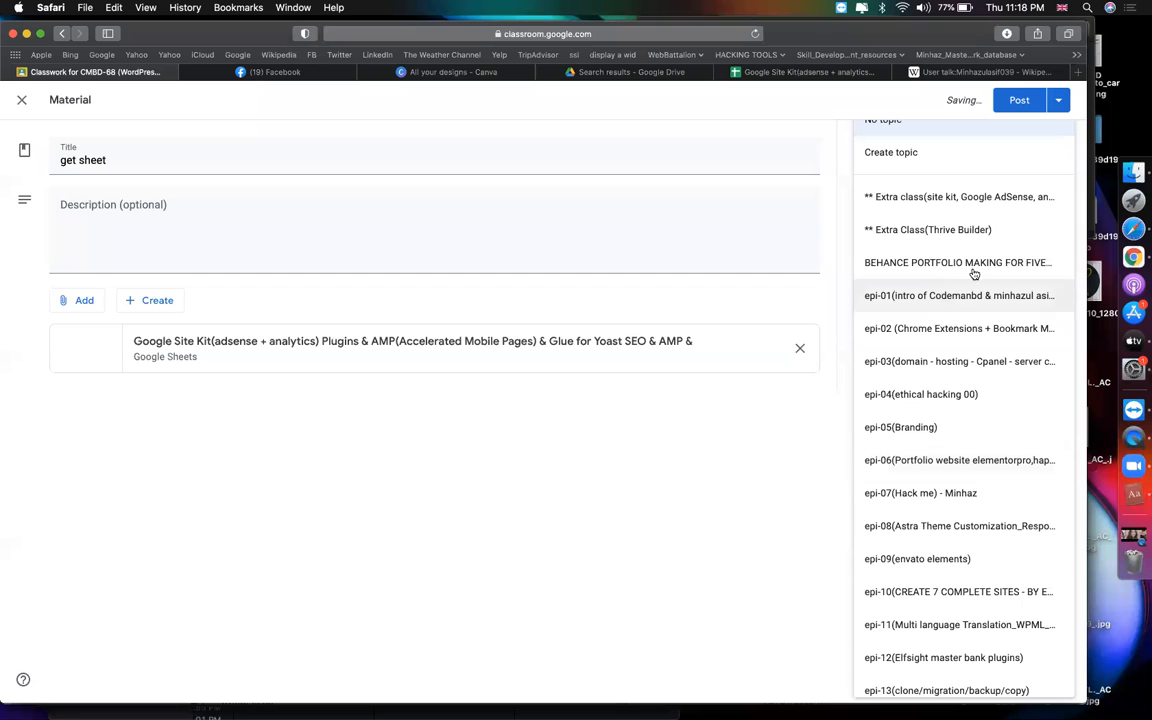
click(914, 184)
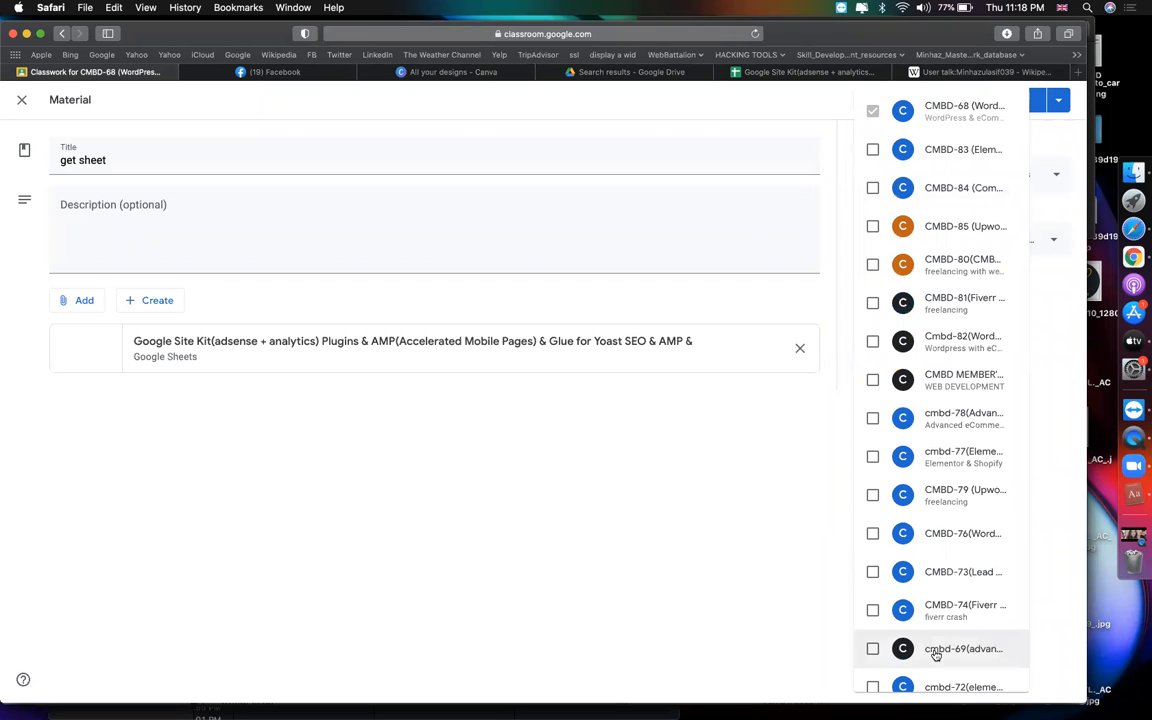
scroll(935, 655, down, 5)
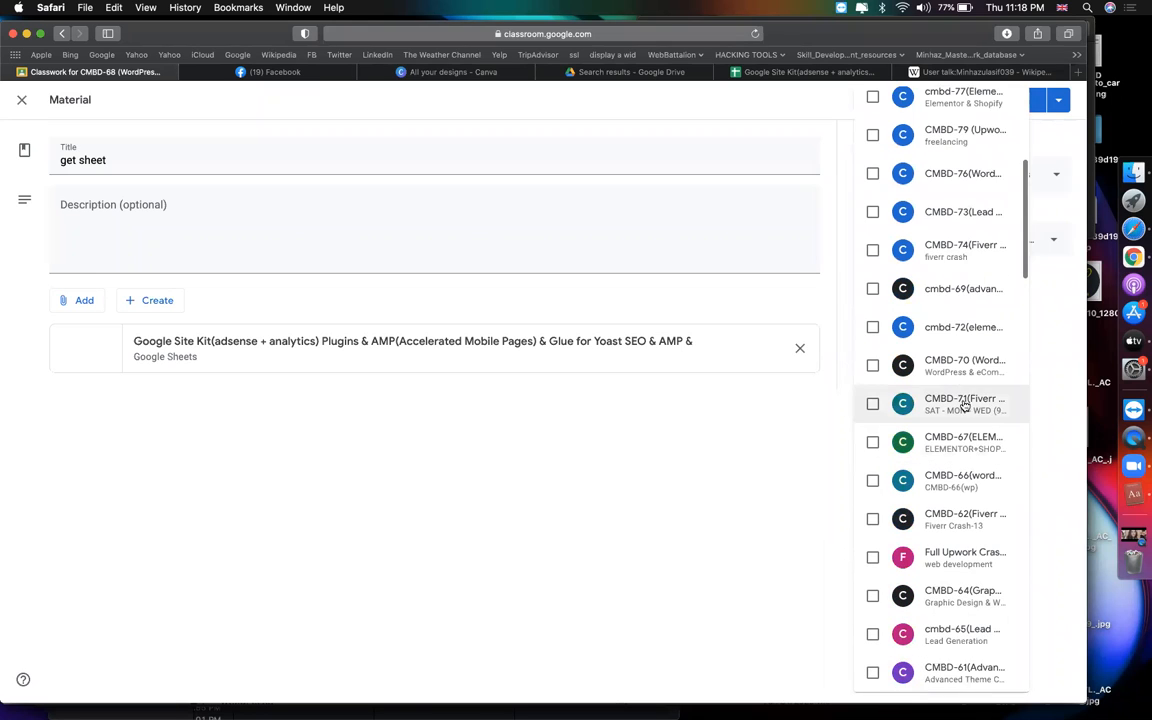
click(956, 476)
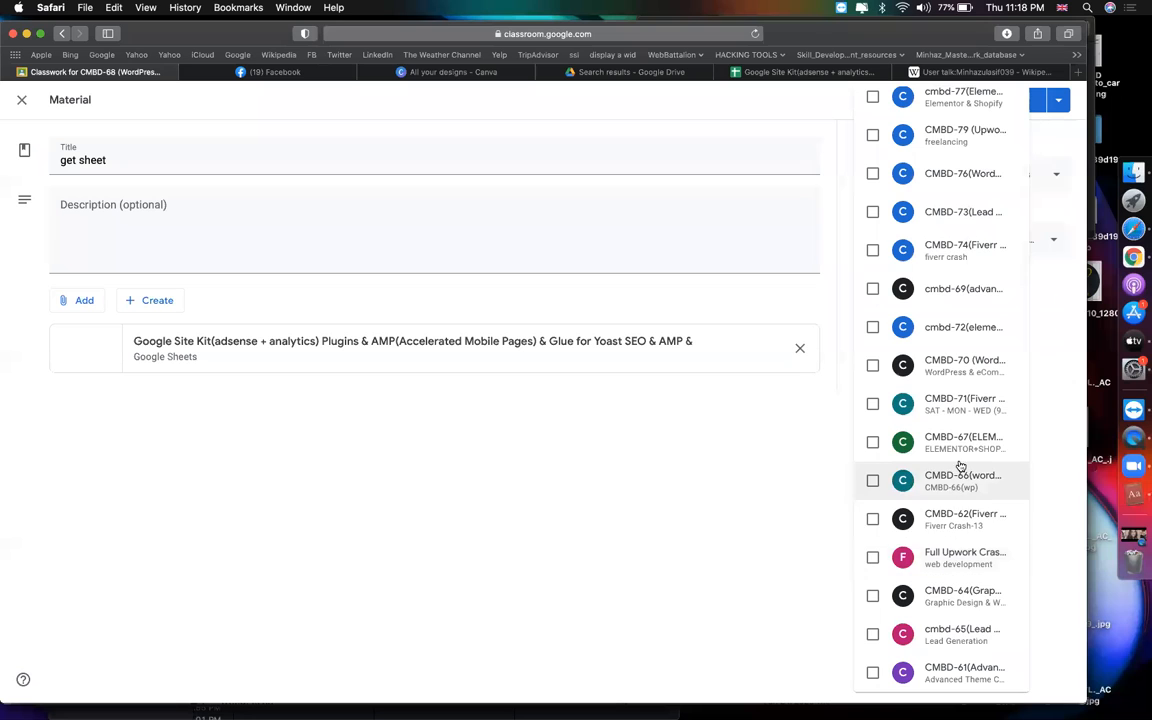
click(787, 355)
click(1029, 101)
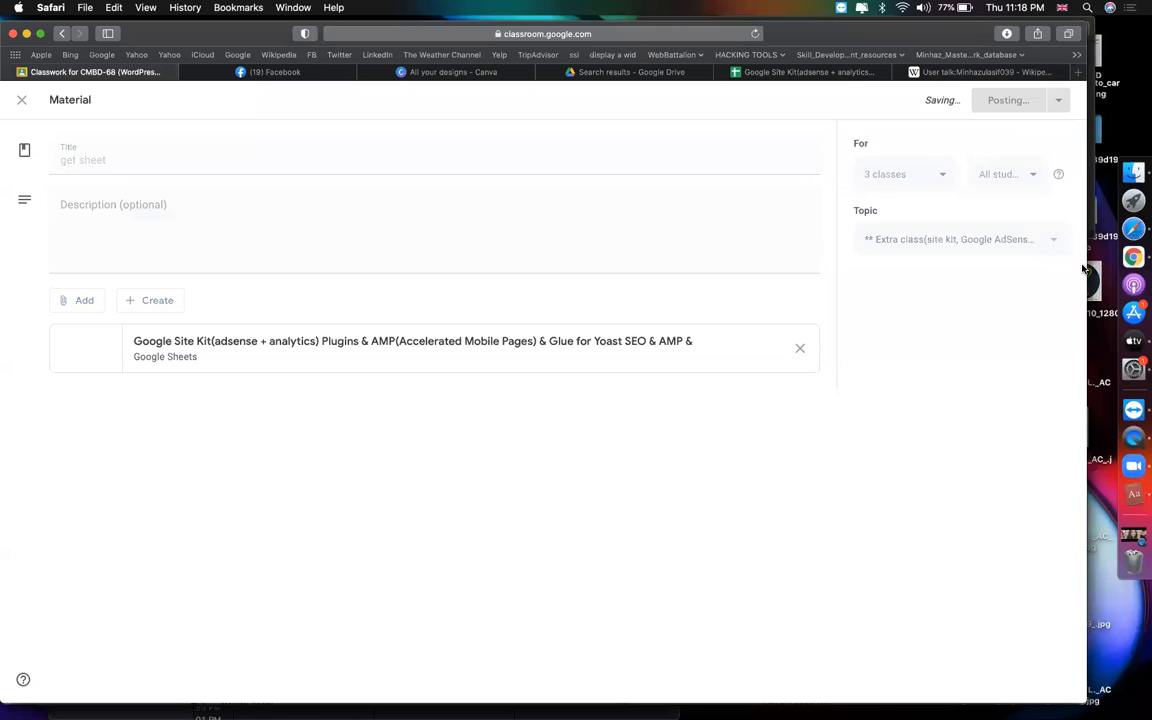
Select the web address of the Google Site Kit spreadsheet and switch to Google Chrome
click(808, 74)
key(super+l)
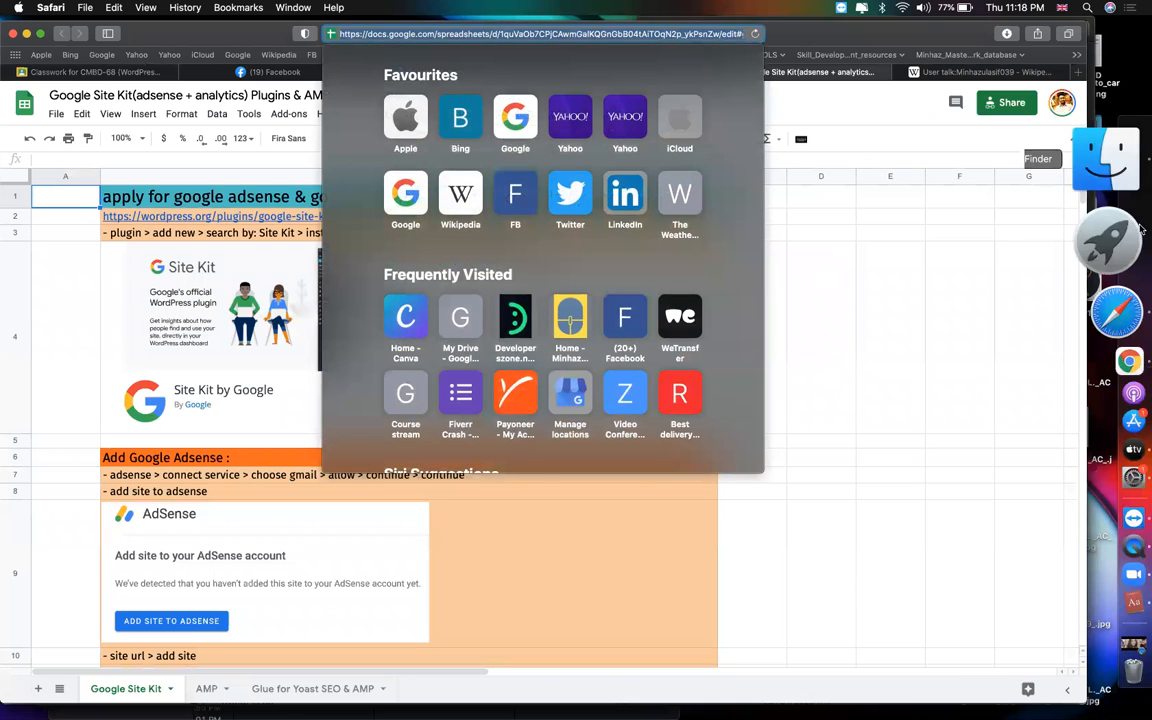
click(1133, 267)
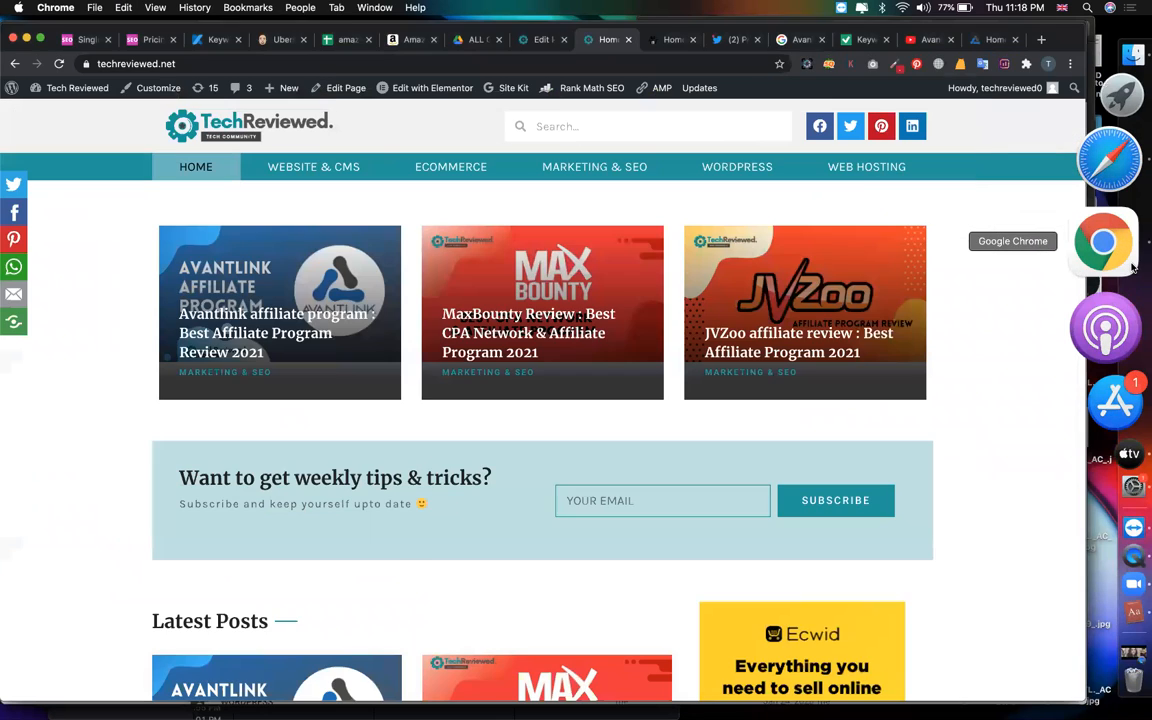
Submit the prefilled WordPress login for the cmbd82 site and open the copied Google Site Kit spreadsheet address in a new tab
key(ctrl+Right)
click(651, 362)
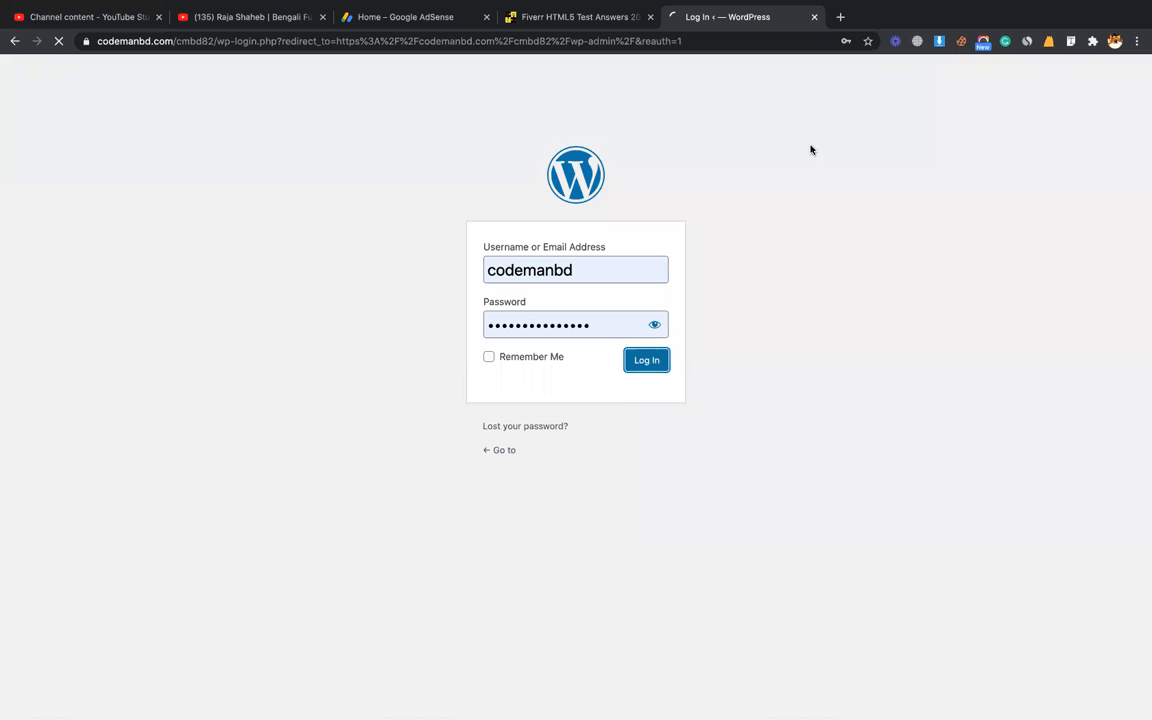
click(840, 17)
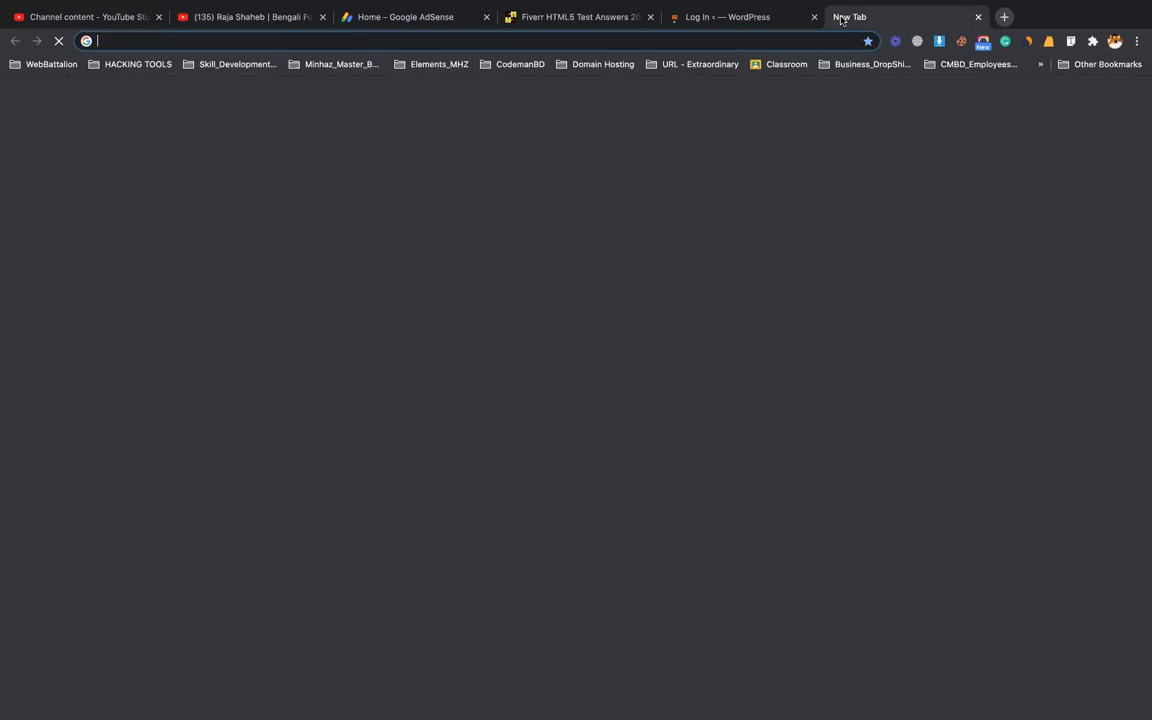
key(super+v)
key(Return)
Log in to the cmbd82 WordPress site with the username admin and the account password
click(727, 17)
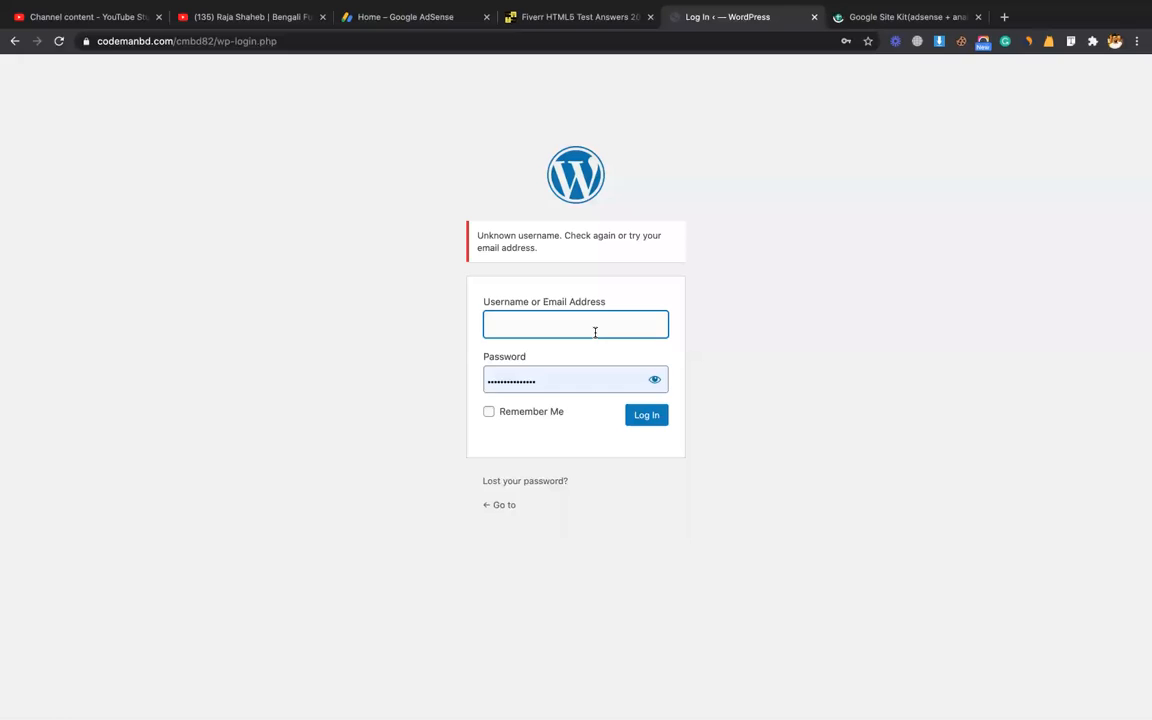
text(admin)
click(574, 370)
click(638, 412)
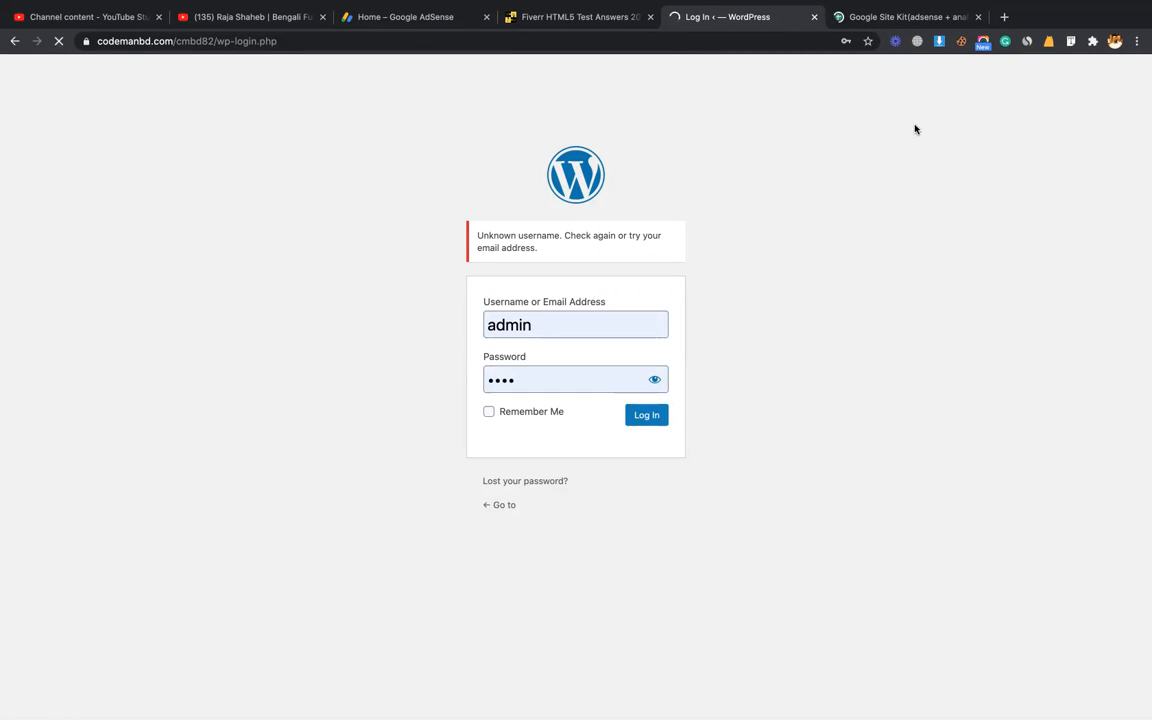
Select the Site Kit plugin link in the spreadsheet, then open the plugin list of the cmbd82 WordPress site
click(888, 20)
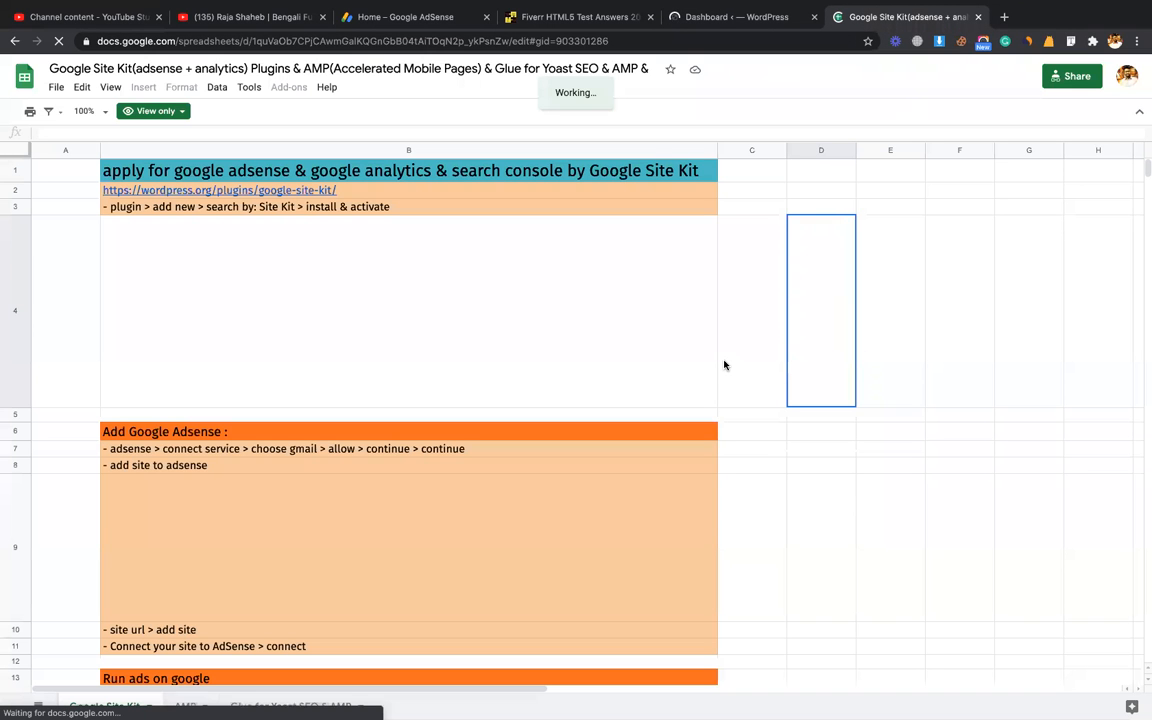
click(302, 192)
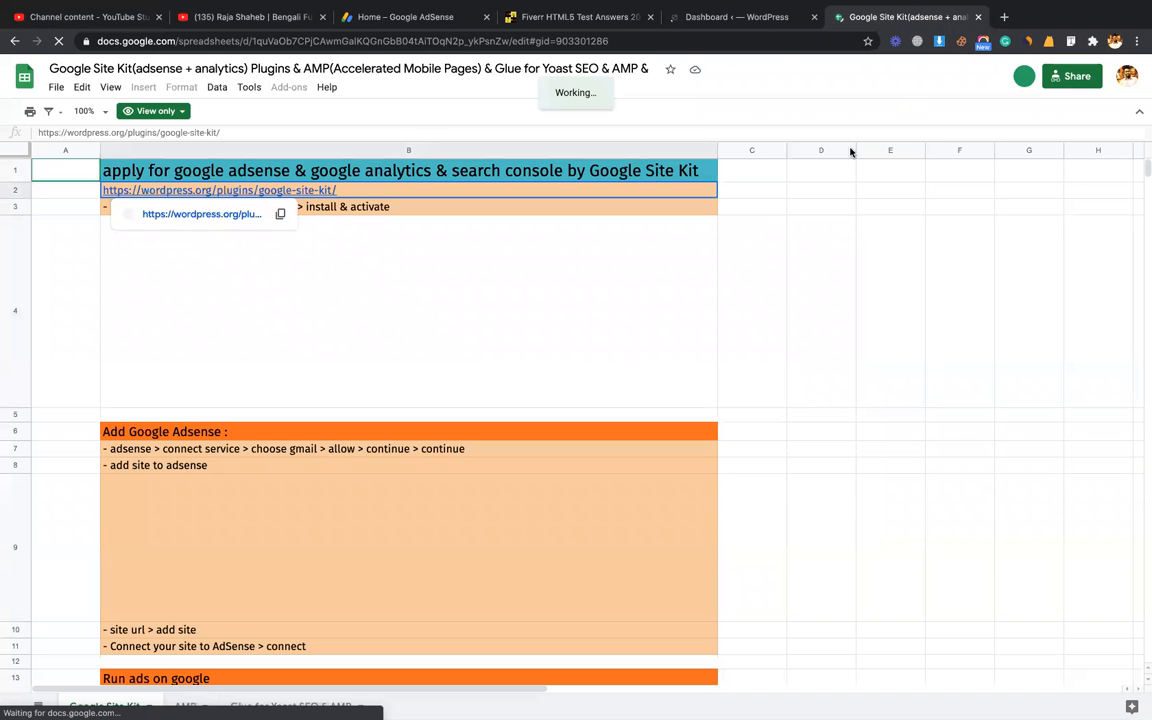
click(740, 18)
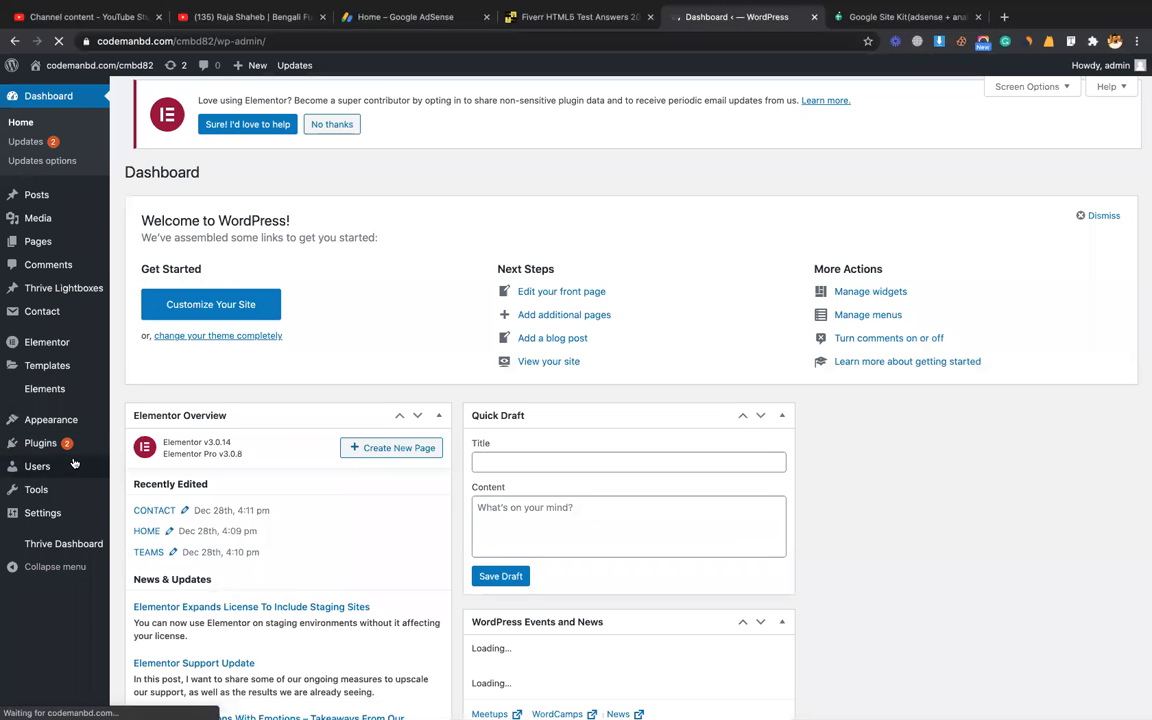
click(40, 443)
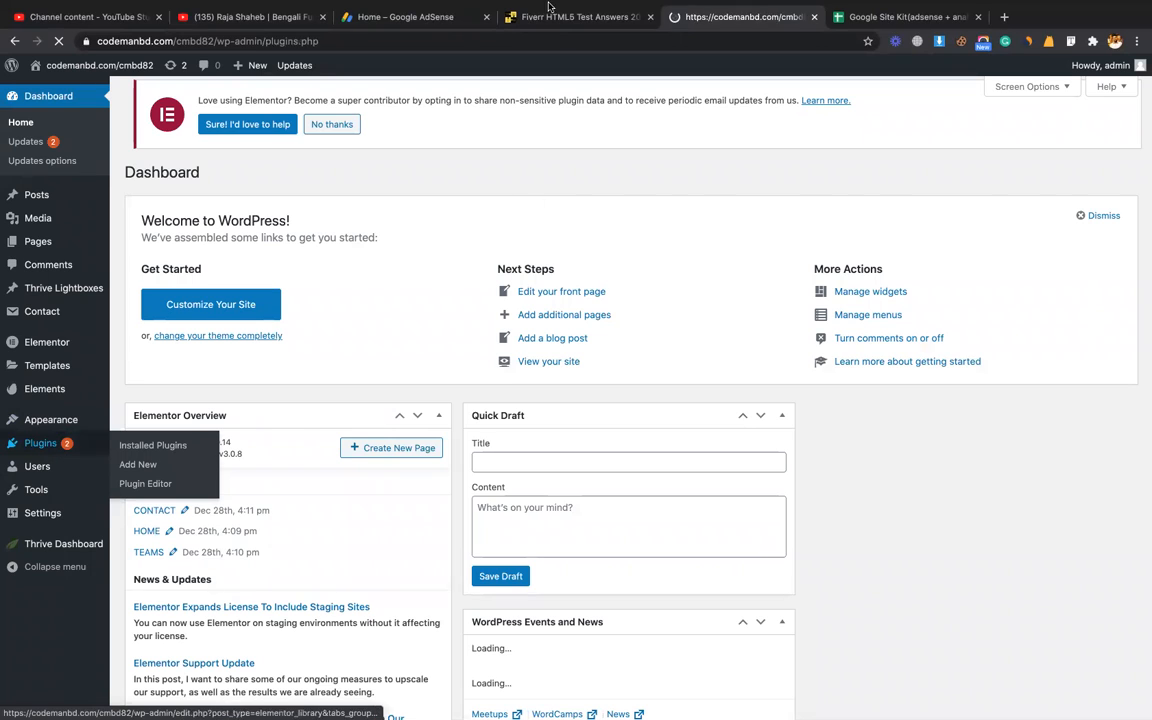
Go from the Fiverr HTML5 Test Answers post to the same blog's WordPress admin address, wp-admin
click(548, 12)
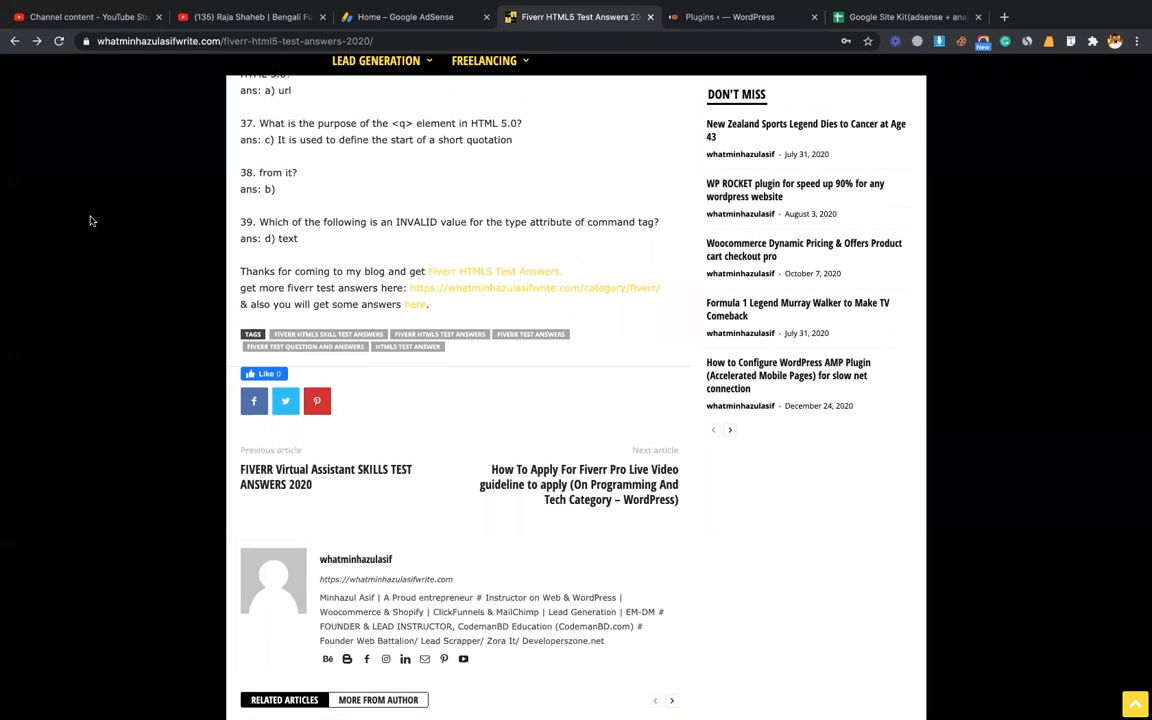
scroll(90, 221, up, 20)
click(224, 41)
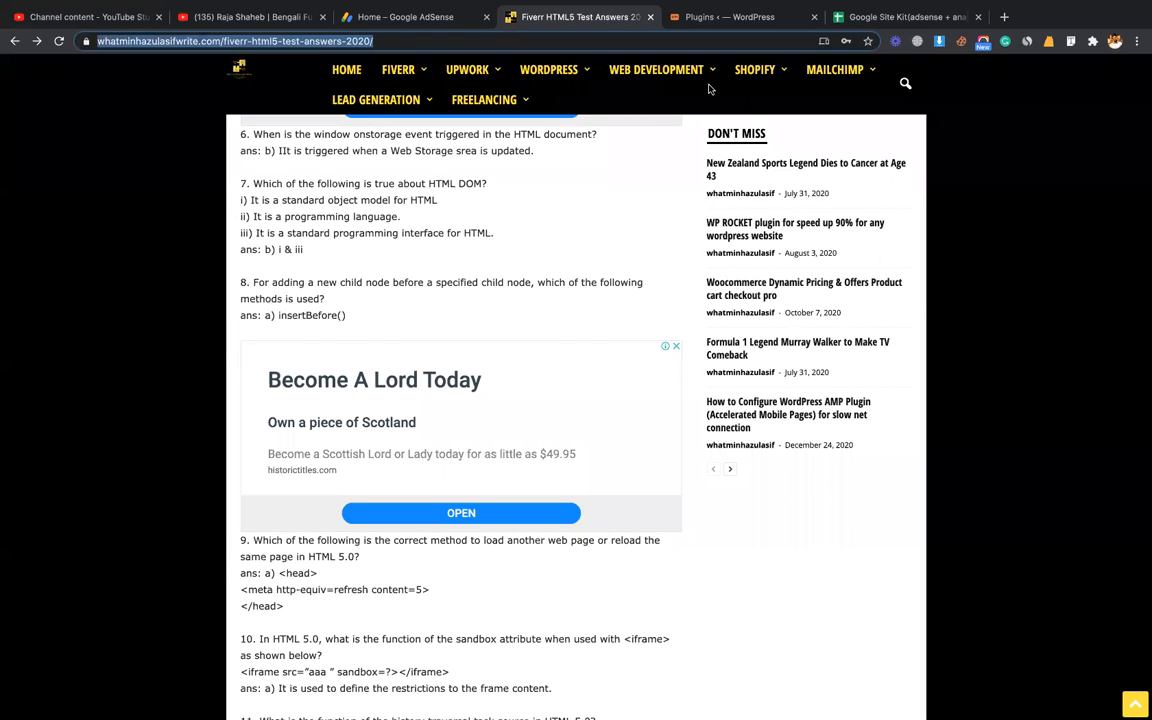
click(267, 43)
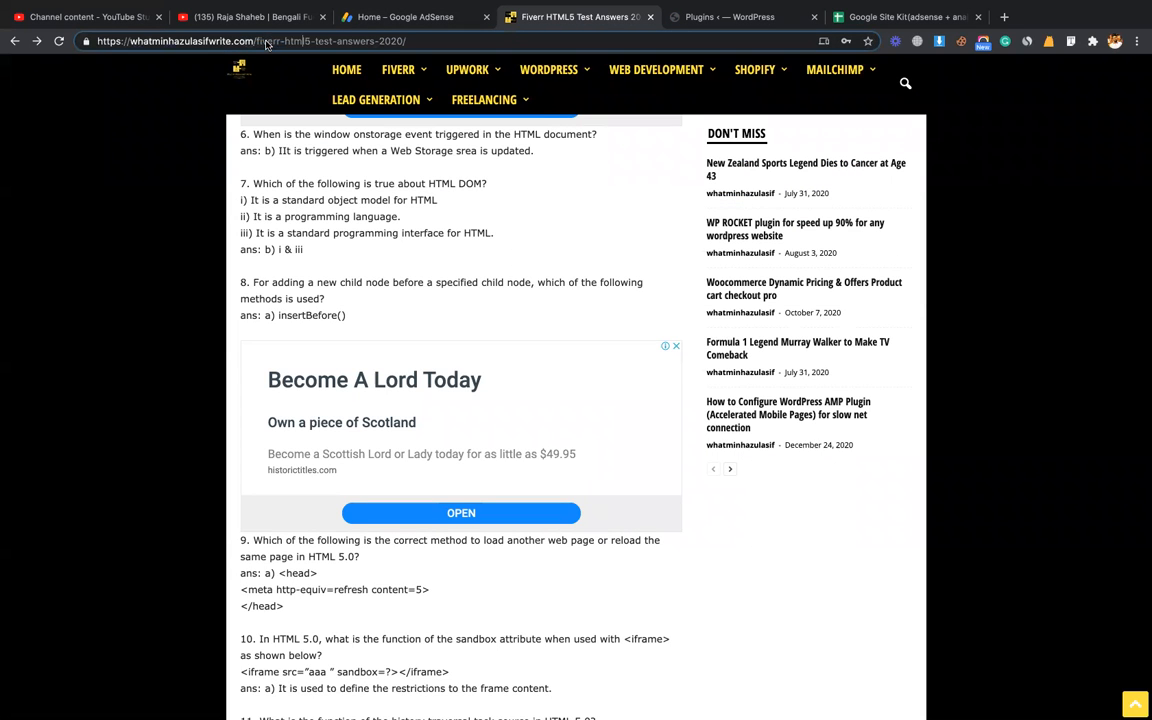
drag(257, 41, 785, 73)
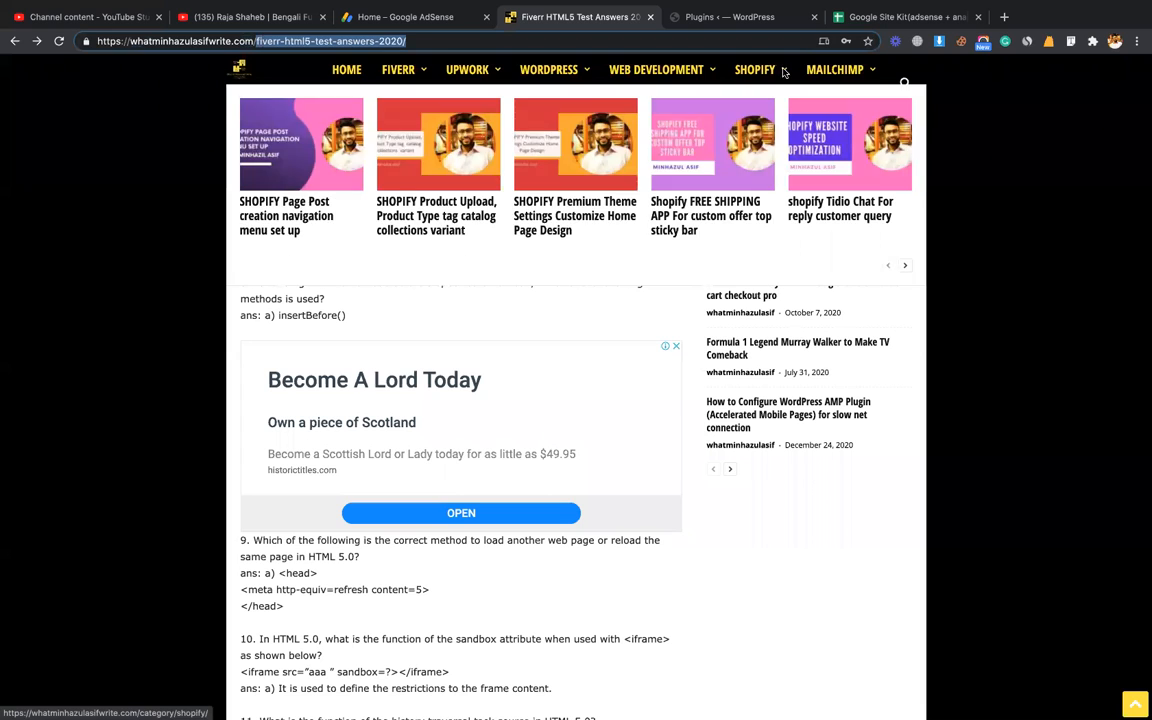
text(adm)
key(BackSpace)
key(BackSpace)
key(BackSpace)
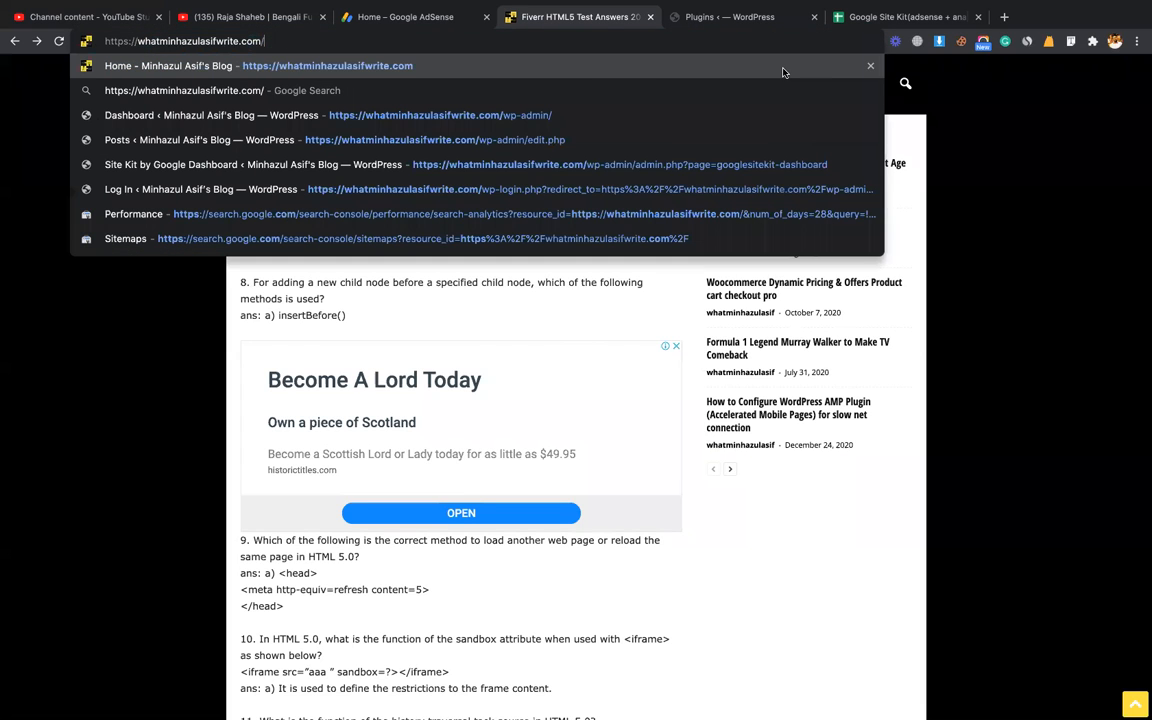
key(Down)
key(Down)
key(Return)
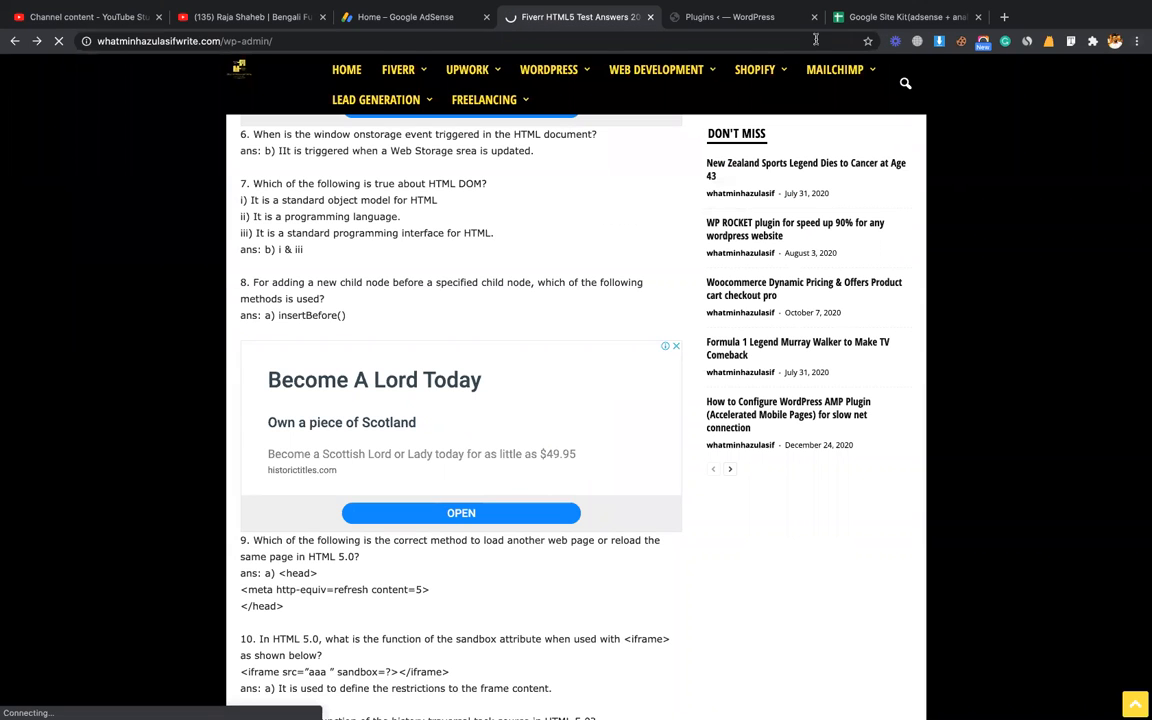
Open the page for adding new plugins on the cmbd82 WordPress site
click(730, 17)
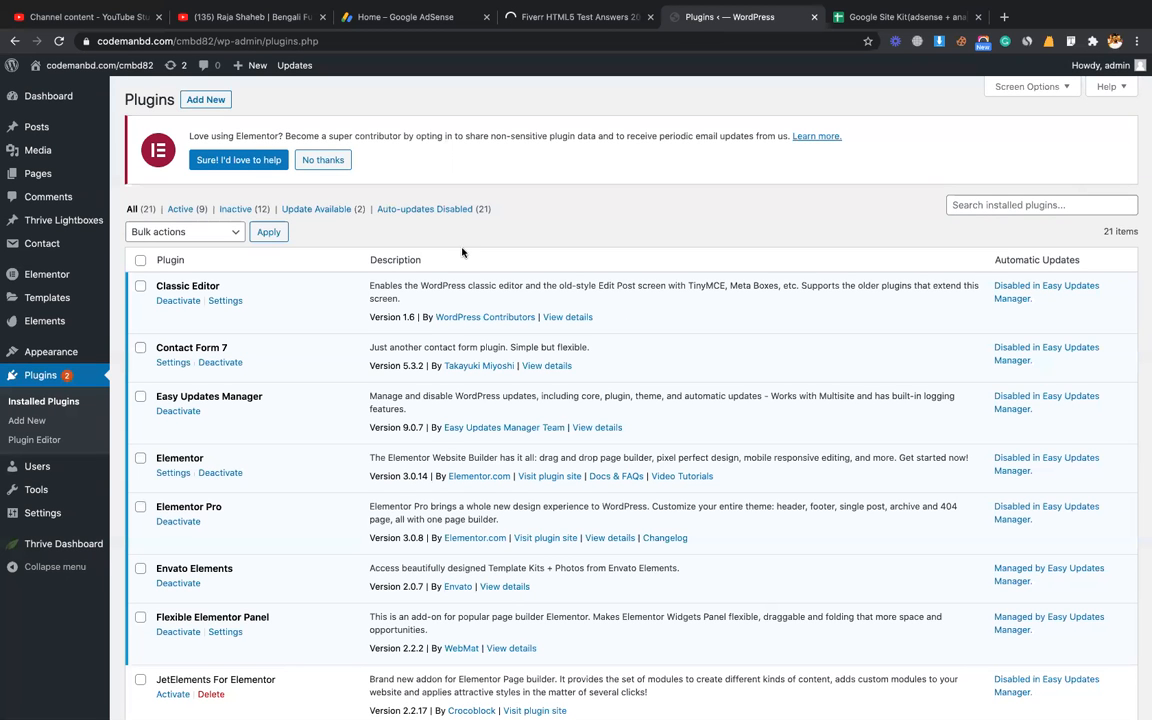
click(214, 104)
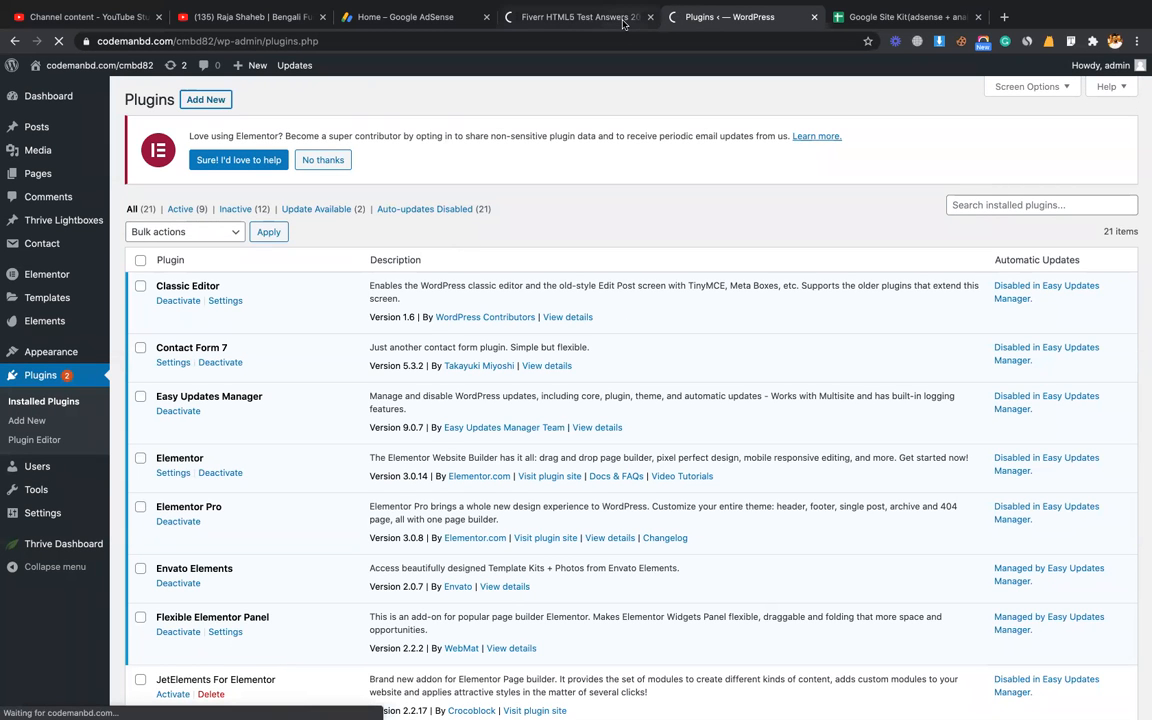
click(622, 22)
click(714, 22)
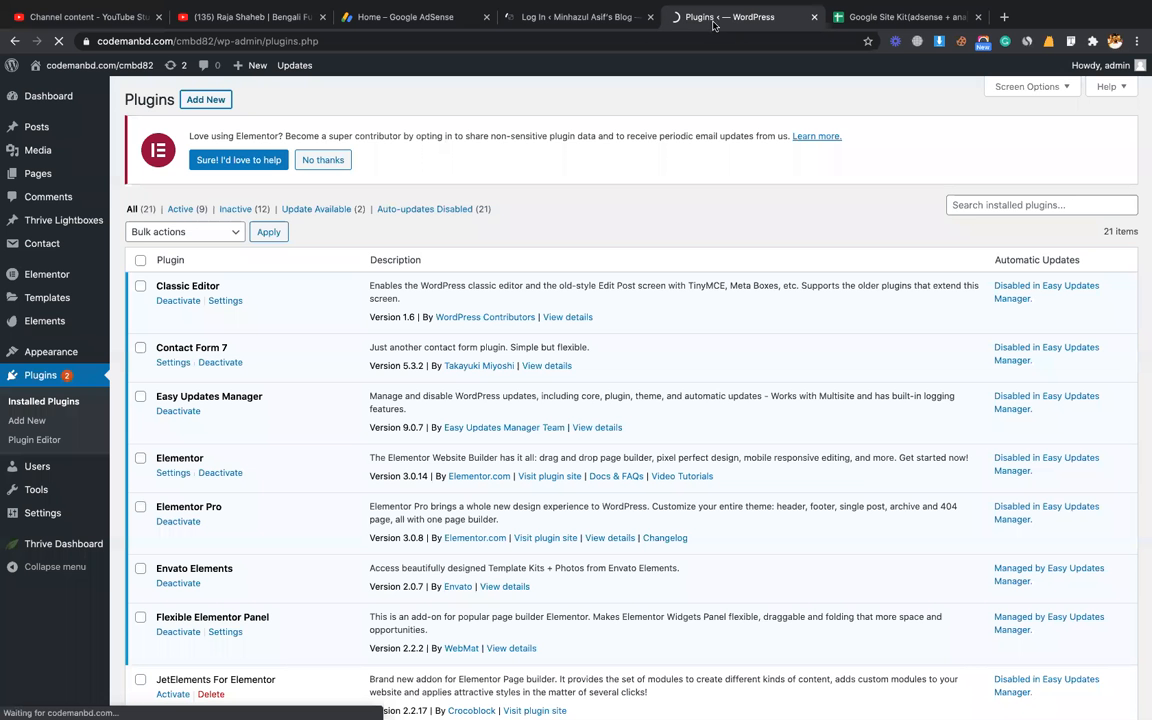
Submit the blog's WordPress login with the saved credentials and return to the cmbd82 site
click(602, 17)
click(648, 361)
click(714, 26)
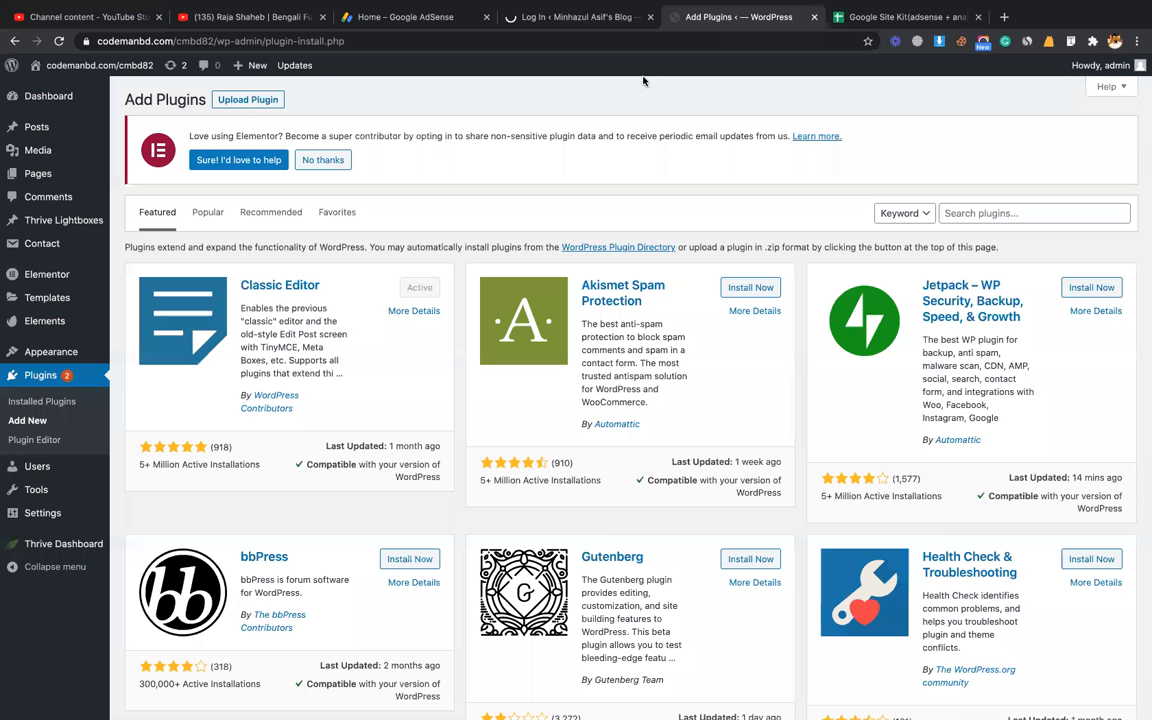
Search the available plugins for "site kit" and install Site Kit by Google on the cmbd82 site
click(1003, 212)
text(si)
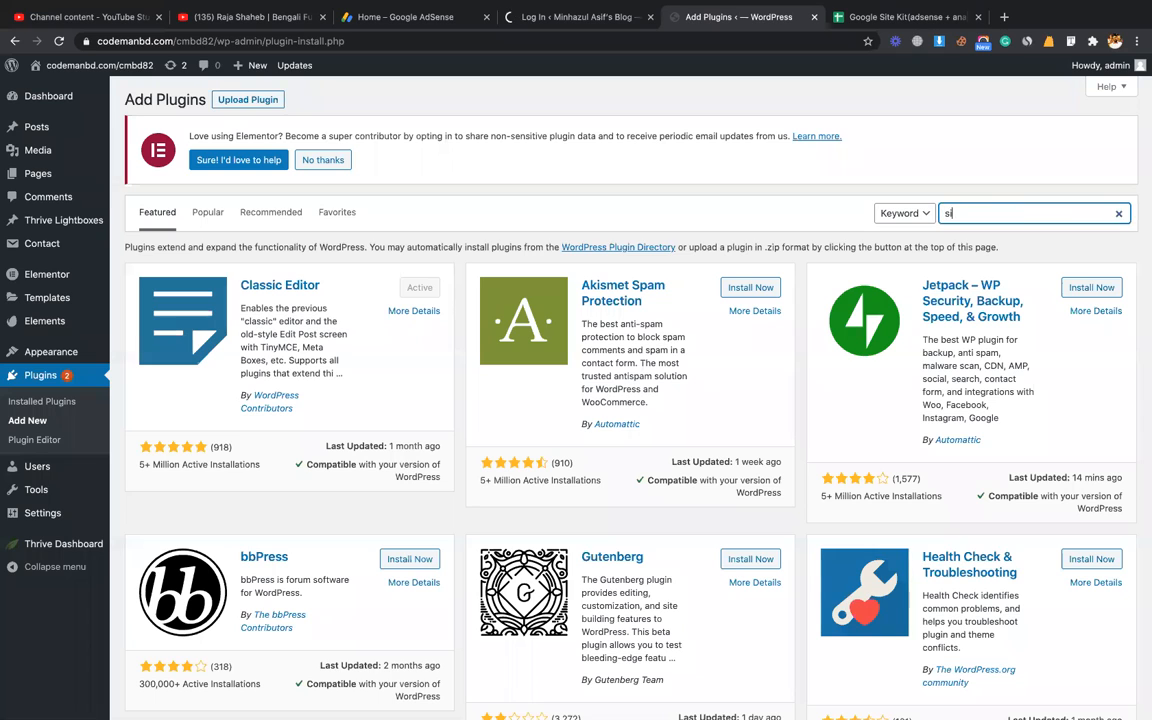
text(te kit)
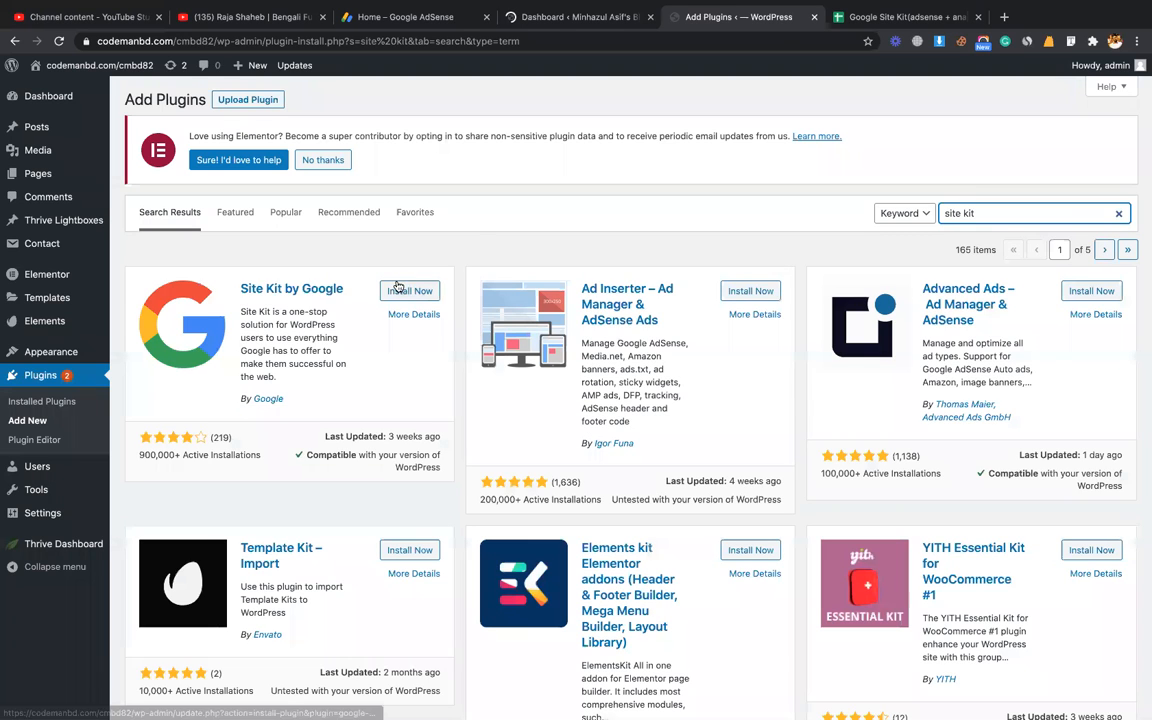
click(409, 291)
Review the estimated earnings, page views and clicks per site on the Google AdSense home page
click(564, 17)
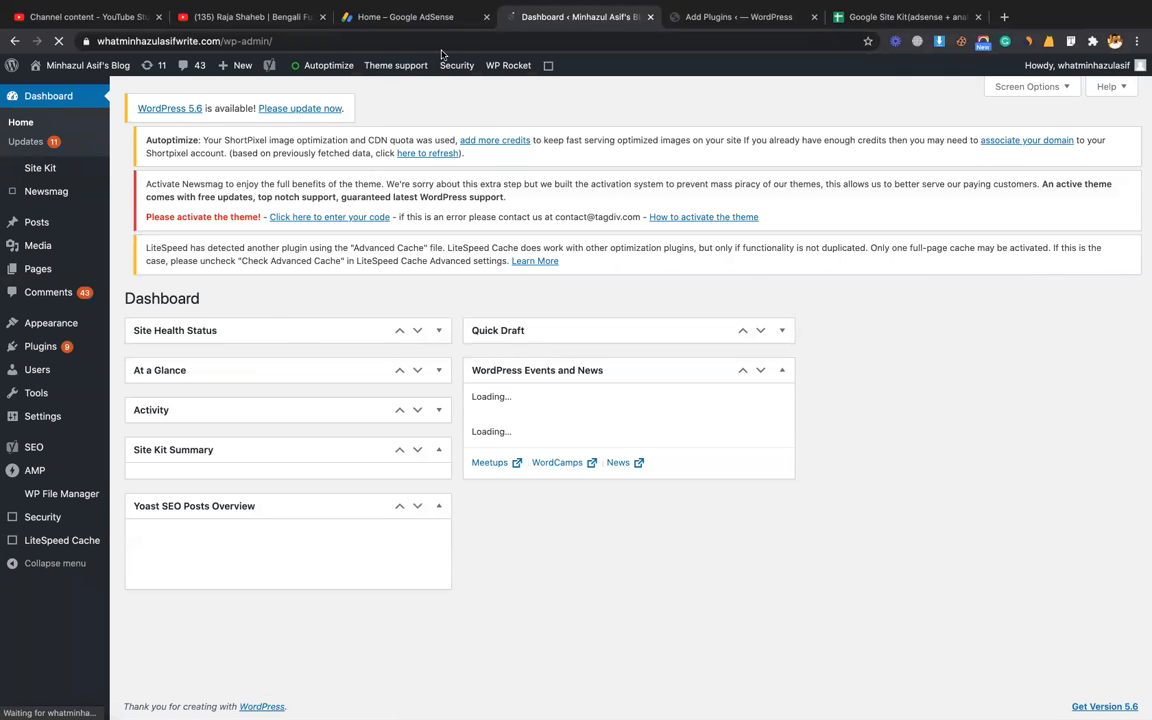
click(420, 19)
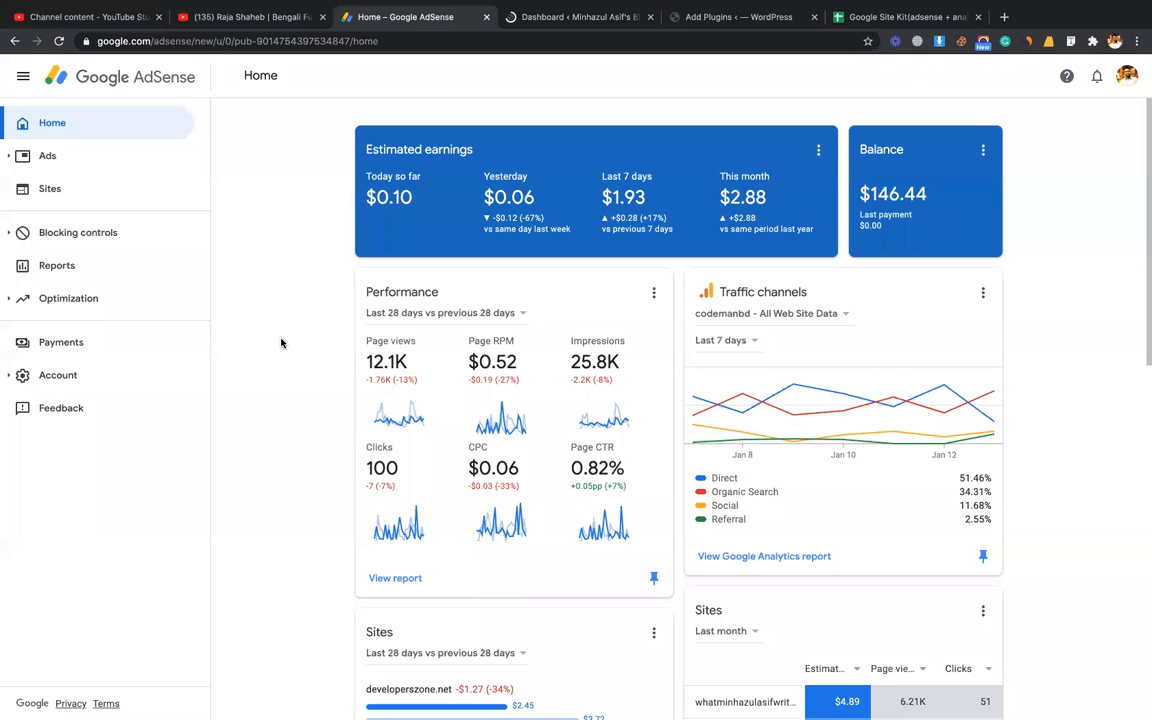
scroll(341, 359, down, 5)
scroll(390, 415, down, 1)
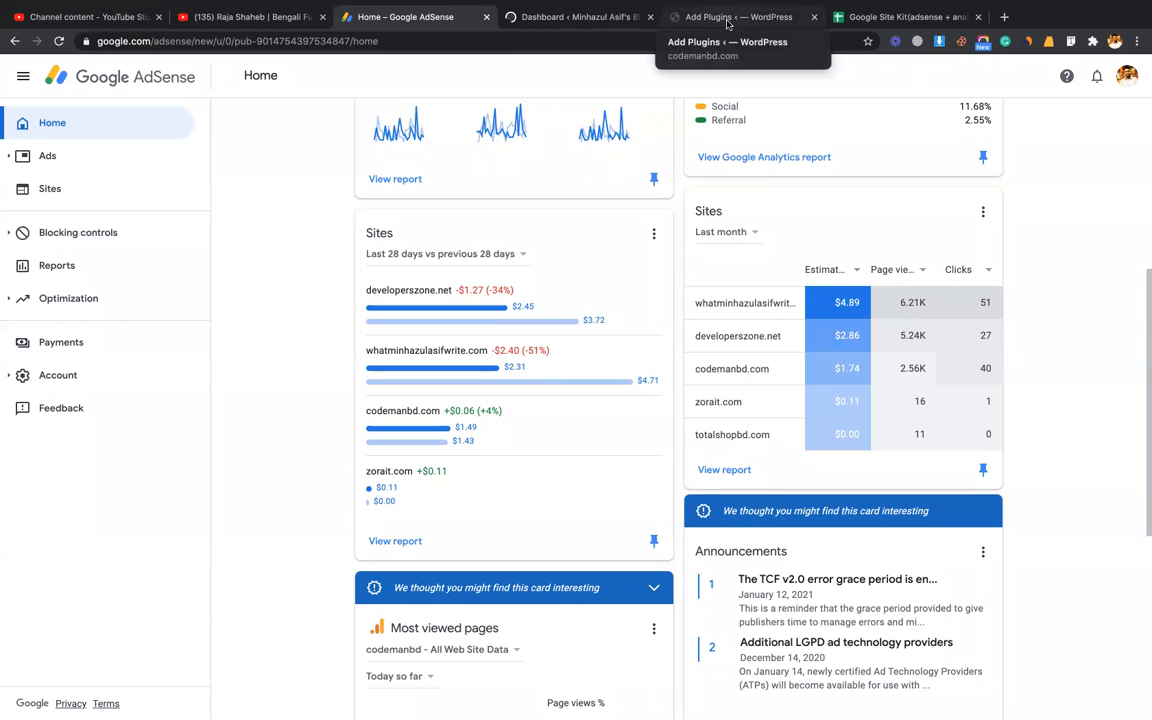
scroll(620, 221, down, 1)
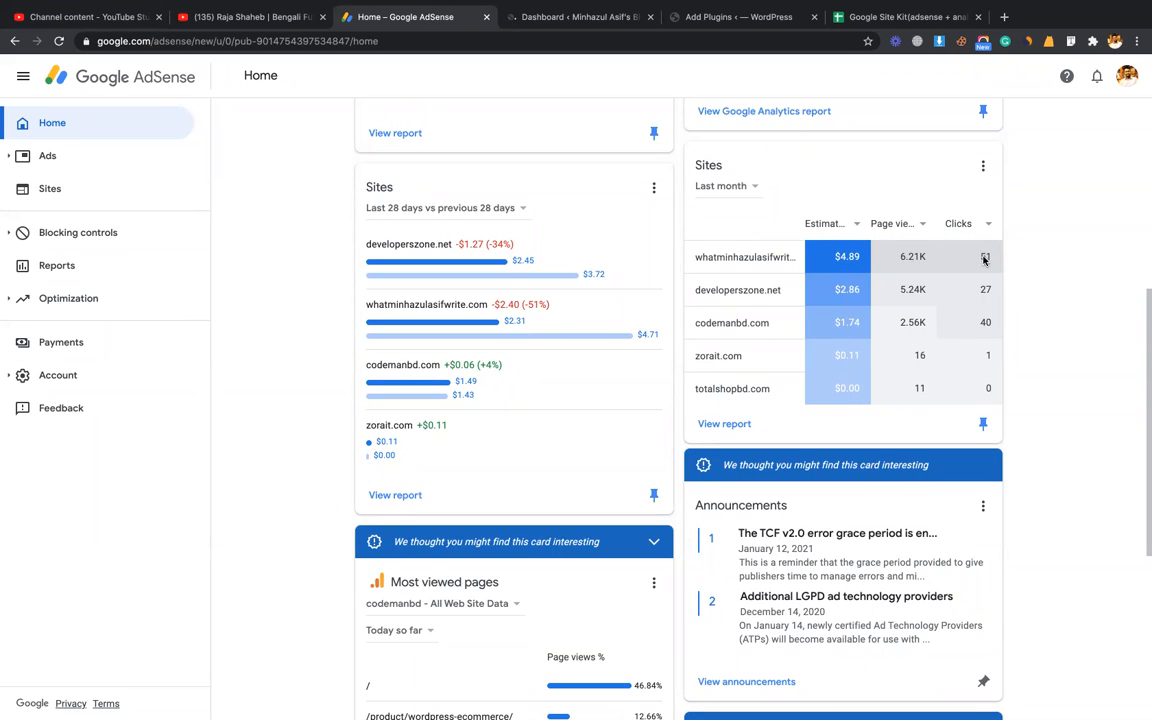
Check the Site Kit installation on the cmbd82 site and open the Site Kit dashboard of the blog
click(733, 18)
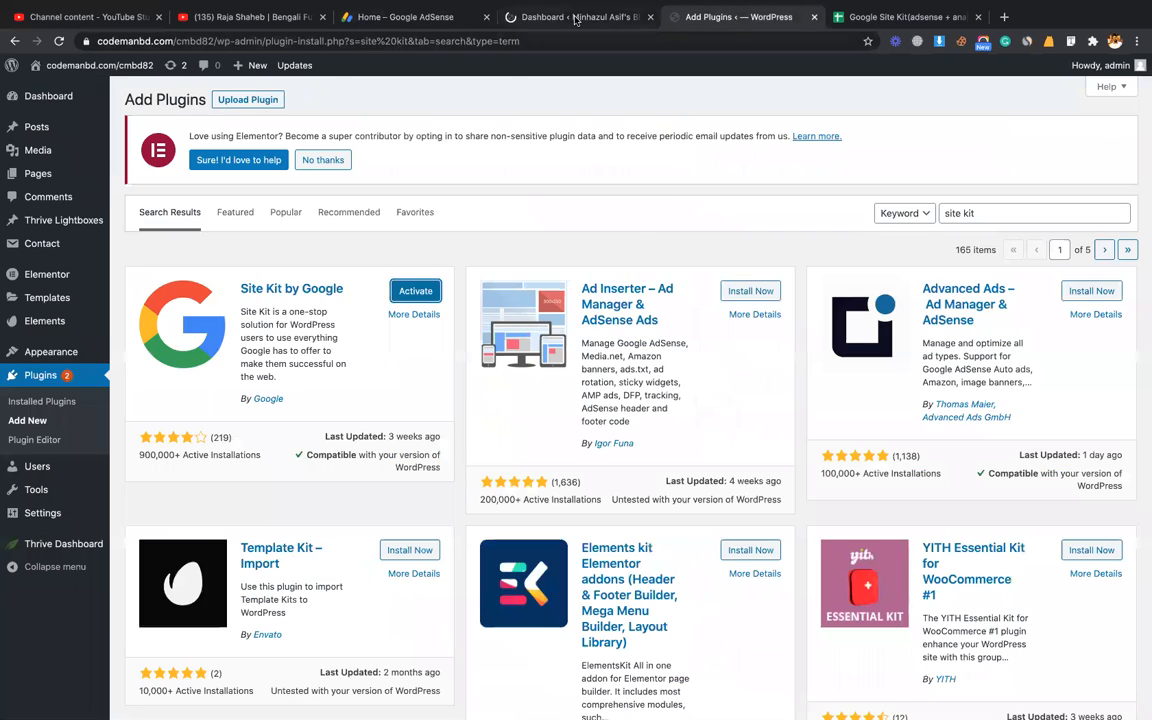
click(530, 18)
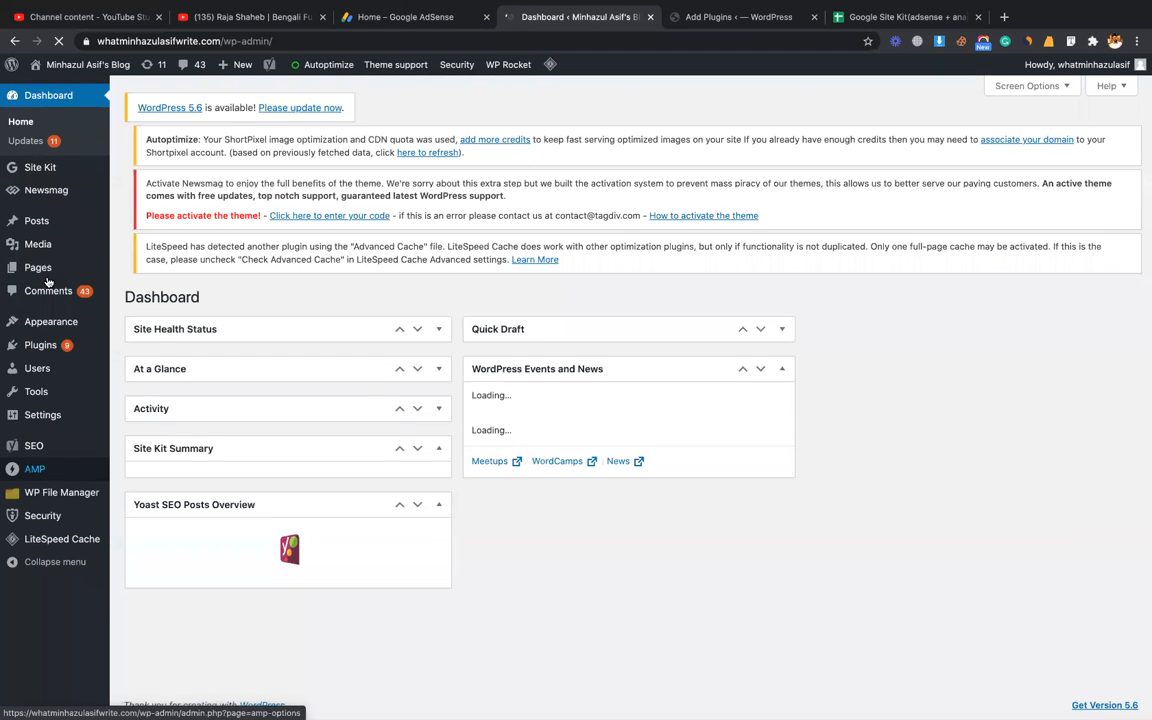
mouse_move(30, 178)
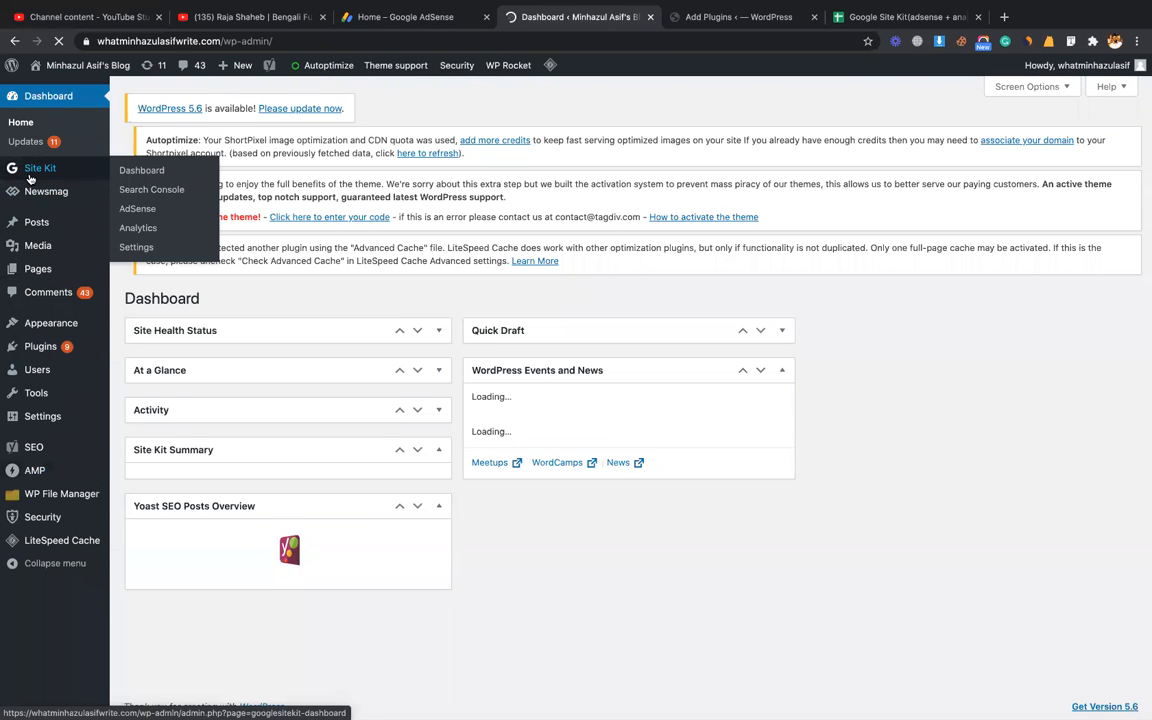
click(30, 178)
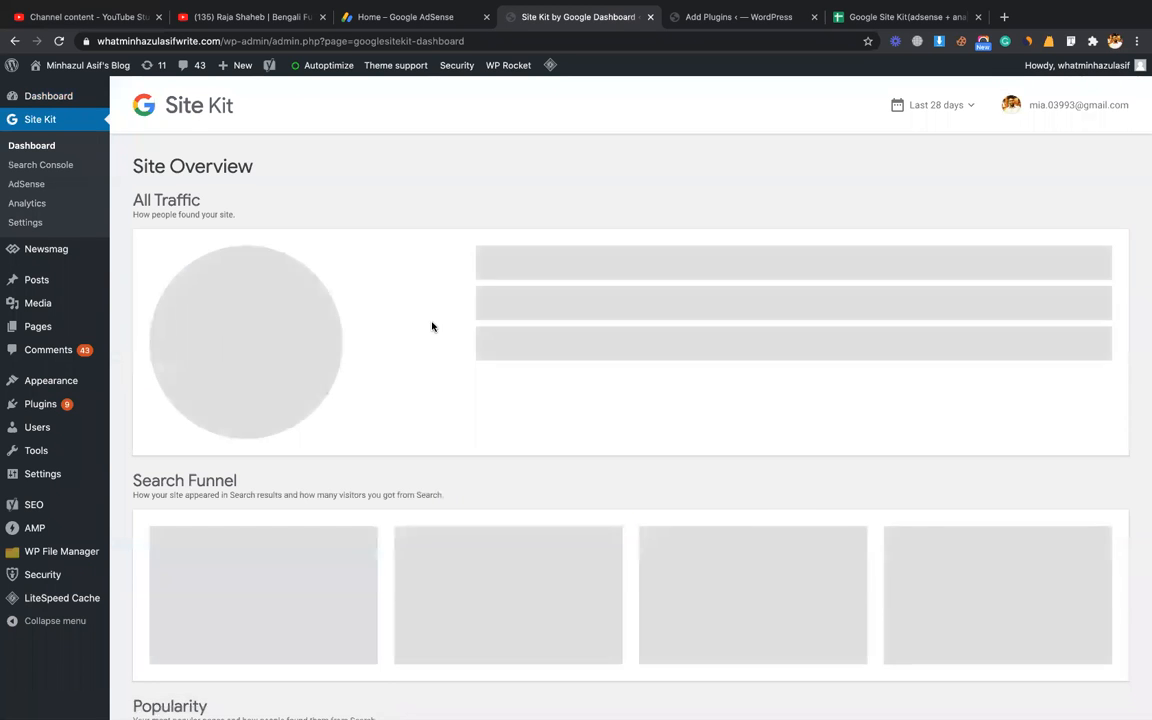
Examine the blog's traffic sources, search funnel, top search queries and most popular content in the Site Kit overview
scroll(432, 326, down, 3)
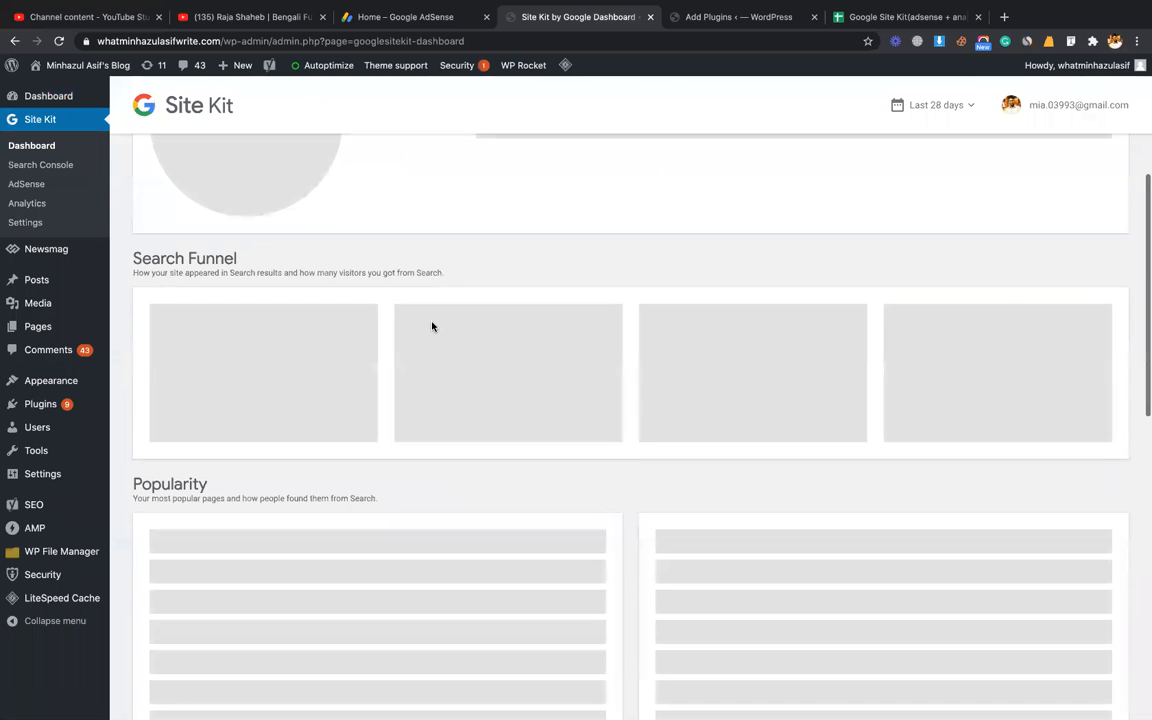
scroll(432, 326, down, 2)
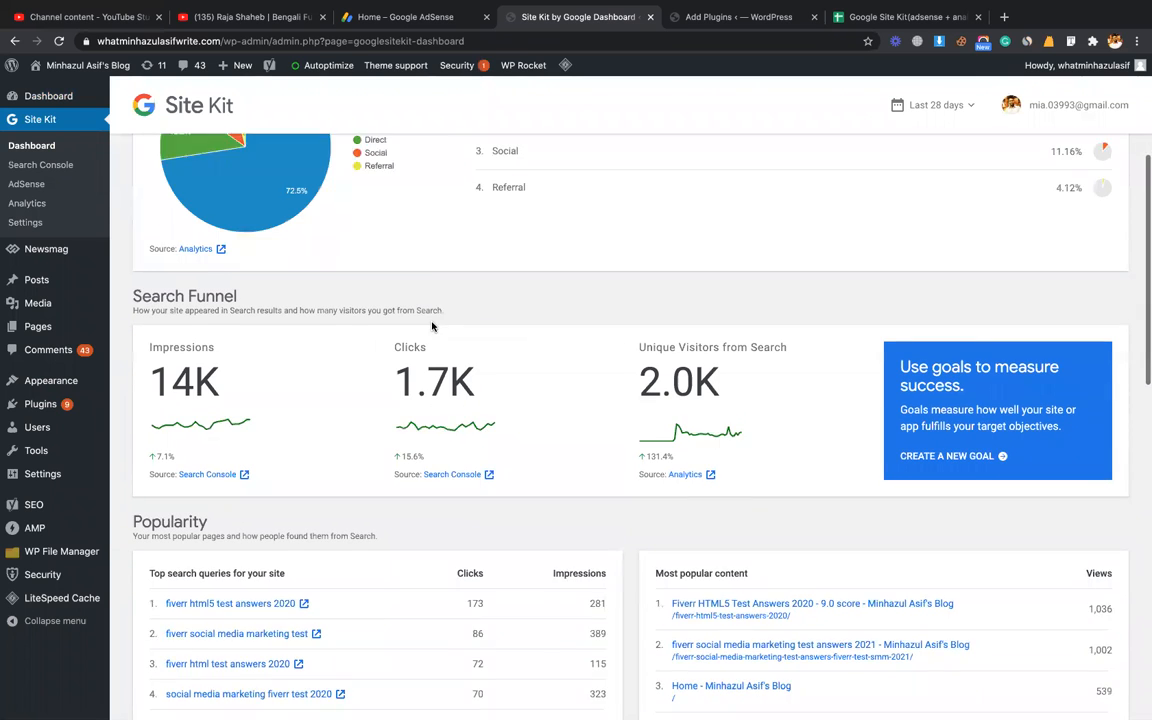
scroll(492, 298, down, 1)
scroll(494, 302, down, 3)
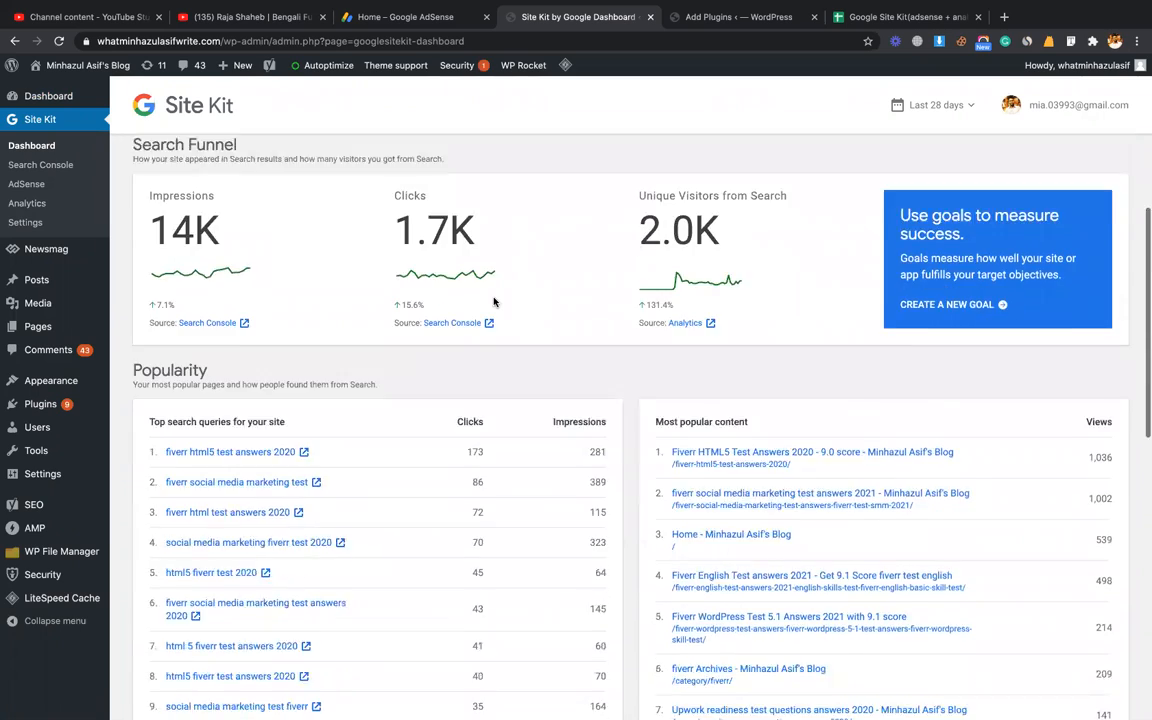
scroll(346, 236, up, 7)
scroll(346, 236, down, 10)
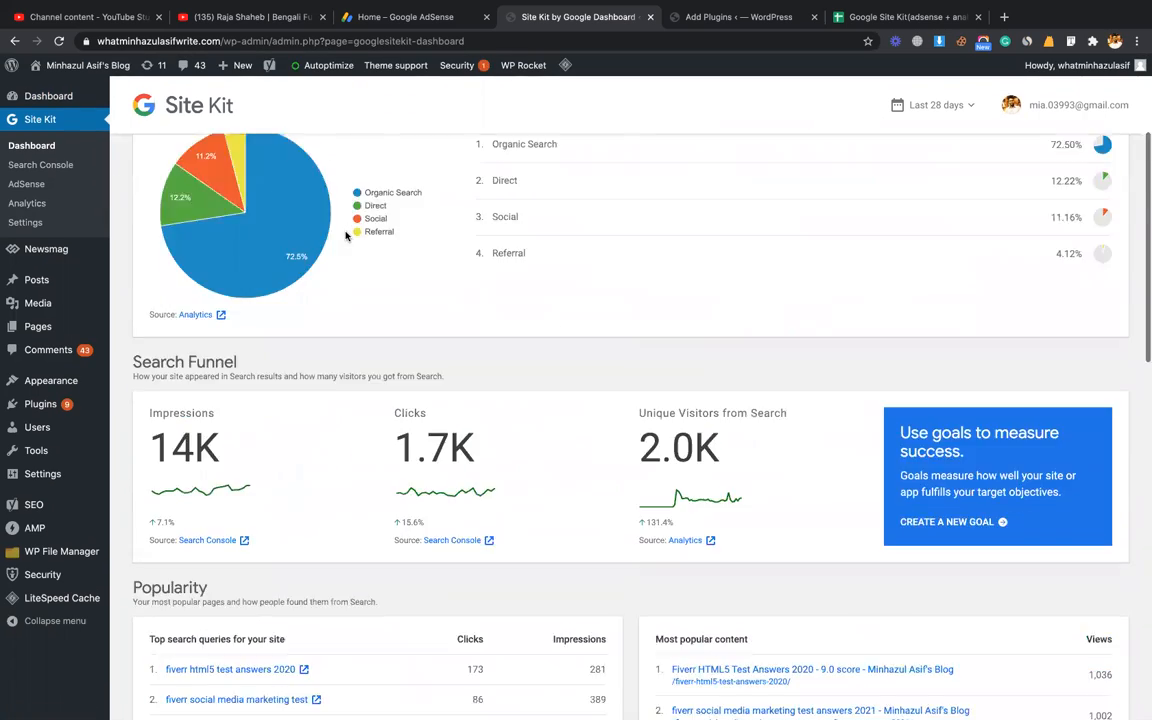
scroll(346, 236, up, 4)
scroll(346, 236, down, 1)
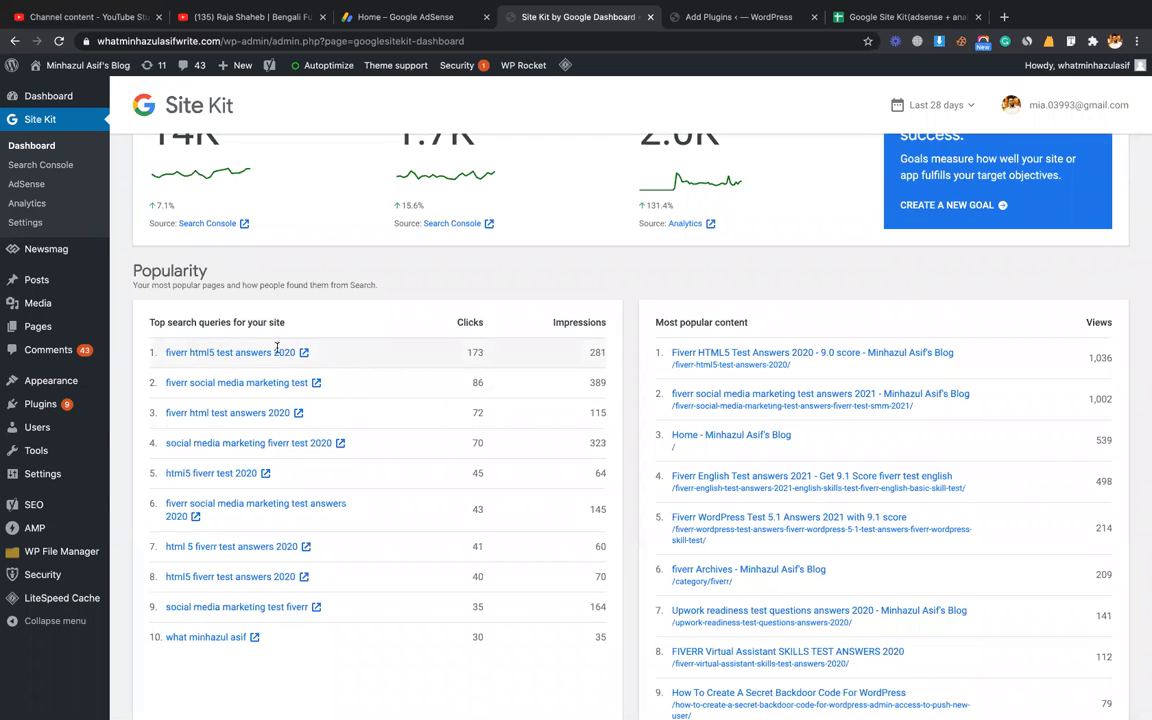
Copy the top search query "fiverr html5 test answers 2020" and search Google for it in a new tab
drag(334, 352, 166, 347)
key(super+c)
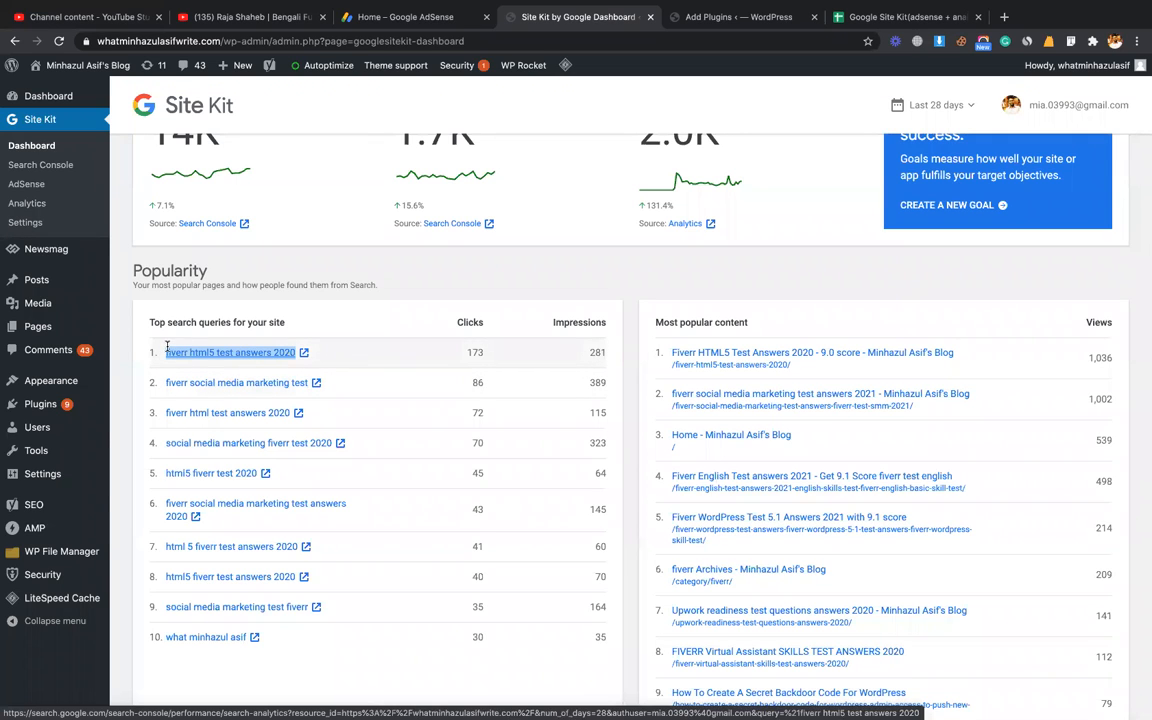
key(super+t)
key(super+v)
key(Return)
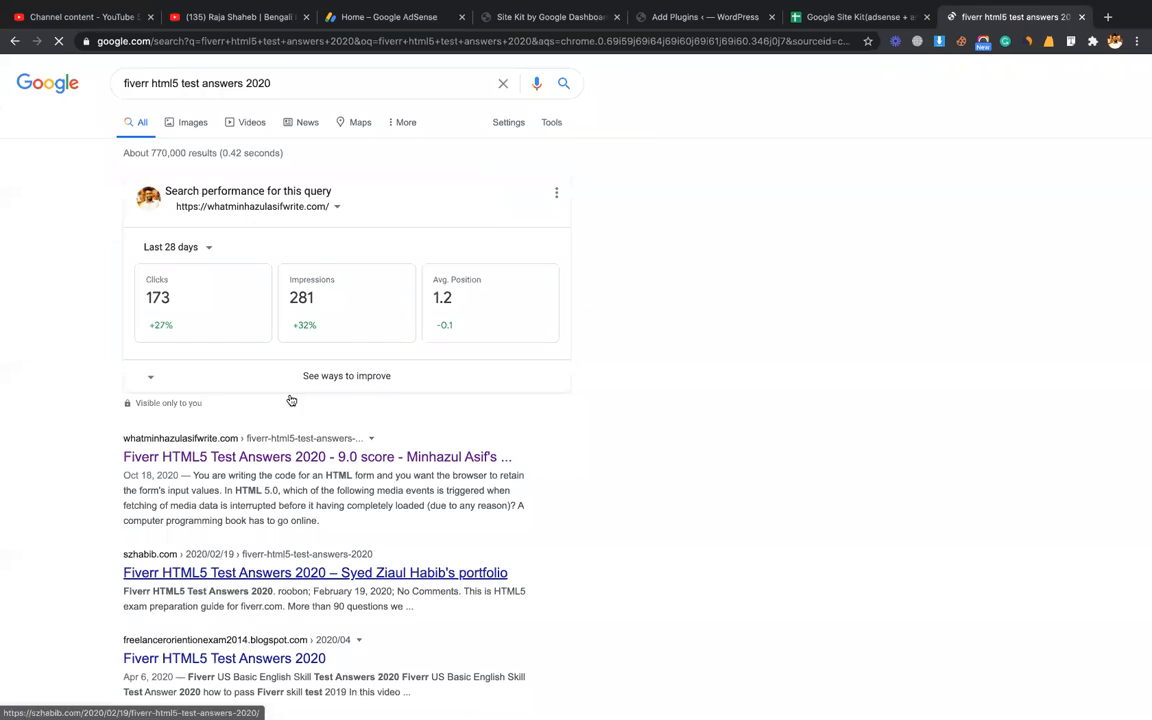
Copy the top search query "fiverr social media marketing test" from the blog's Site Kit dashboard and check its Google results in a new tab
scroll(252, 420, down, 3)
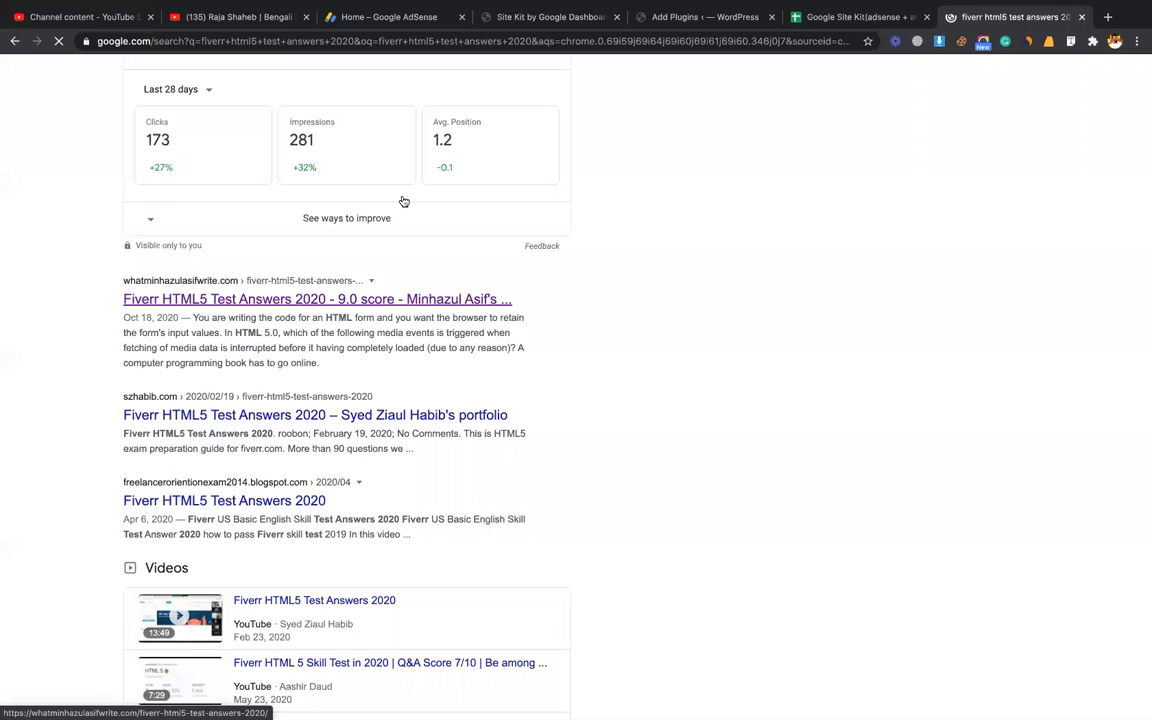
click(509, 28)
scroll(365, 370, down, 4)
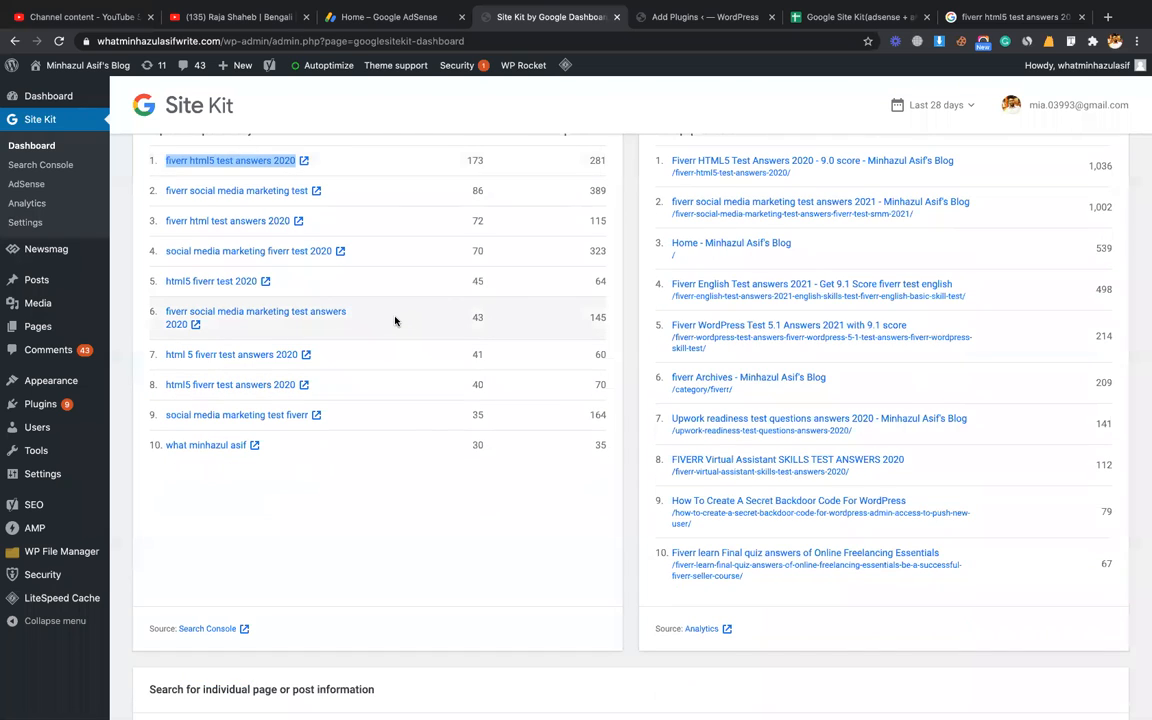
drag(386, 254, 162, 252)
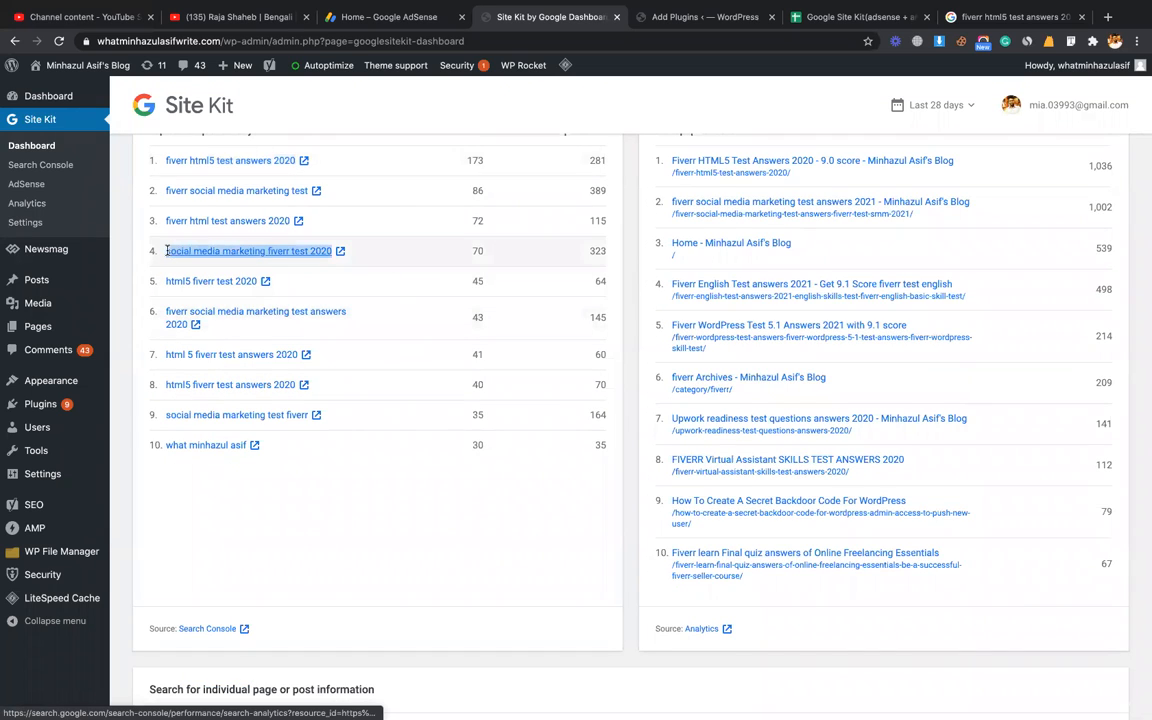
drag(372, 192, 160, 192)
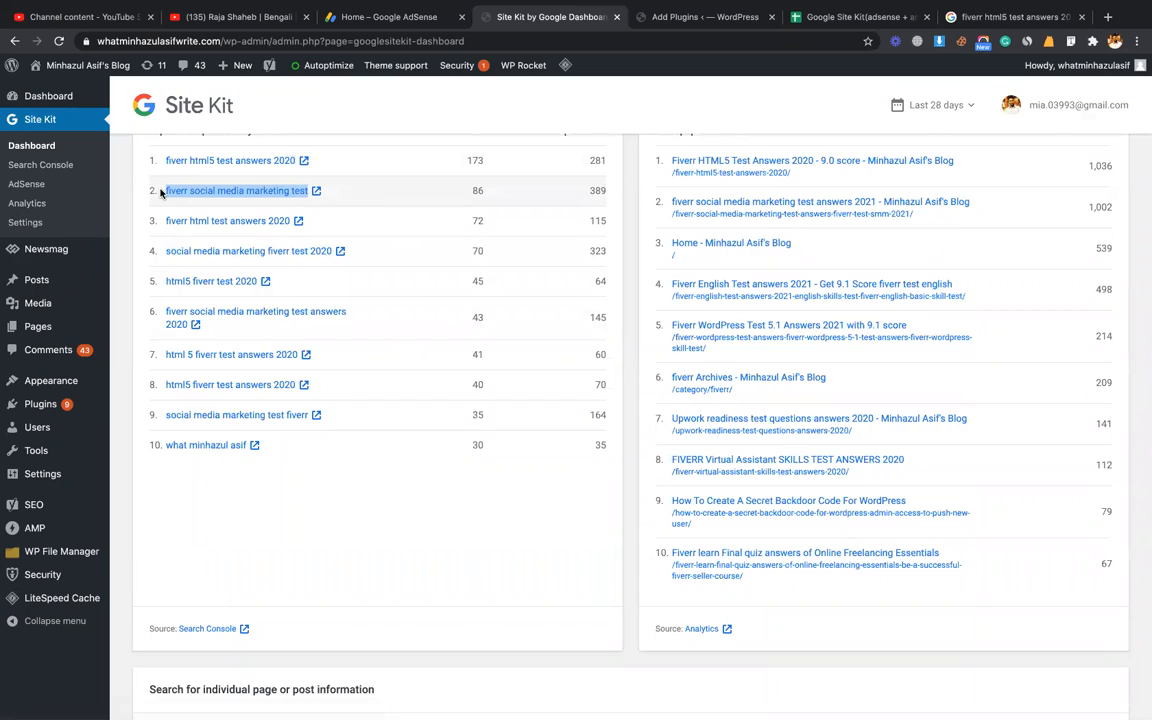
key(super+shift+l)
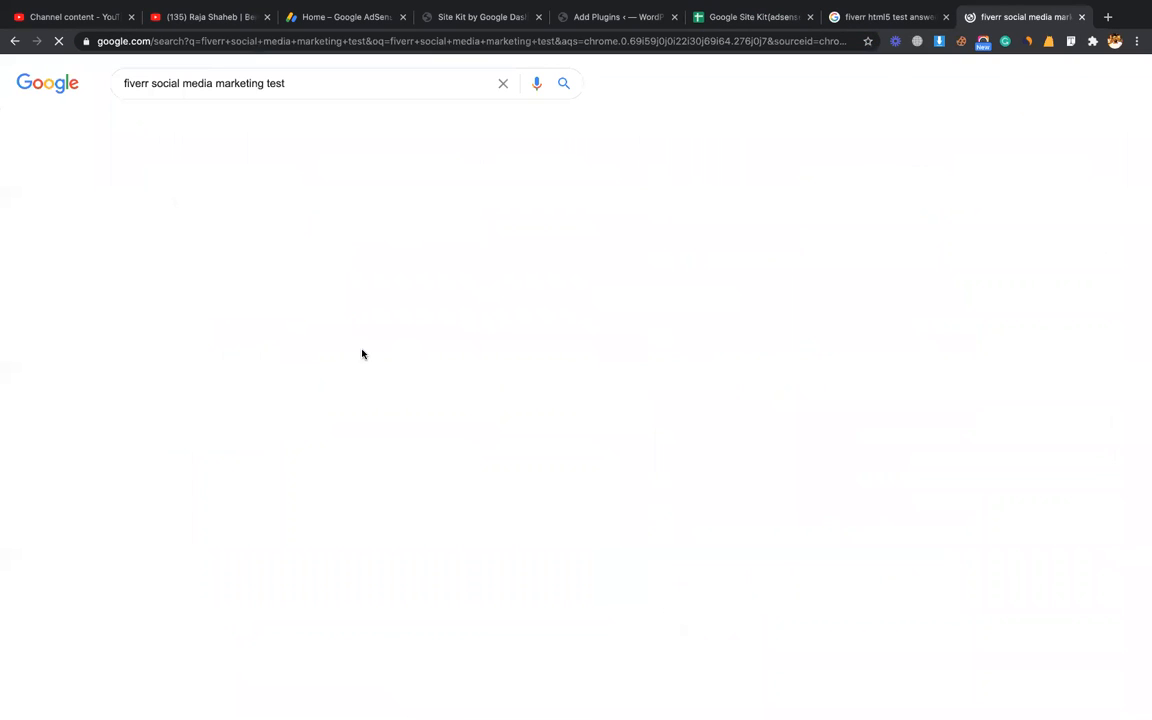
scroll(358, 398, down, 2)
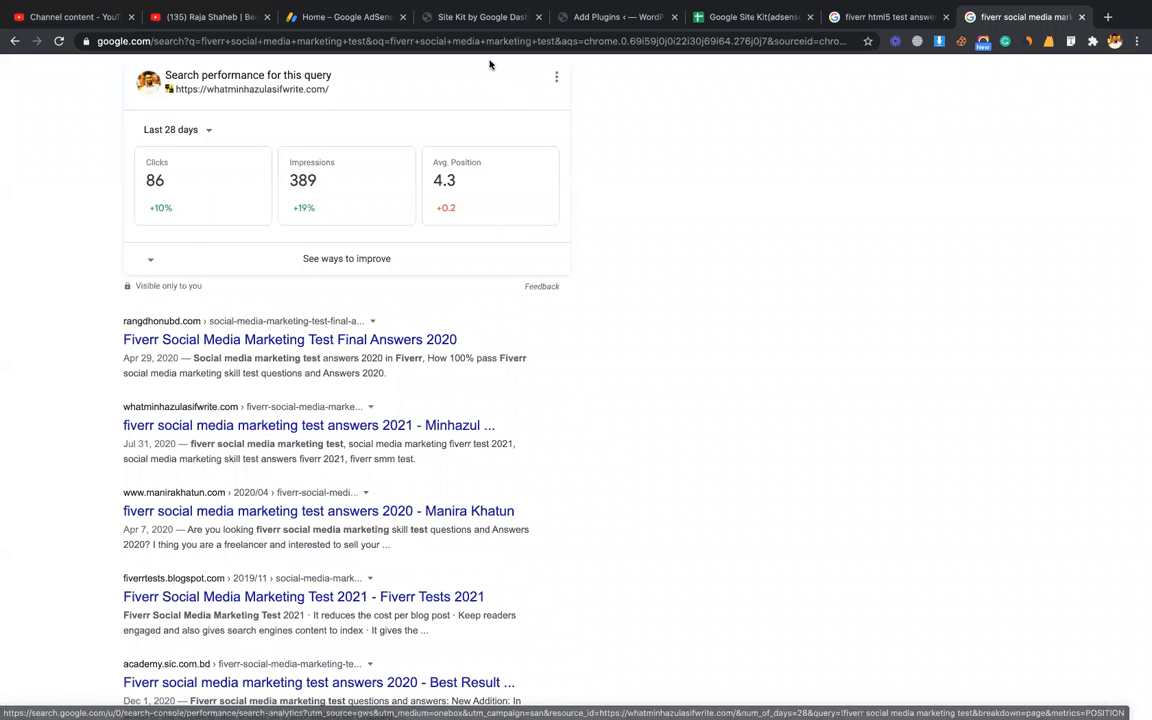
Examine the clicks per search query and the traffic shares of organic search, direct, social and referral in the blog's Site Kit dashboard
click(473, 18)
scroll(460, 460, up, 3)
double_click(475, 341)
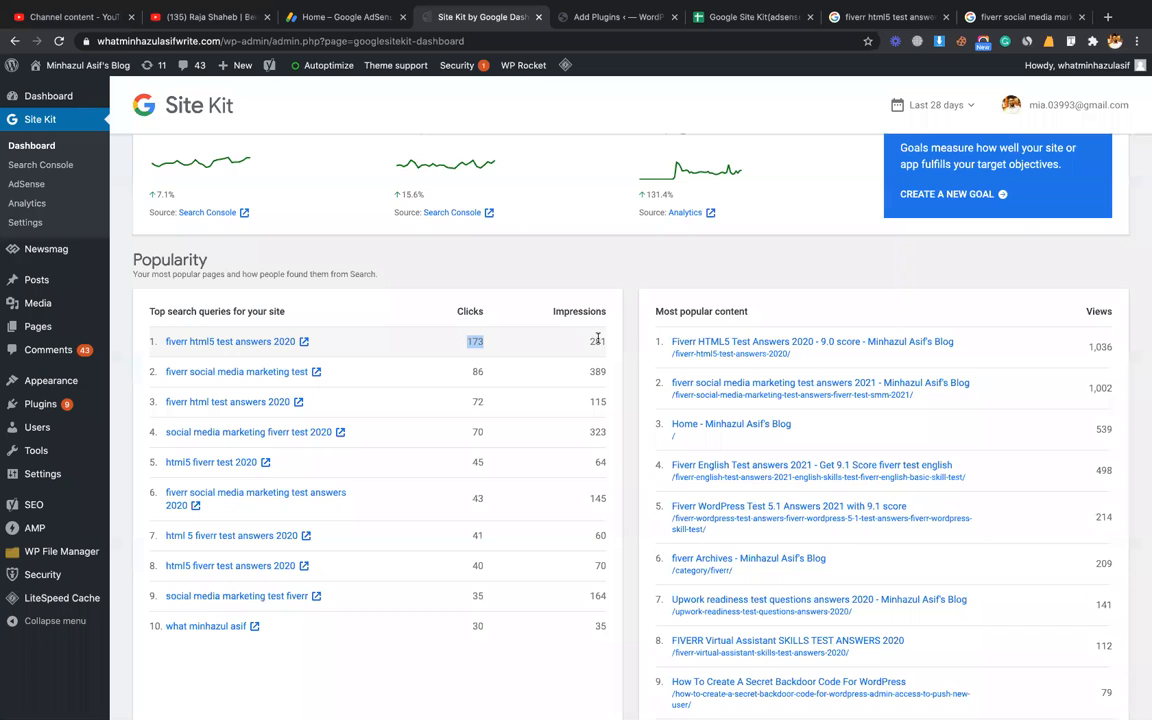
scroll(597, 340, up, 5)
scroll(597, 340, down, 1)
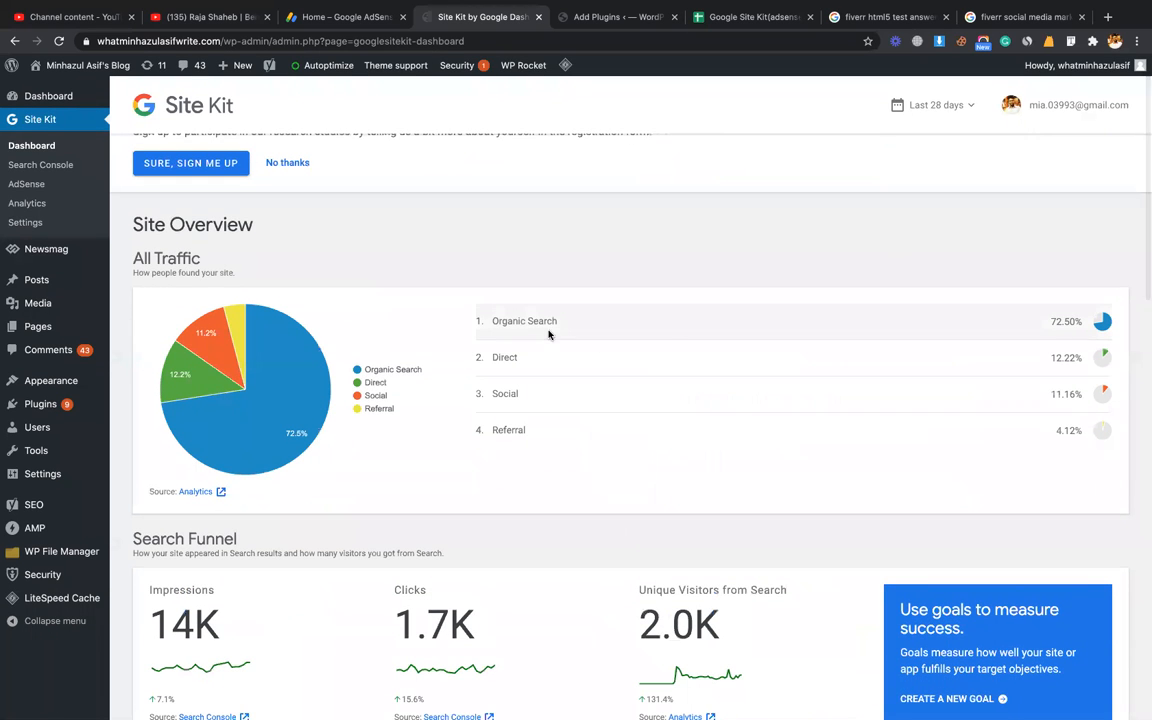
double_click(1066, 321)
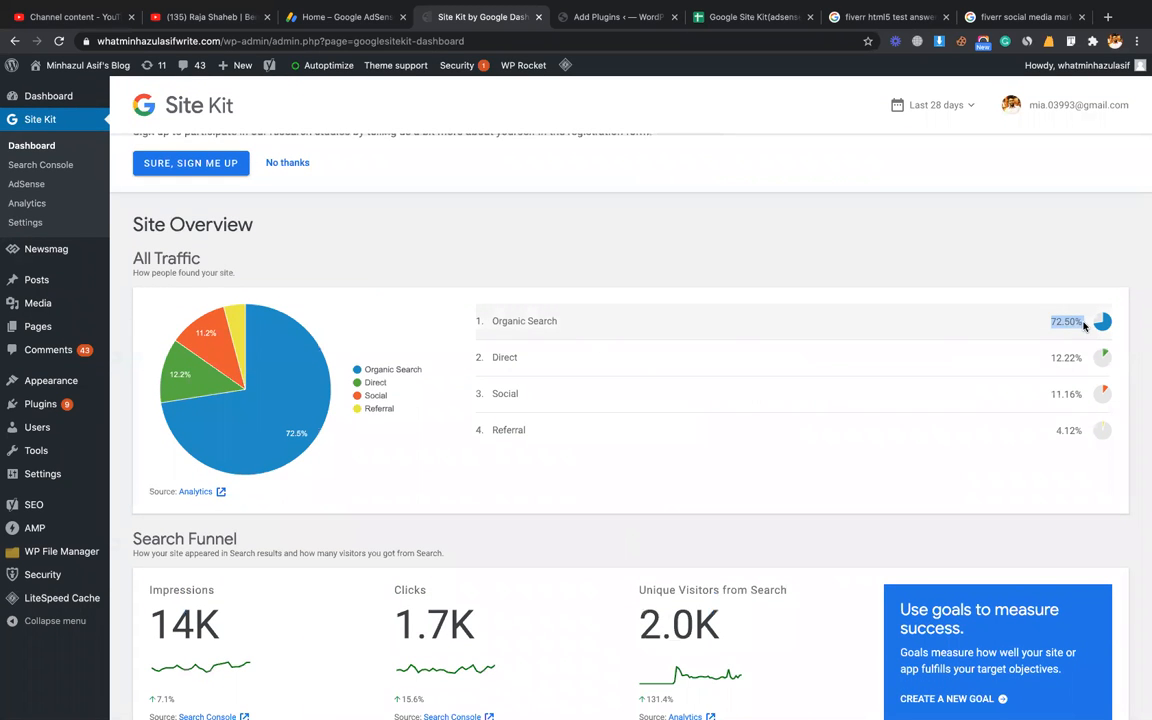
drag(1050, 358, 1081, 358)
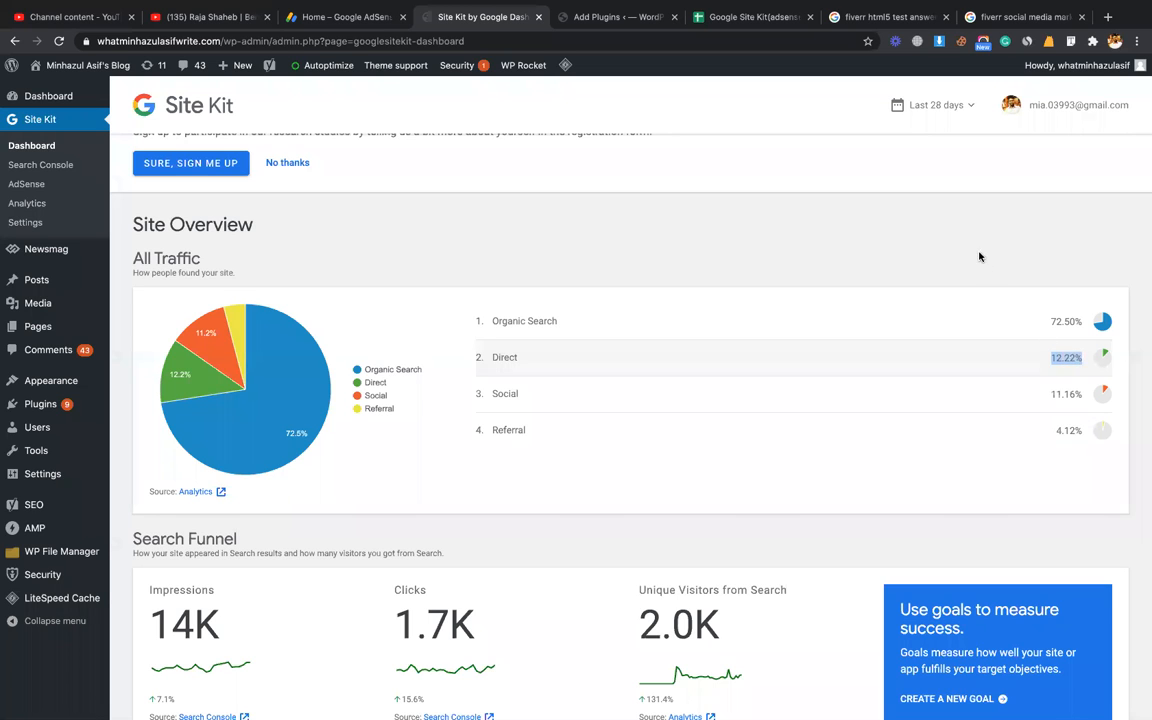
scroll(1018, 470, down, 2)
click(1079, 275)
drag(1079, 275, 1048, 279)
double_click(1062, 237)
scroll(908, 257, down, 5)
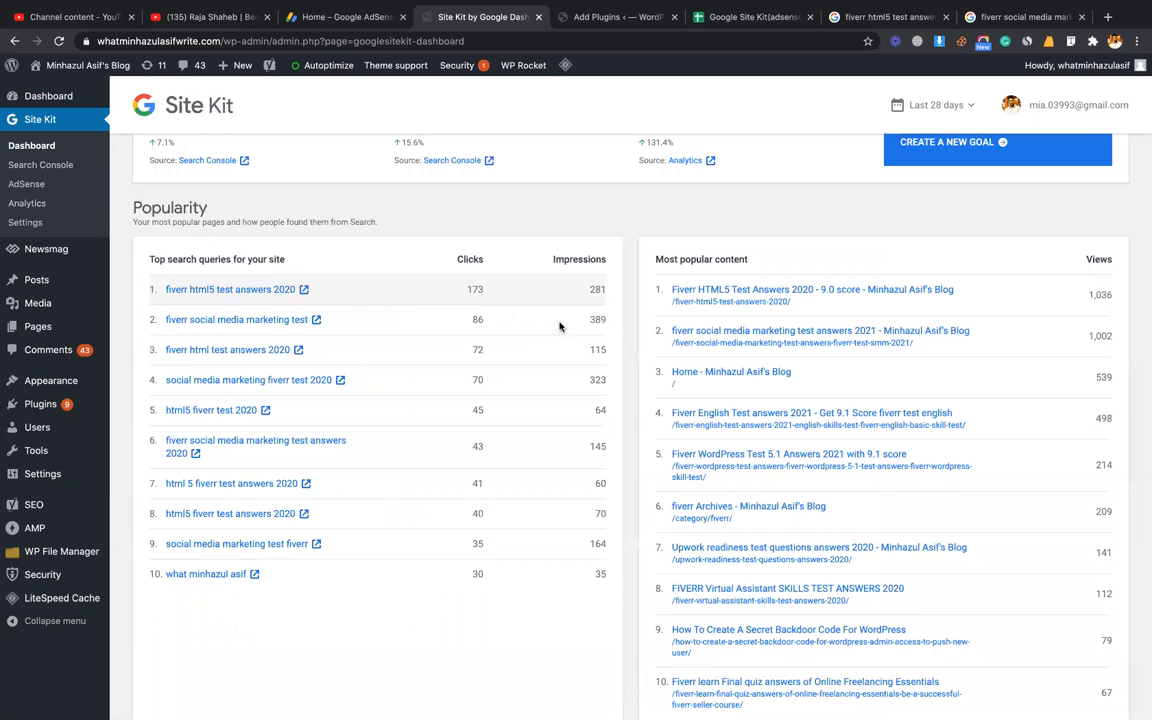
scroll(481, 553, down, 2)
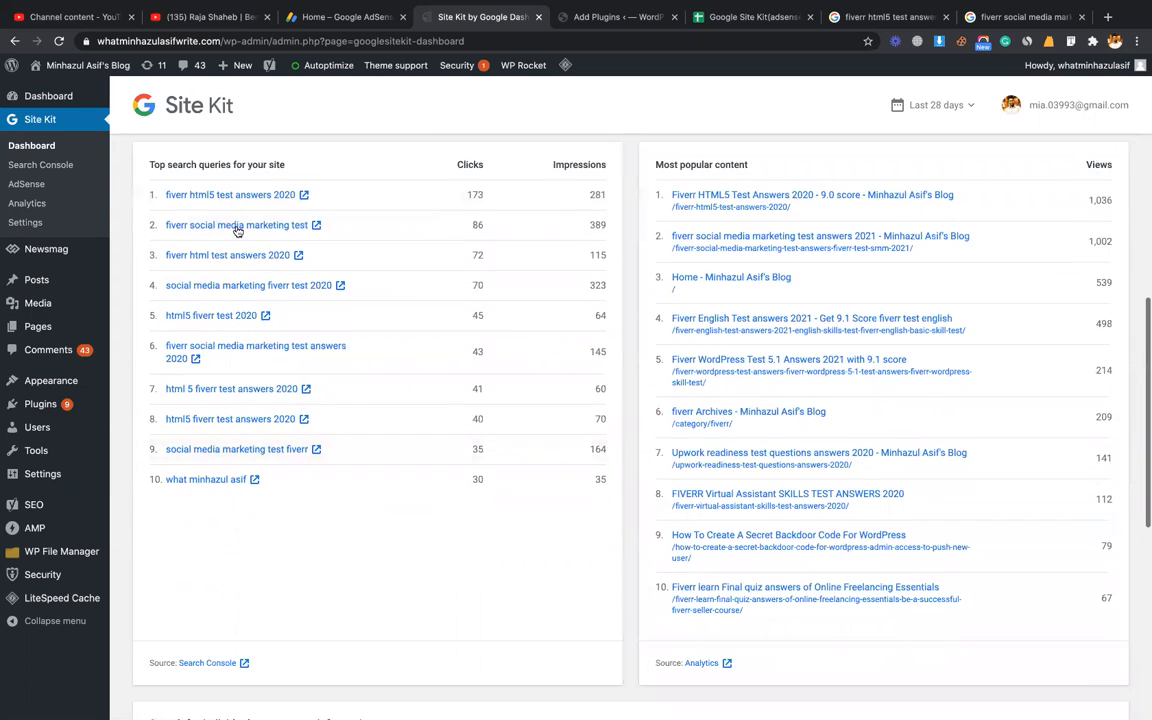
scroll(473, 570, up, 3)
scroll(473, 553, up, 5)
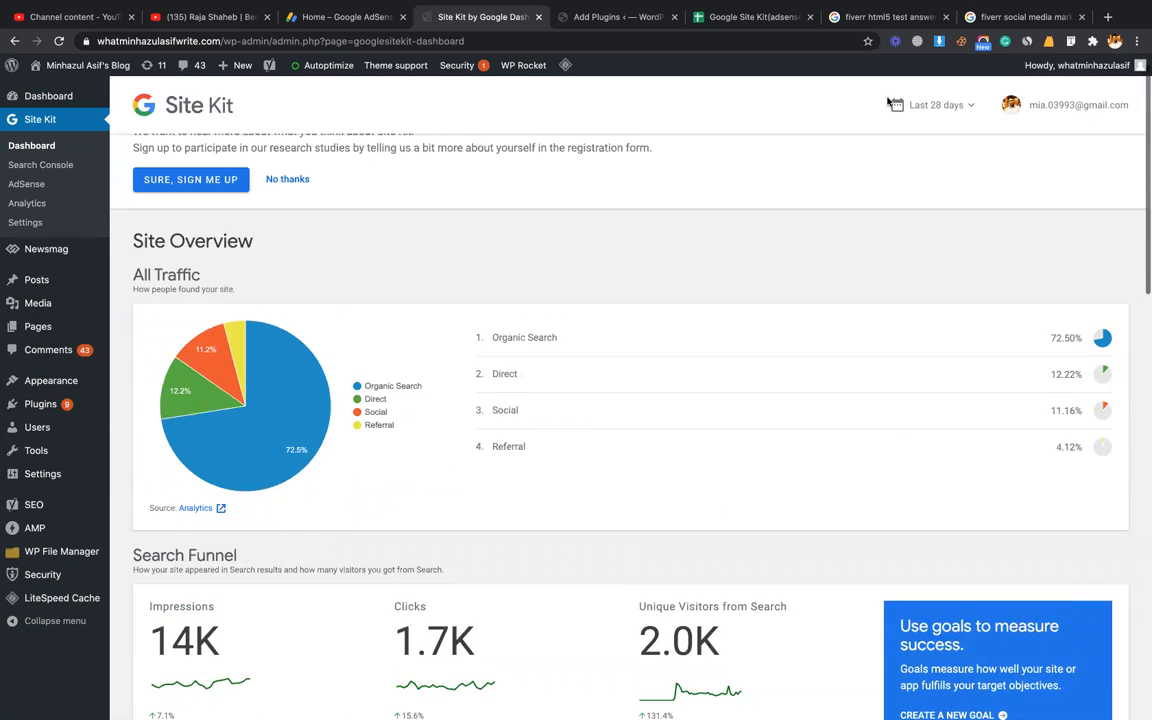
Activate the Site Kit plugin on the cmbd82 site and start its setup
click(615, 17)
click(421, 290)
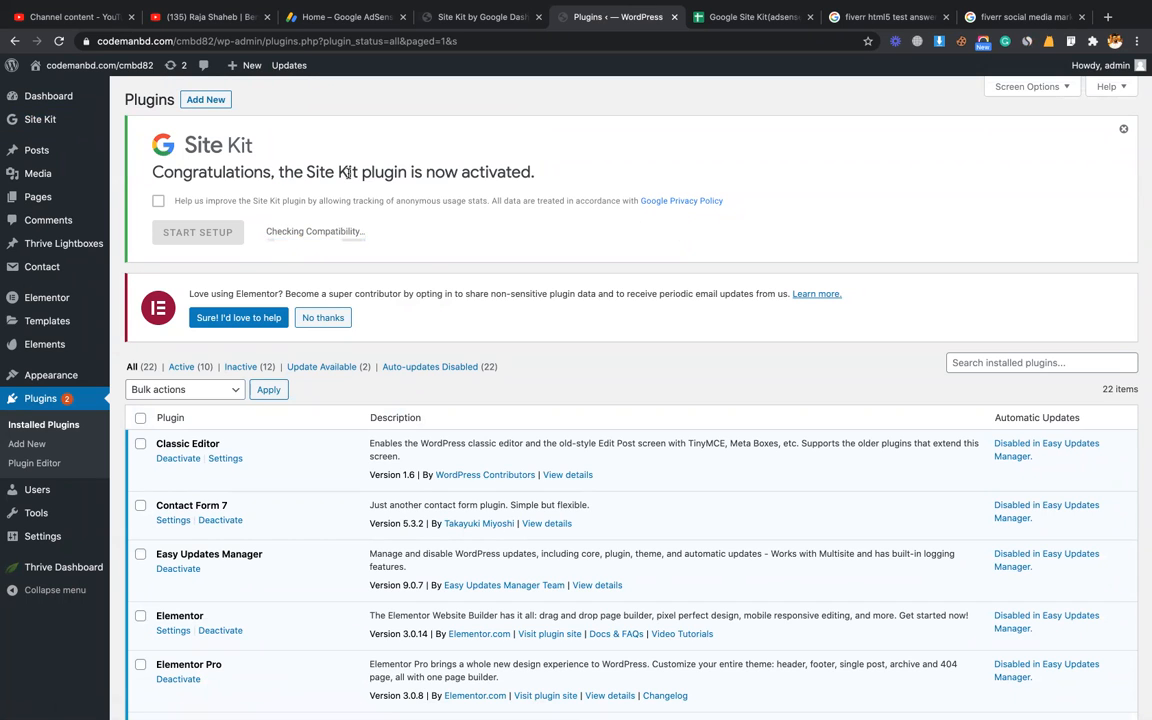
click(231, 233)
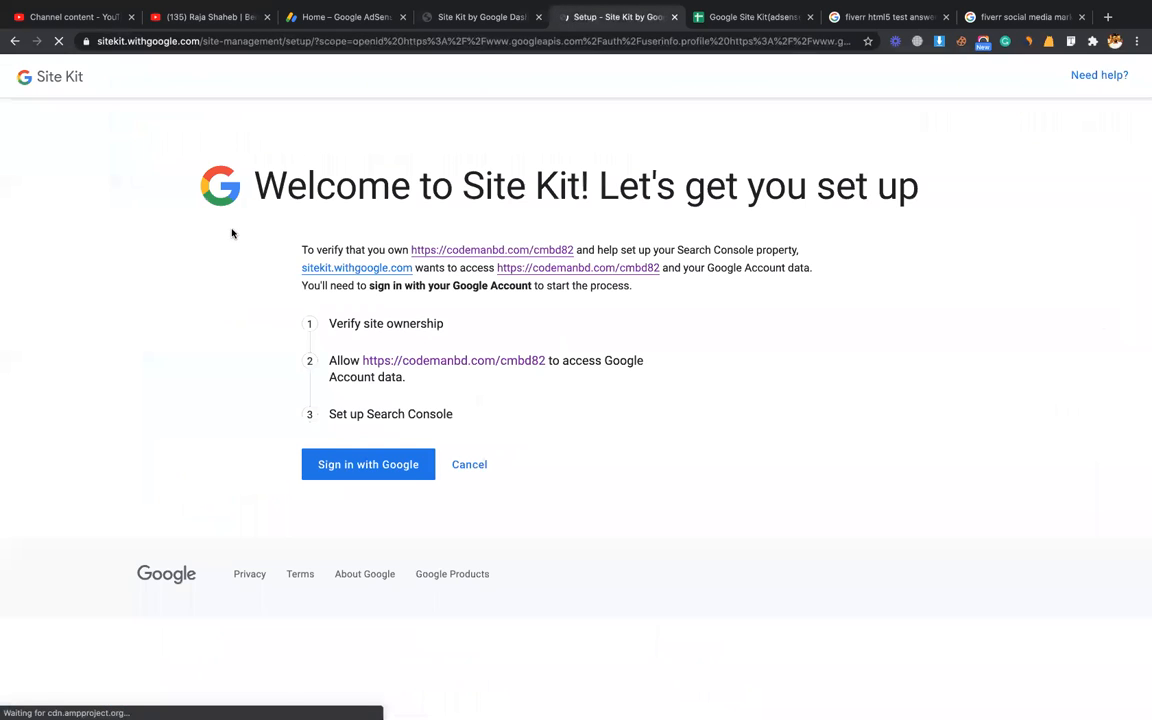
Sign in to Site Kit with the existing Google account, allow the requested access and open the cmbd82 Site Kit dashboard
click(379, 466)
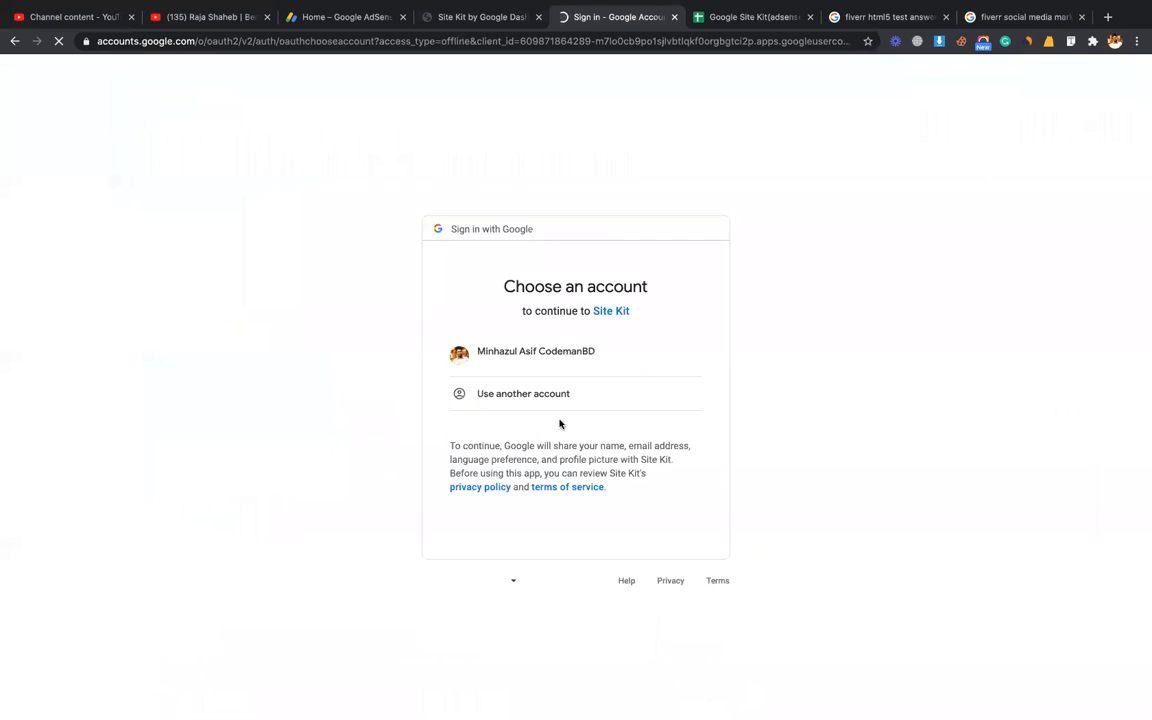
click(559, 356)
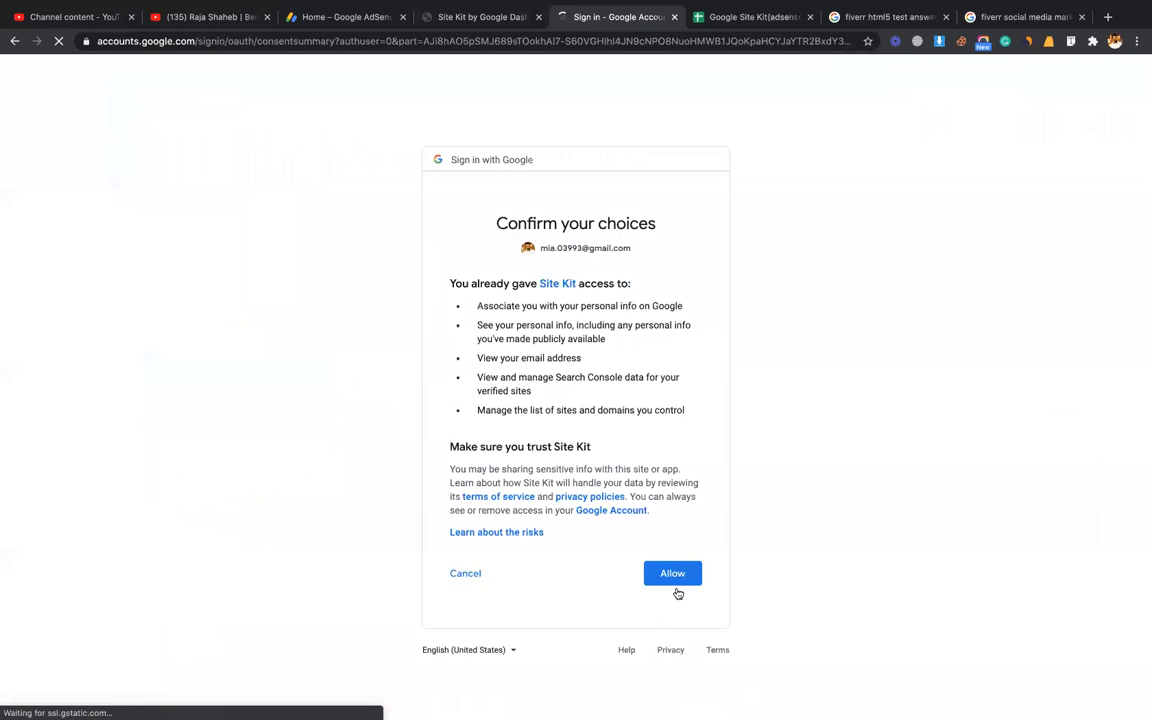
click(673, 572)
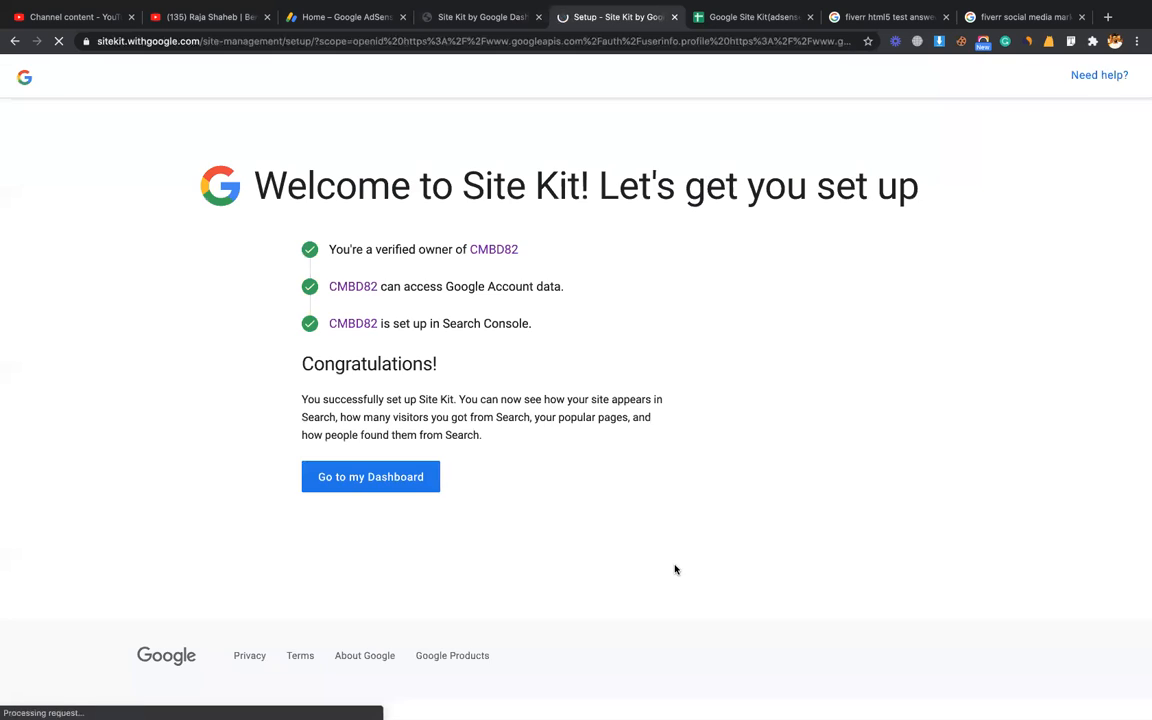
click(340, 479)
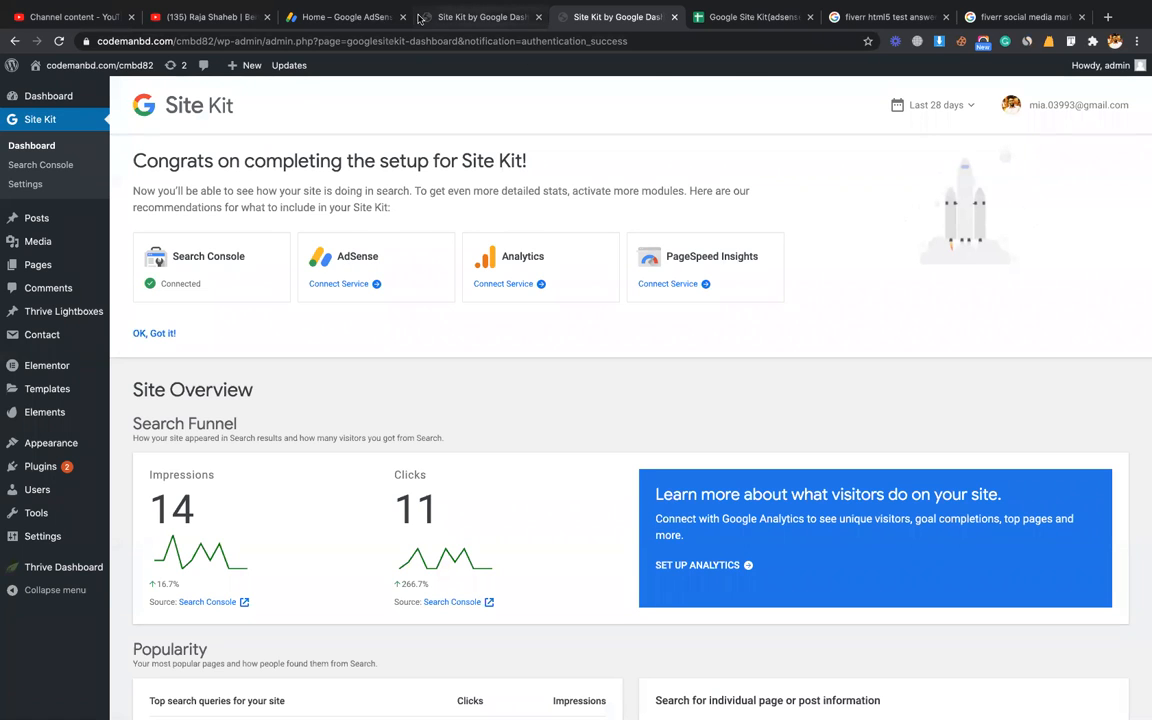
click(377, 18)
scroll(288, 237, up, 5)
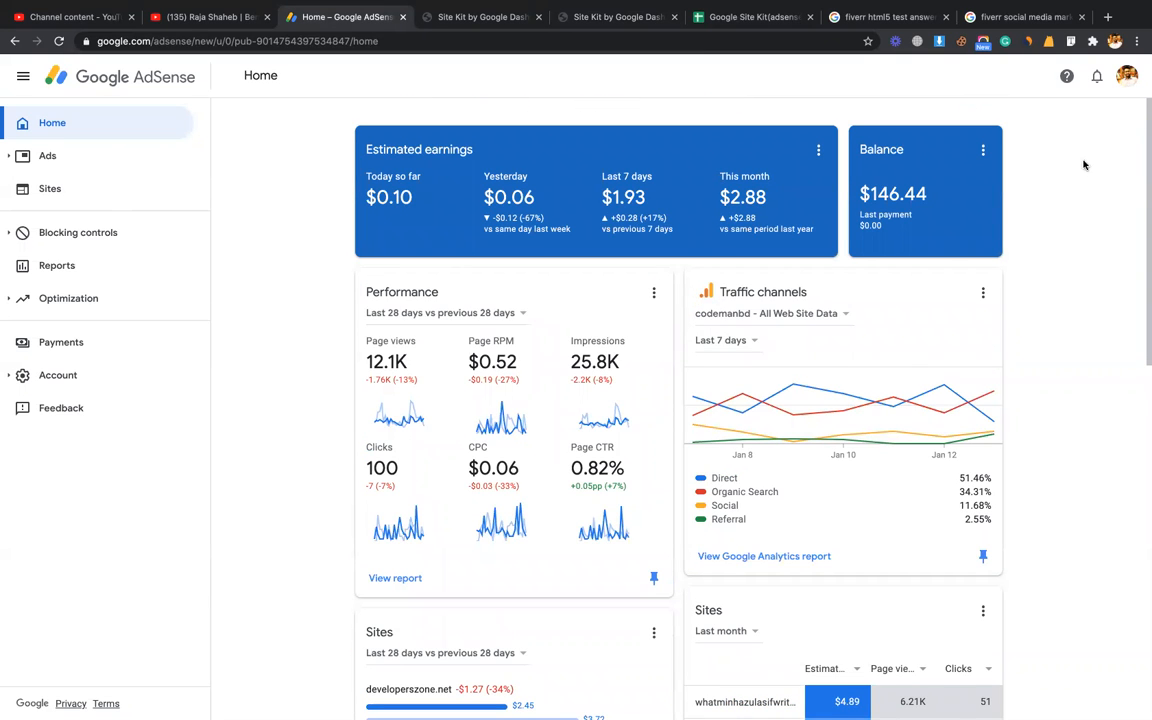
click(60, 188)
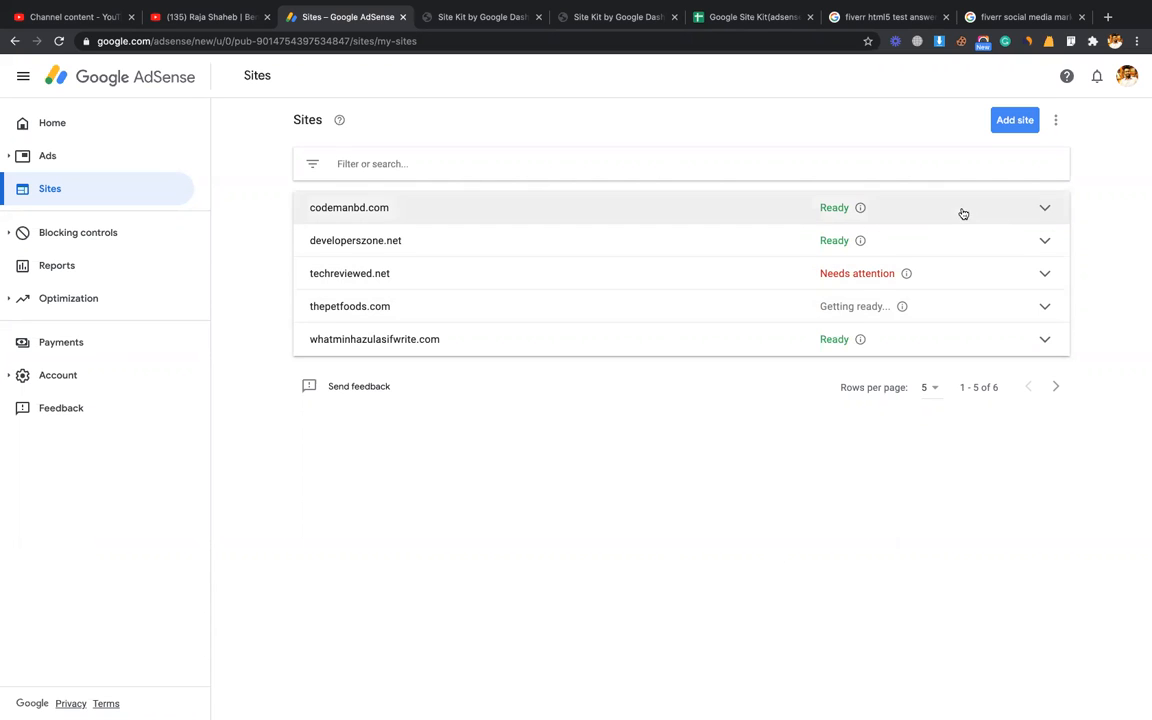
click(1012, 120)
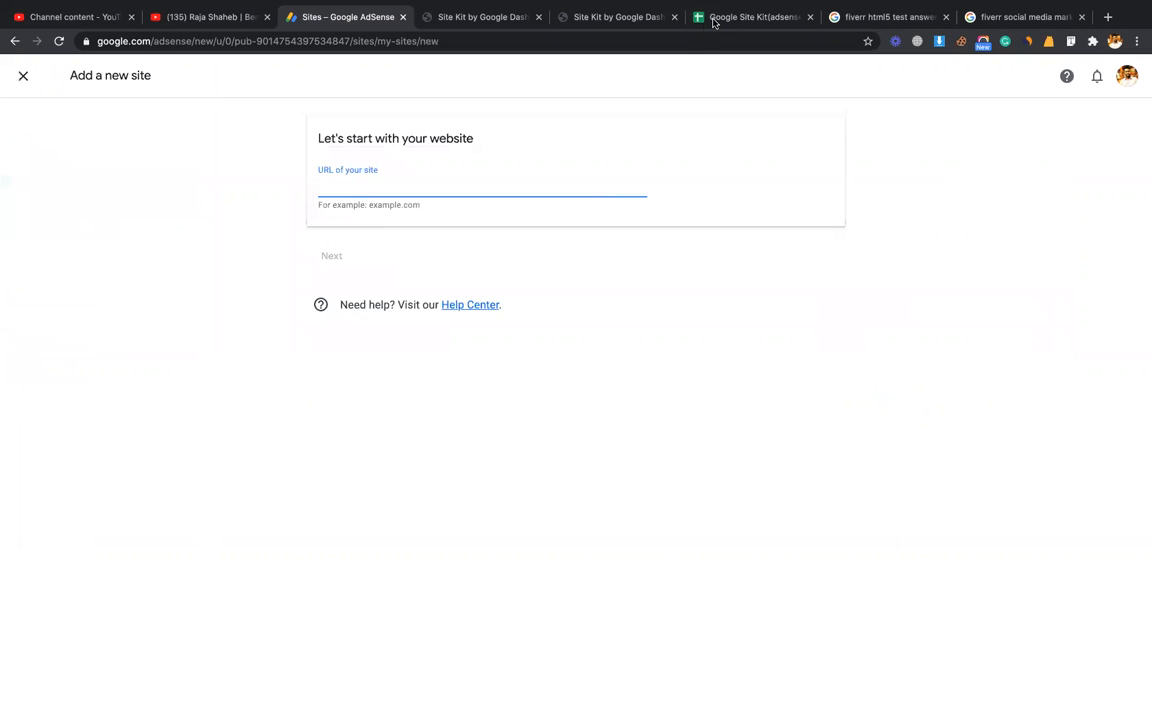
click(620, 17)
drag(247, 41, 59, 41)
key(ctrl+c)
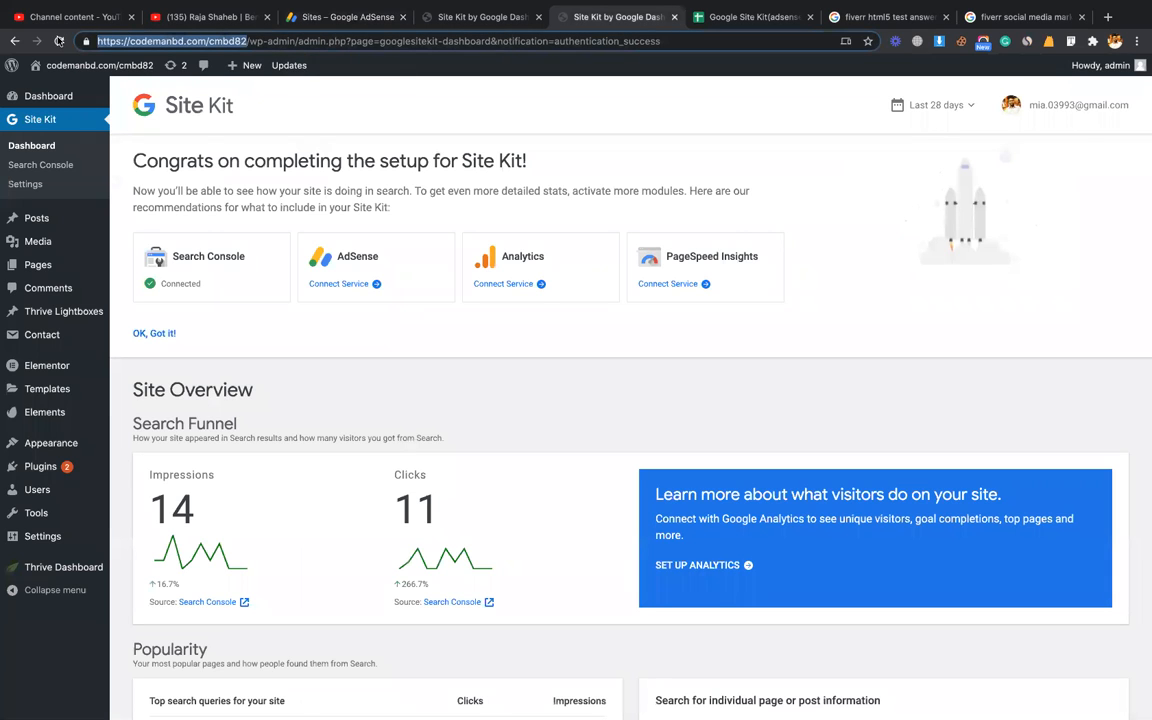
click(337, 24)
key(ctrl+v)
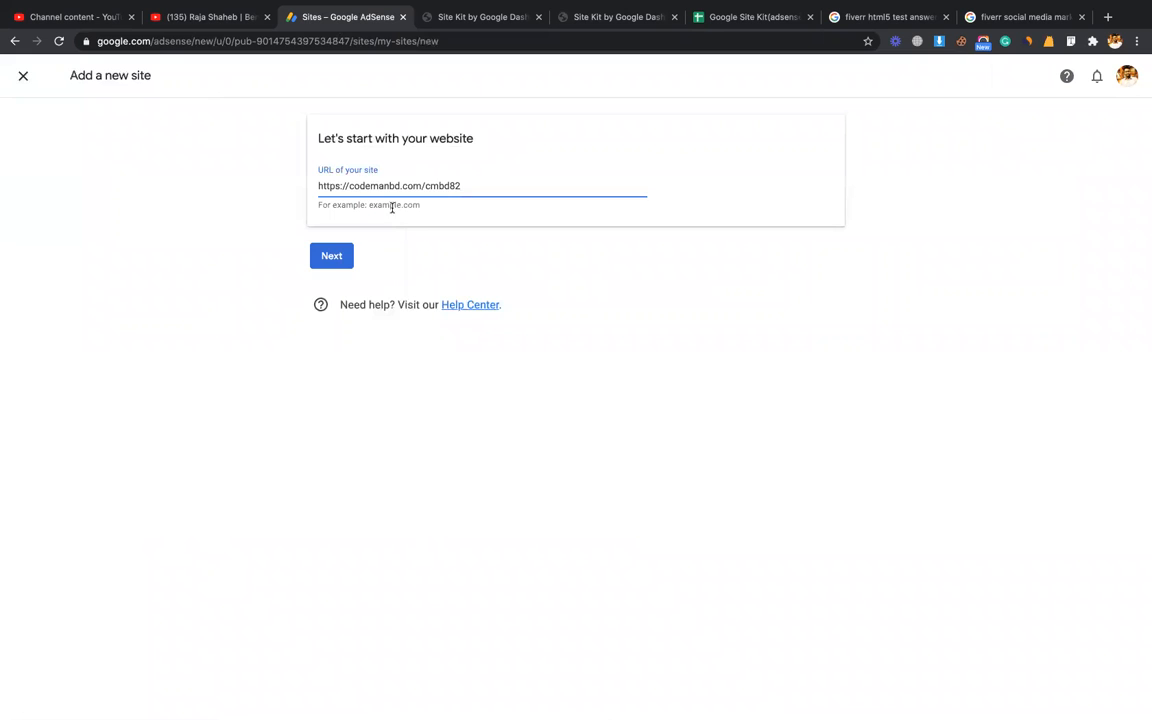
click(347, 258)
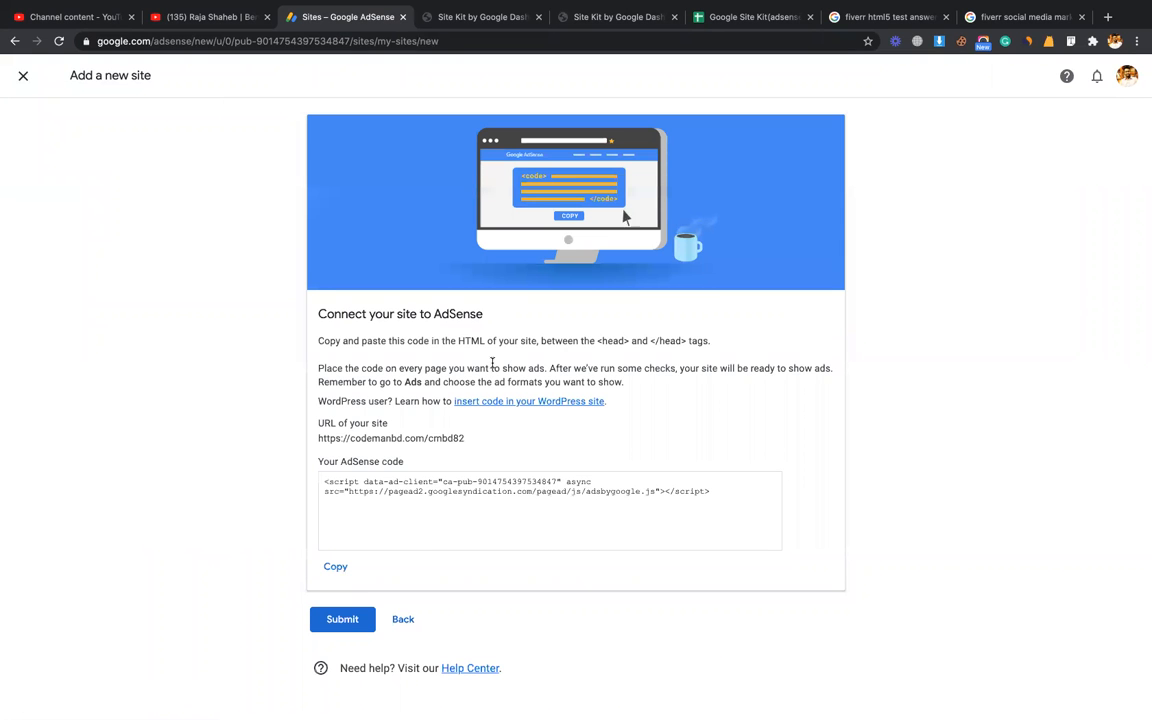
click(710, 506)
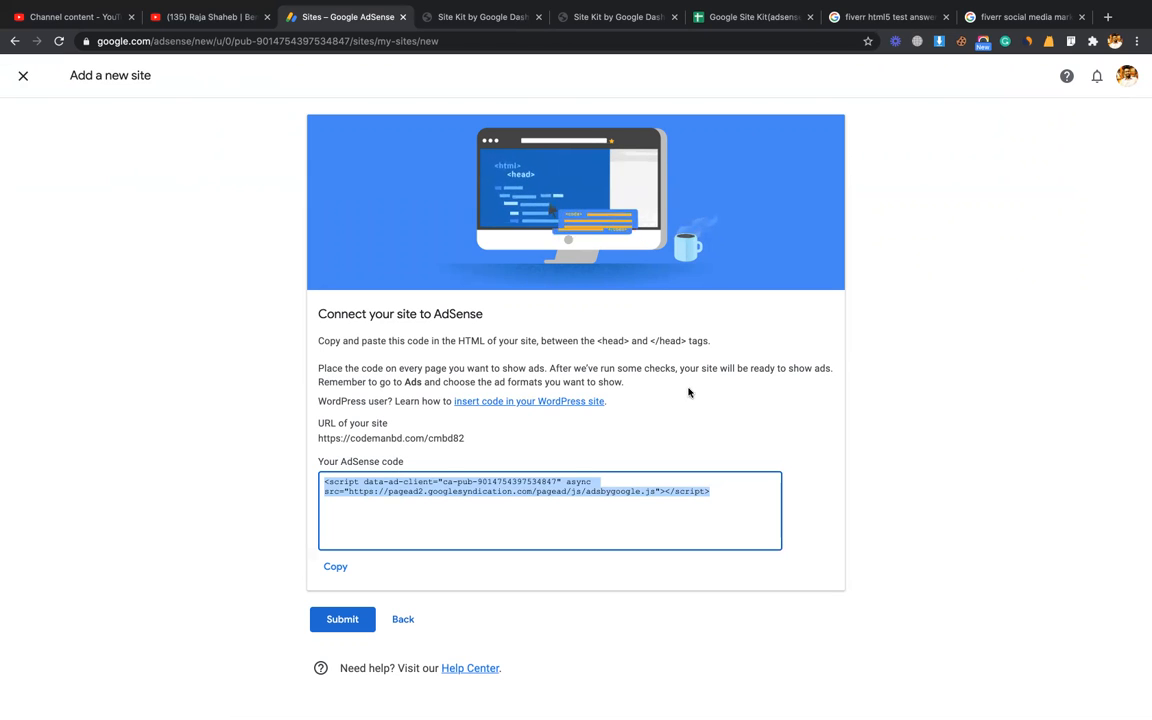
drag(602, 341, 682, 341)
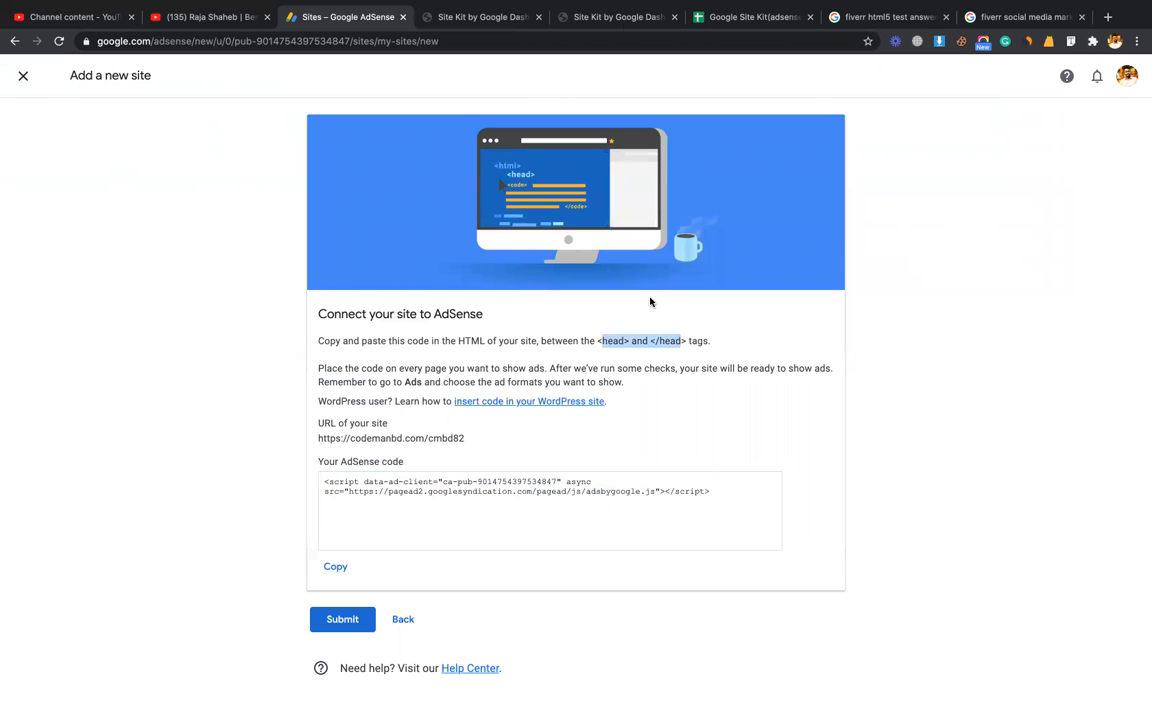
Search the plugin directory of the cmbd82 WordPress site for "insert header"
click(617, 24)
scroll(131, 514, down, 4)
mouse_move(66, 470)
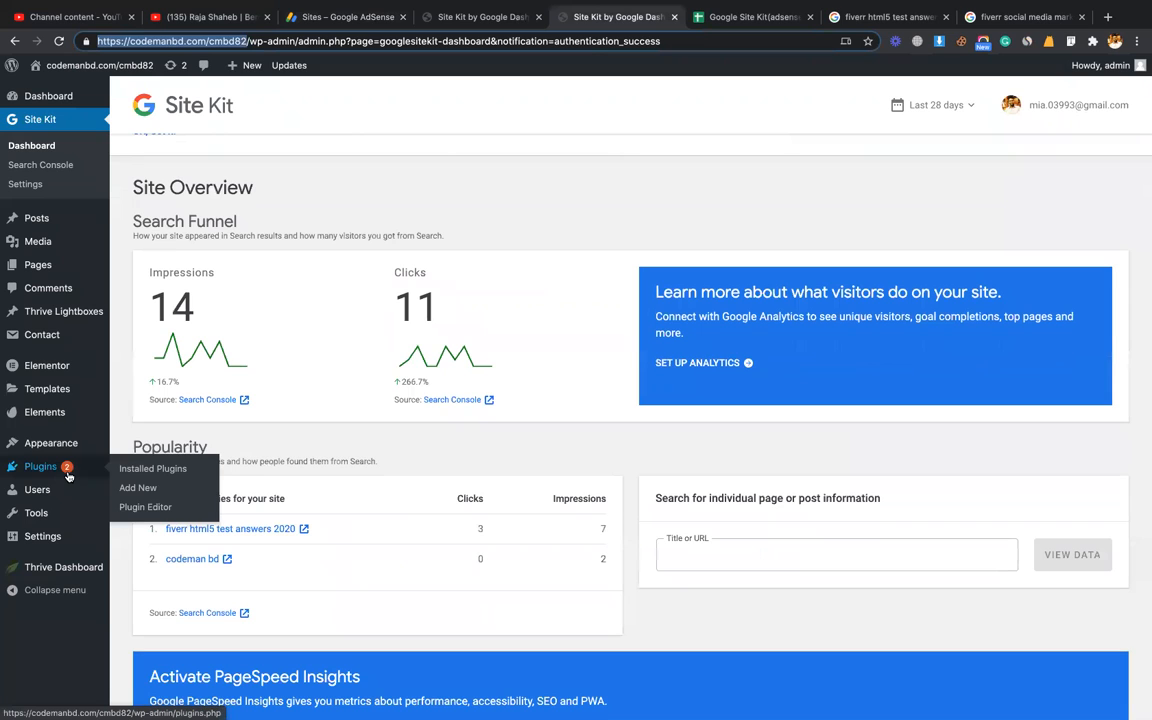
mouse_move(61, 524)
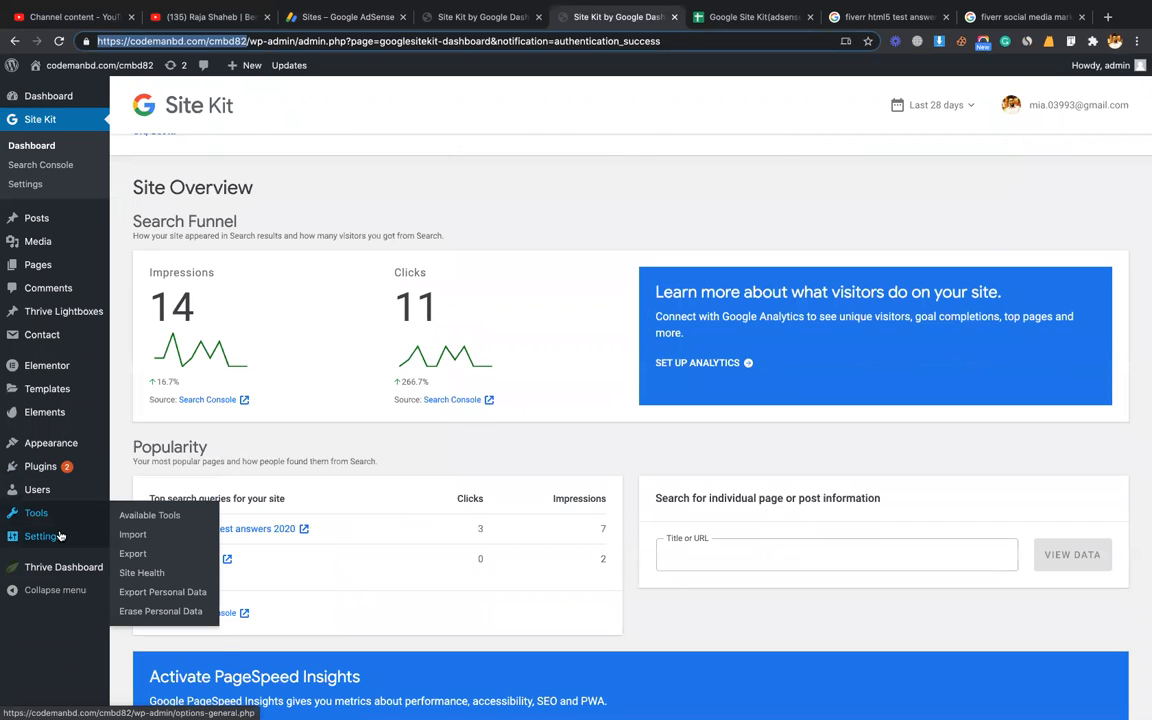
click(42, 466)
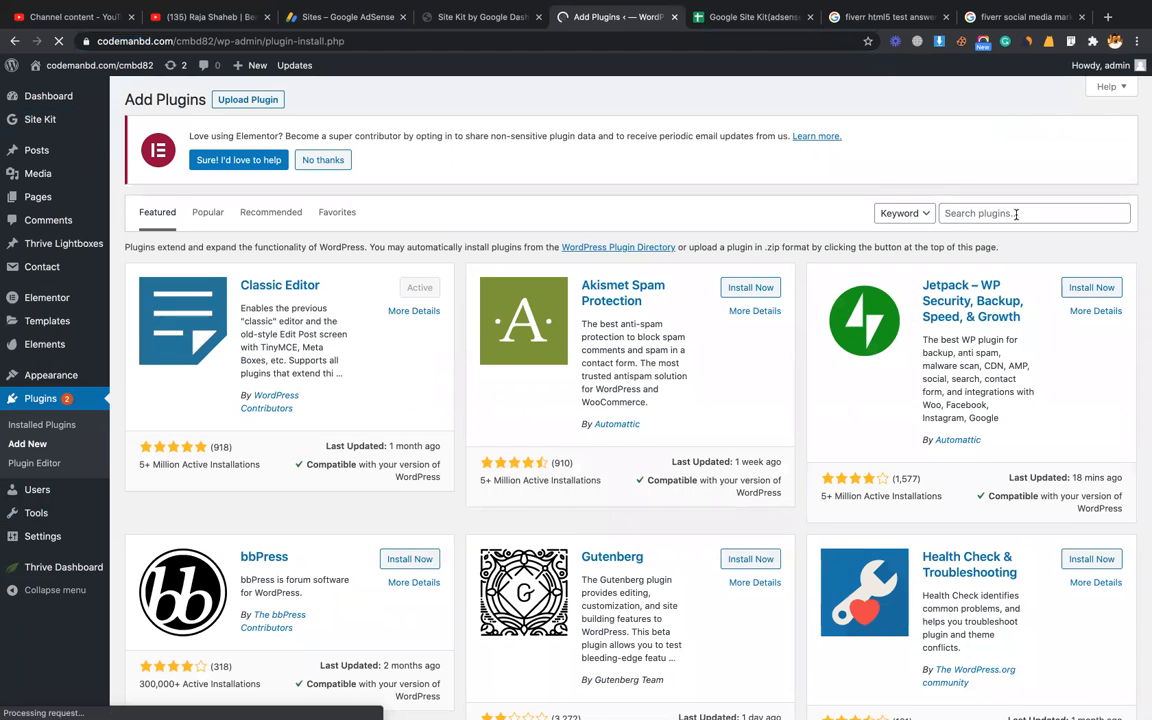
click(1016, 213)
text(inser)
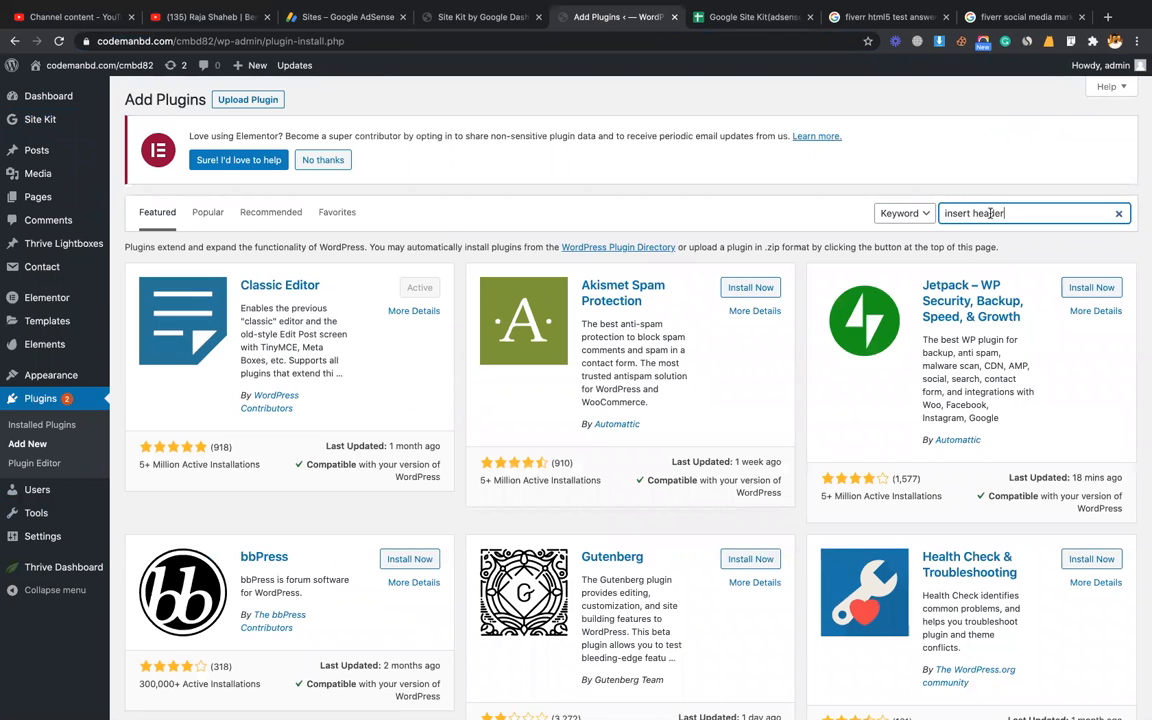
text(t header)
key(Return)
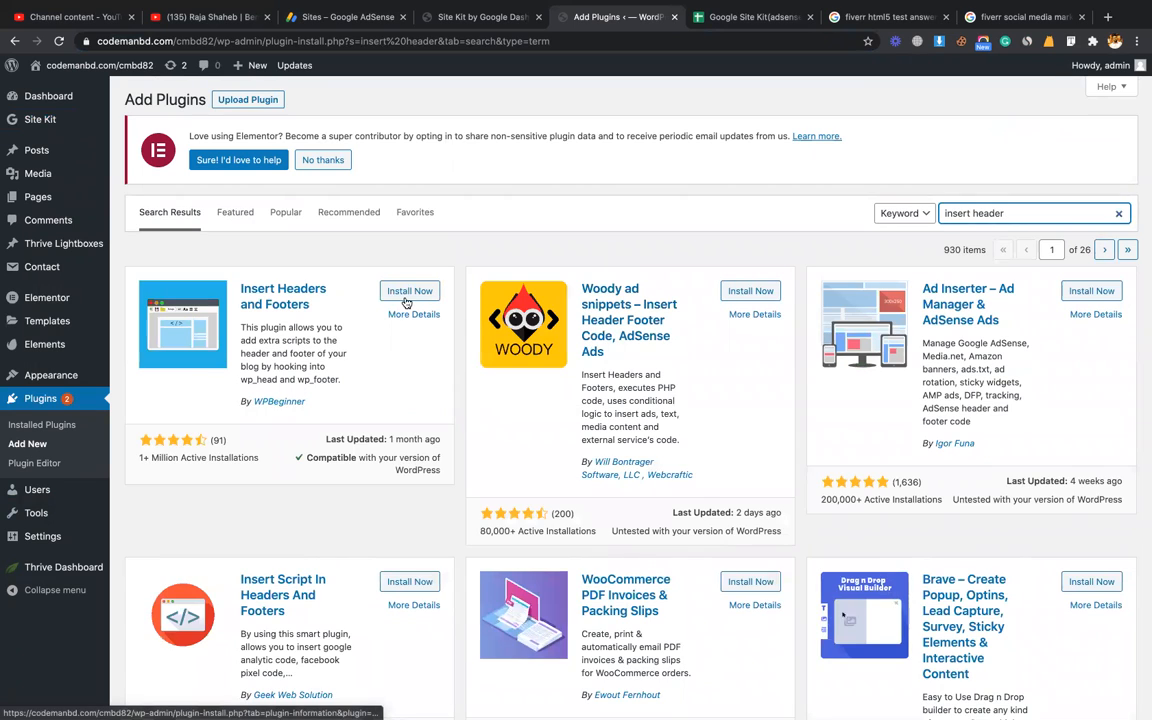
Install and activate the Insert Headers and Footers plugin and open its settings page
click(404, 295)
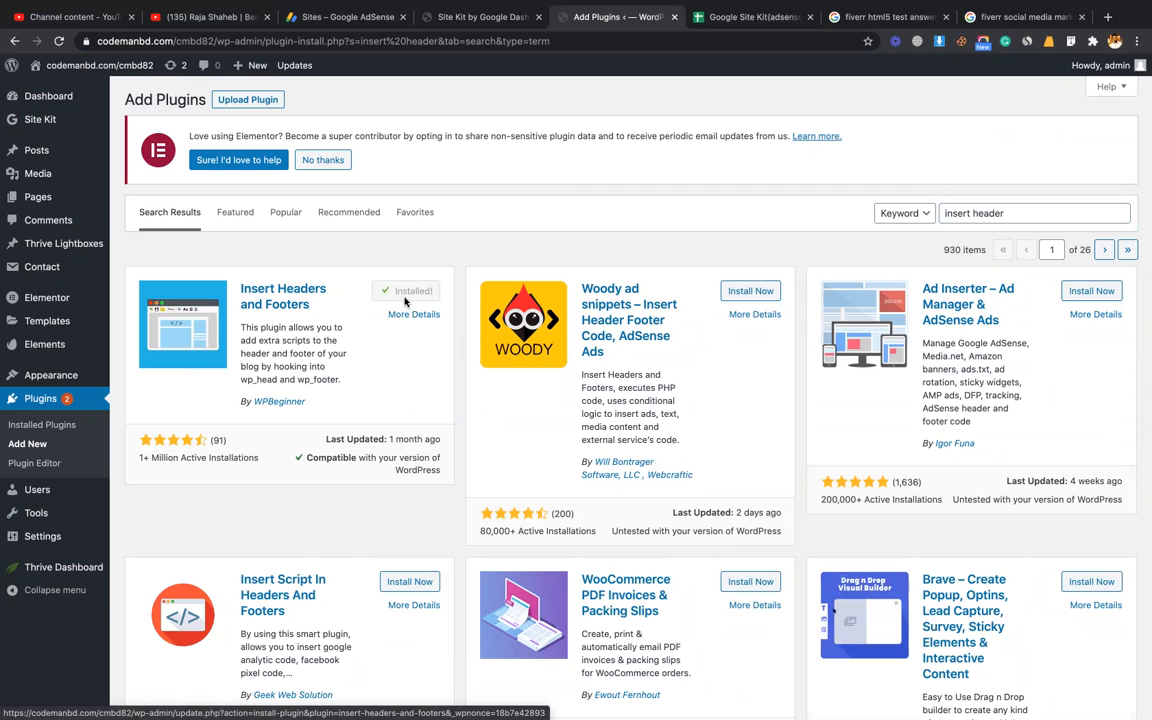
click(413, 293)
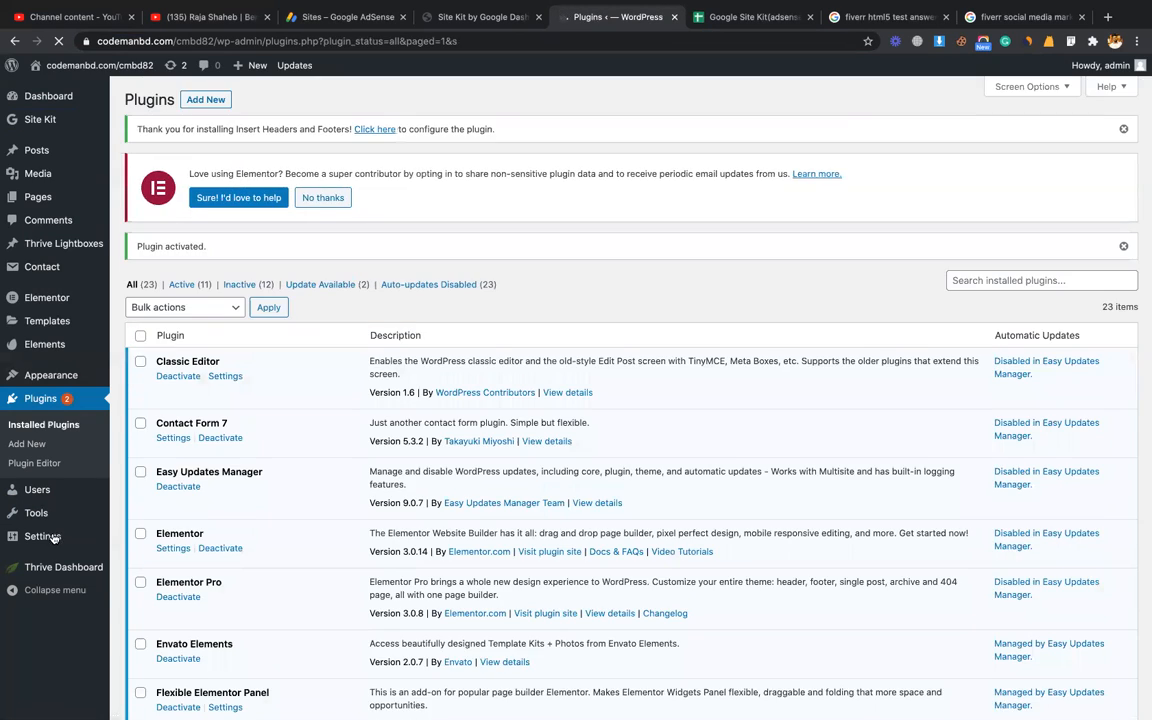
mouse_move(50, 536)
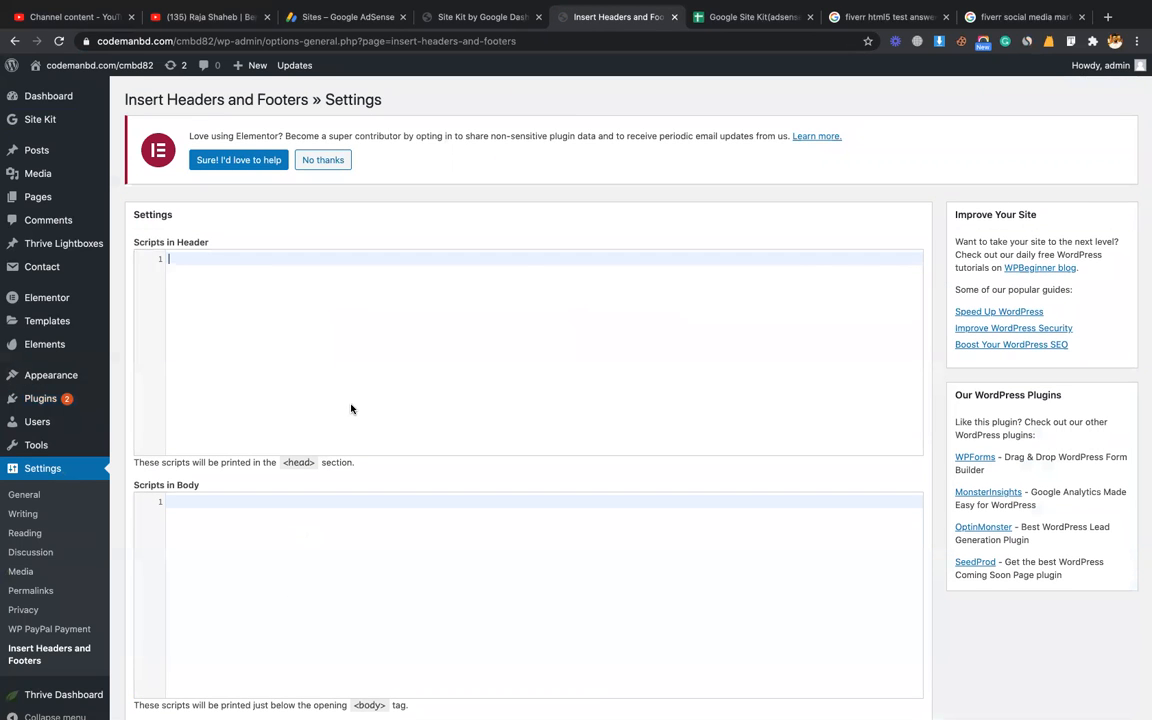
Paste the AdSense code into the header scripts, save the plugin settings, and submit the new site in AdSense
click(351, 408)
key(ctrl+v)
scroll(717, 401, down, 5)
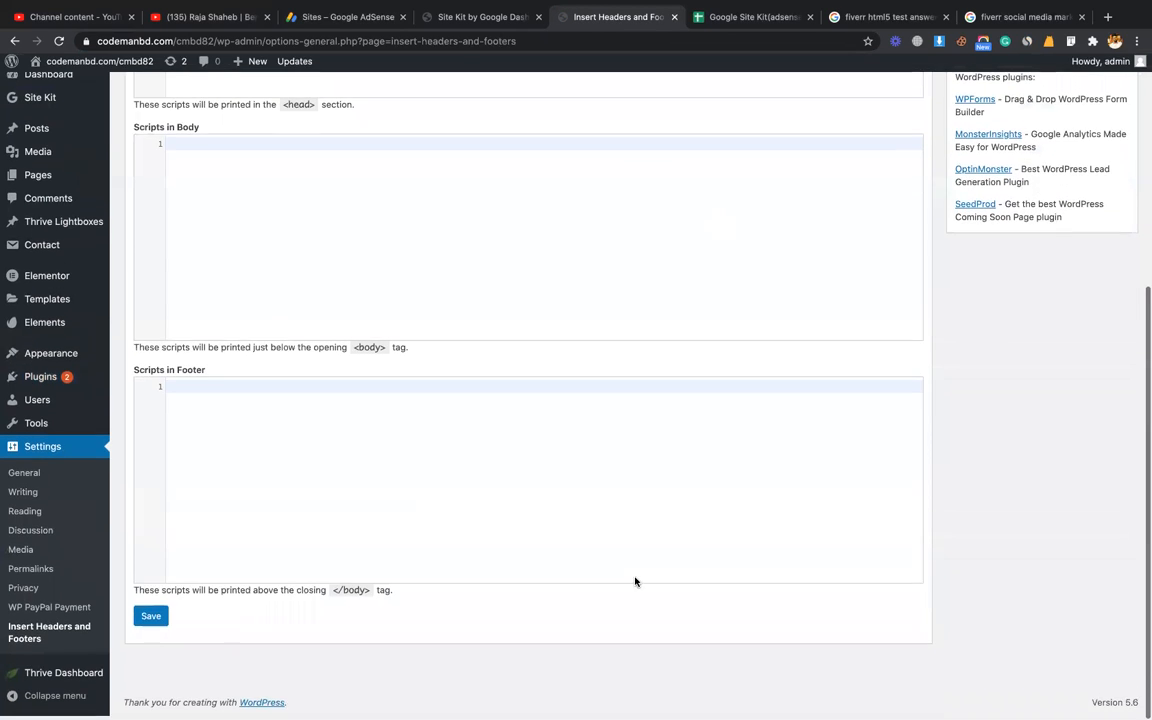
click(152, 624)
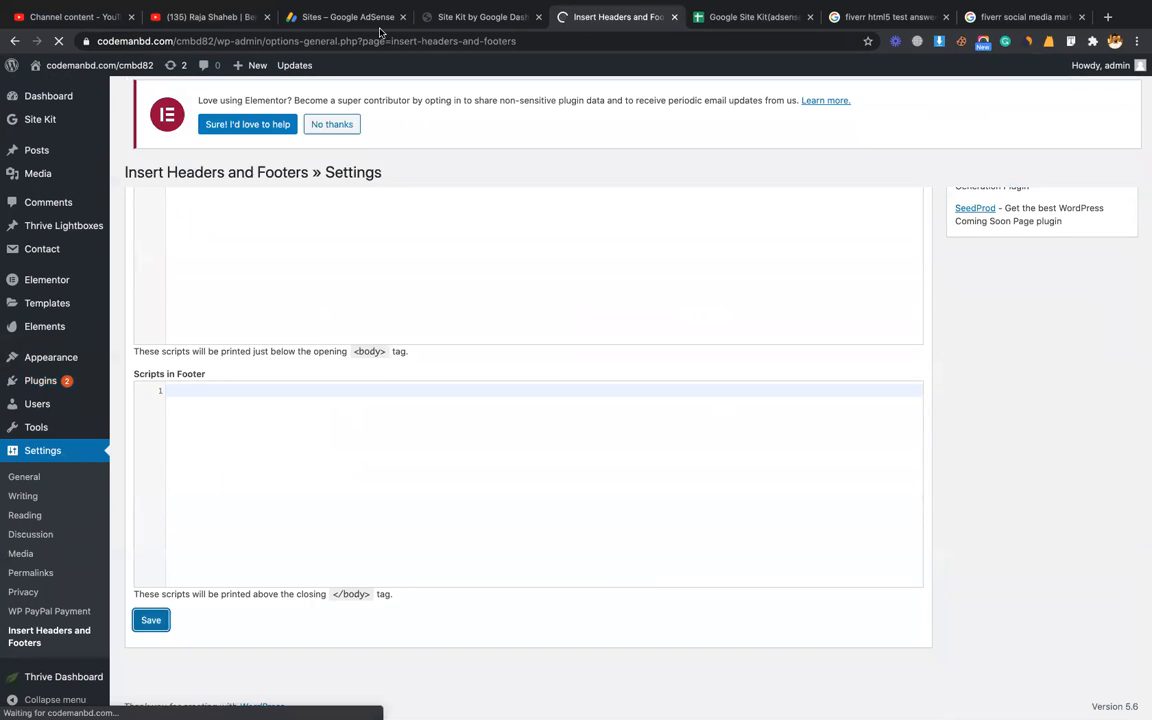
click(362, 18)
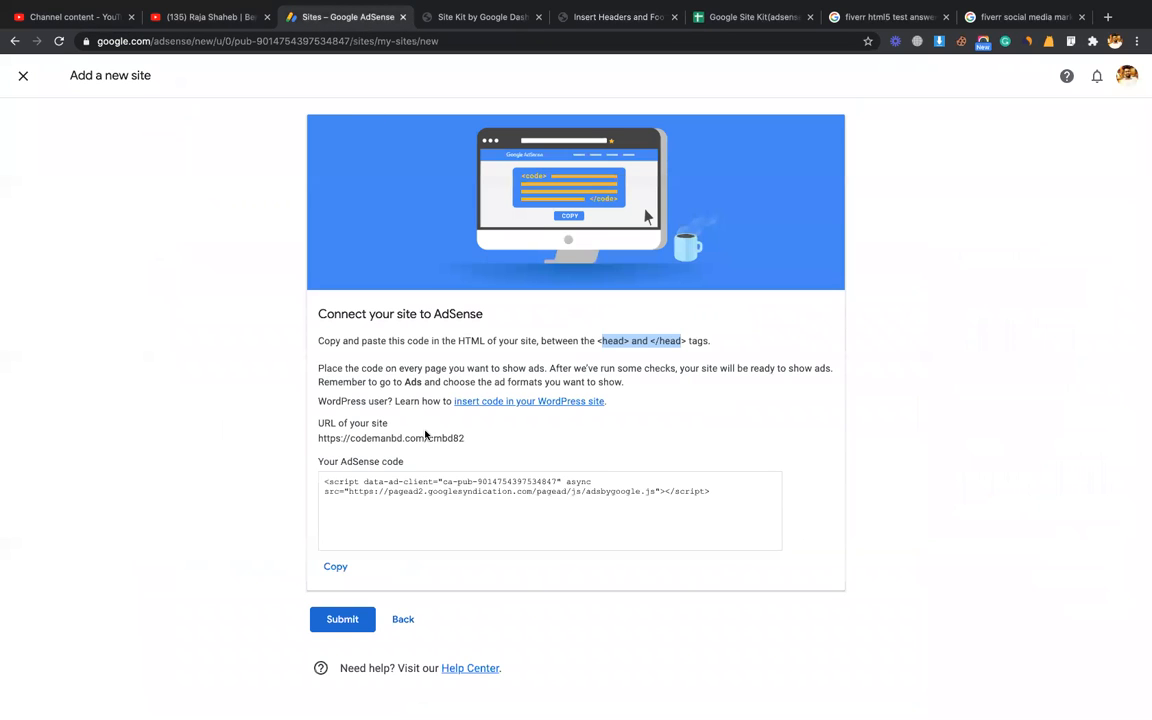
click(342, 619)
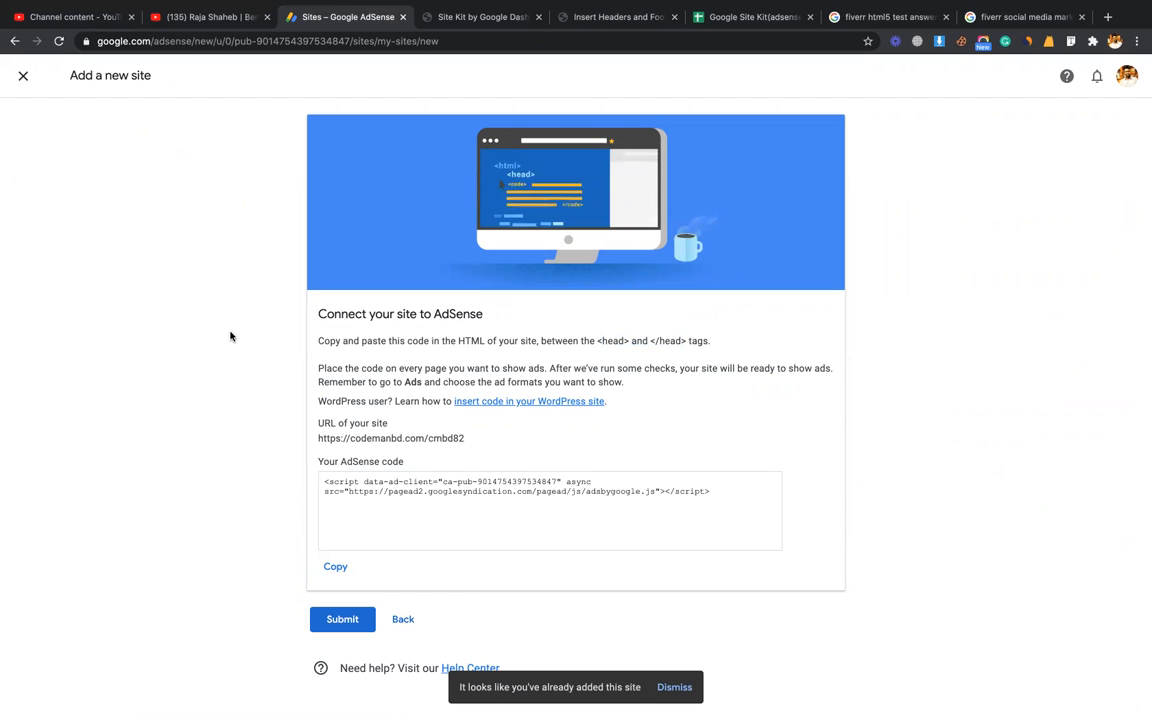
Review the Site Kit dashboards of the personal blog and the cmbd82 site, including the Search Funnel clicks
click(480, 17)
scroll(462, 276, down, 1)
scroll(462, 276, up, 2)
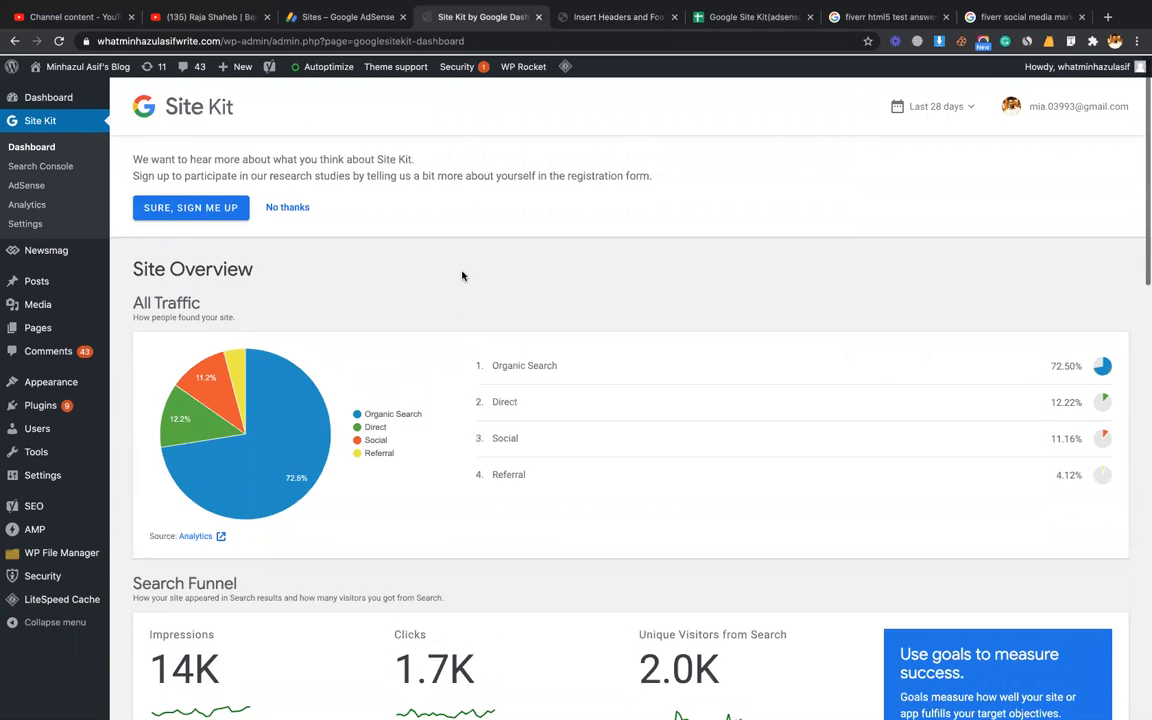
scroll(387, 283, down, 1)
scroll(387, 283, up, 1)
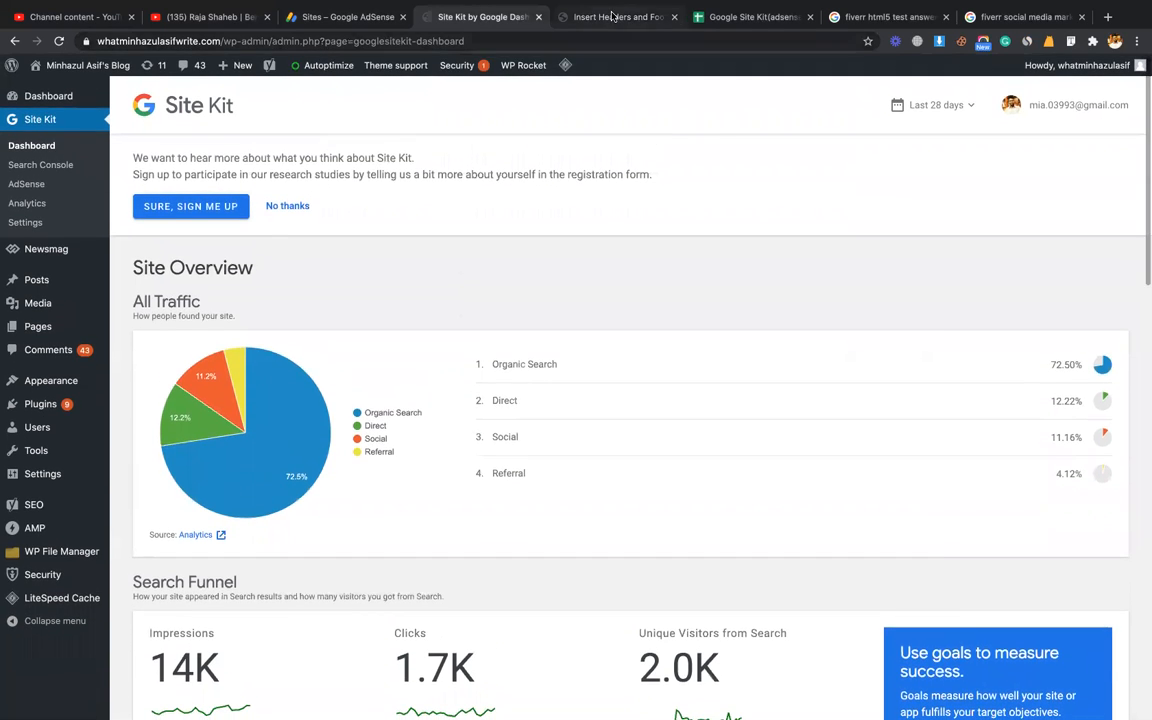
key(ctrl+Tab)
scroll(300, 205, down, 1)
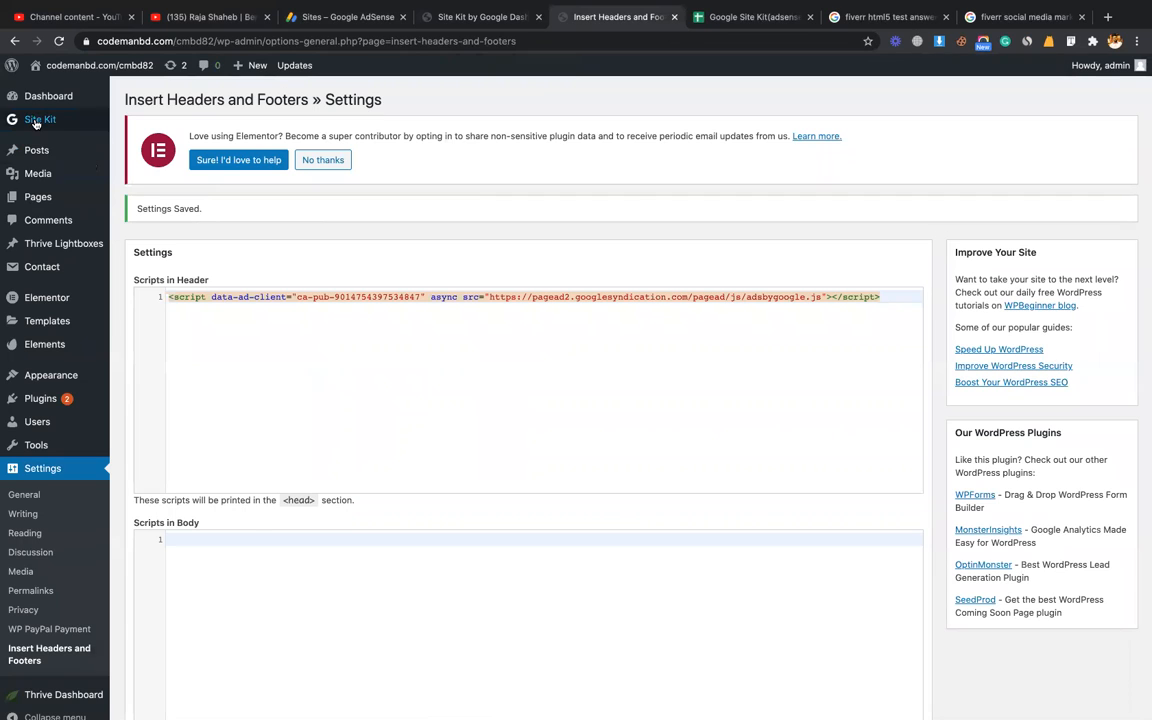
click(35, 122)
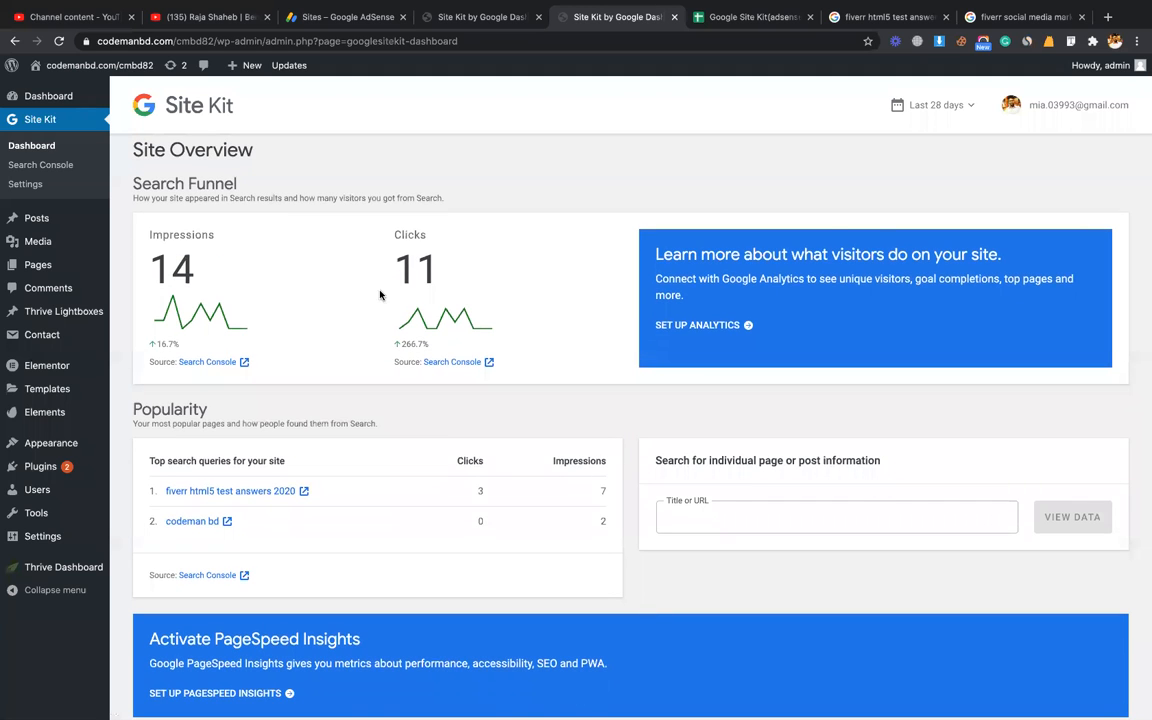
double_click(405, 284)
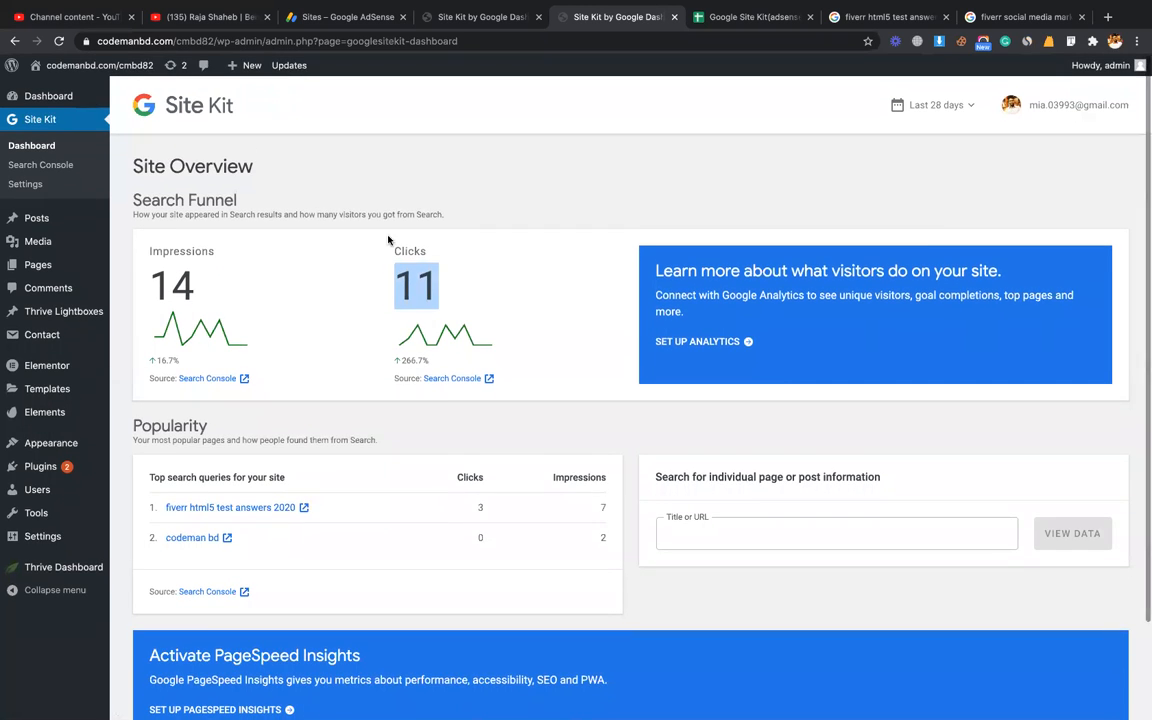
scroll(348, 287, down, 2)
scroll(348, 287, up, 2)
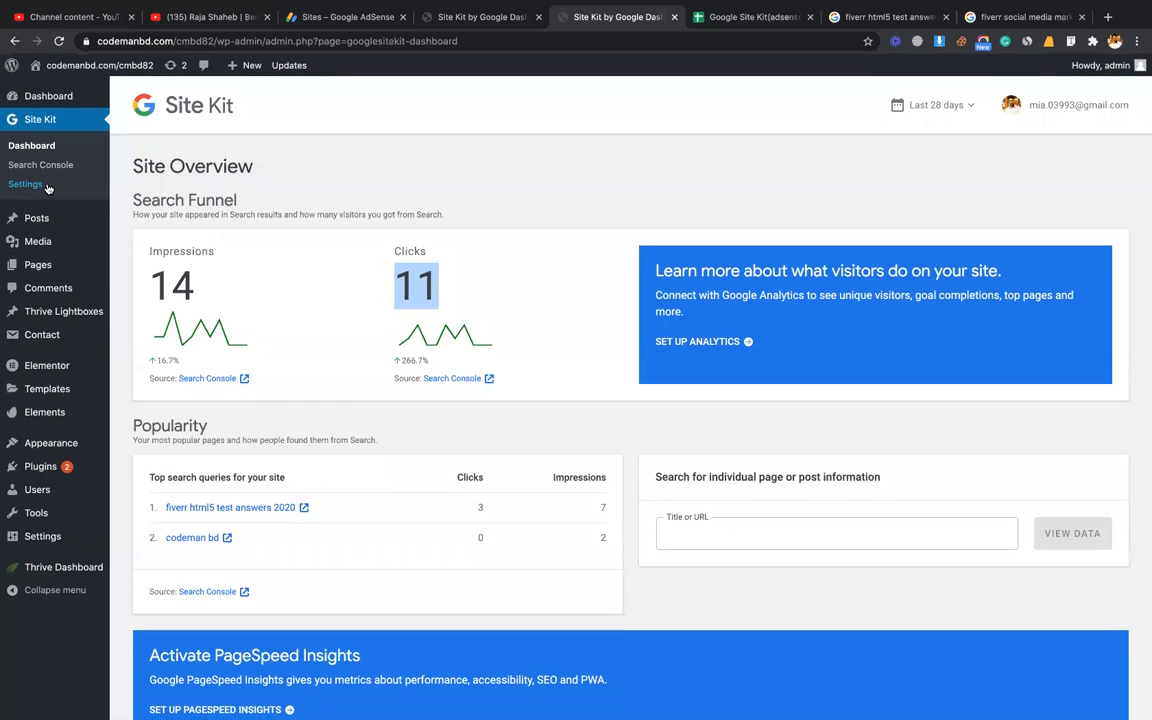
Start the AdSense setup from Site Kit's additional services on the cmbd82 site and allow Site Kit access with the existing Google account
click(44, 185)
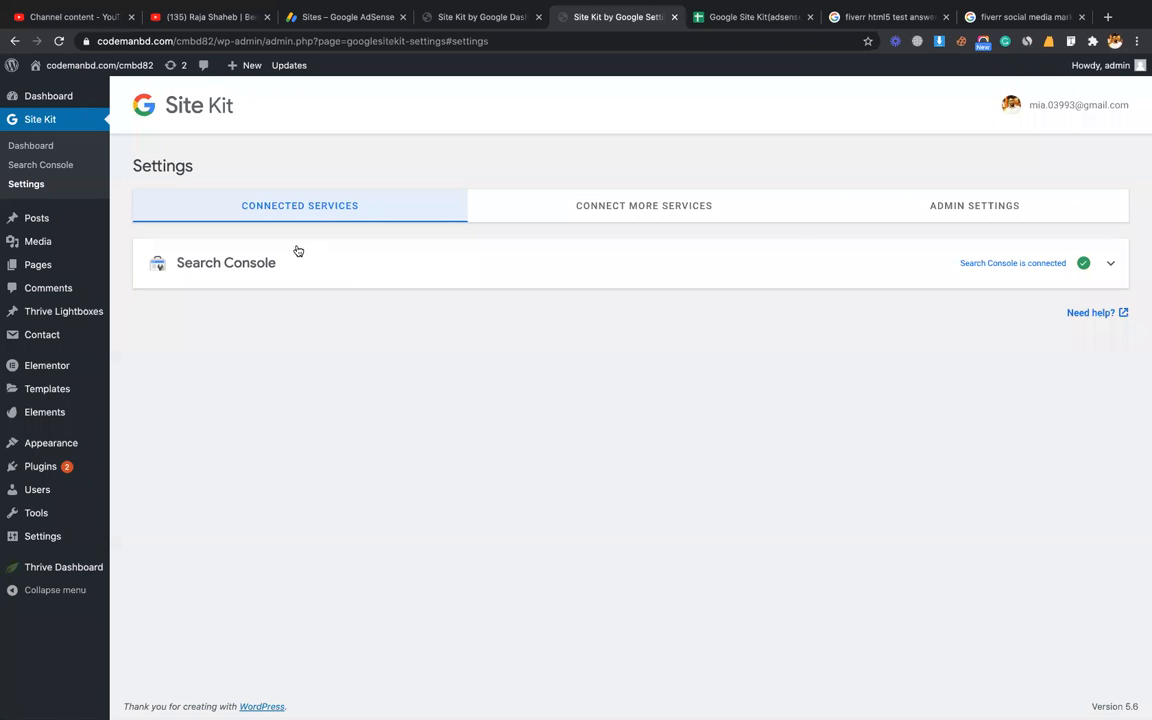
click(576, 208)
scroll(378, 309, down, 1)
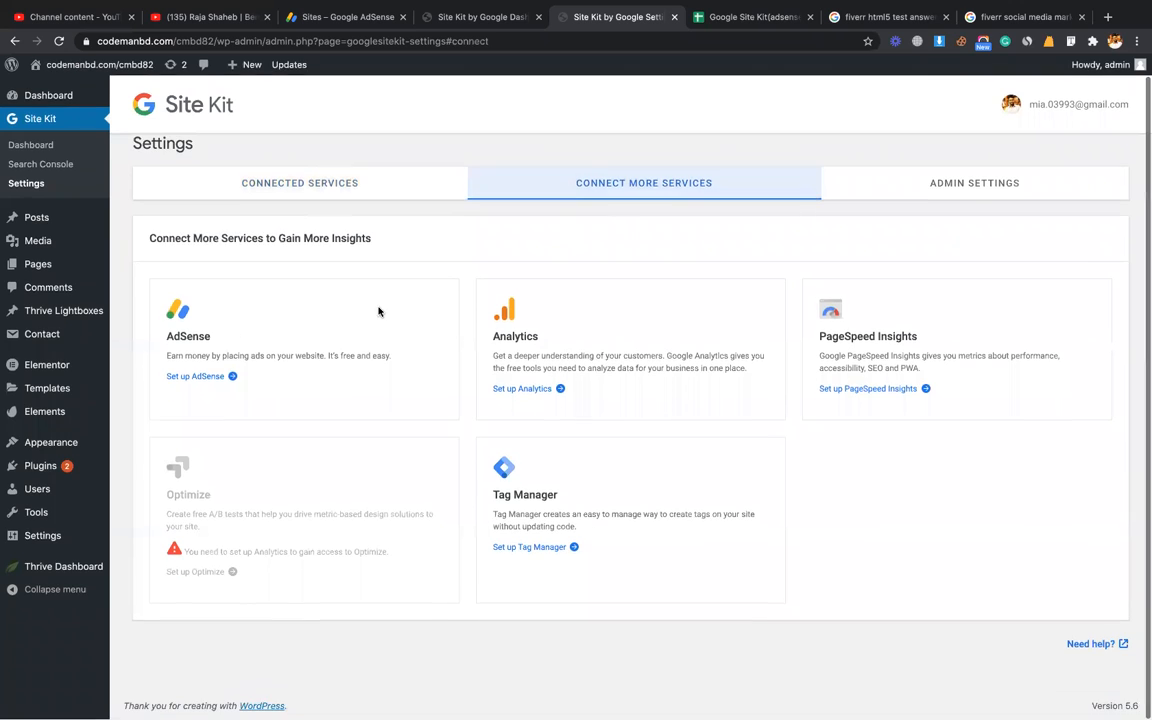
click(220, 379)
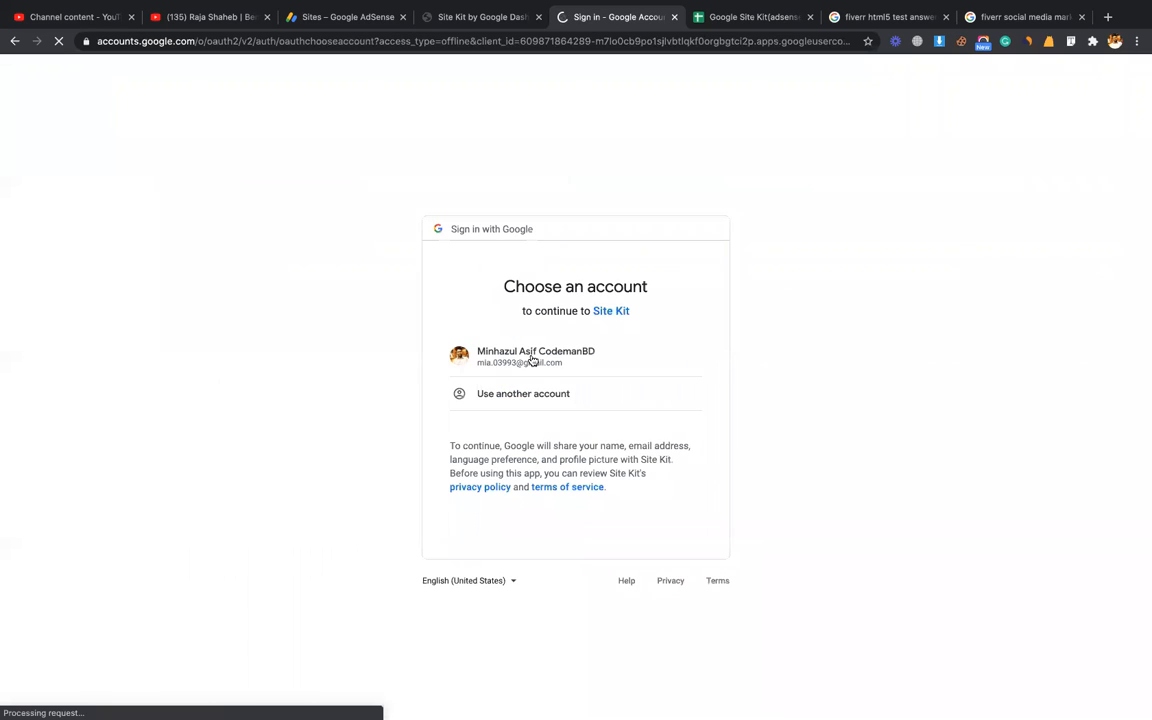
click(533, 358)
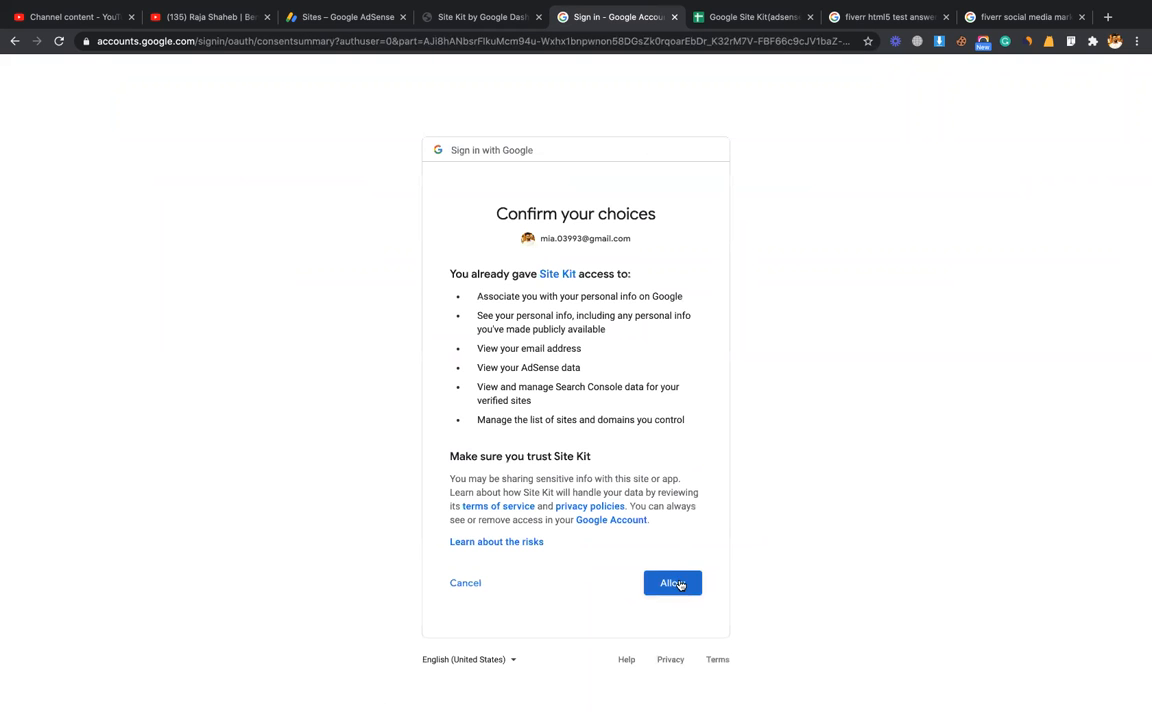
click(677, 583)
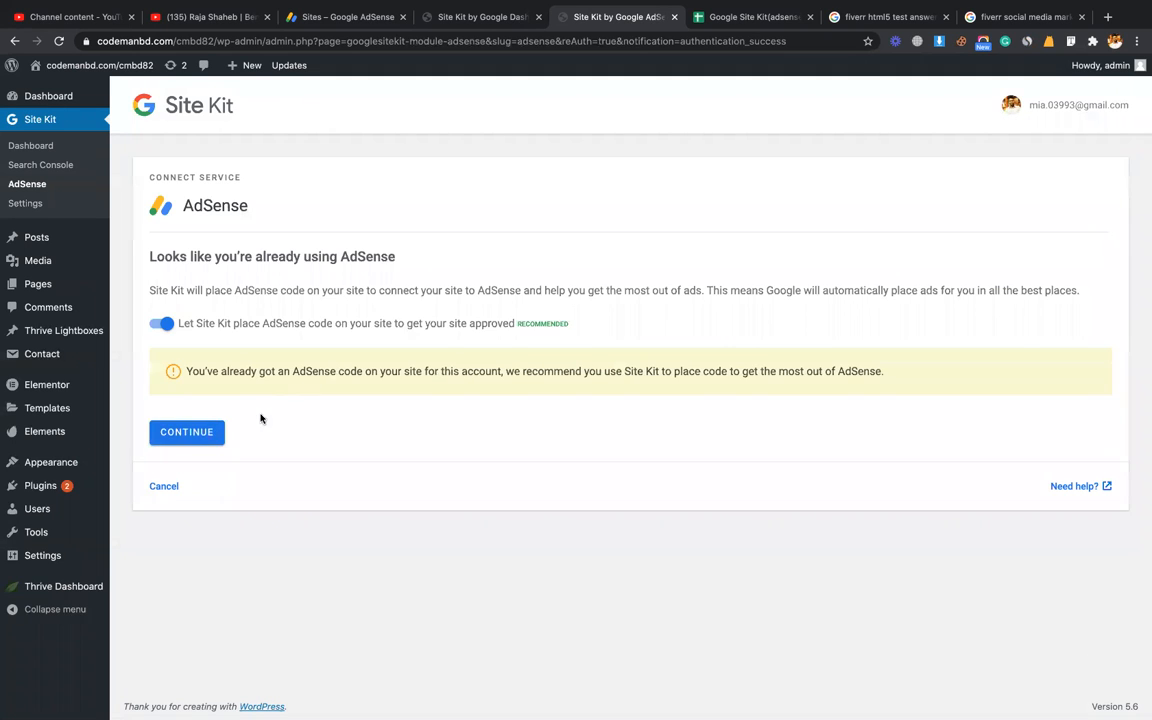
Complete the AdSense connection with Site Kit placing the code, and check the AdSense service's connection status
click(211, 436)
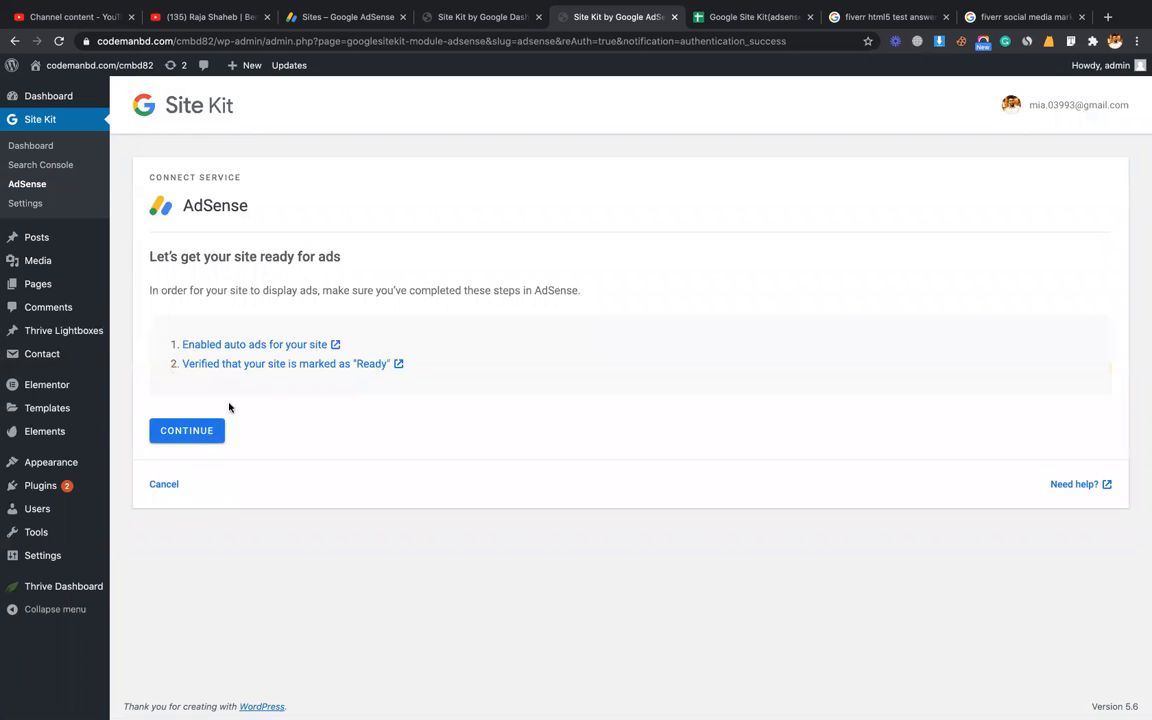
click(196, 429)
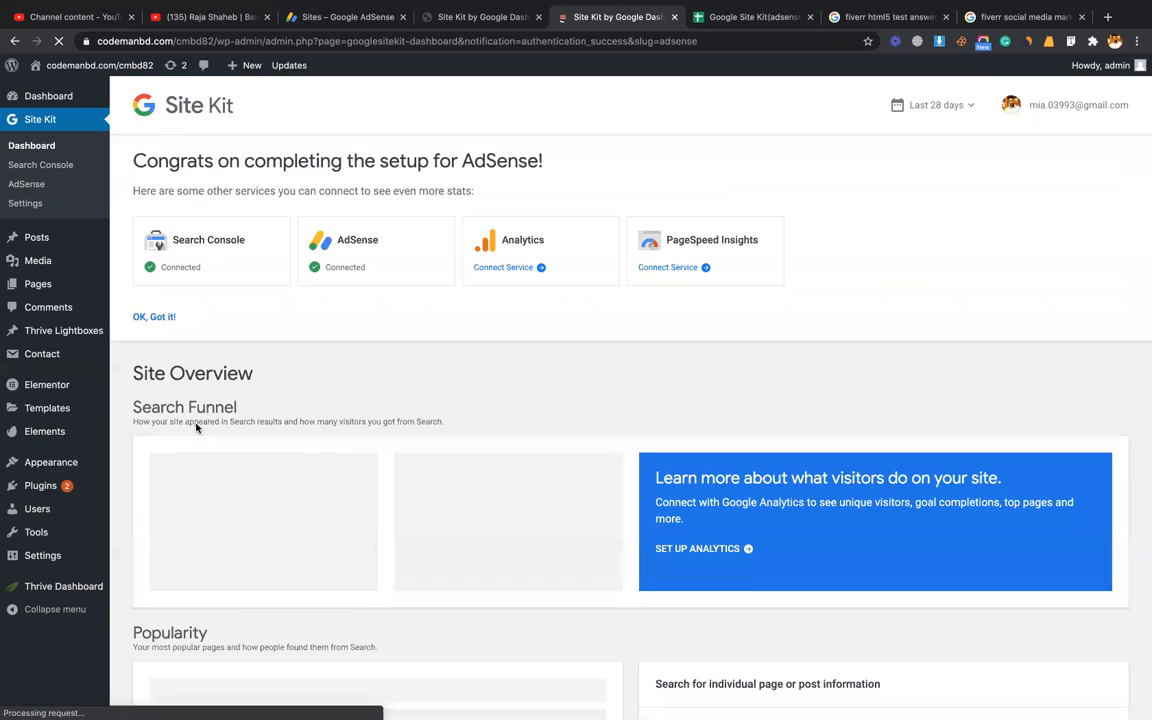
drag(322, 270, 360, 276)
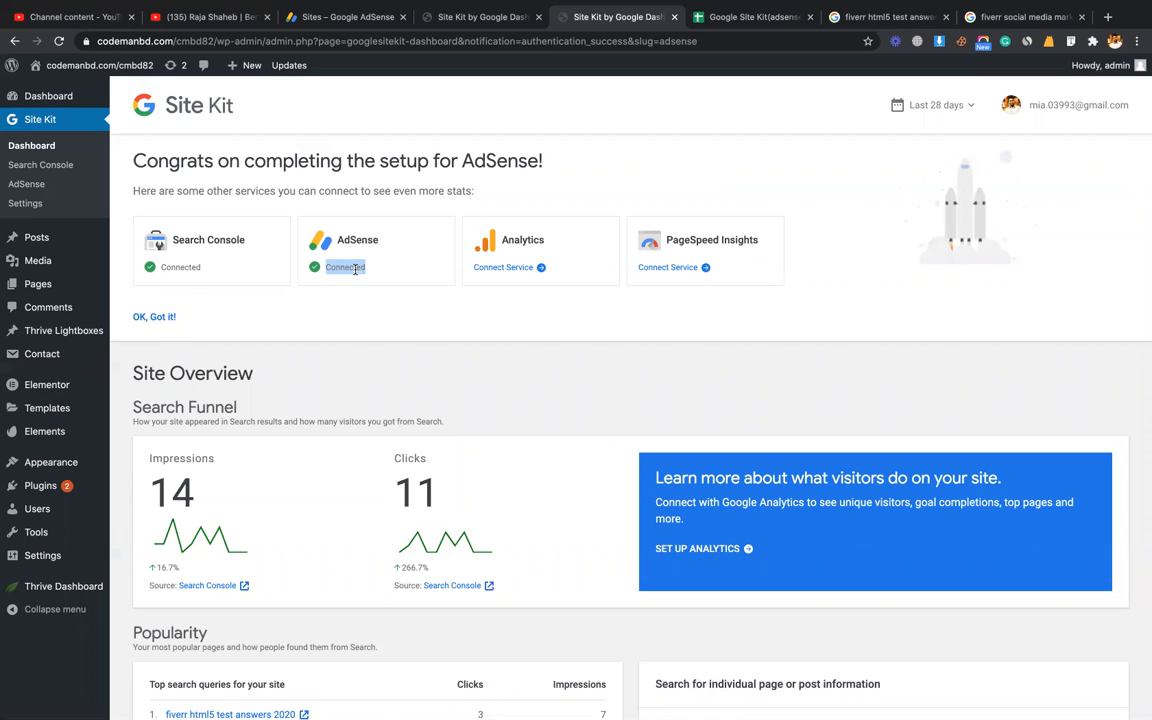
Open the ad settings preview of zorait.com from the AdSense ads overview
click(330, 16)
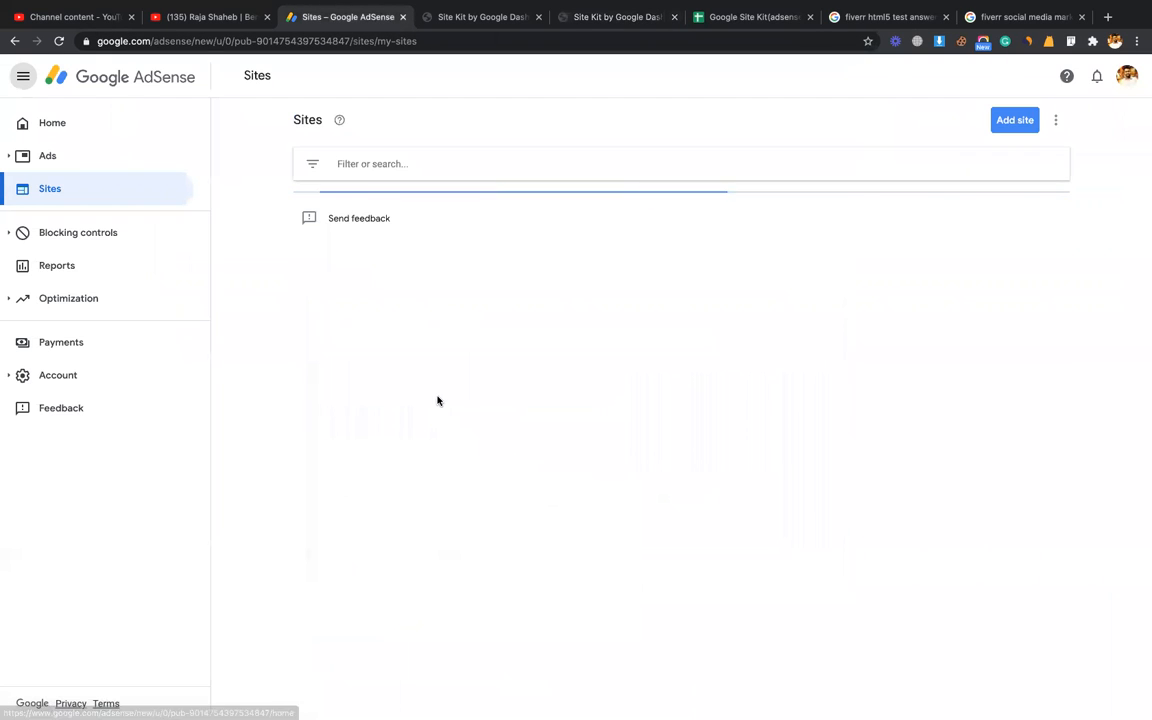
click(50, 155)
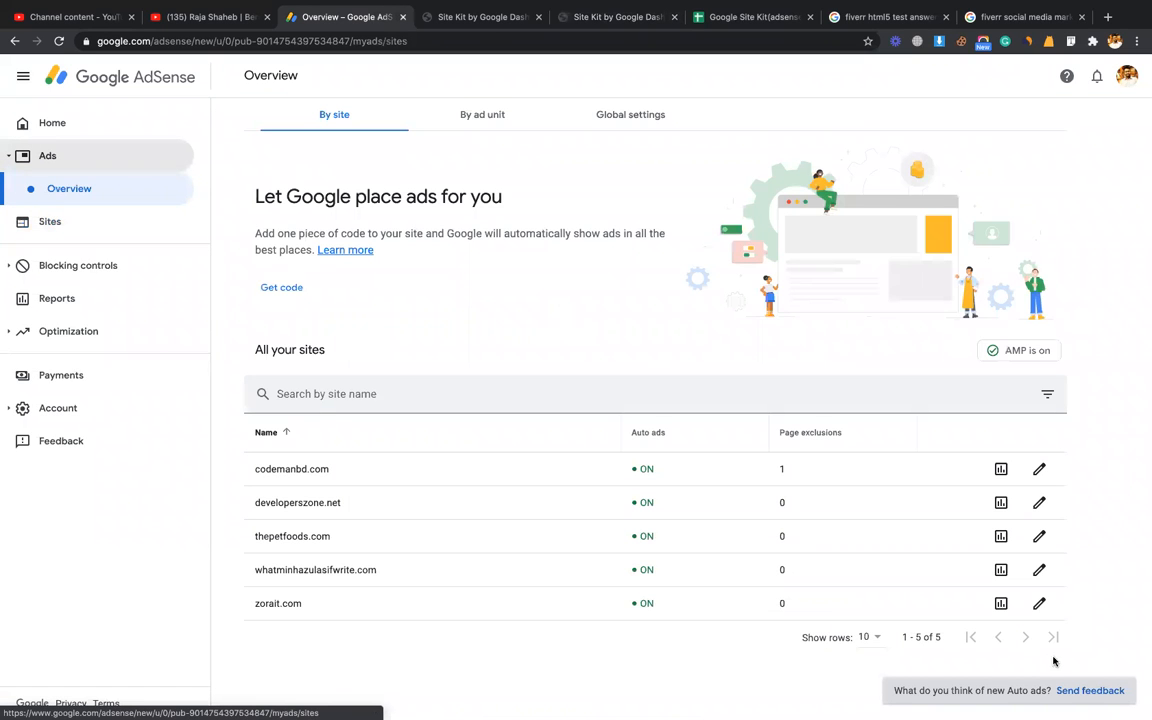
click(1040, 608)
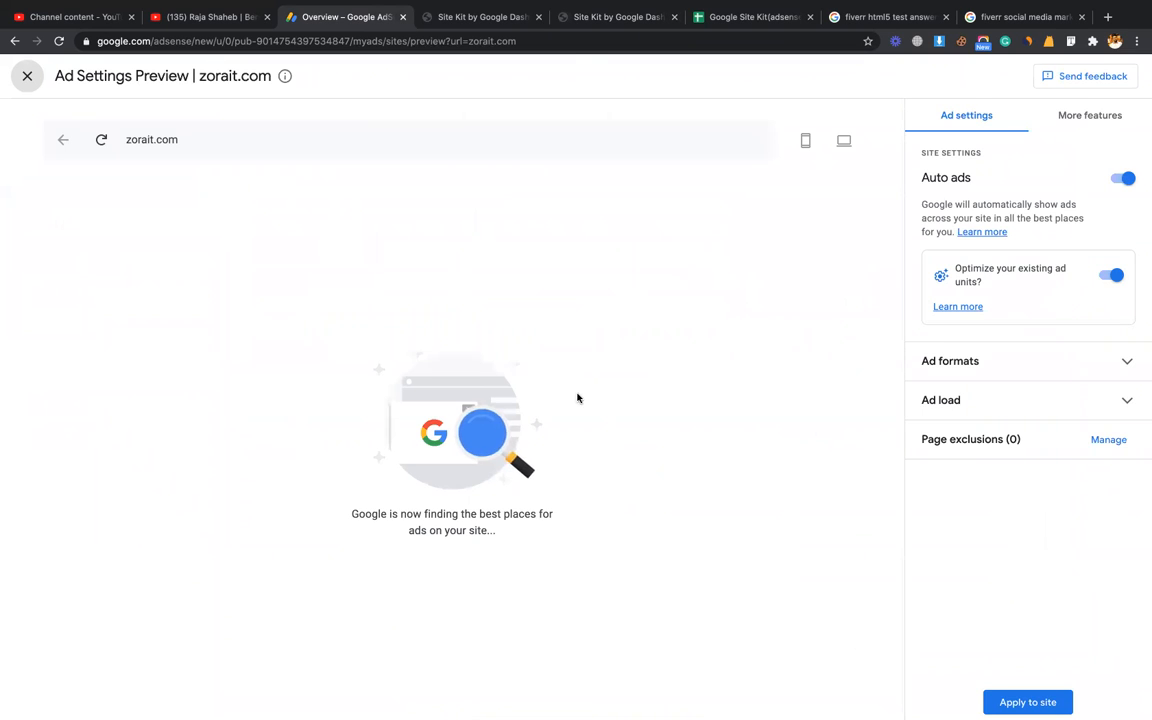
click(487, 21)
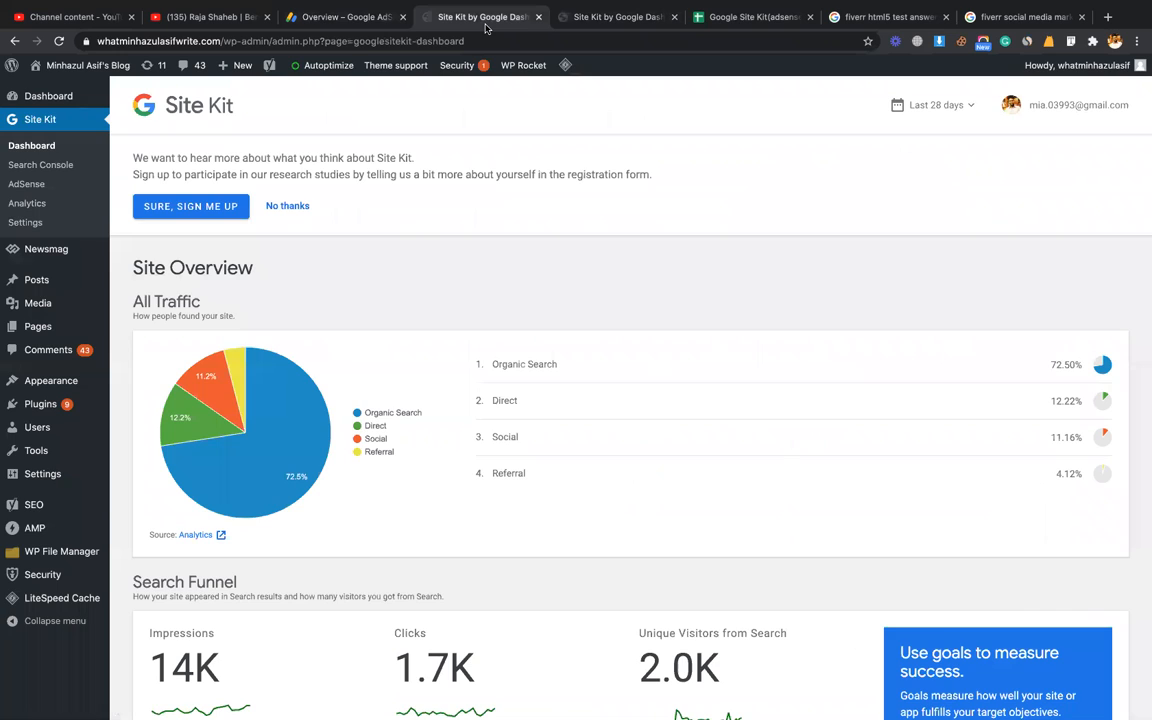
click(345, 17)
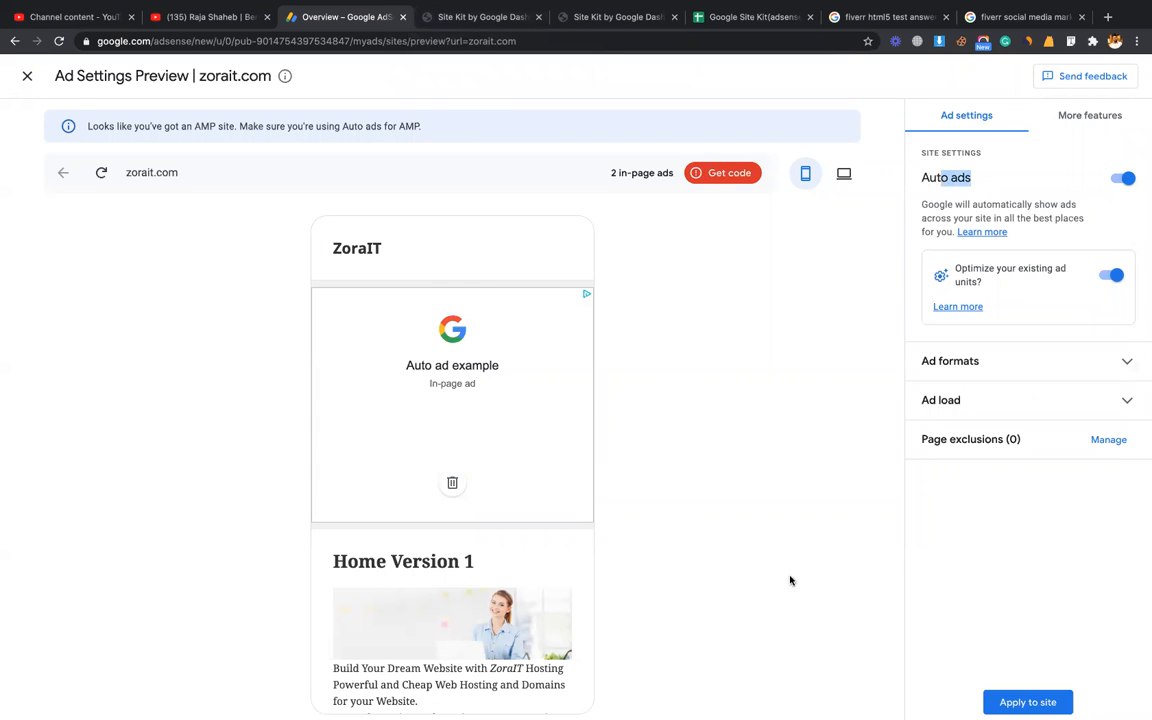
Expand the ad formats and ad load sections for zorait.com and examine their switches and the ad load slider
click(969, 362)
scroll(967, 440, down, 2)
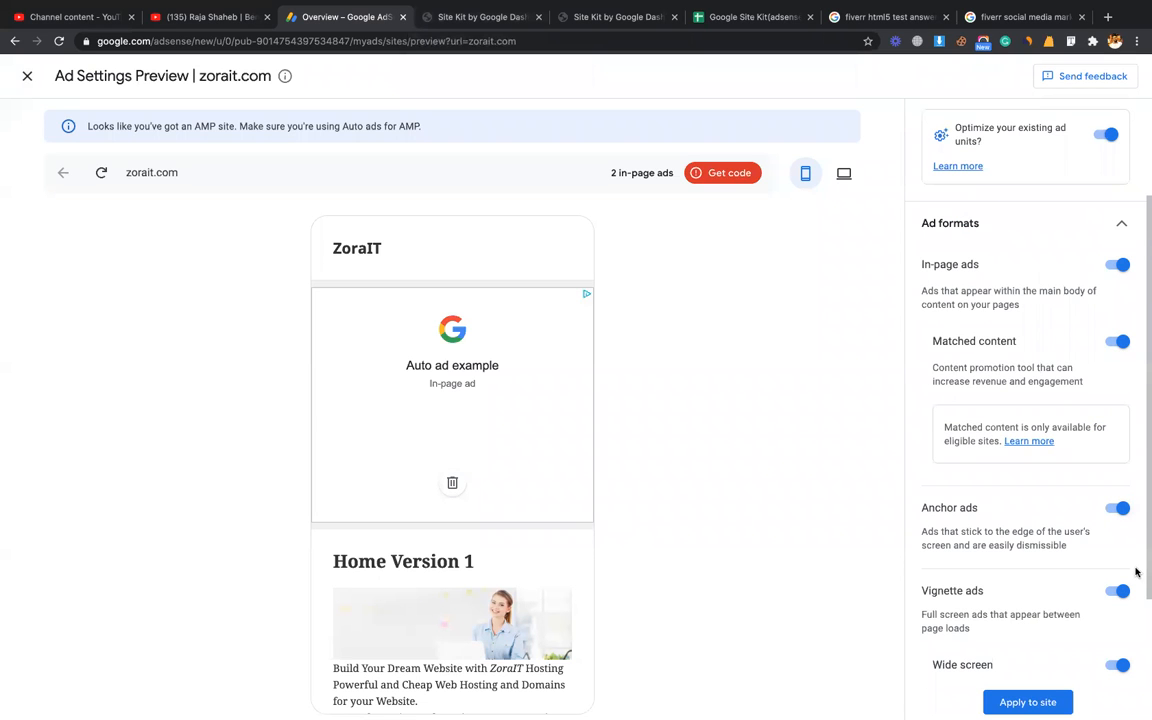
scroll(967, 450, down, 3)
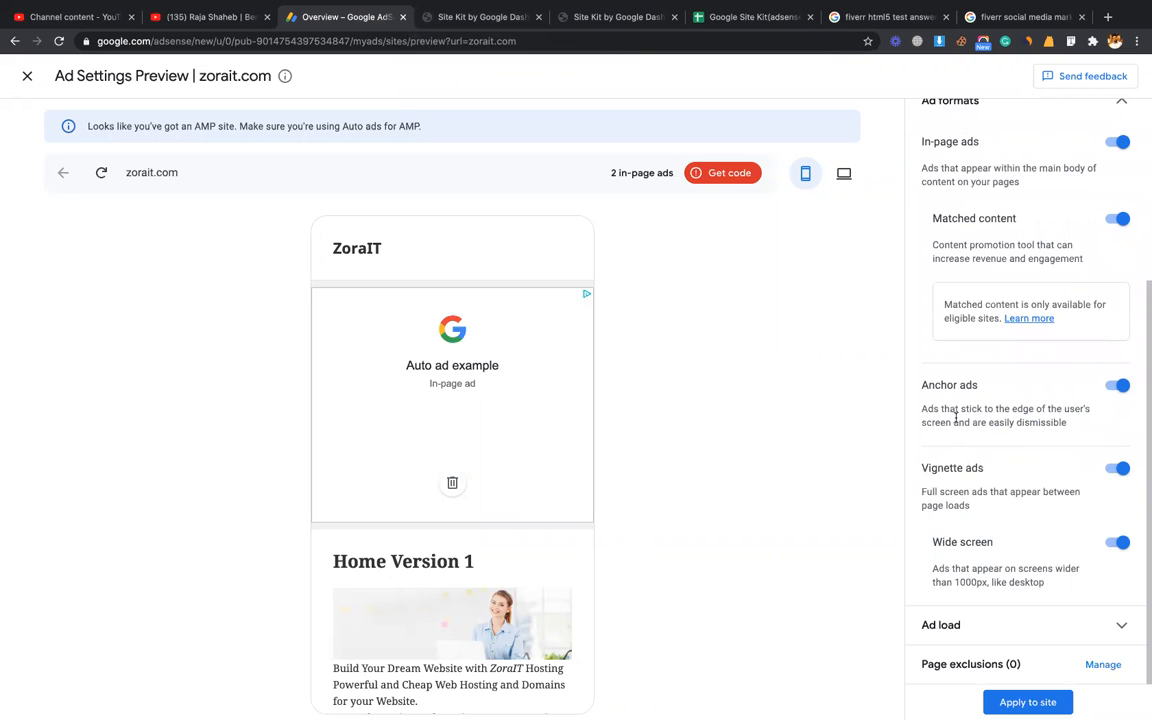
right_click(962, 422)
mouse_move(1010, 494)
click(834, 557)
click(992, 628)
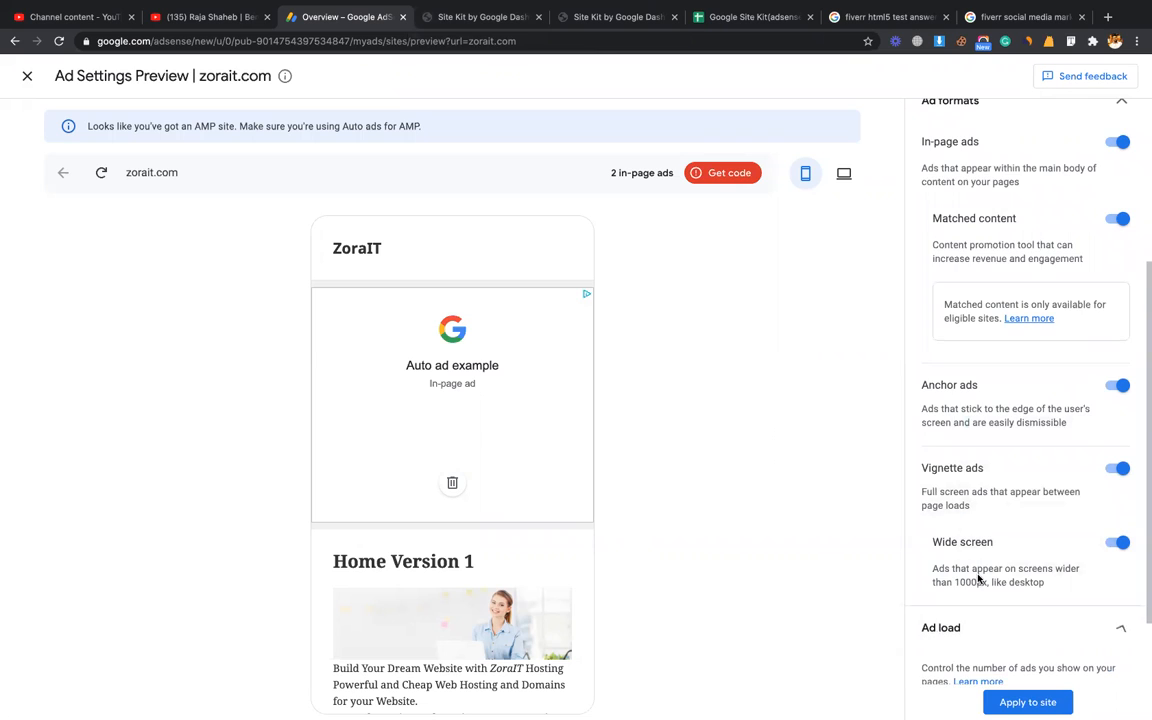
scroll(960, 540, down, 1)
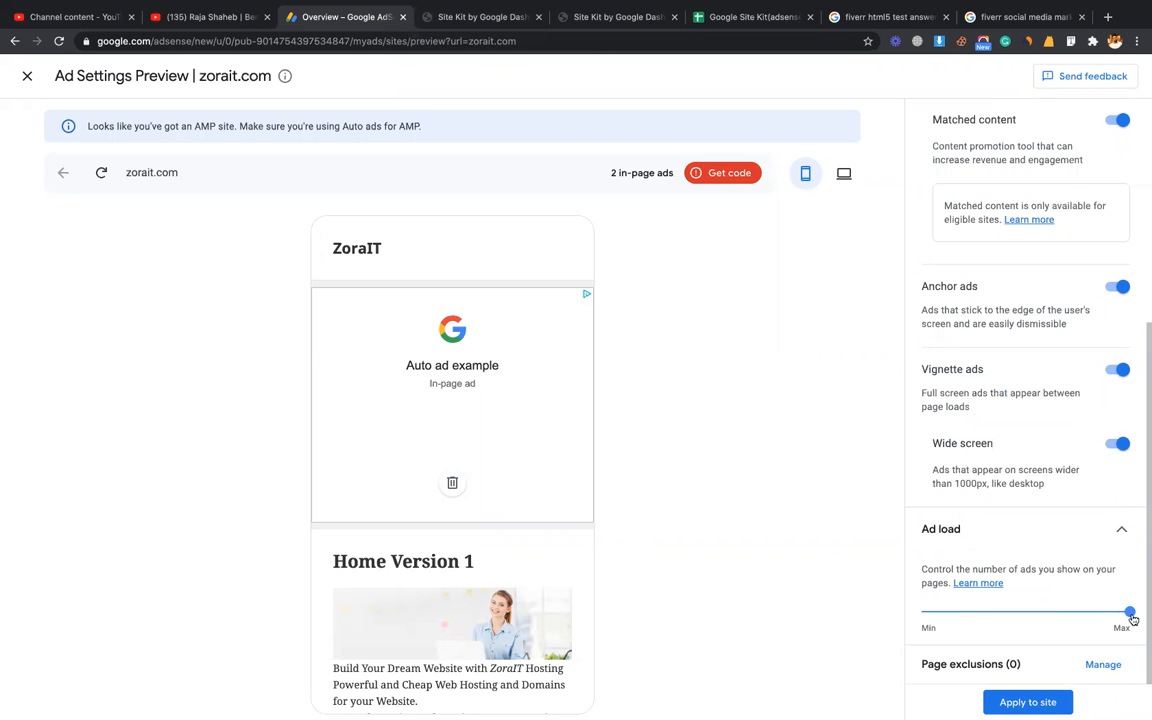
drag(1122, 620, 1143, 601)
Visit the personal blog from its WordPress dashboard and examine where ads are placed down to the footer of the home page
click(512, 17)
mouse_move(80, 65)
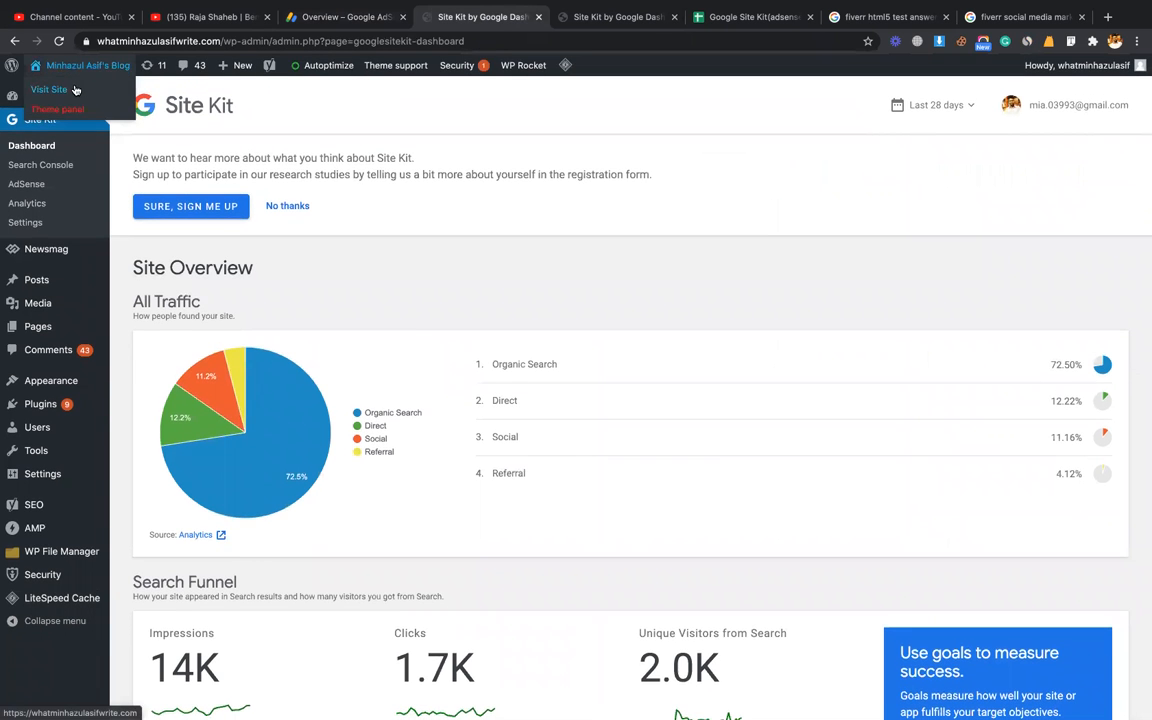
click(75, 90)
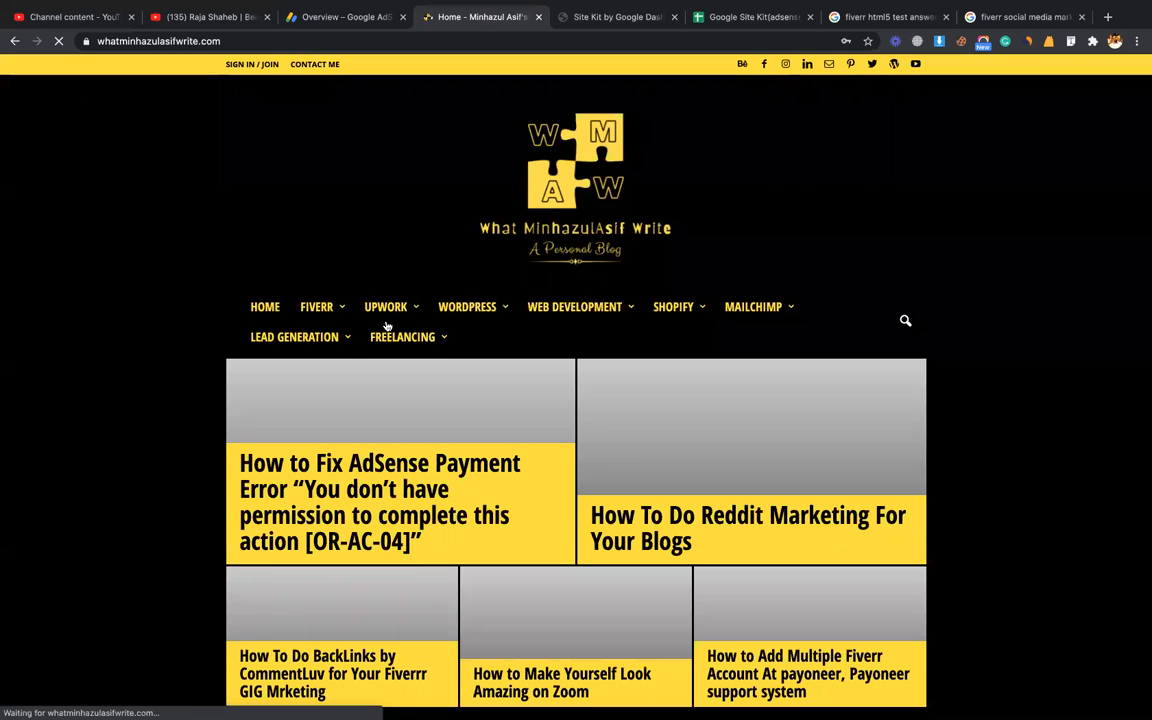
scroll(386, 330, down, 5)
scroll(388, 325, down, 8)
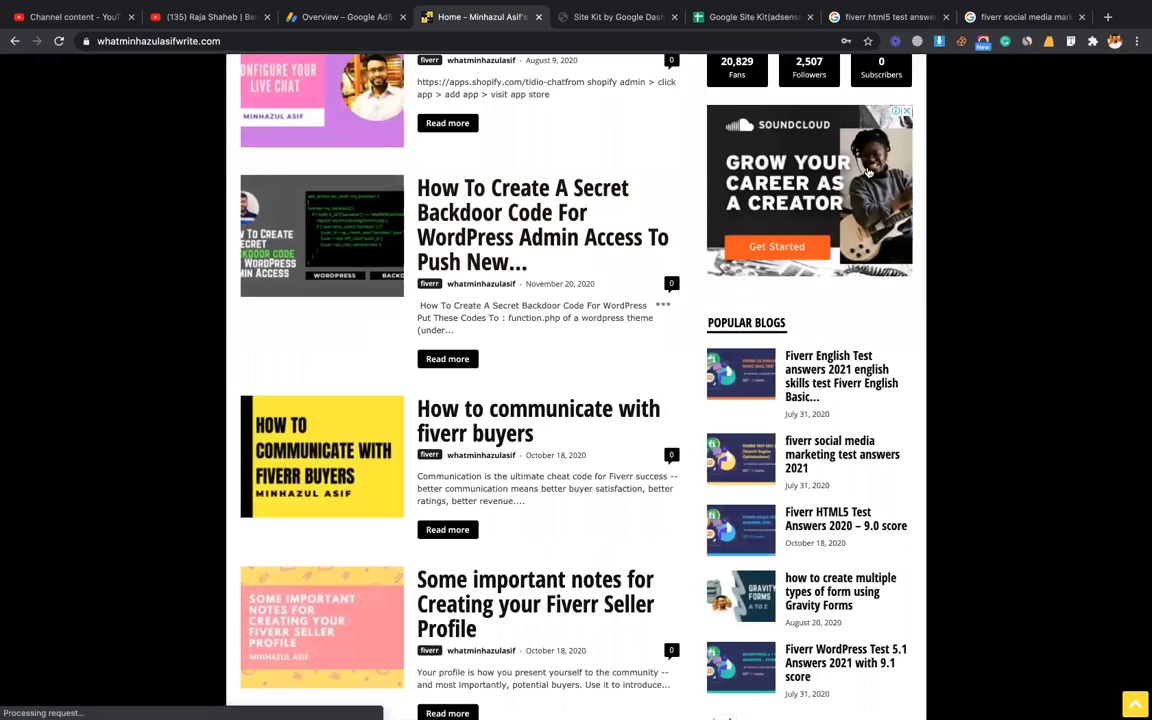
scroll(805, 190, up, 2)
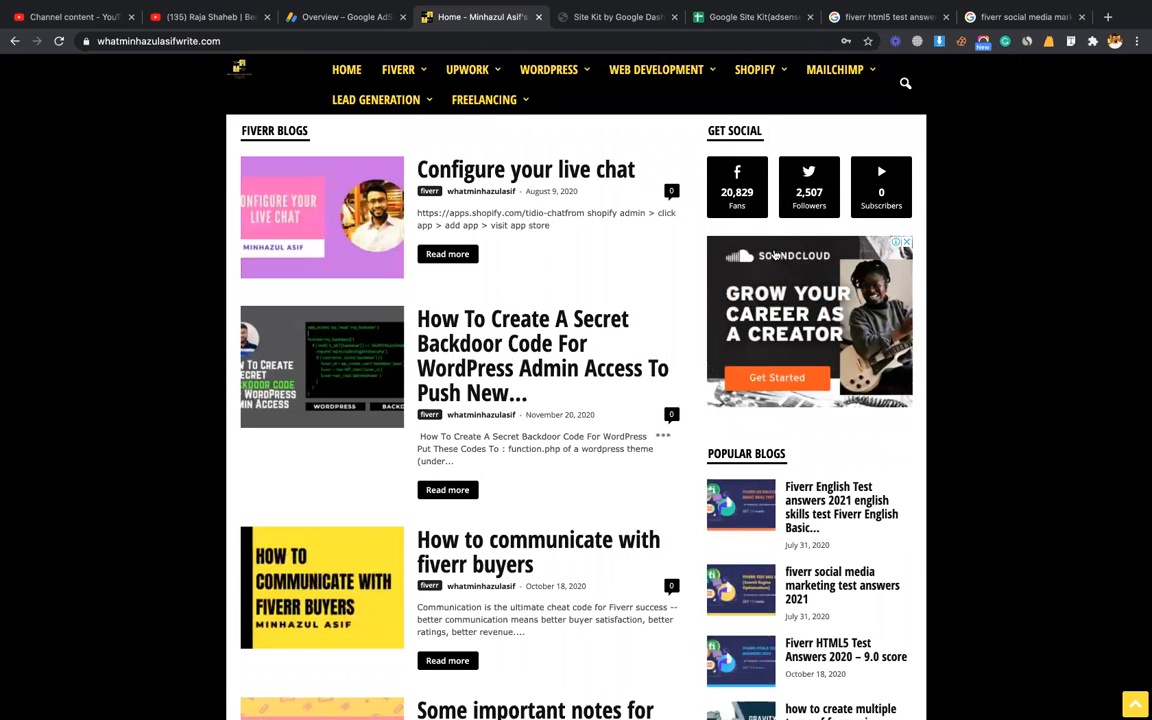
scroll(762, 313, down, 10)
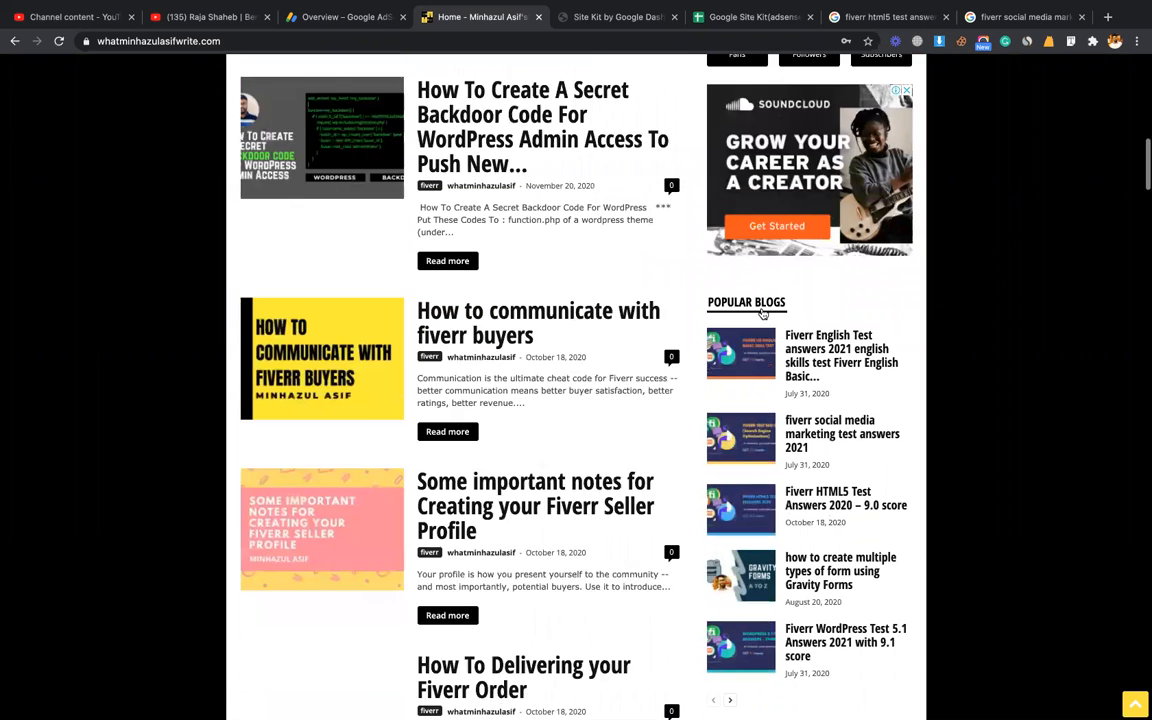
scroll(762, 314, down, 15)
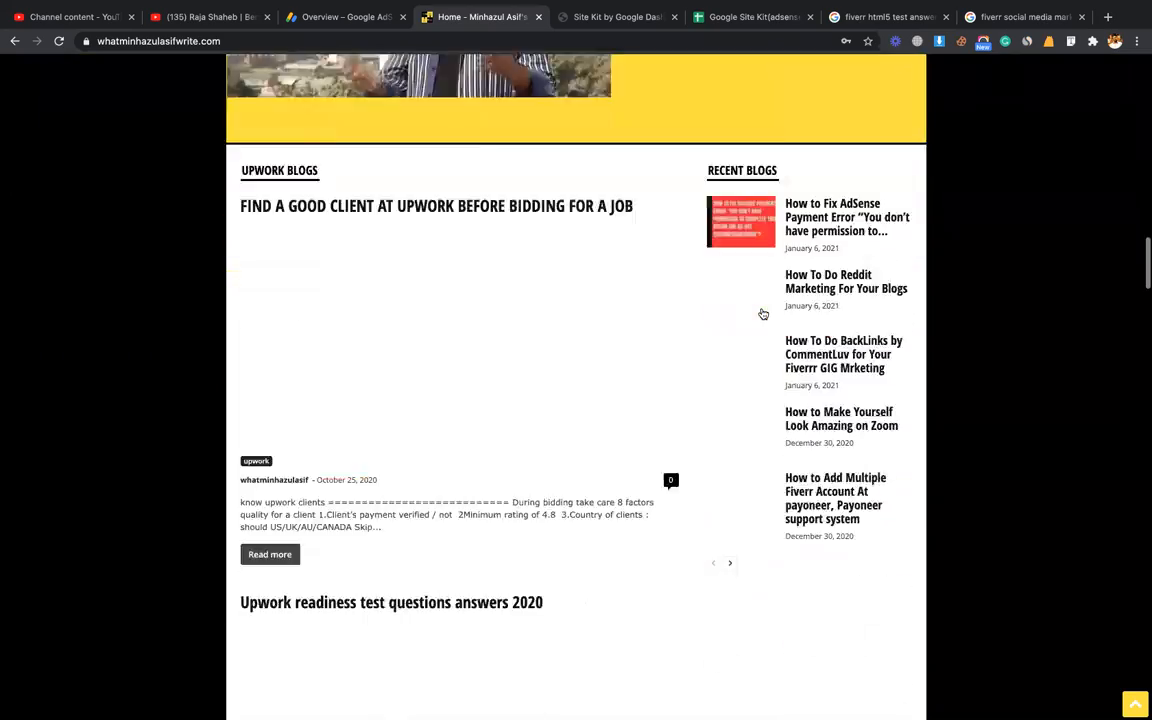
scroll(762, 314, down, 15)
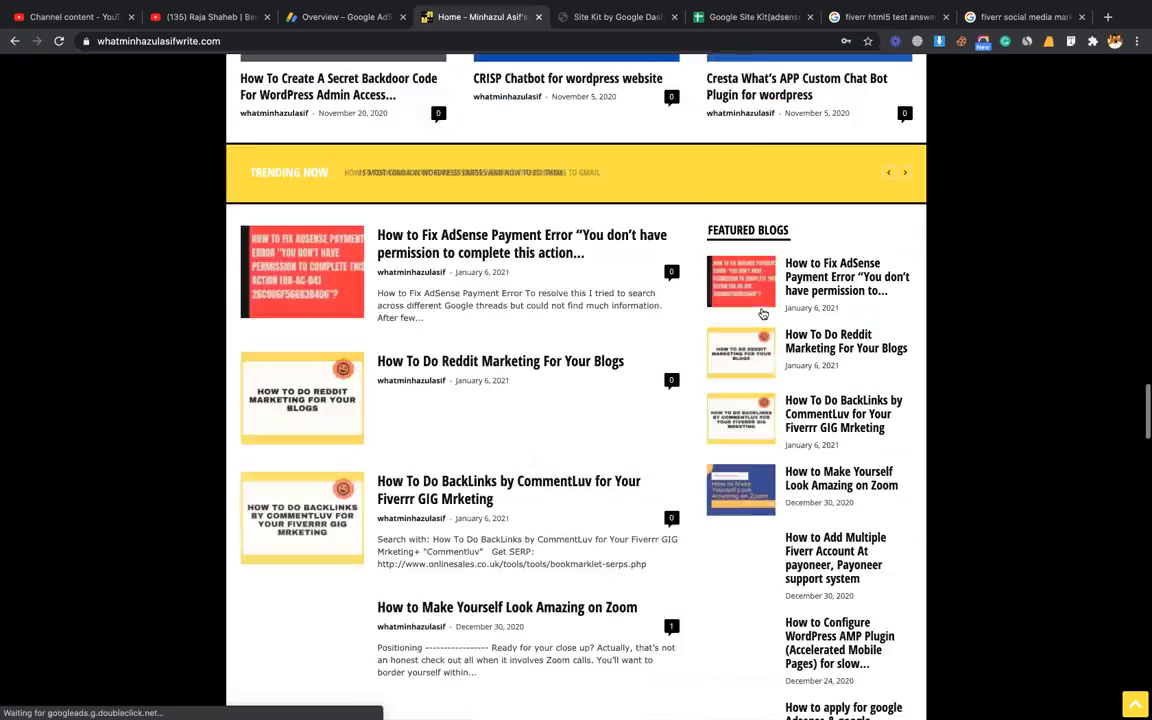
scroll(762, 314, down, 15)
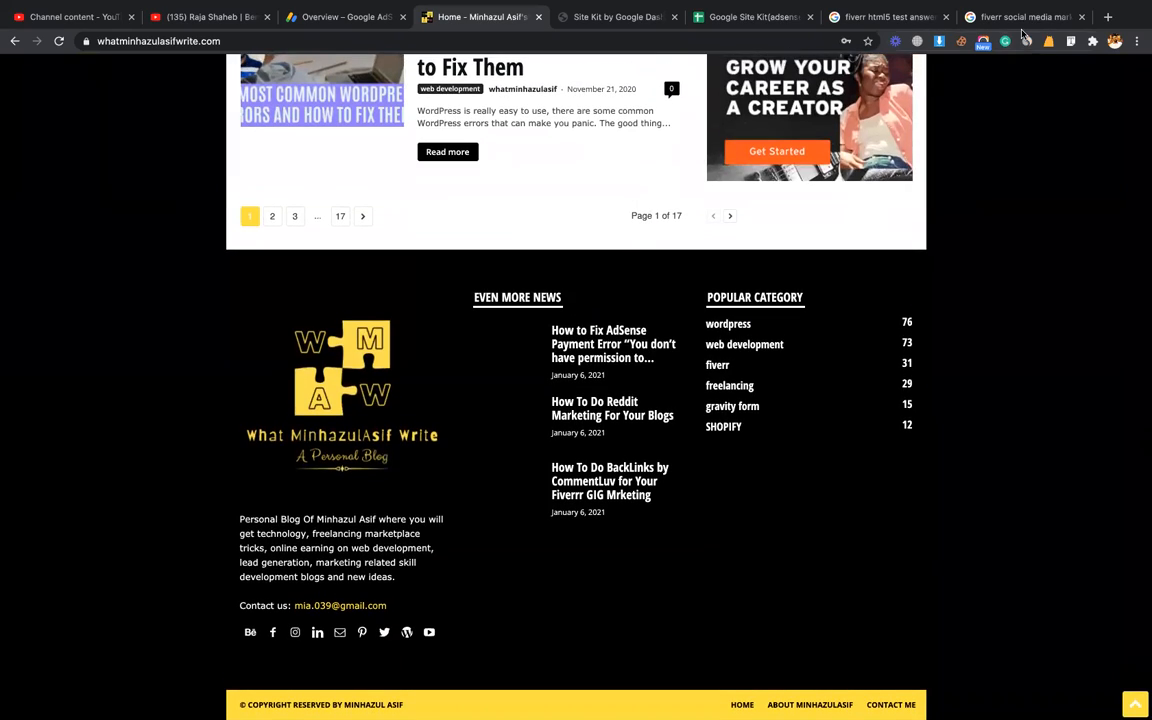
Open the developerszone.net home page in a new browser tab
click(1107, 17)
text(dev)
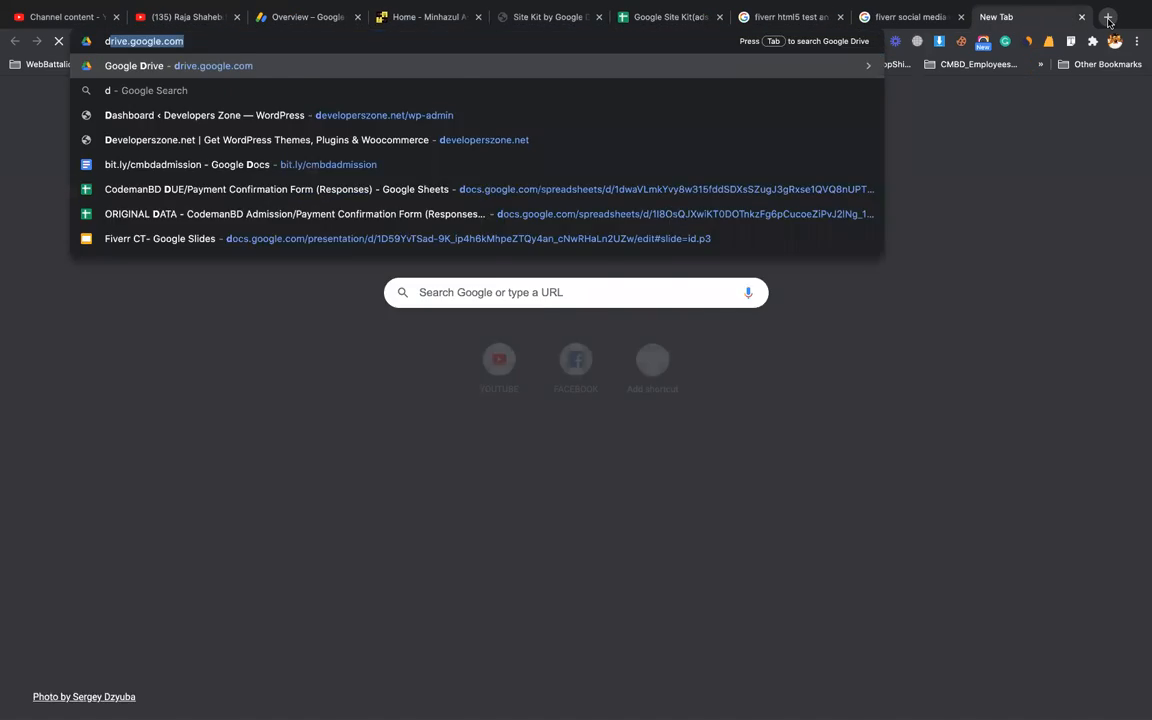
key(Right)
key(BackSpace)
key(BackSpace)
key(BackSpace)
key(BackSpace)
key(BackSpace)
key(BackSpace)
key(BackSpace)
key(BackSpace)
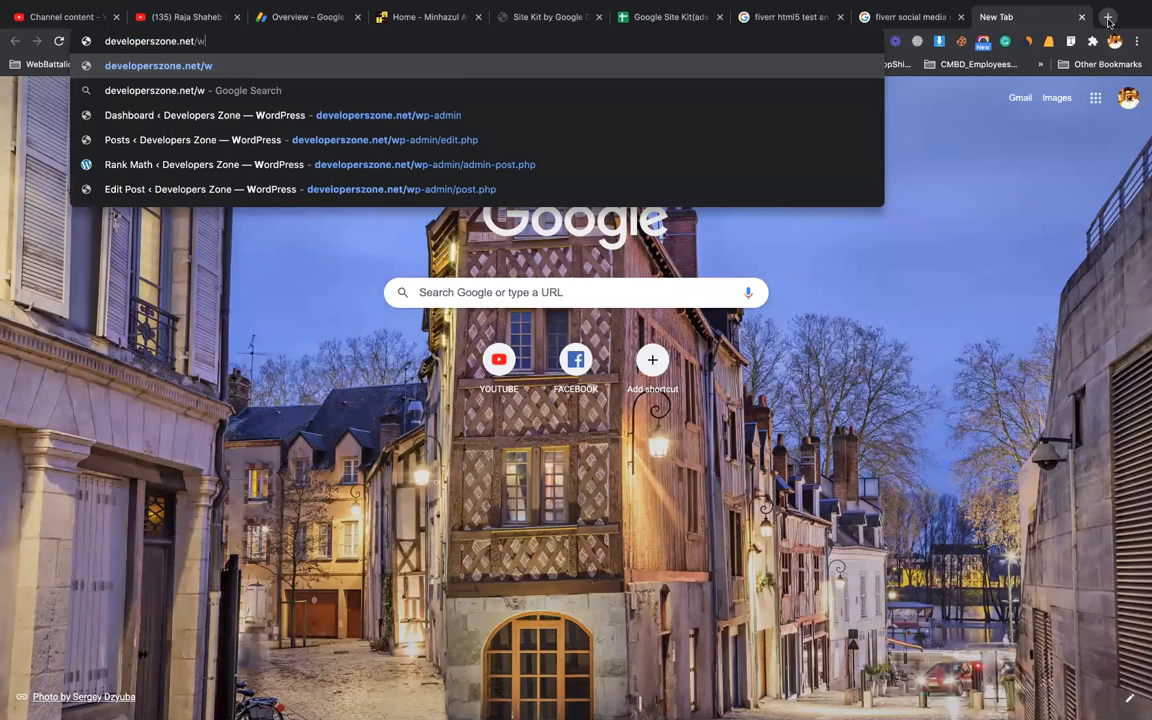
key(Return)
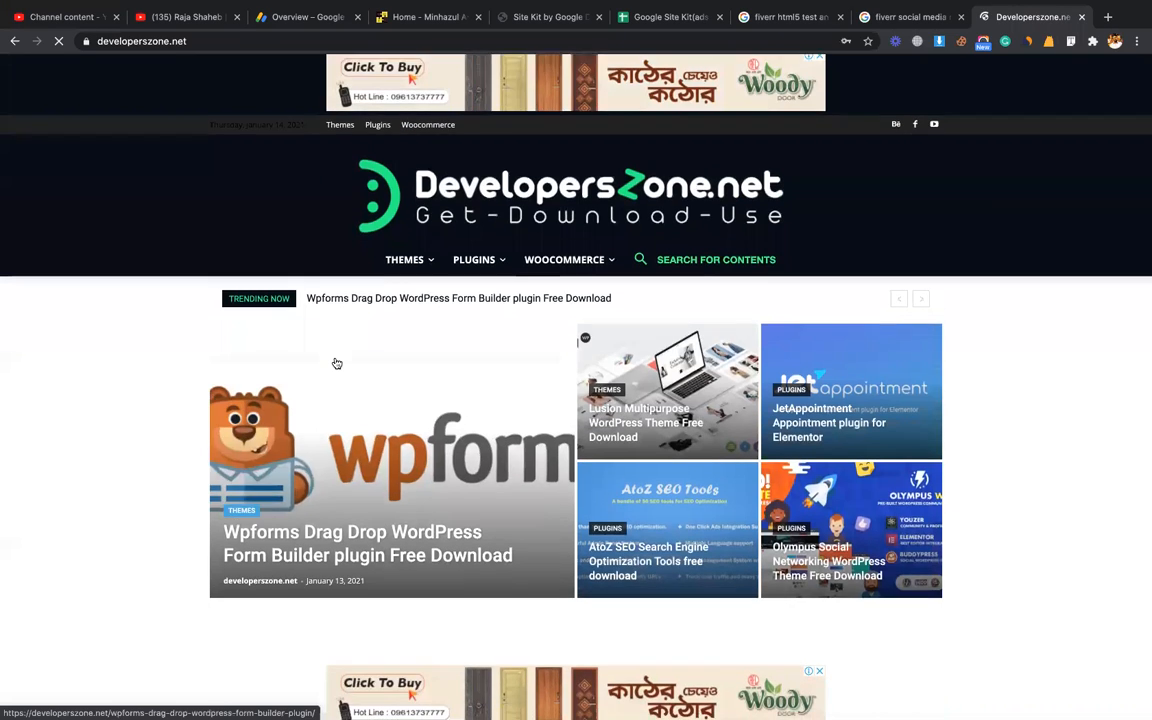
Examine where ads are placed on the developerszone.net home page, from the header down to the footer
scroll(334, 363, down, 4)
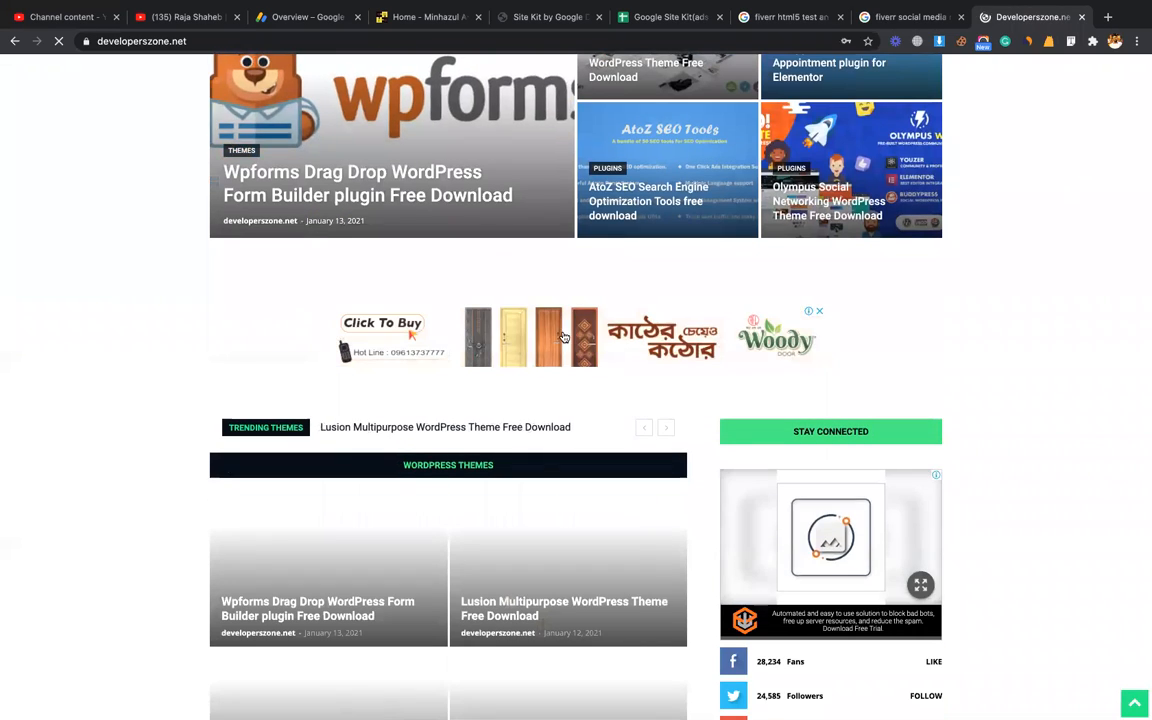
scroll(565, 339, down, 2)
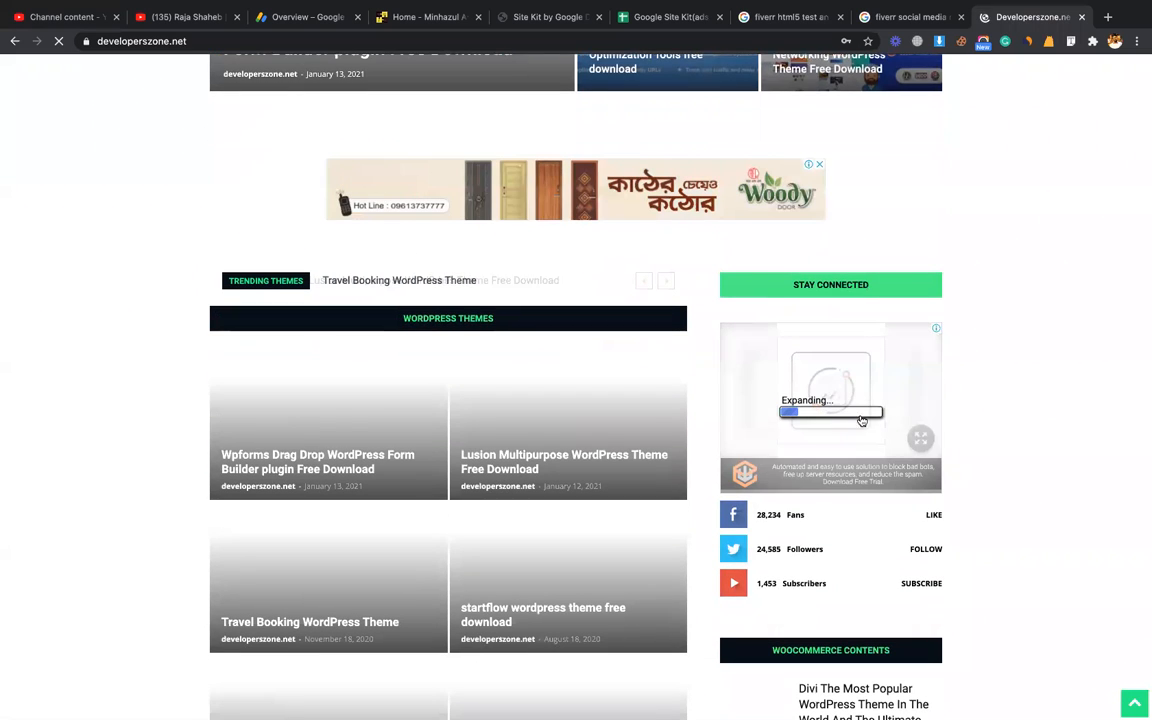
scroll(548, 478, down, 5)
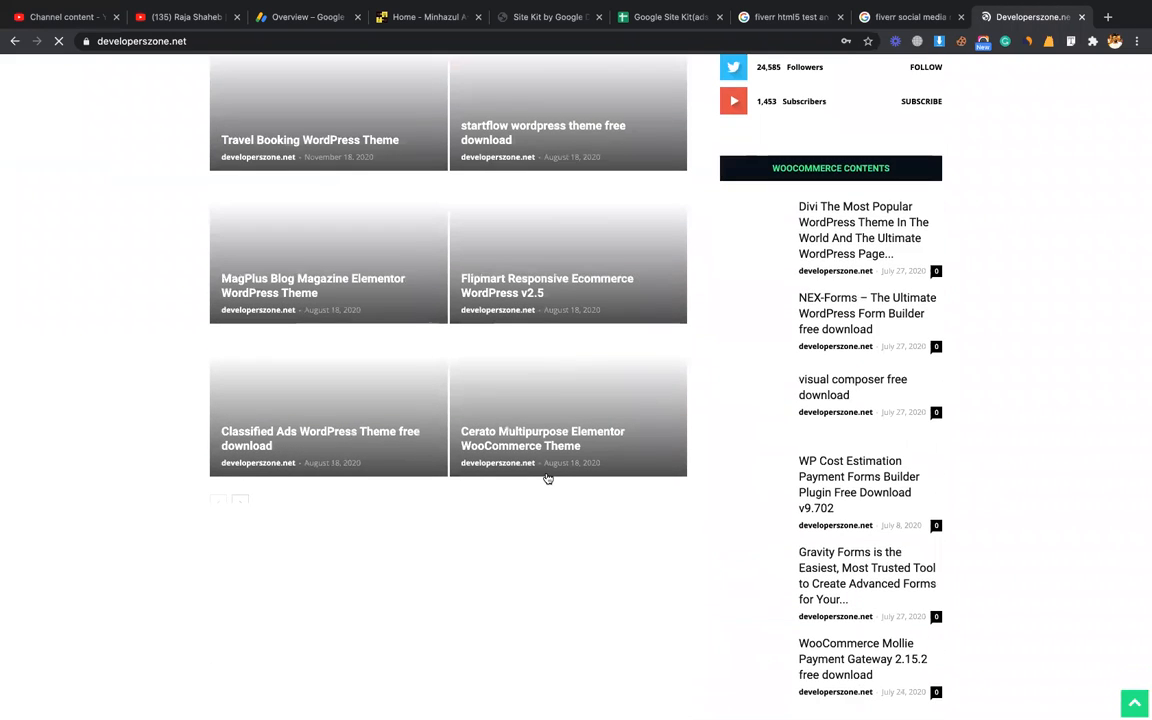
scroll(548, 478, down, 10)
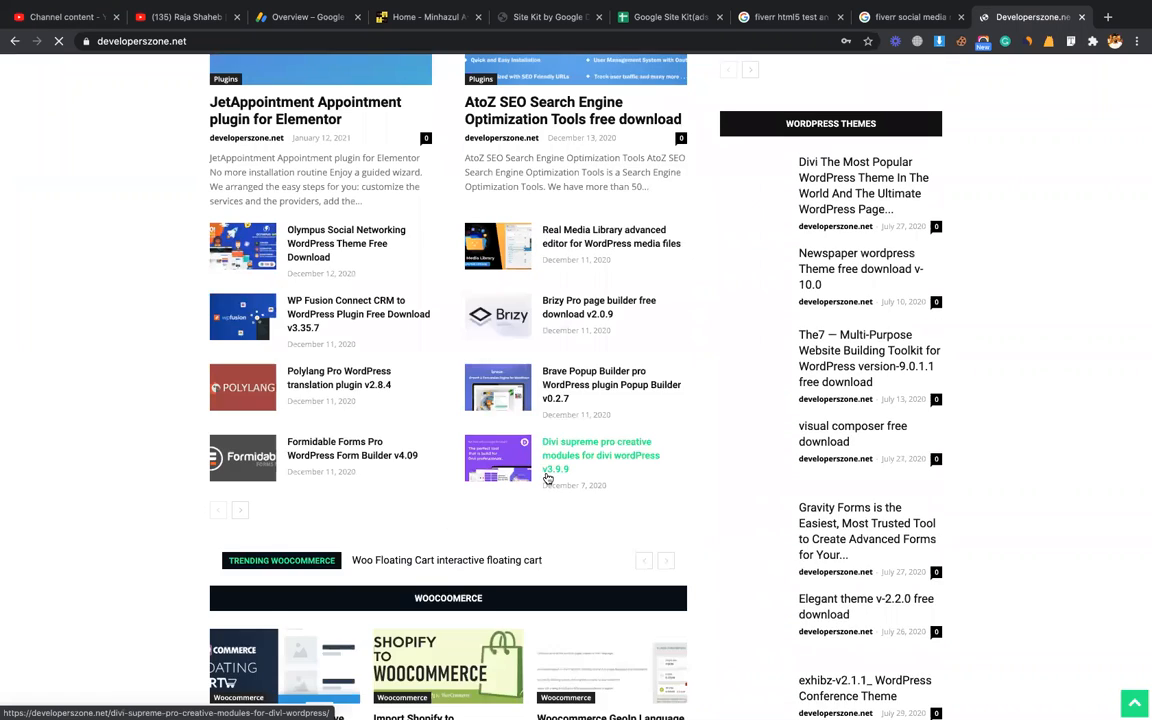
scroll(548, 478, down, 4)
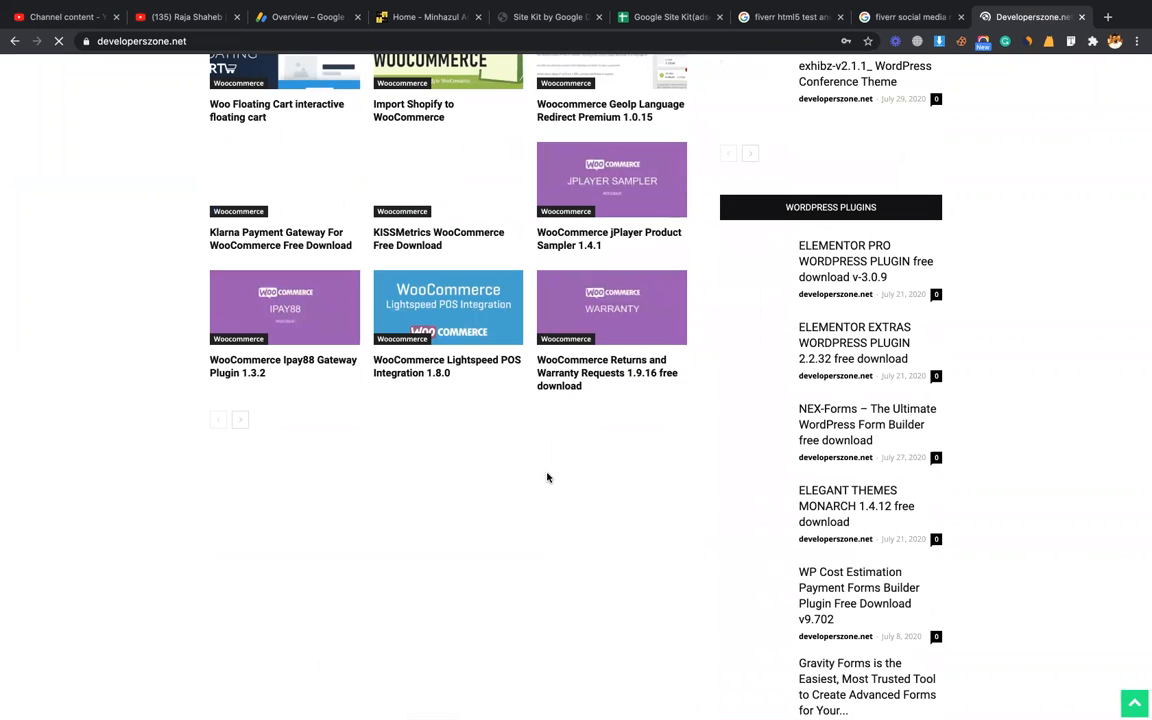
scroll(548, 478, down, 4)
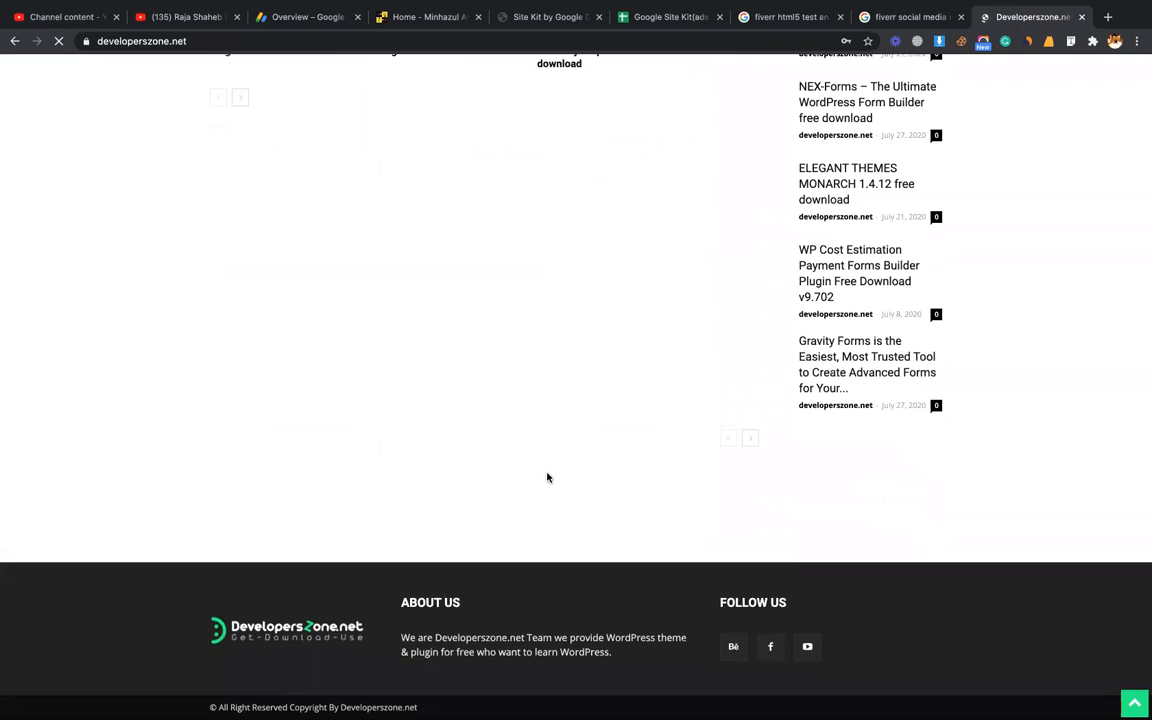
scroll(548, 478, up, 6)
scroll(831, 255, down, 3)
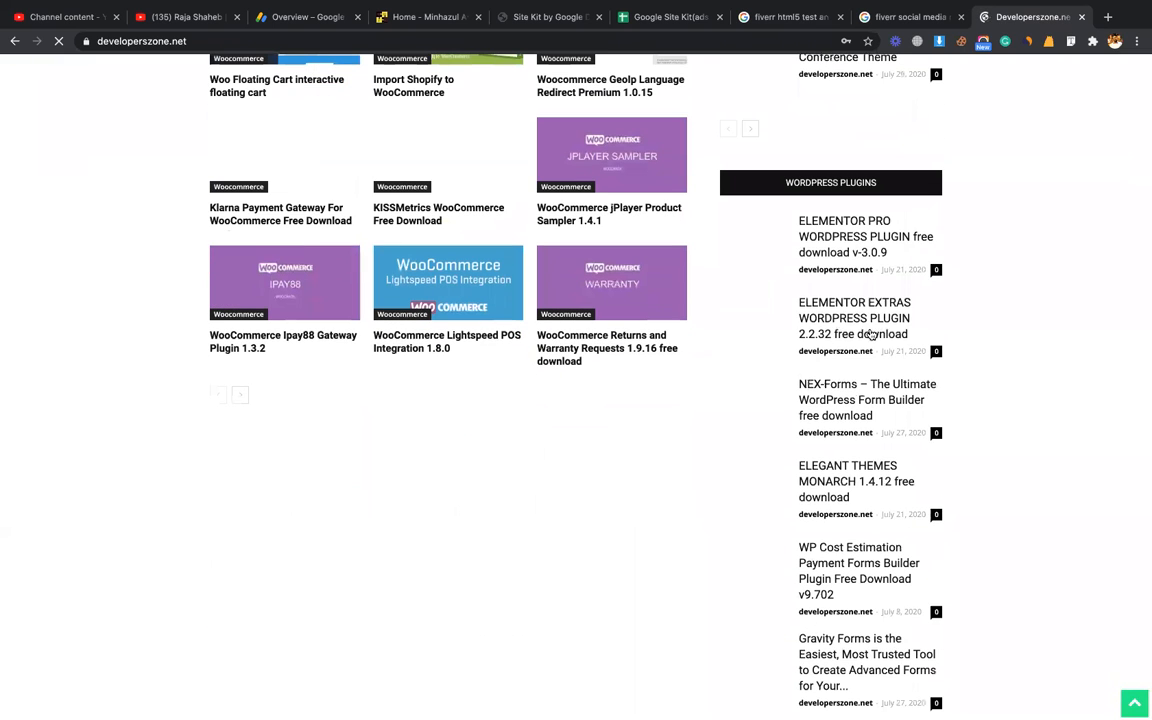
Open the Elementor Pro WordPress plugin article on developerszone.net and examine its ad placement down to the footer
click(831, 255)
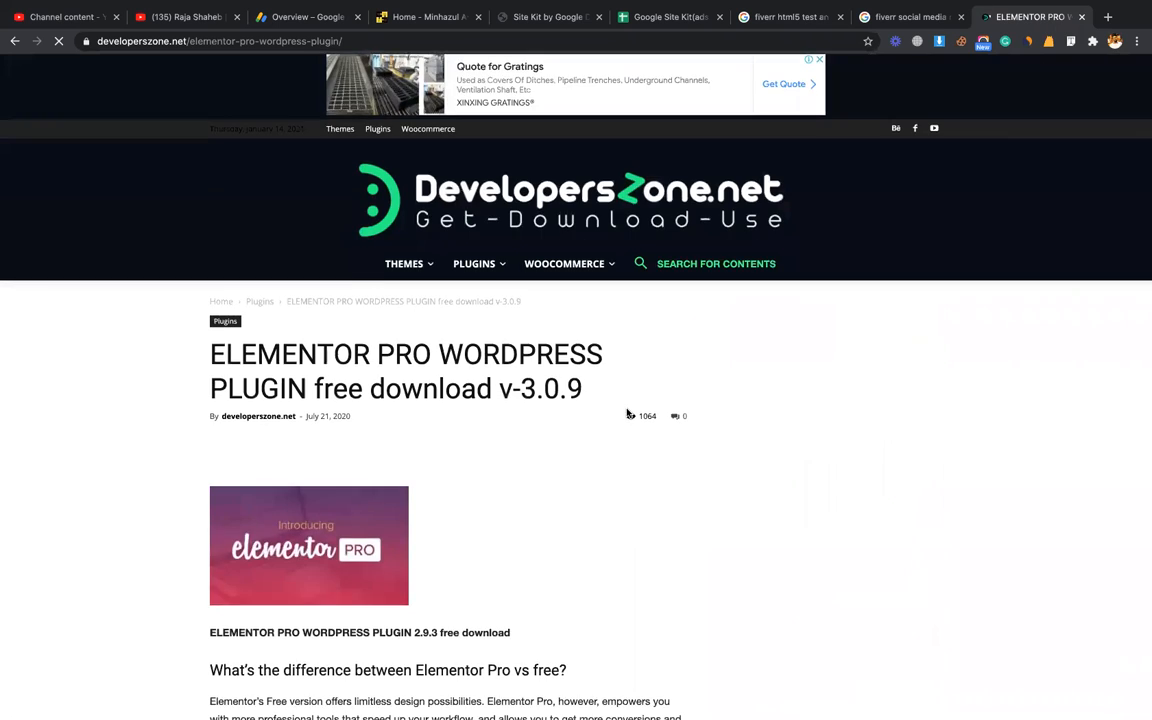
scroll(627, 412, down, 15)
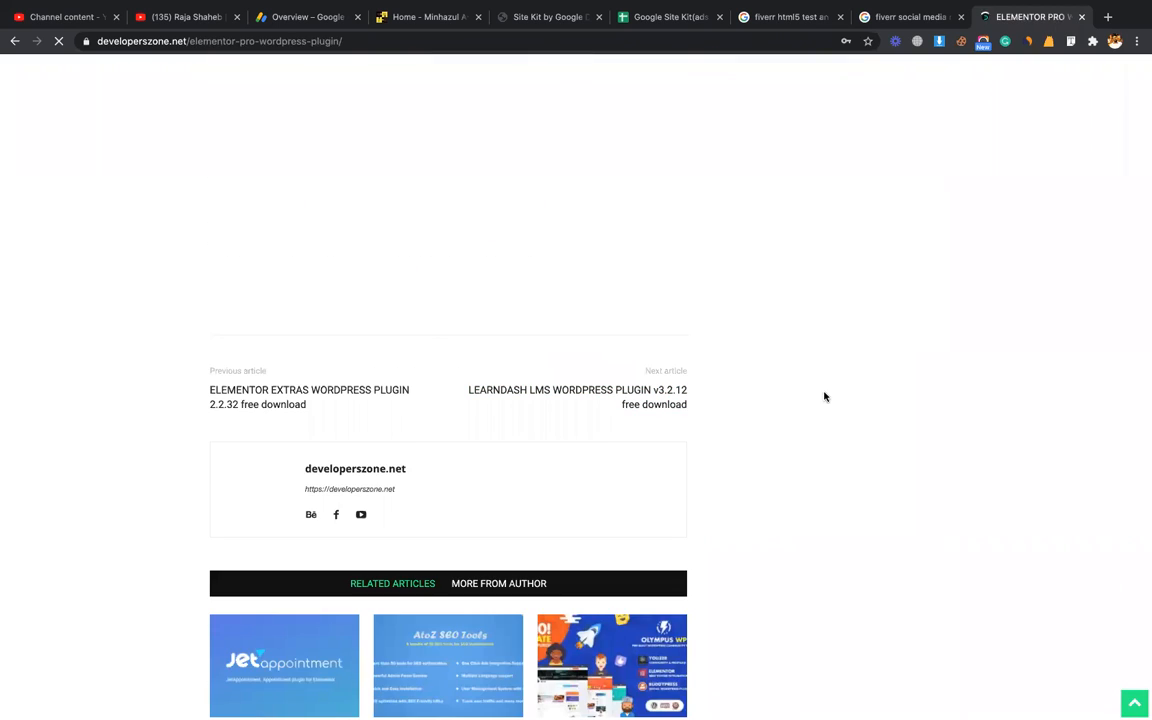
scroll(824, 397, down, 6)
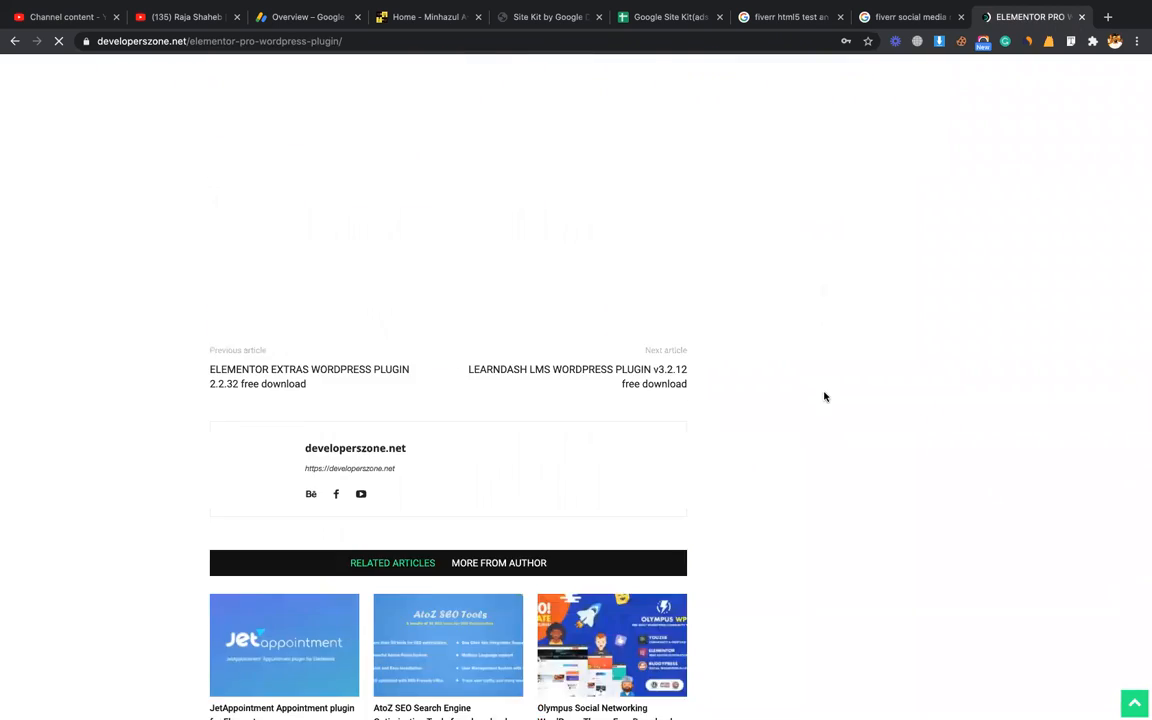
scroll(824, 397, down, 4)
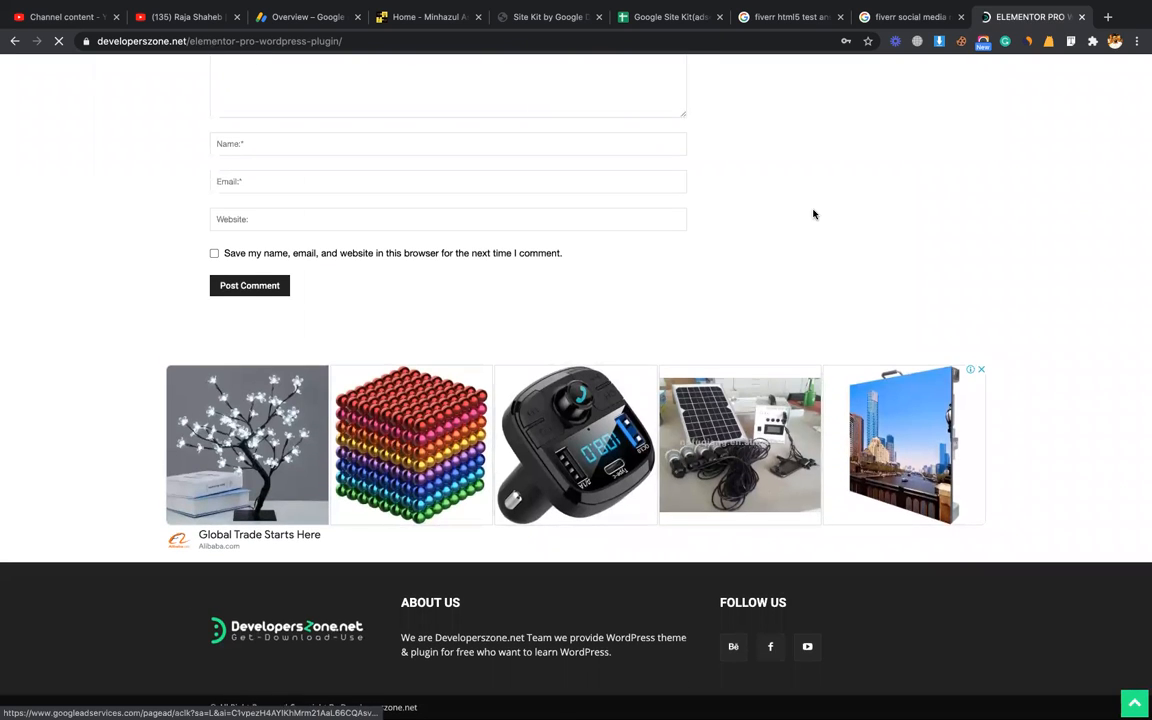
scroll(640, 555, down, 15)
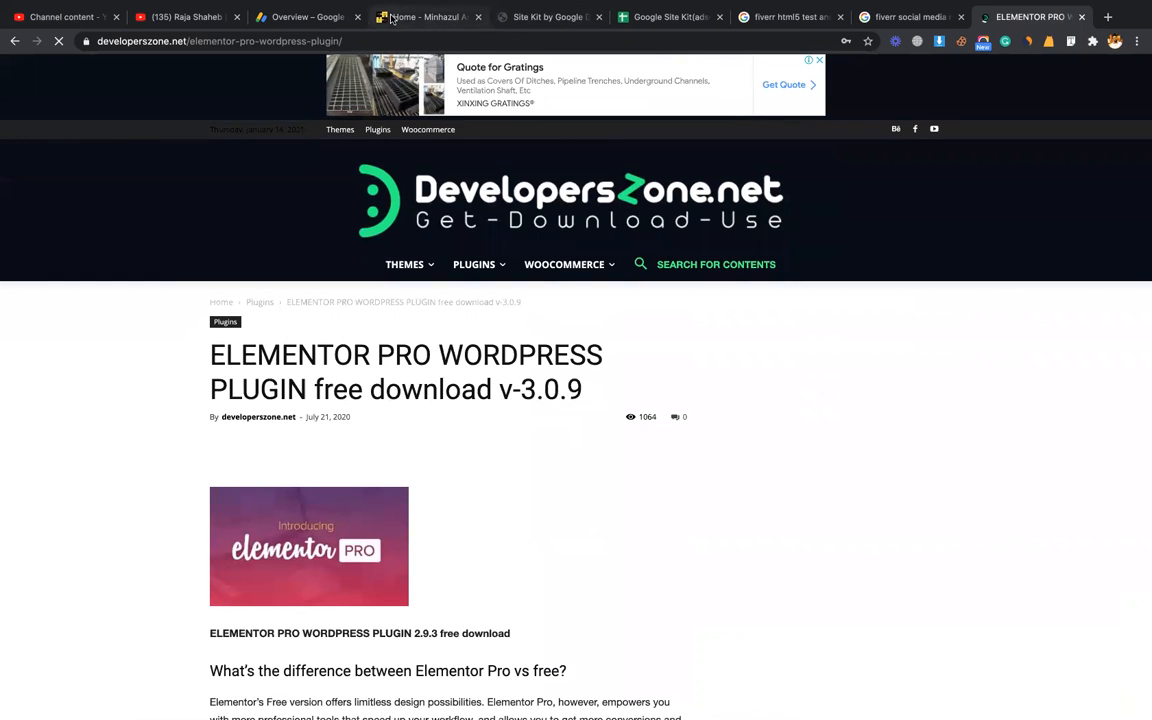
Review the AdSense ad settings preview for zorait.com and the Site Kit dashboard with its connected services
click(310, 17)
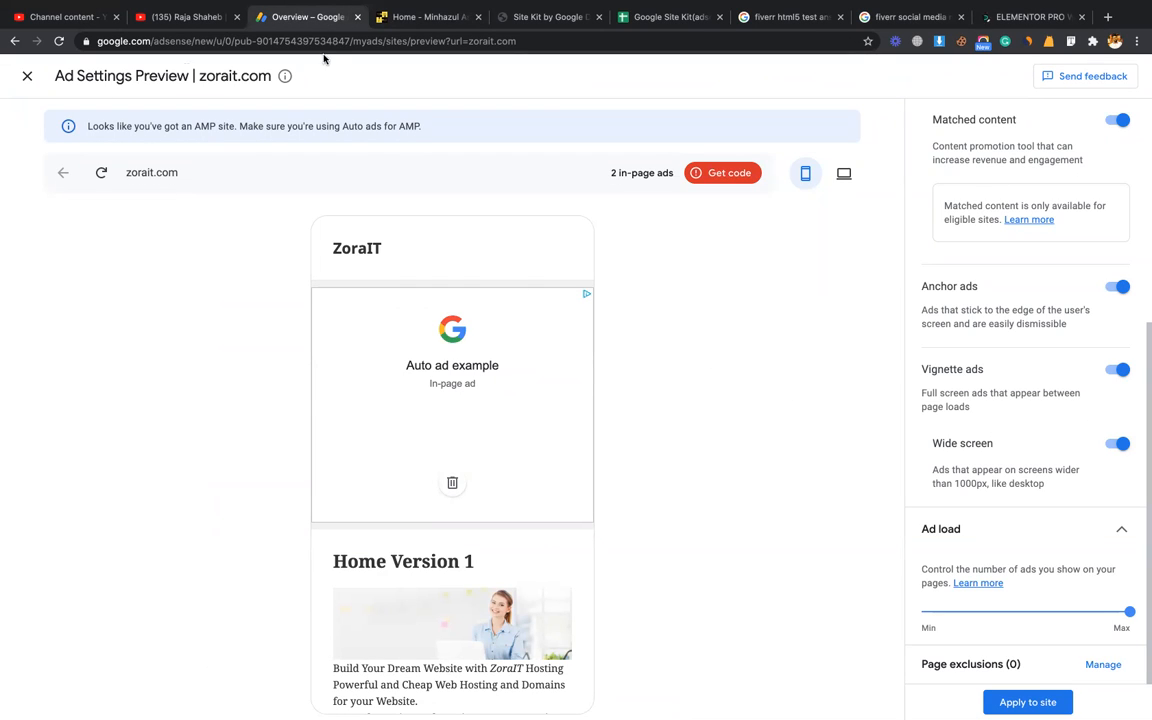
click(545, 17)
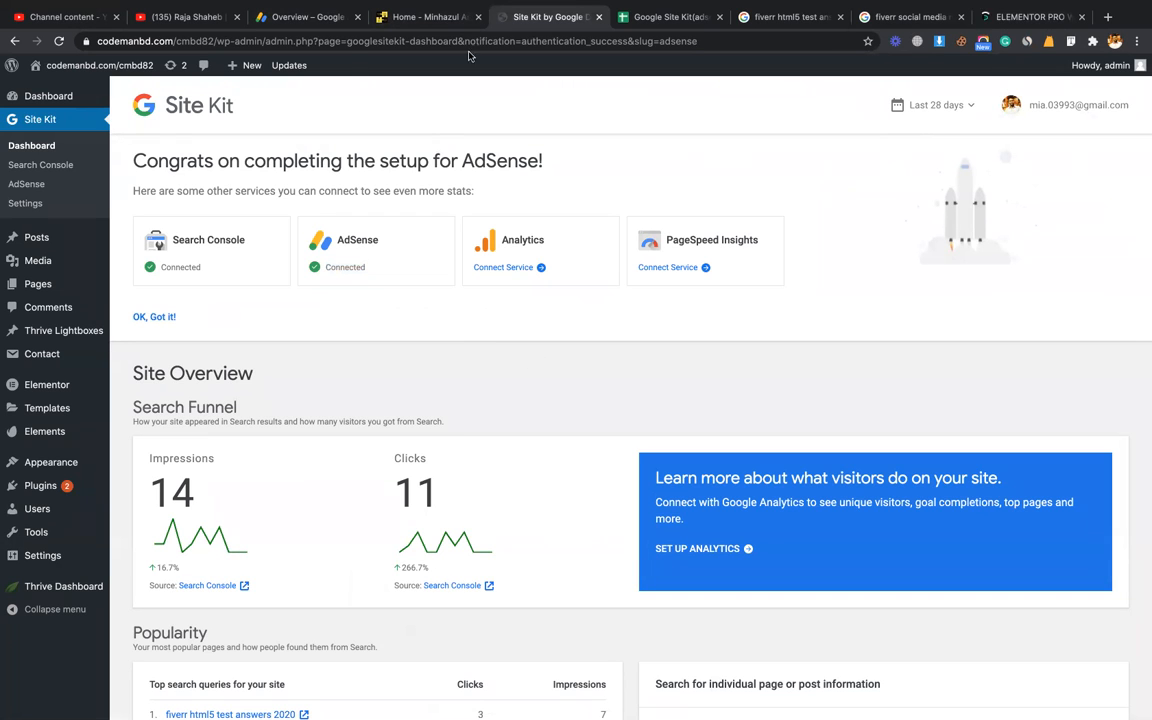
click(338, 20)
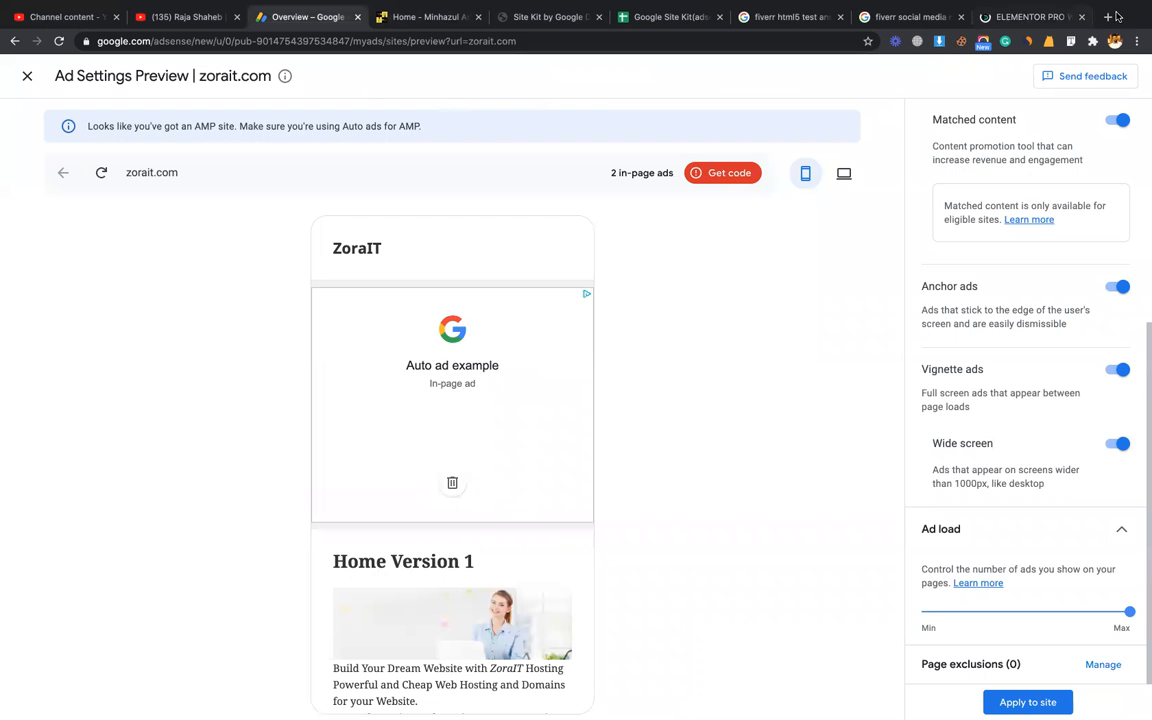
Search Google for "google analytics" in place of the Elementor Pro article and open the Google Analytics site
click(1040, 12)
click(508, 37)
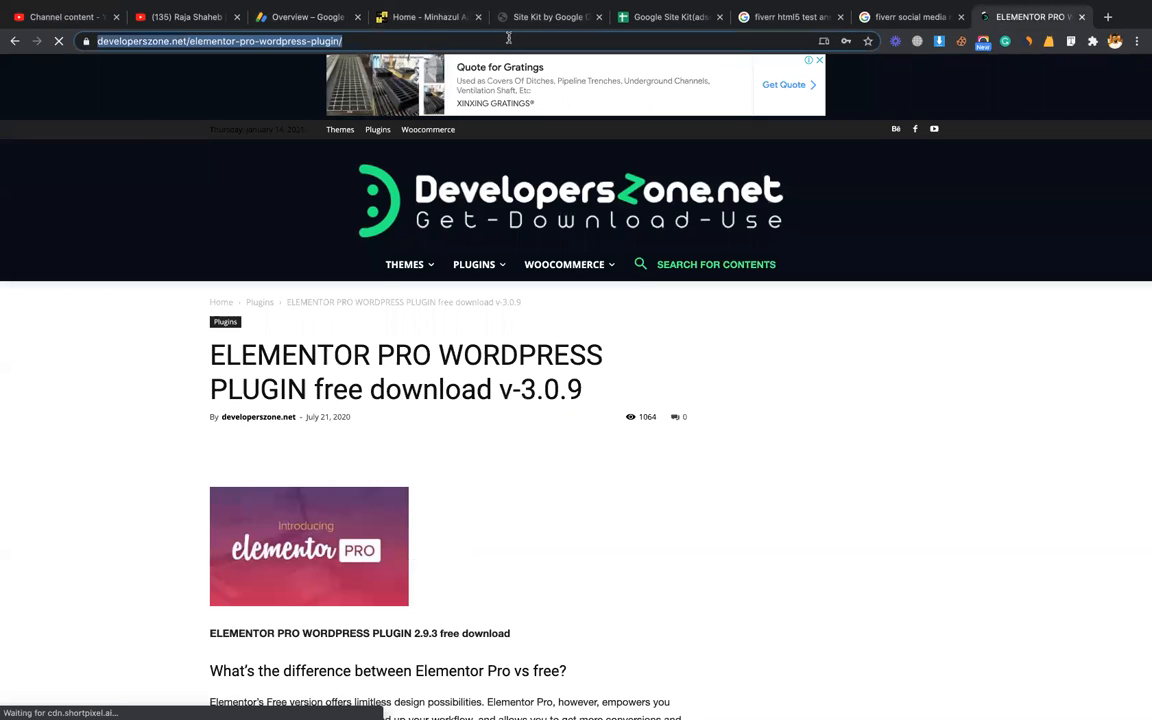
text(google a)
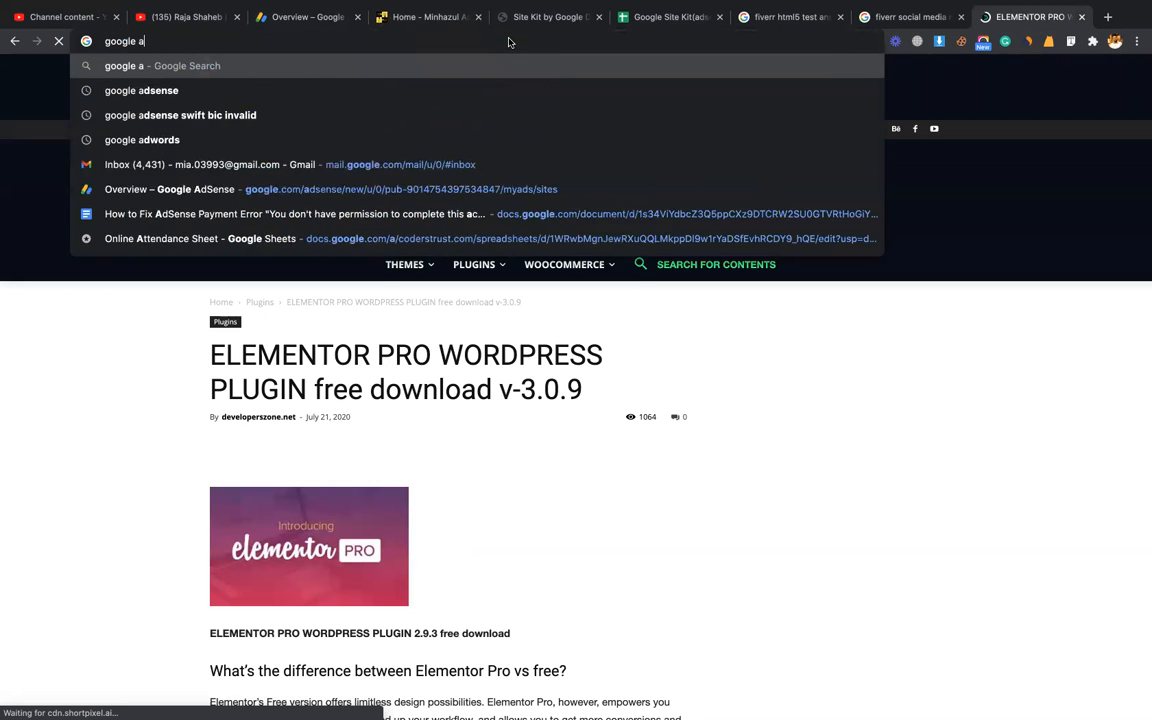
text(nalytics)
key(Return)
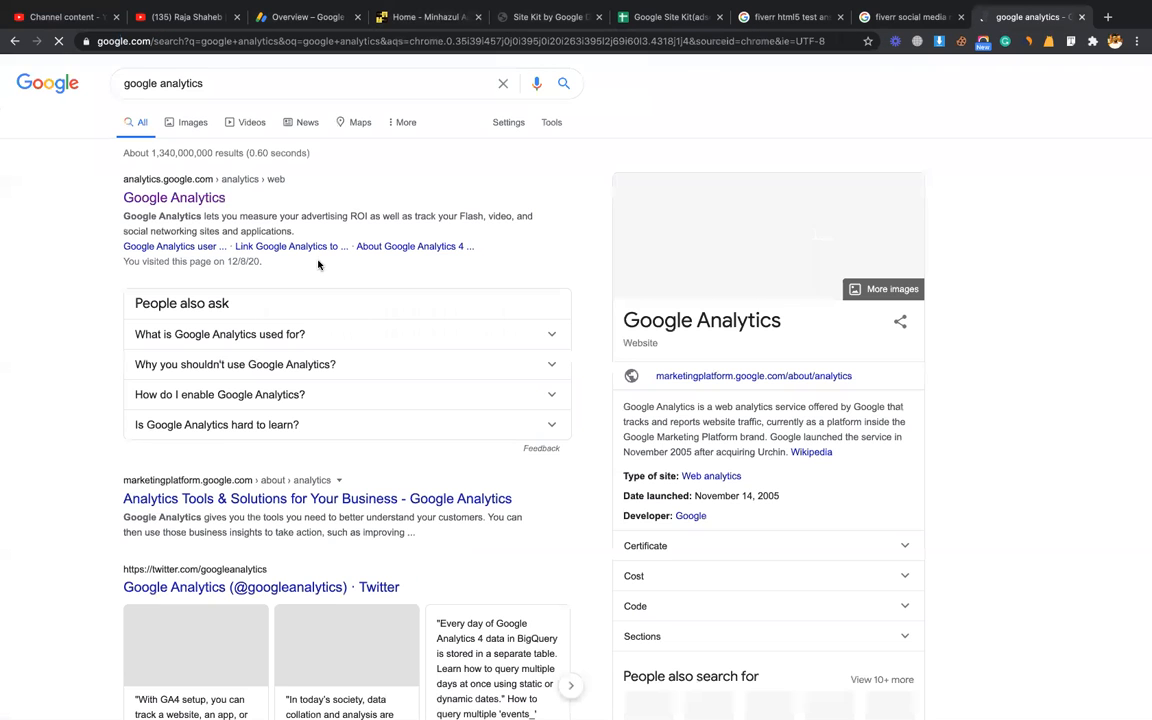
click(197, 201)
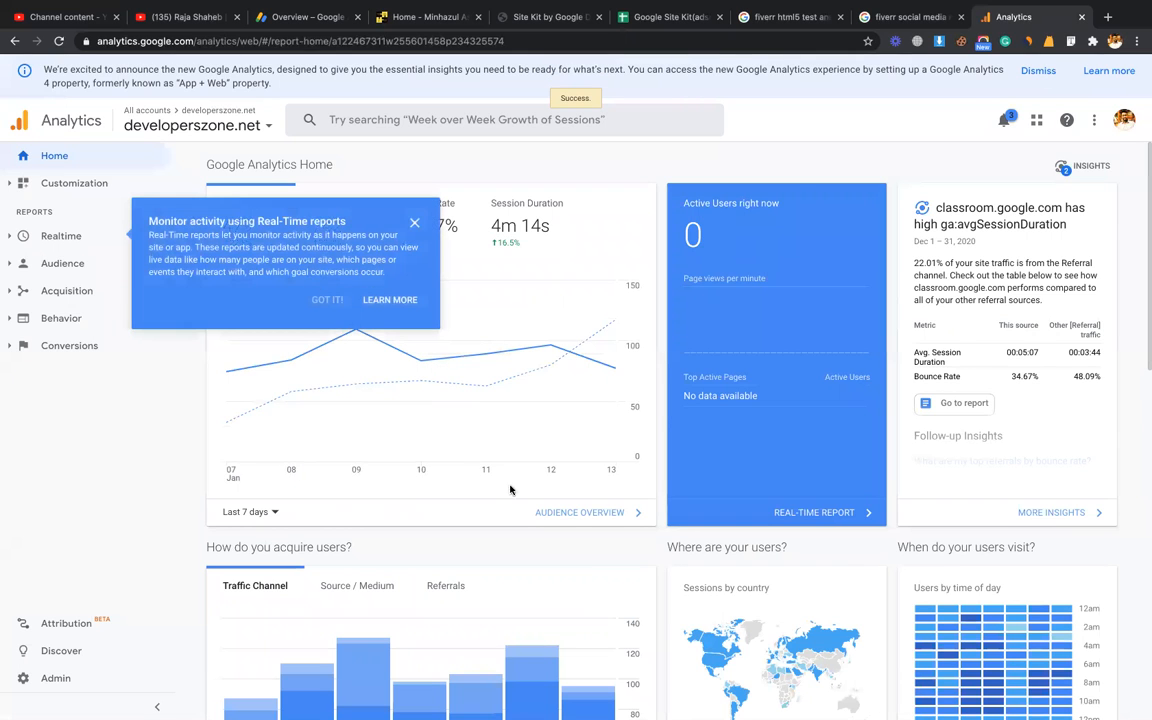
Dismiss the Real-Time reports tip, look through the Analytics property list, and stay on the developerszone.net property
click(414, 222)
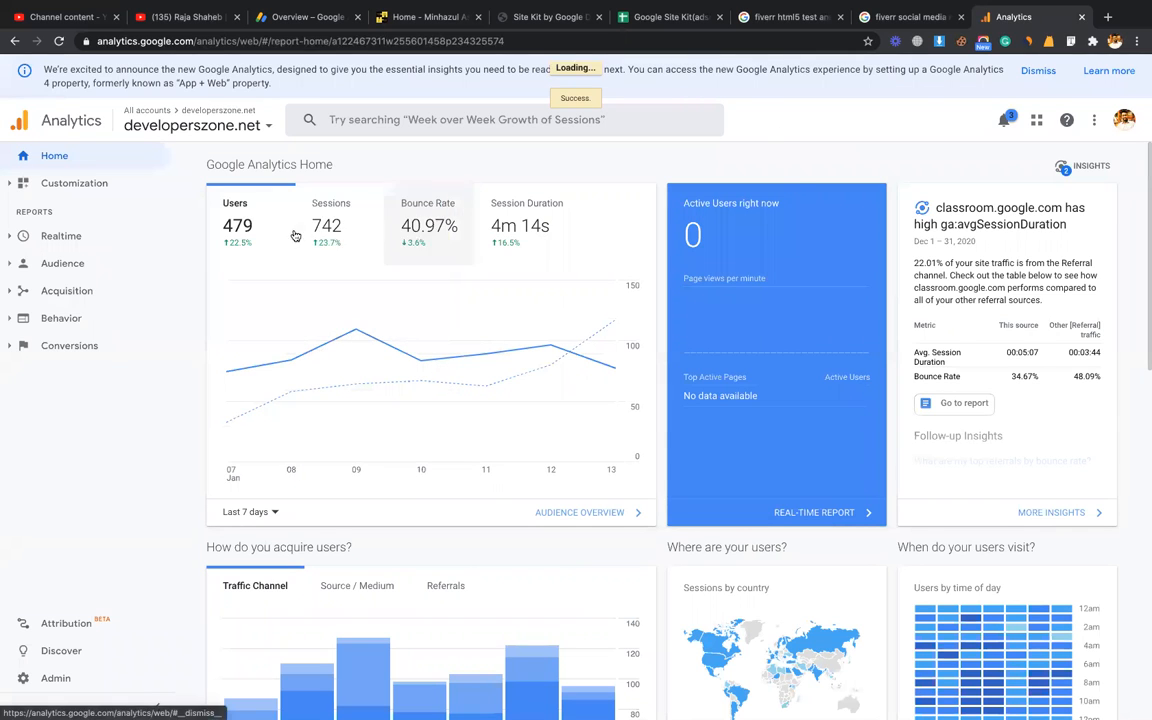
scroll(415, 358, down, 1)
scroll(415, 358, down, 2)
scroll(415, 358, up, 3)
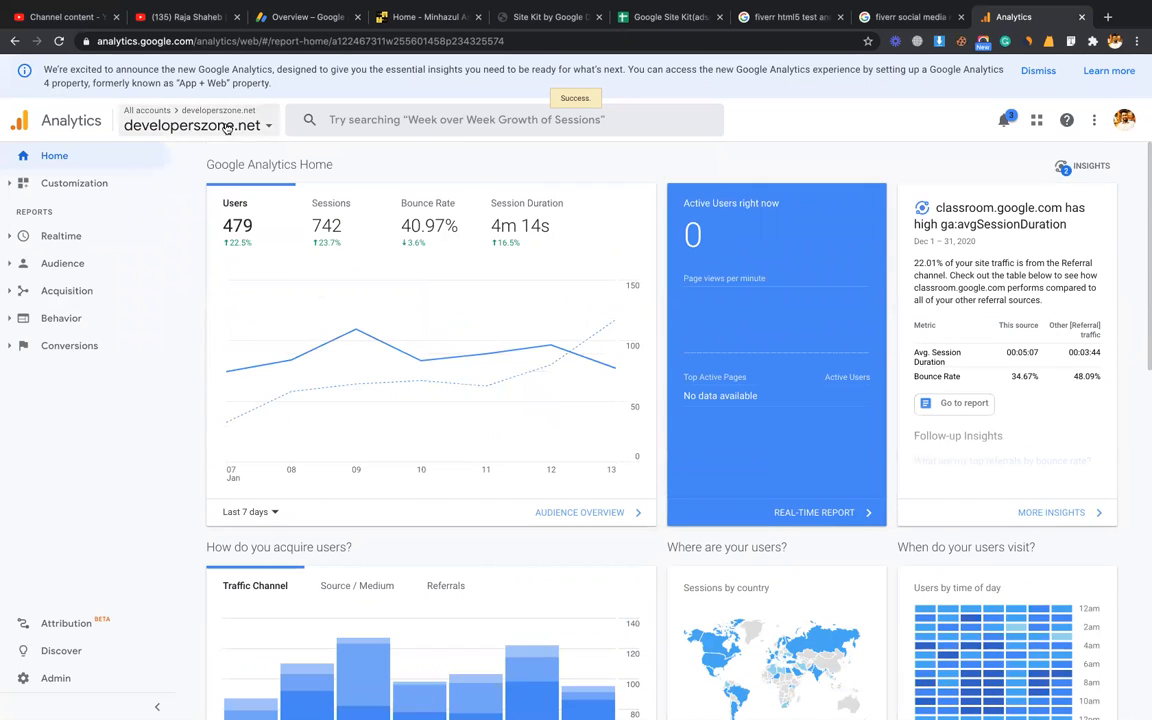
click(192, 125)
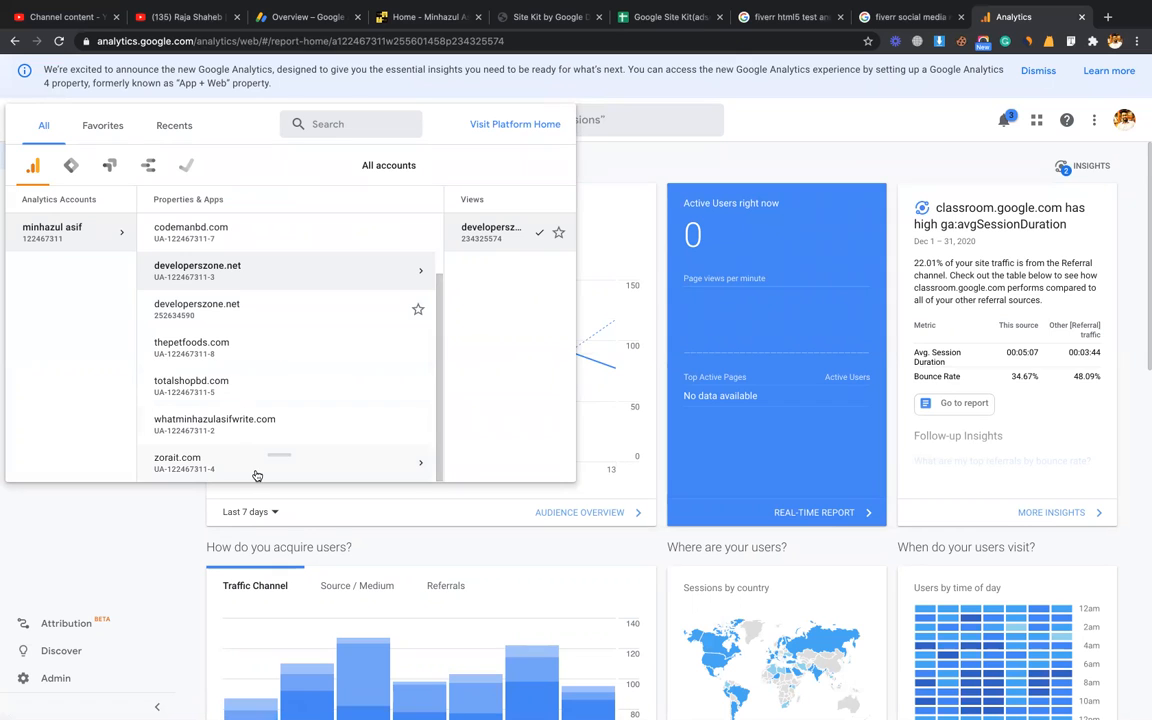
click(771, 154)
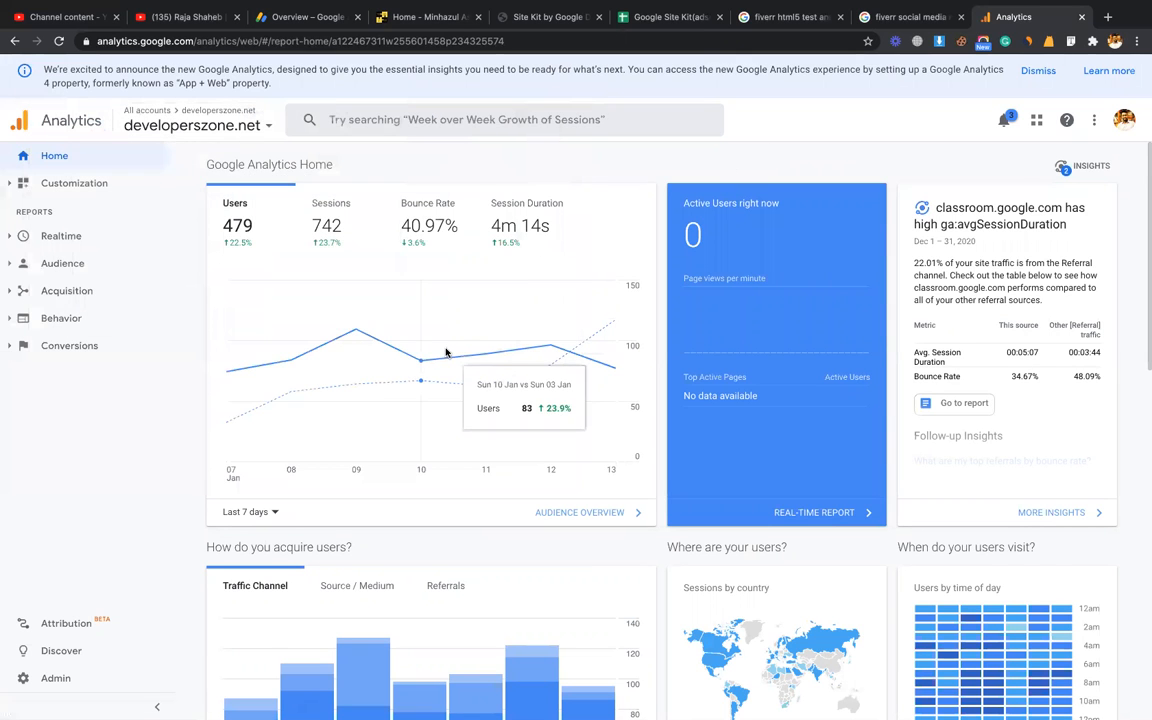
Examine the user acquisition chart by traffic channel, and switch it to the Source / Medium breakdown
scroll(445, 355, down, 2)
scroll(446, 352, down, 5)
scroll(447, 352, up, 3)
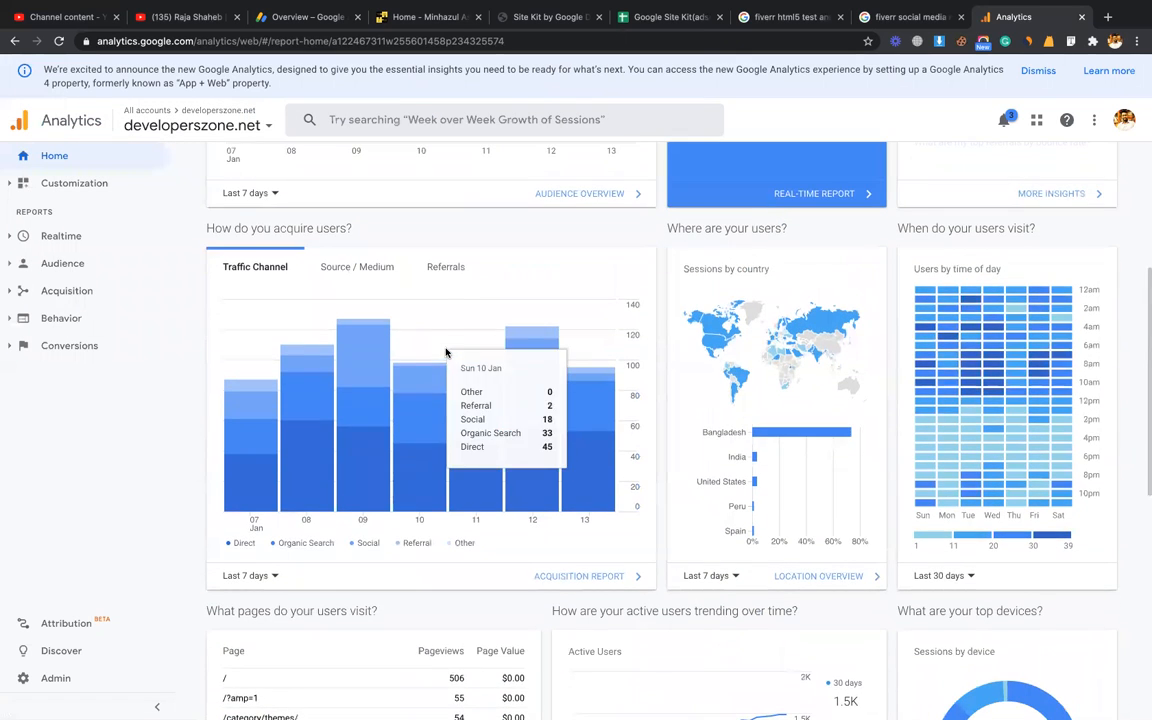
mouse_move(251, 451)
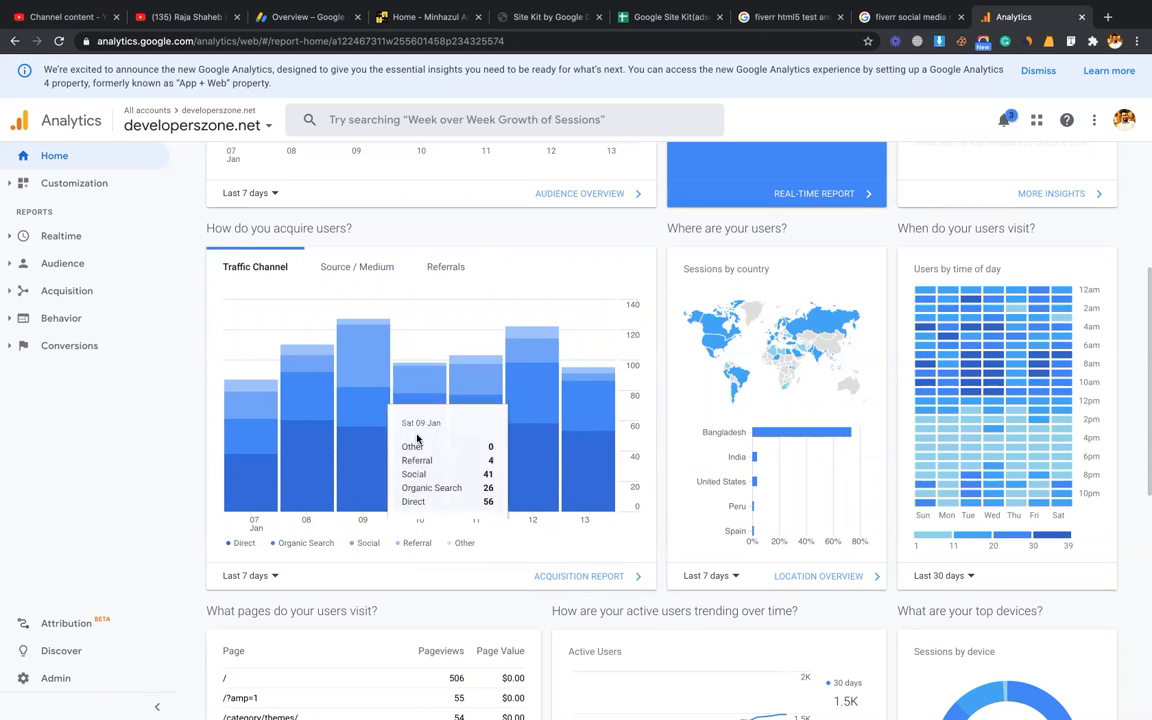
click(356, 270)
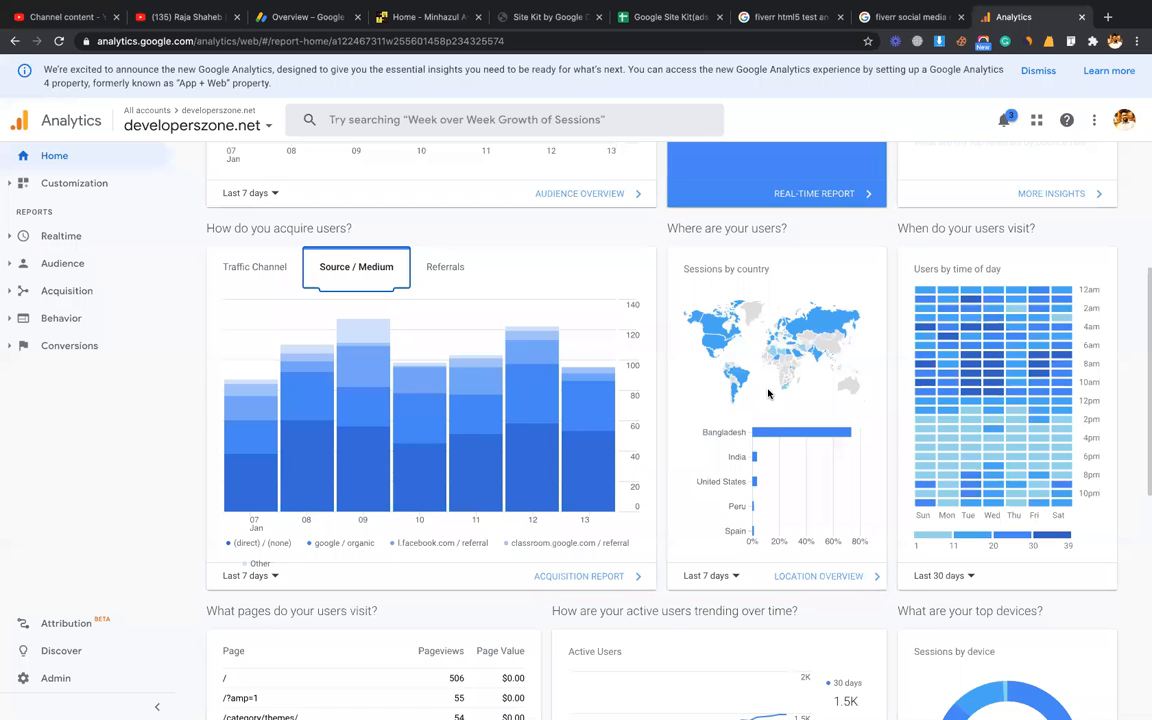
Examine the sessions by country, users by time of day, visited pages, active users and device cards
scroll(768, 393, down, 1)
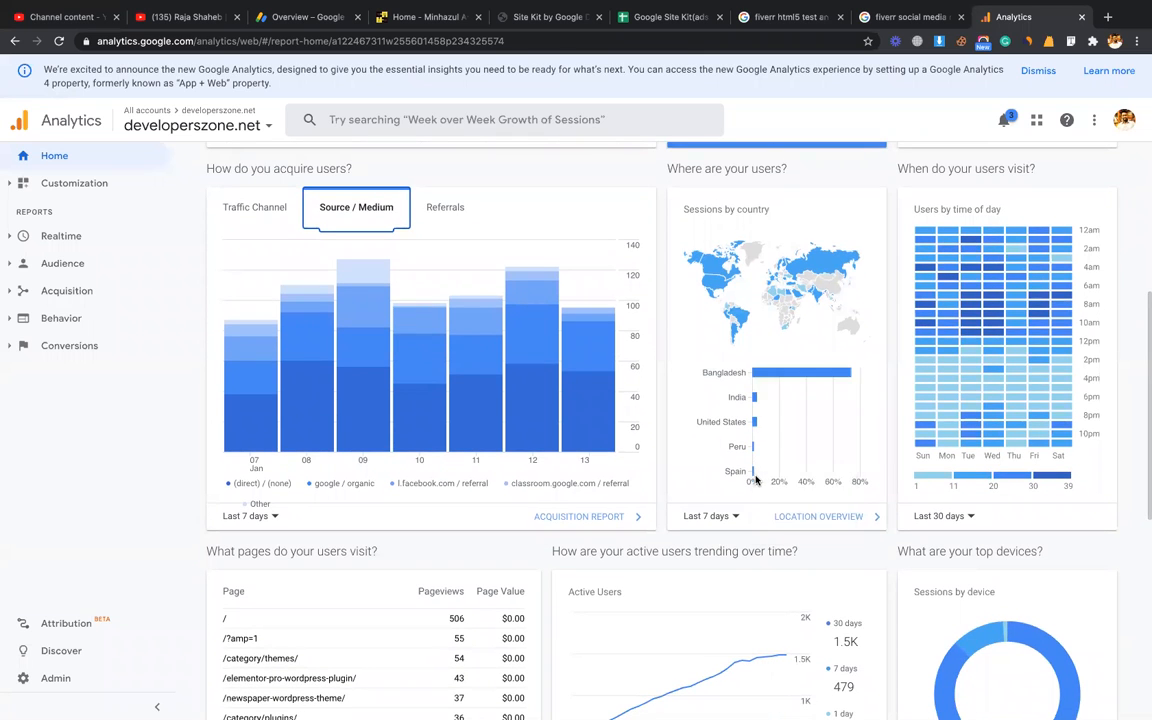
scroll(750, 430, down, 1)
scroll(765, 445, down, 1)
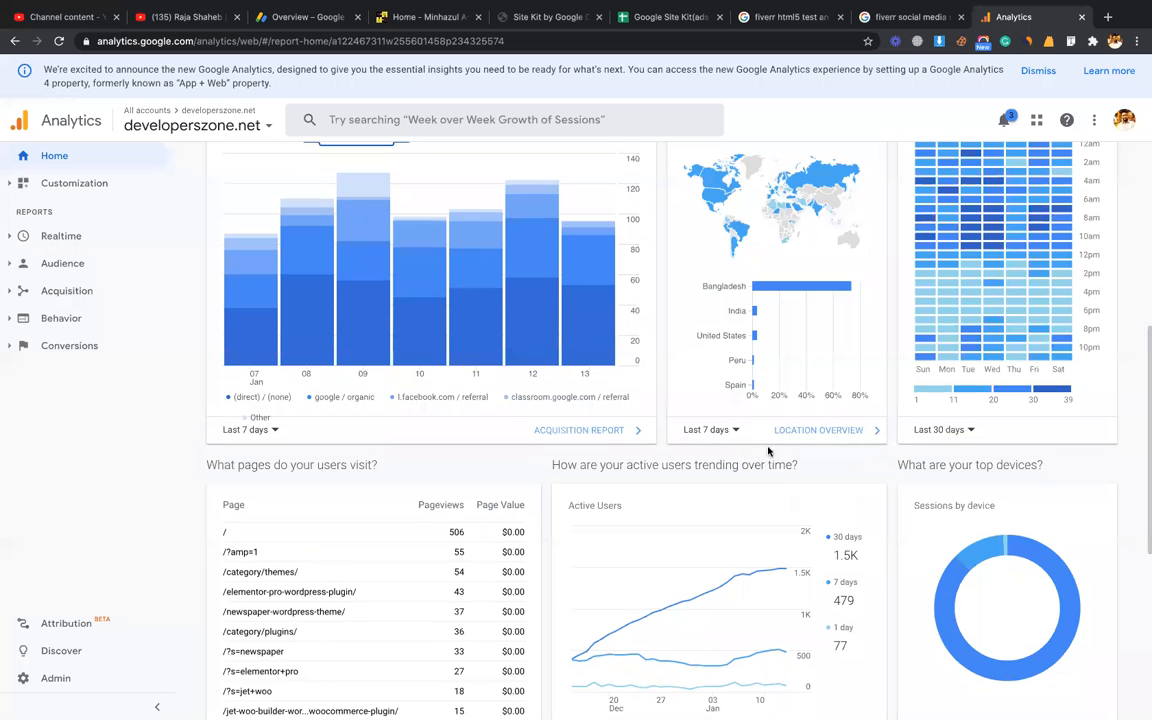
scroll(800, 500, up, 2)
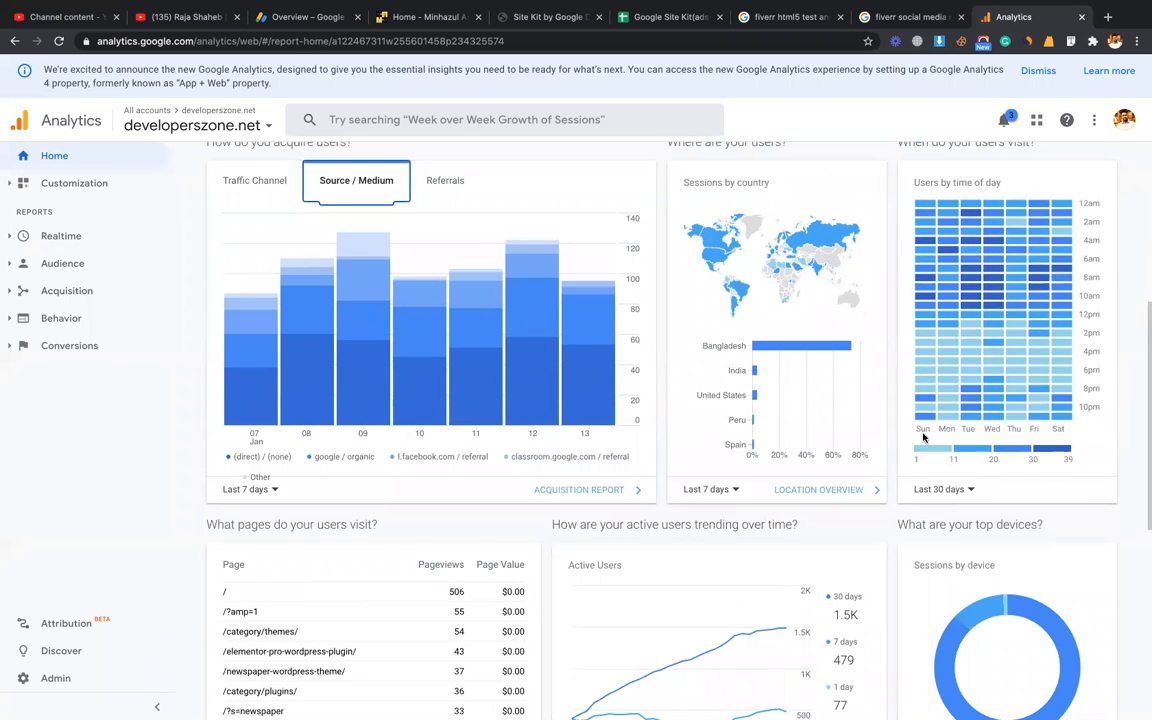
mouse_move(923, 421)
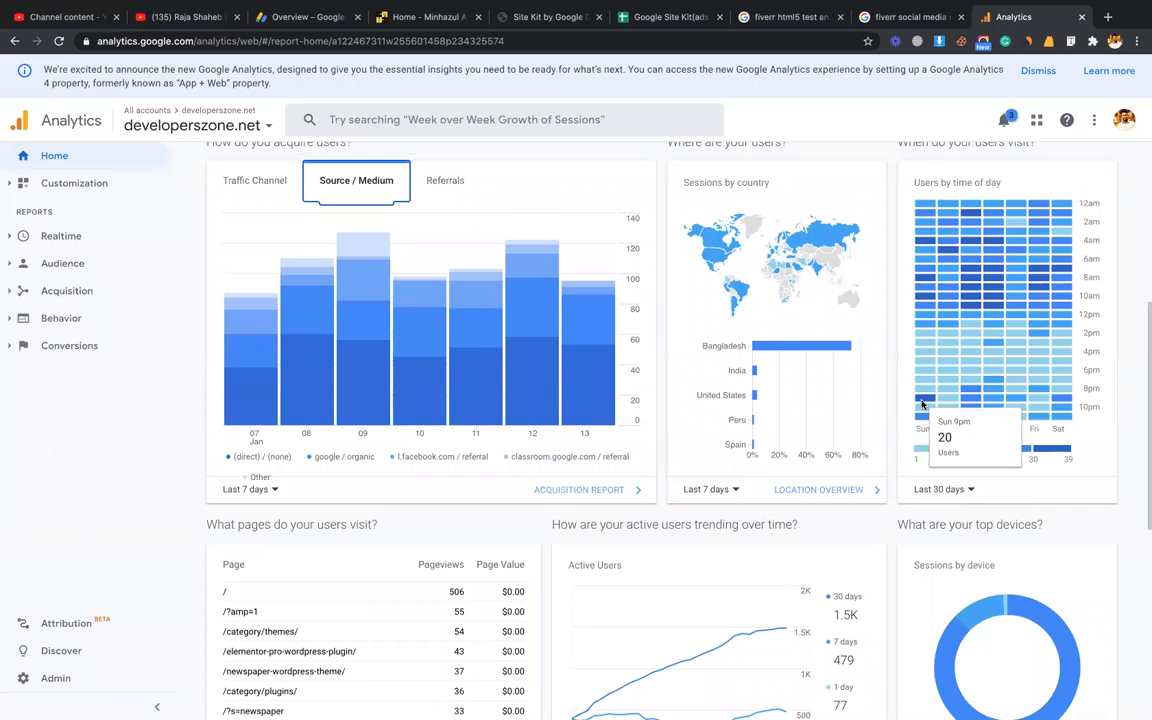
mouse_move(925, 364)
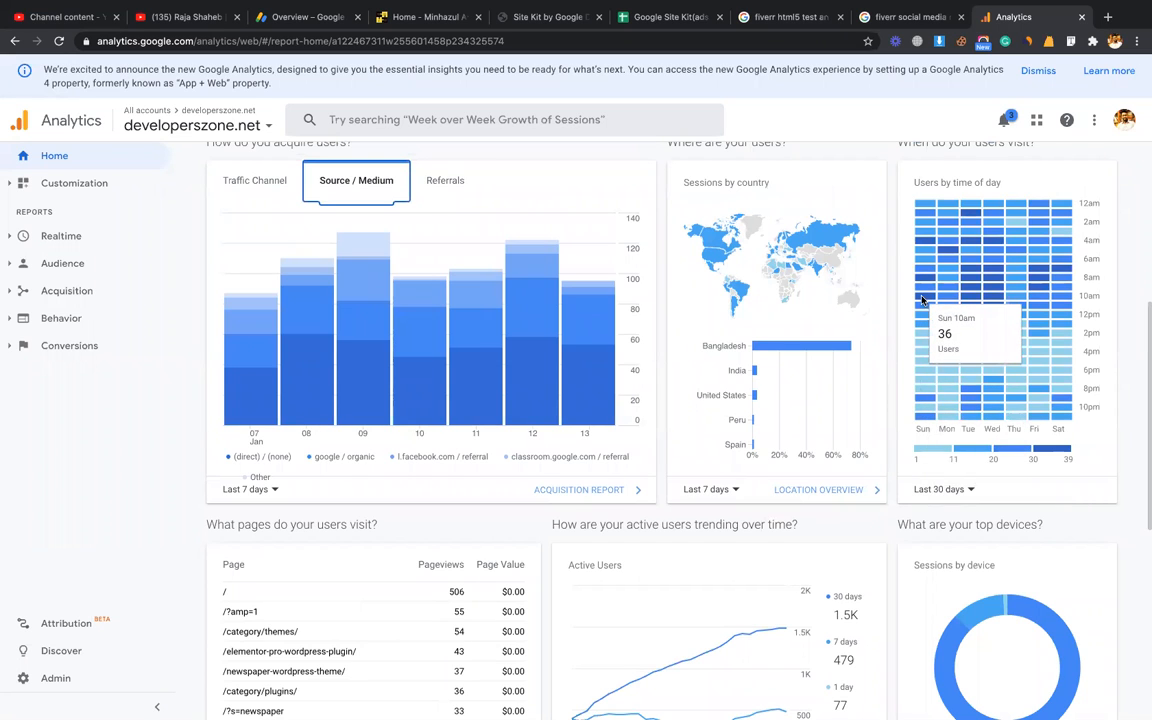
scroll(760, 447, down, 3)
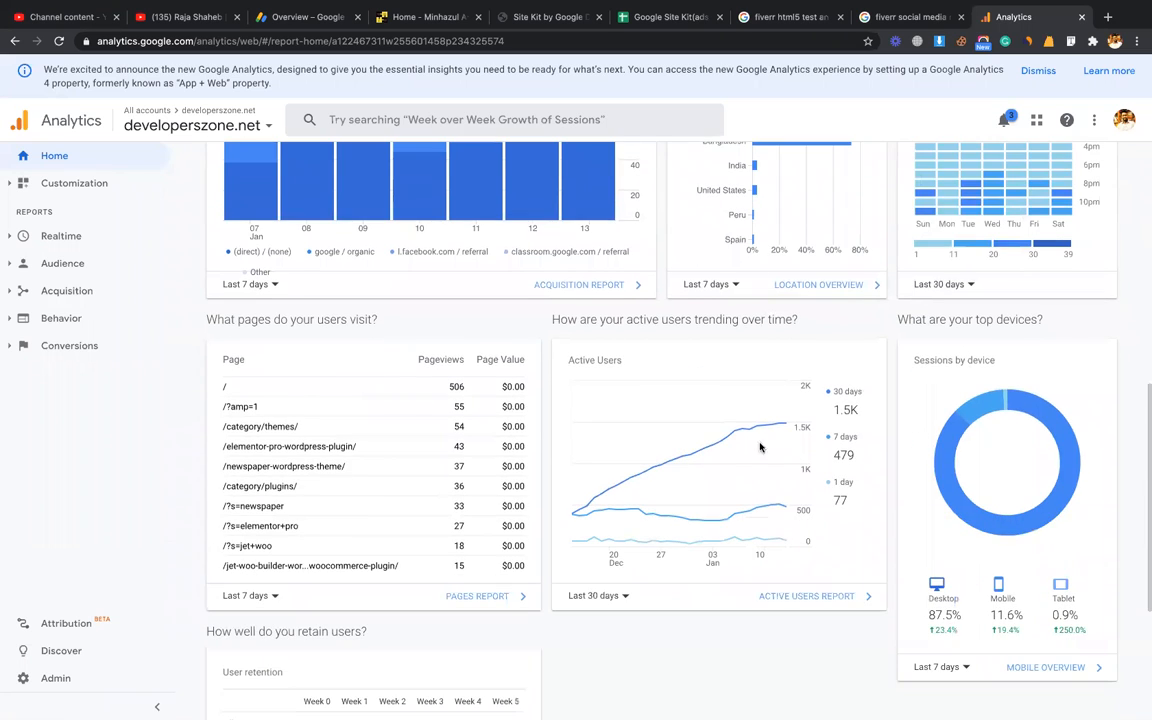
Examine the visited pages, active users, top devices and user retention cards on the Analytics home page
scroll(466, 364, down, 2)
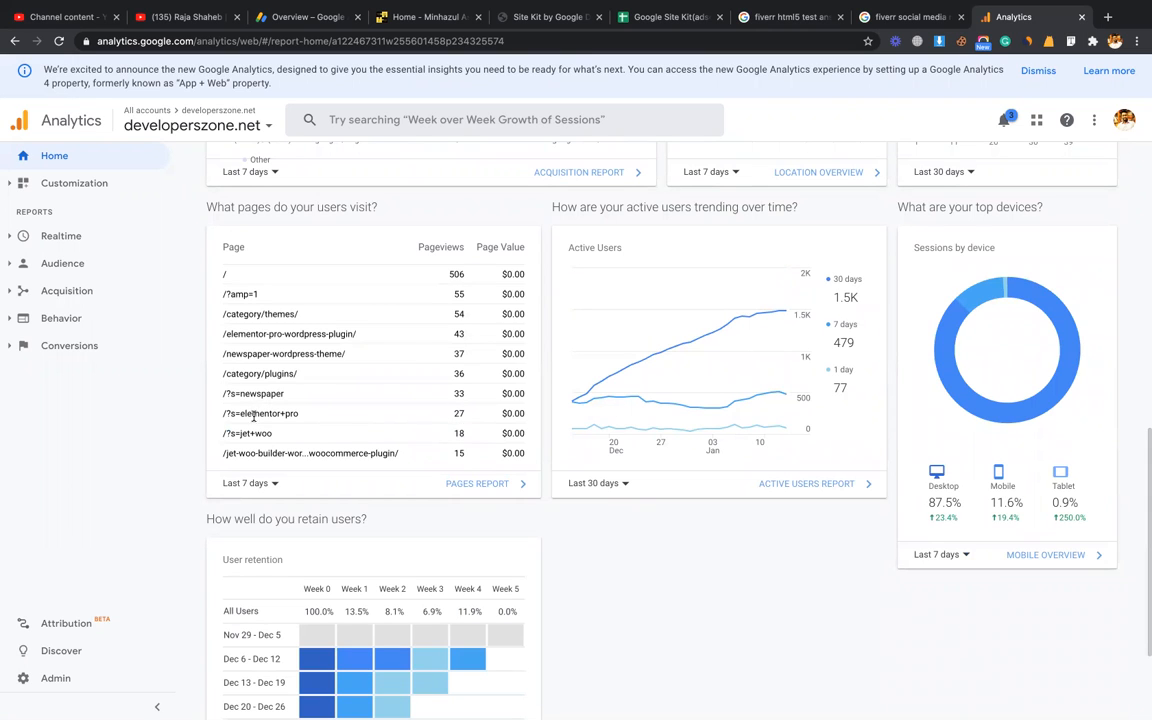
scroll(504, 473, down, 1)
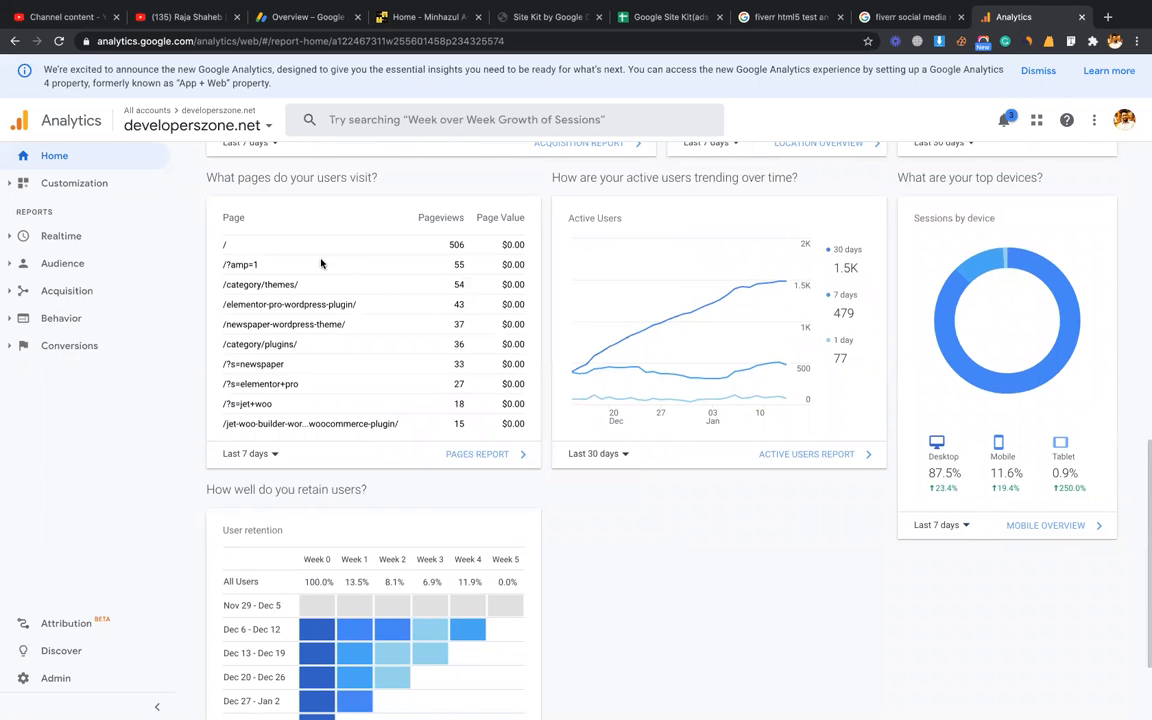
scroll(416, 467, down, 6)
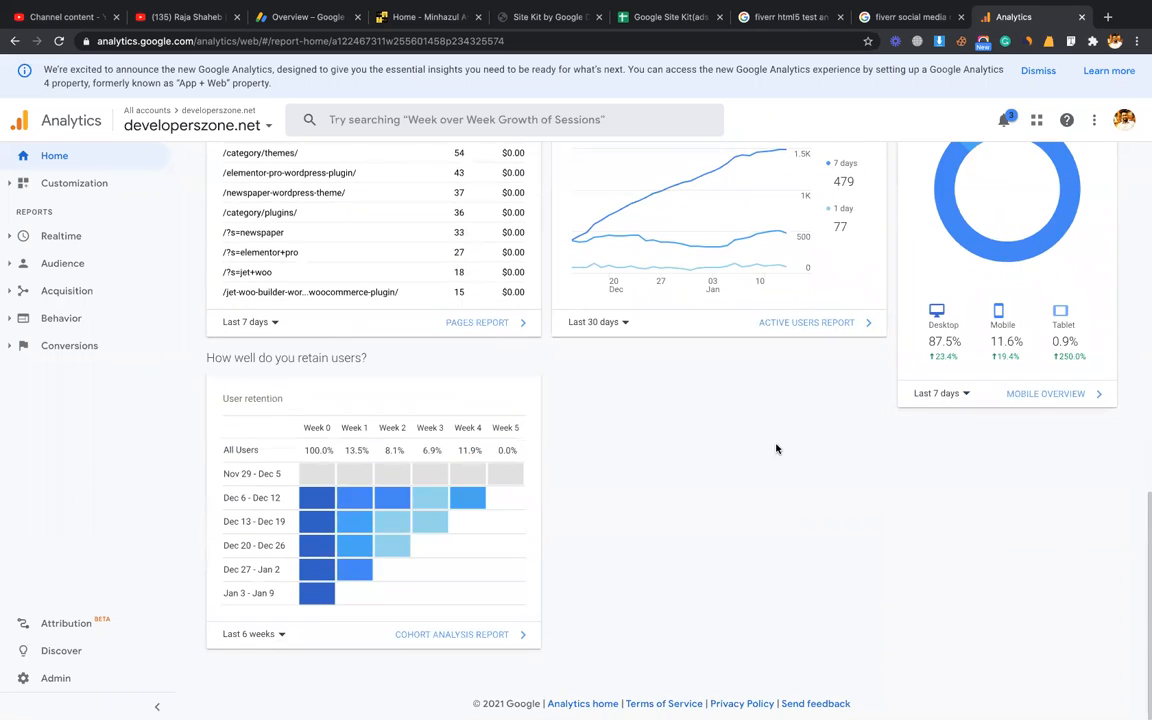
scroll(776, 450, up, 5)
scroll(776, 450, up, 1)
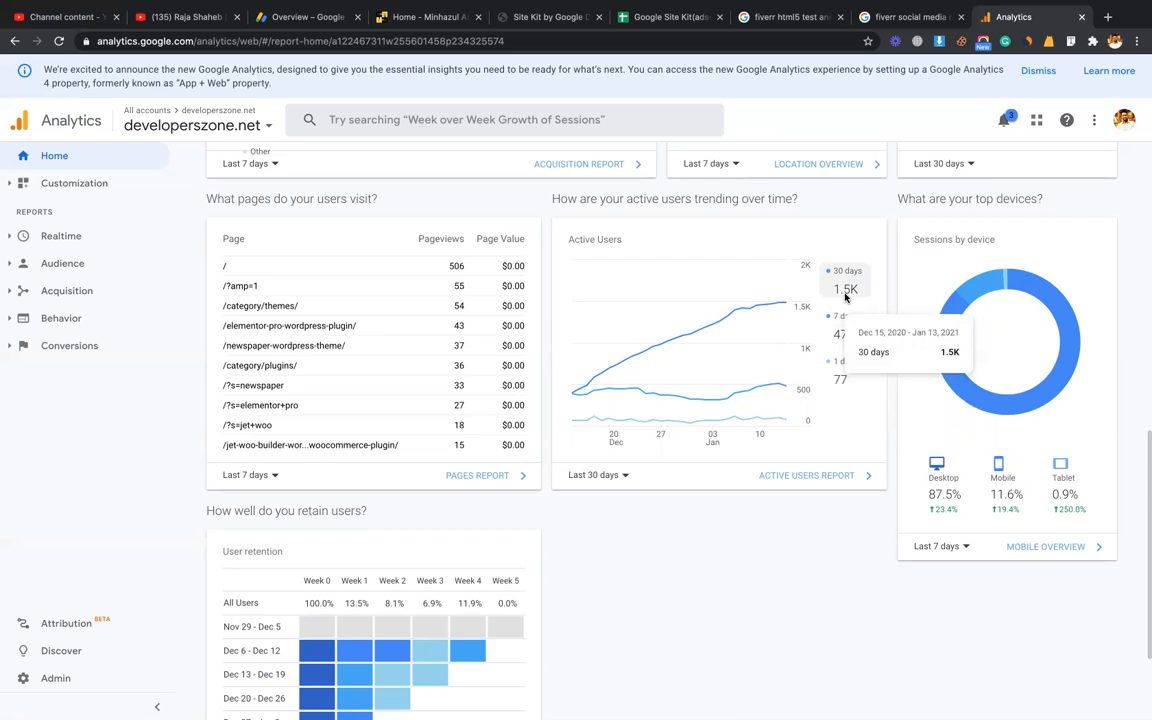
scroll(810, 420, up, 5)
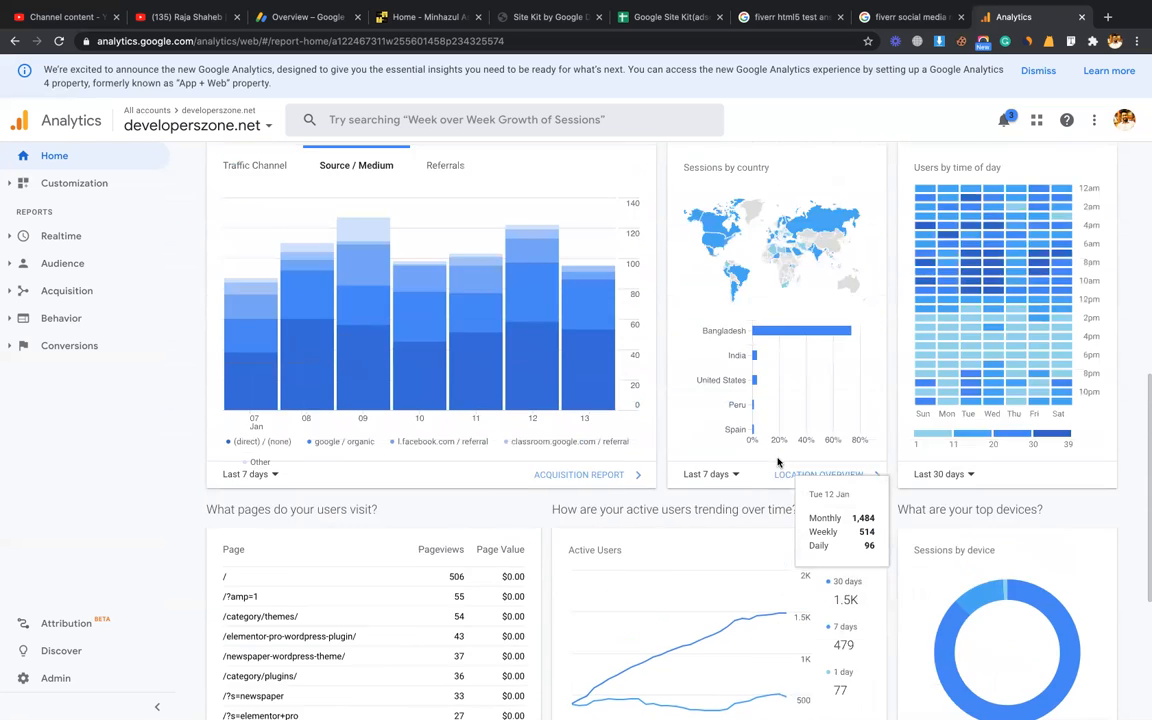
scroll(430, 343, up, 2)
Open the Realtime Overview report and examine its active users, pageviews, referrals and active pages
click(97, 236)
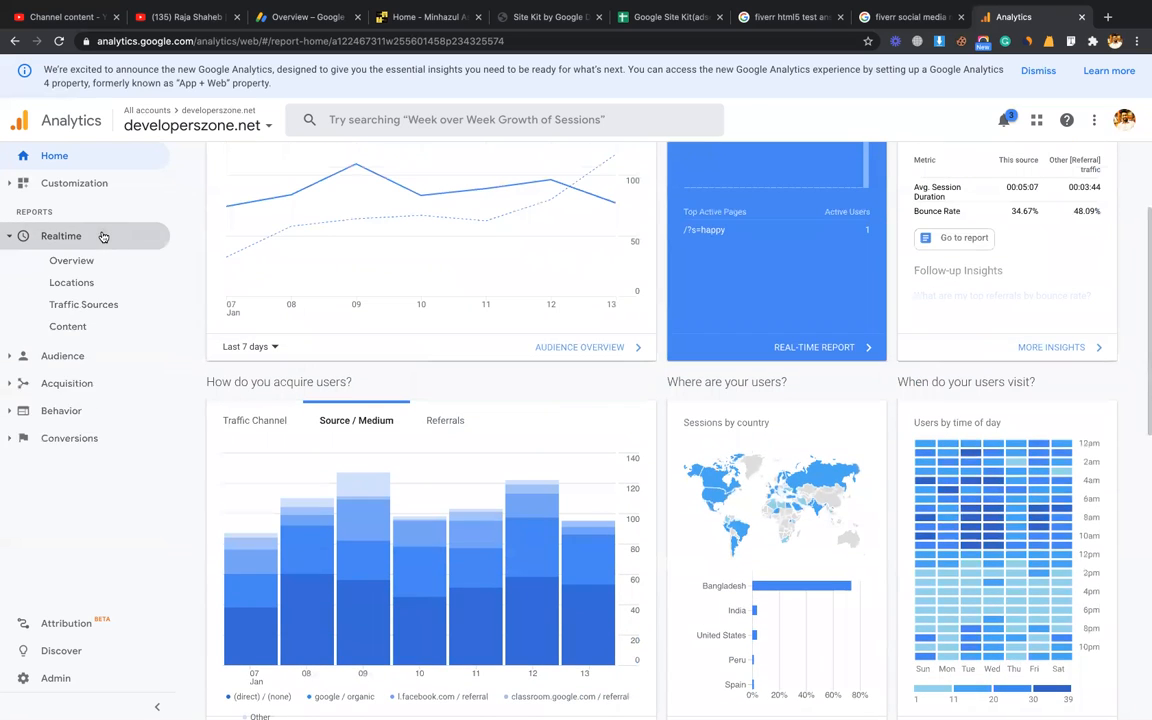
click(95, 260)
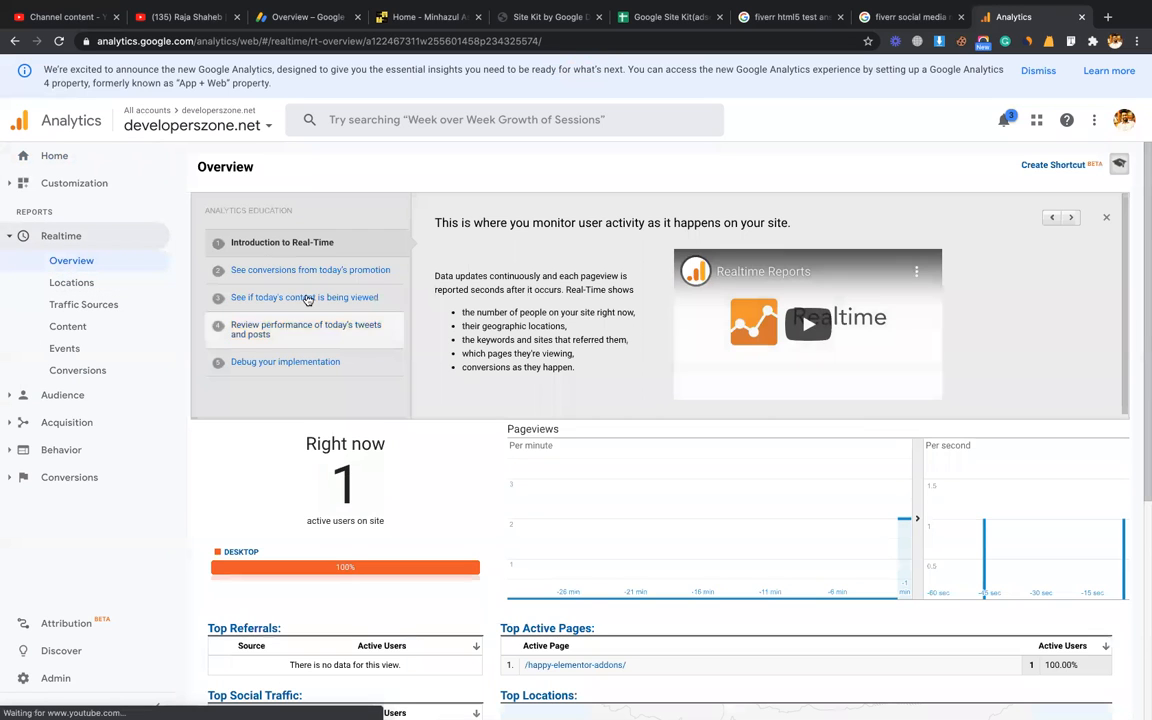
scroll(318, 362, down, 2)
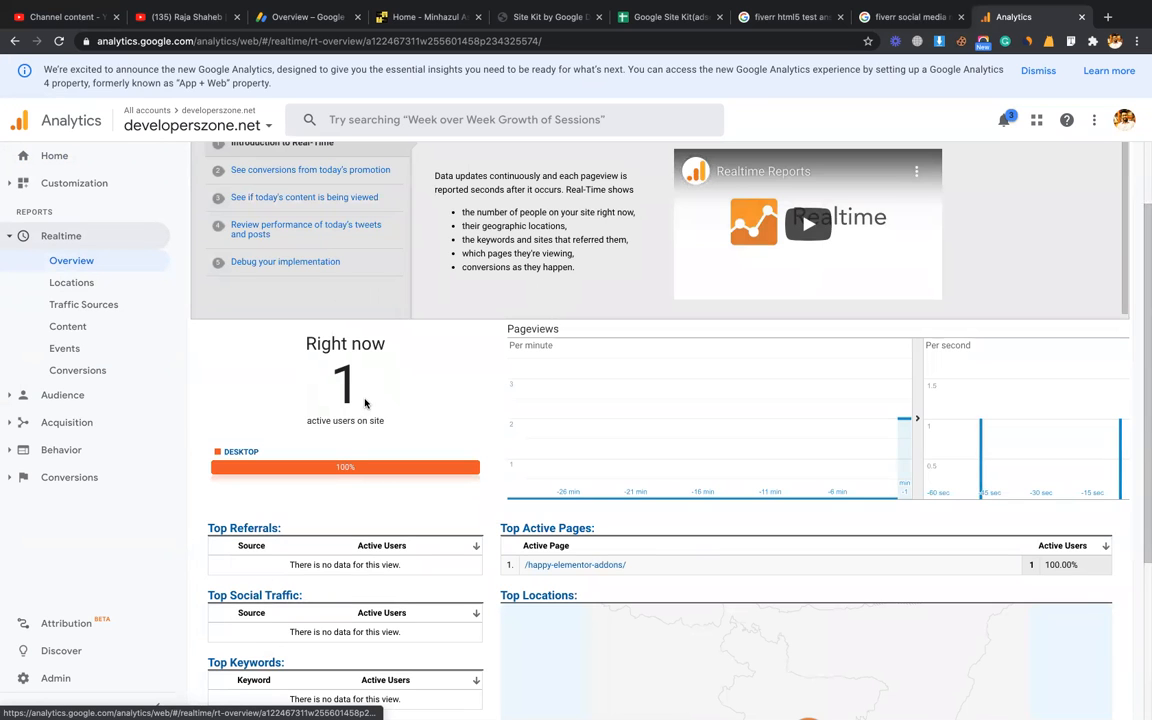
scroll(368, 399, down, 2)
scroll(368, 399, up, 3)
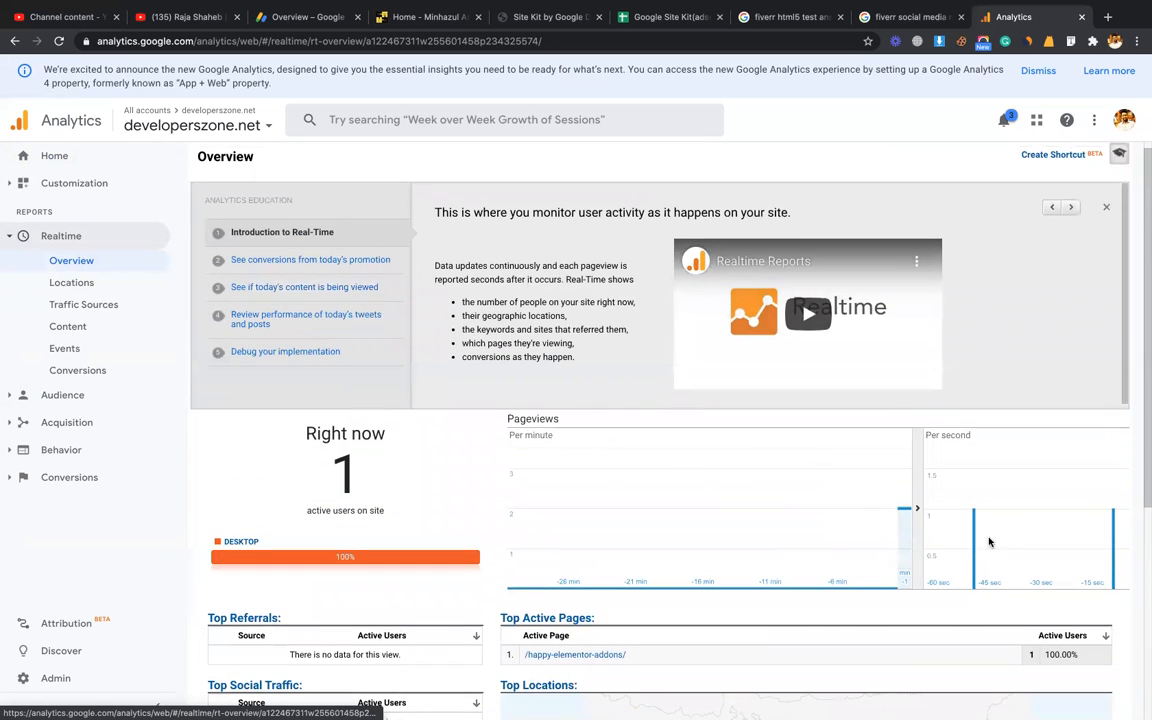
scroll(861, 450, up, 1)
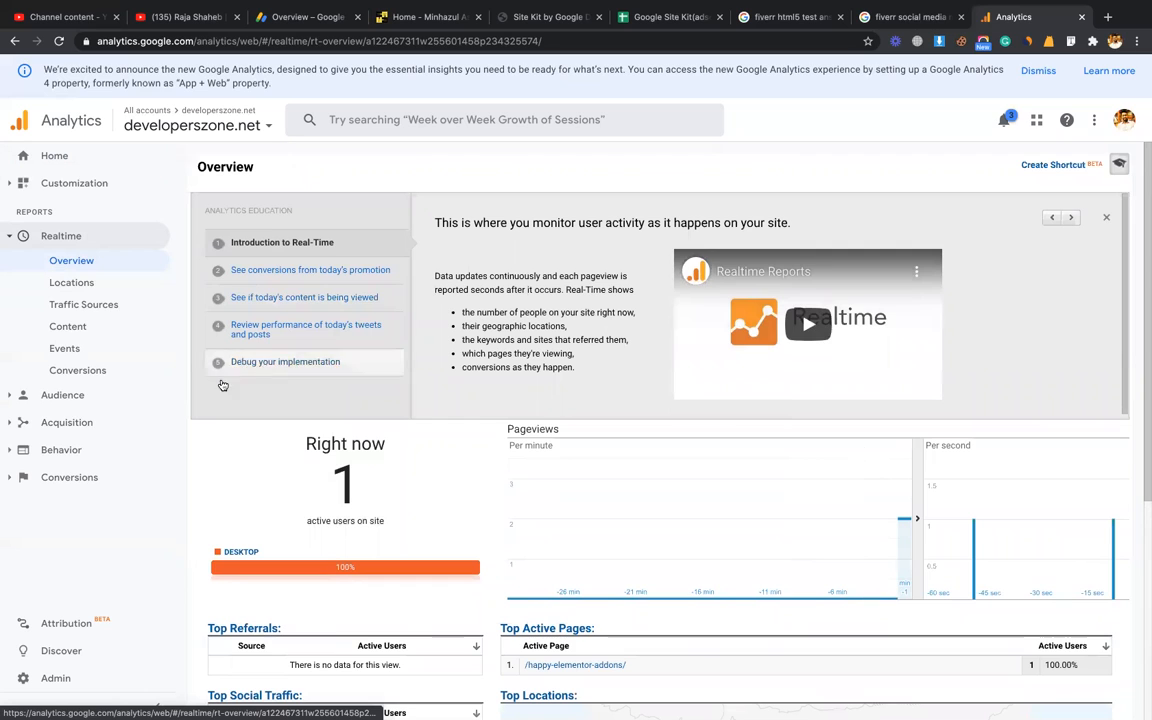
Open the Audience Overview report and examine its user metrics, new and returning visitors, and language breakdown
click(100, 402)
click(66, 294)
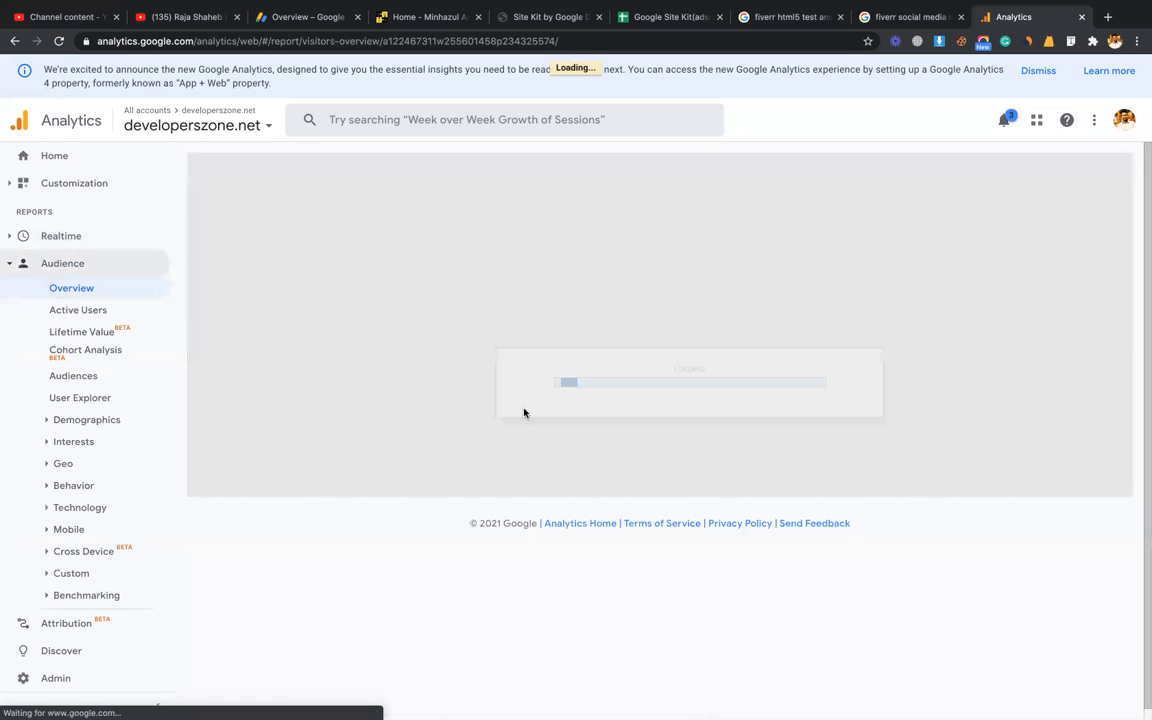
scroll(524, 412, down, 2)
scroll(524, 412, down, 3)
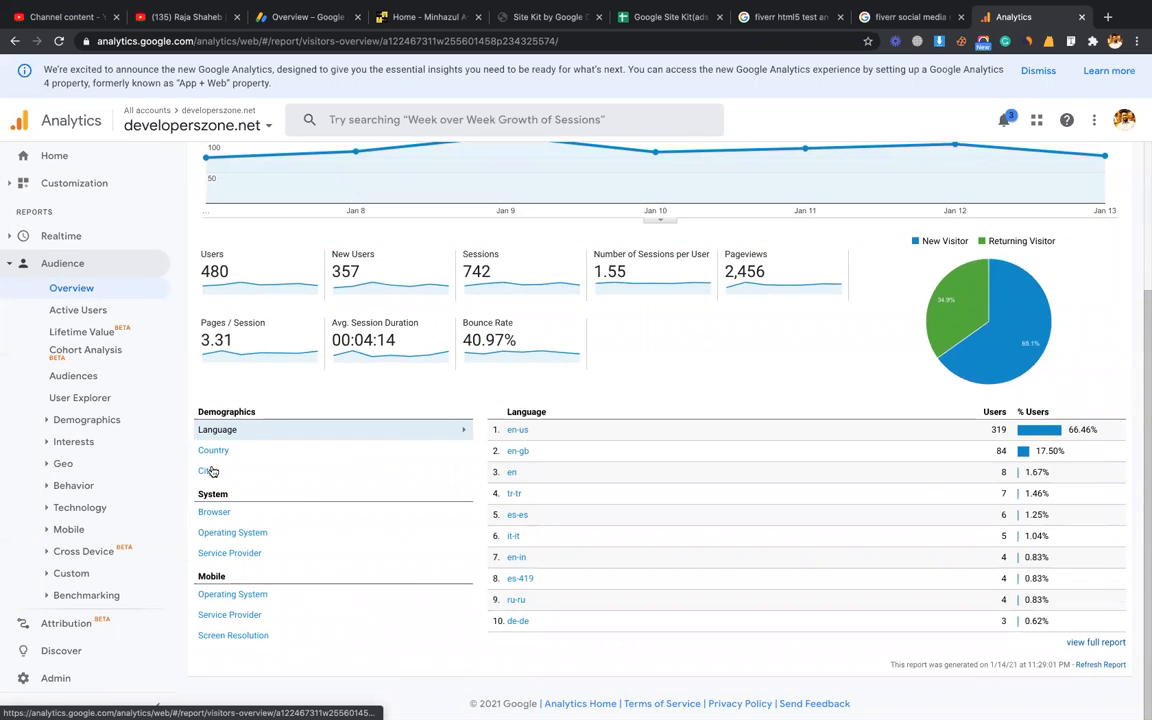
scroll(753, 280, up, 5)
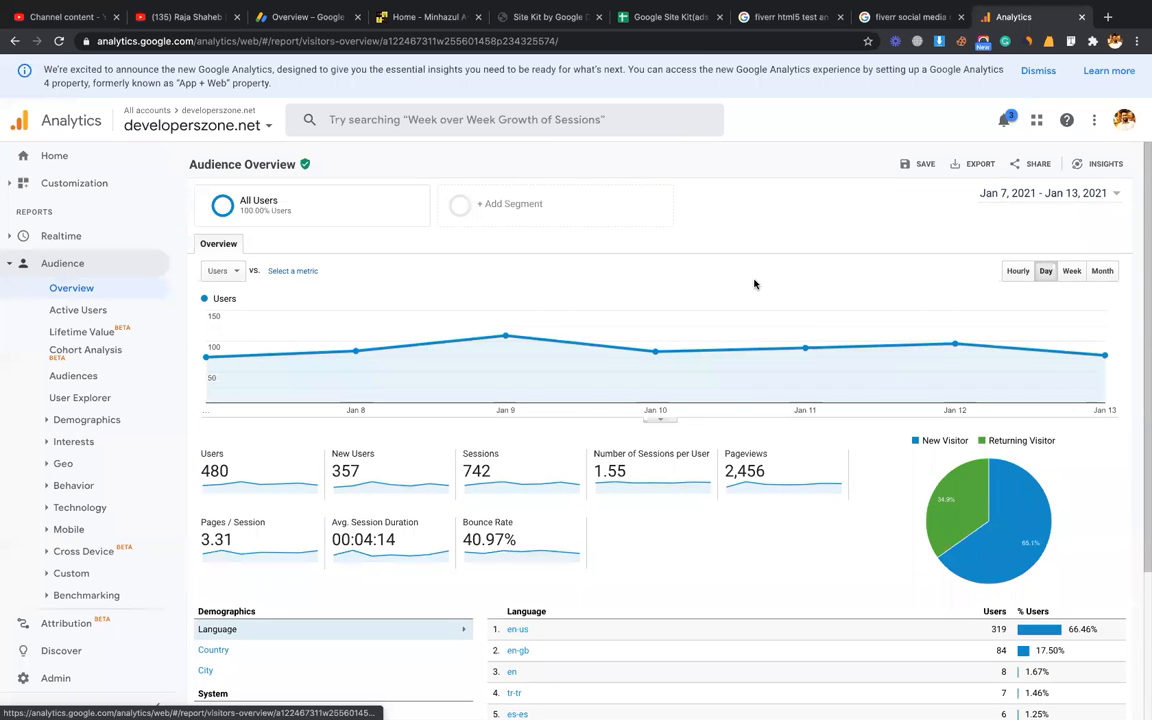
Switch to the Site Kit dashboard, start connecting the Analytics service, and authorize it with the listed Google account
click(545, 18)
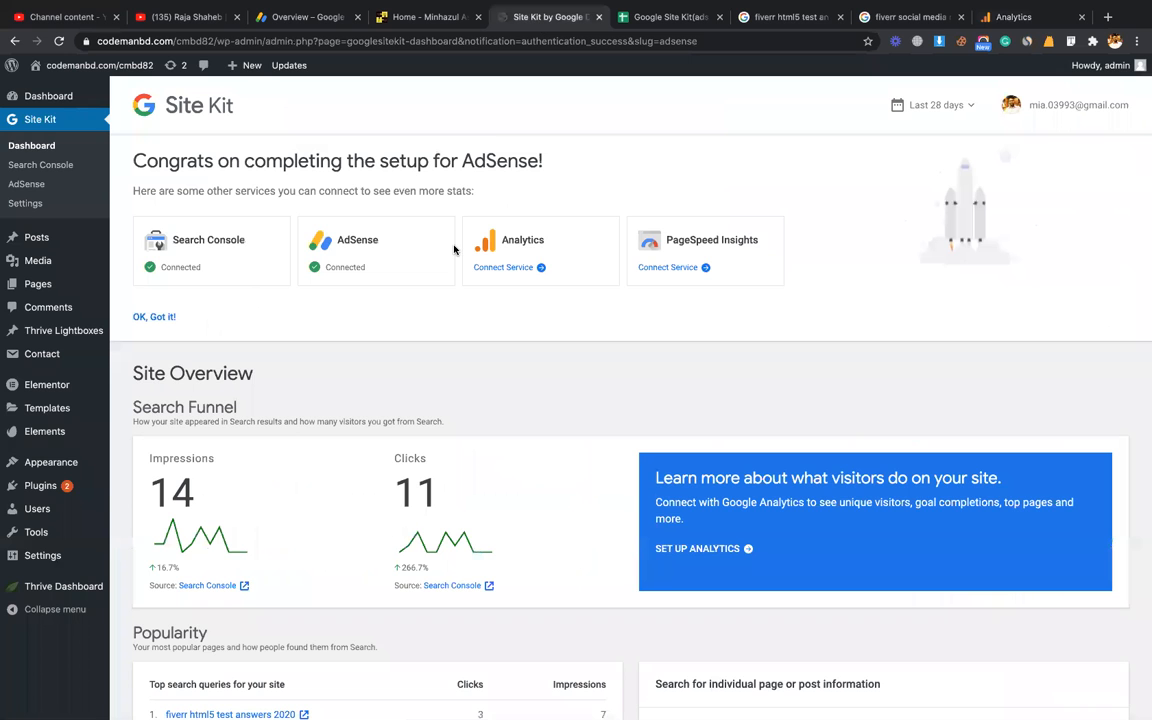
click(497, 269)
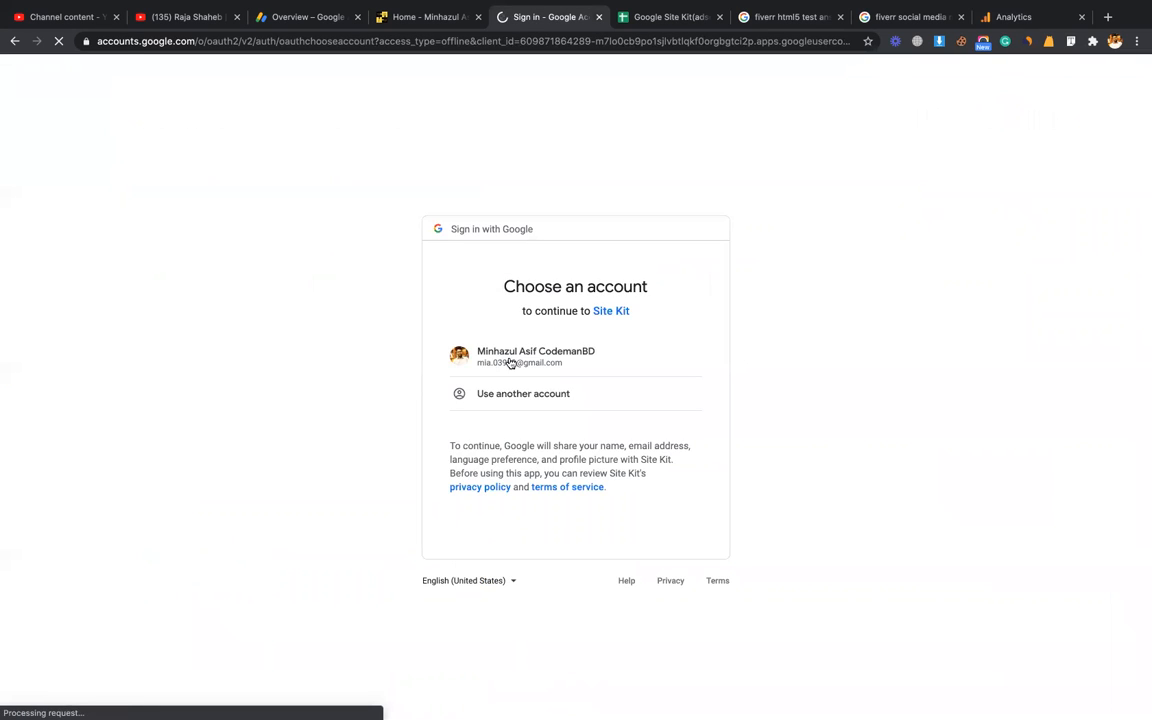
click(510, 363)
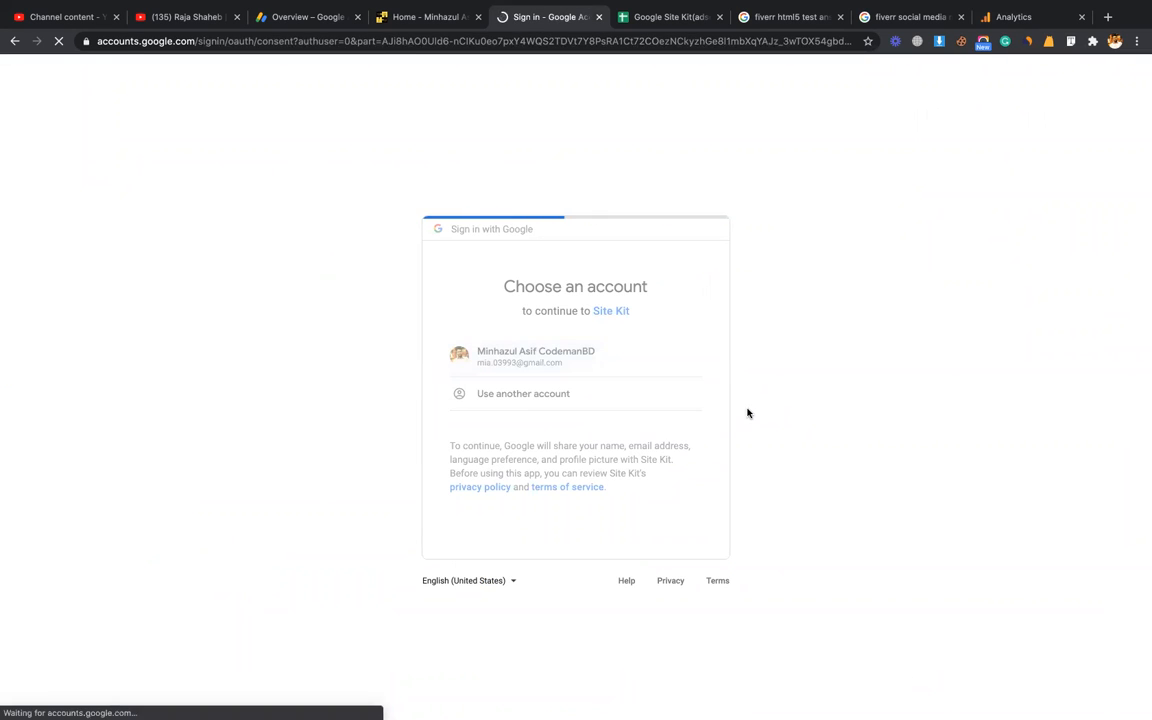
click(664, 596)
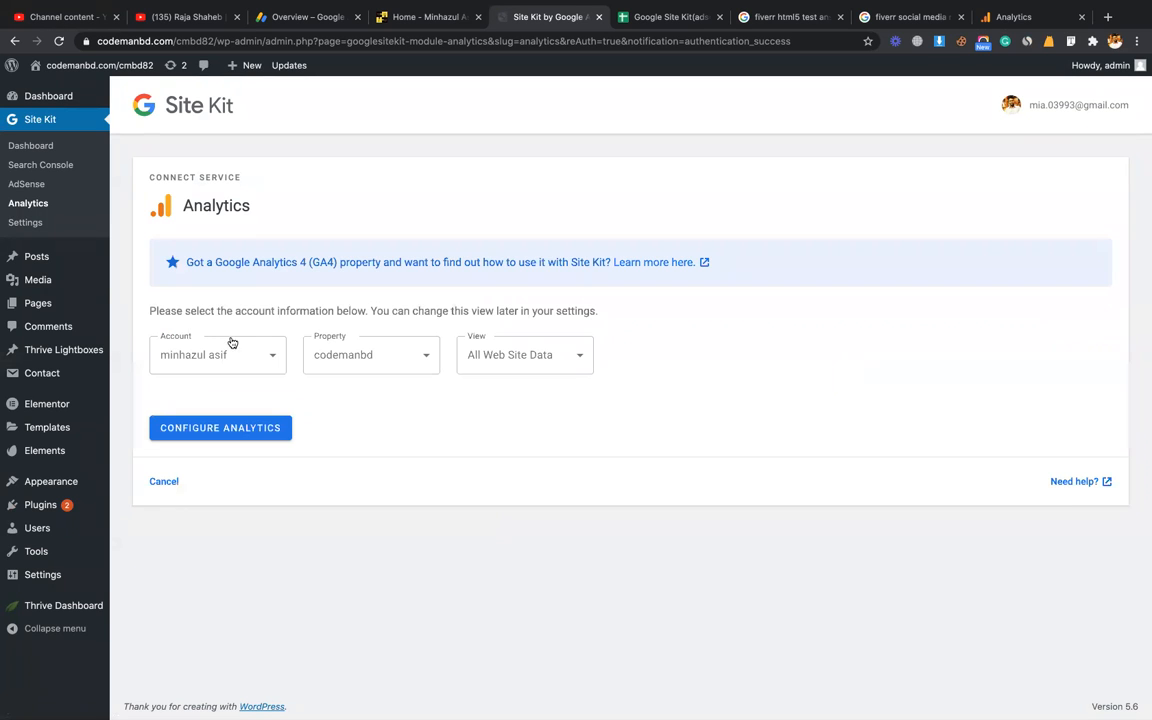
Choose to set up a new property for the Analytics connection and name its view cmbd-82
click(393, 370)
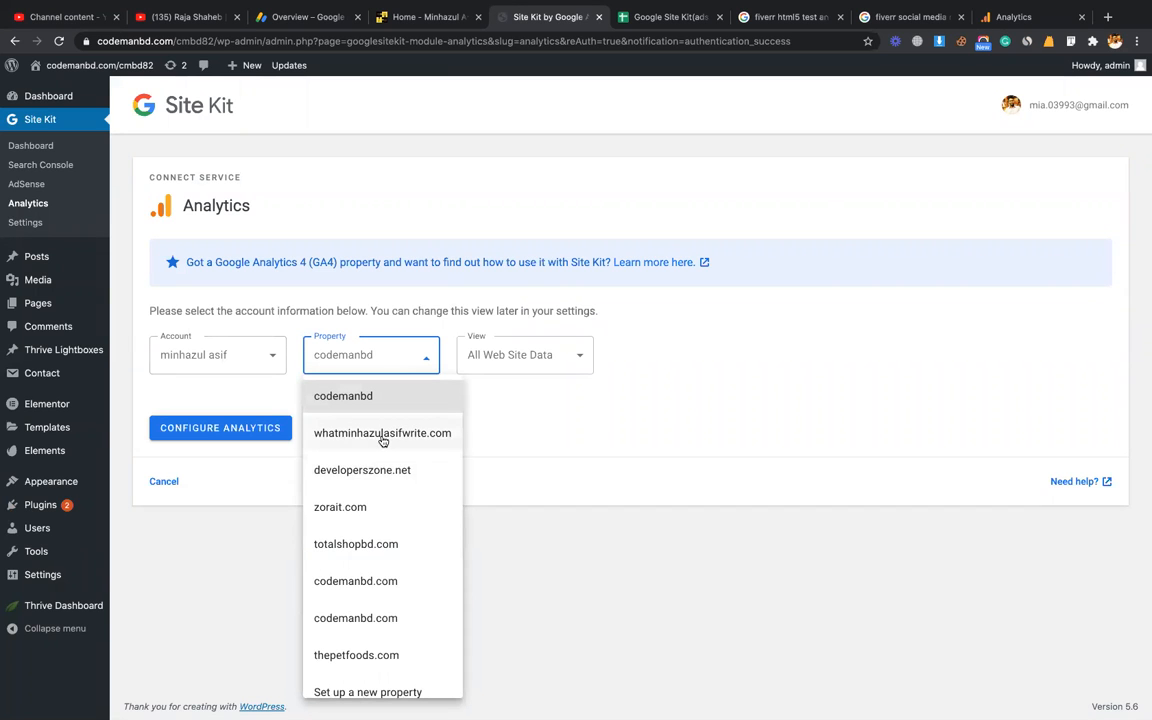
scroll(383, 548, down, 1)
scroll(385, 548, up, 1)
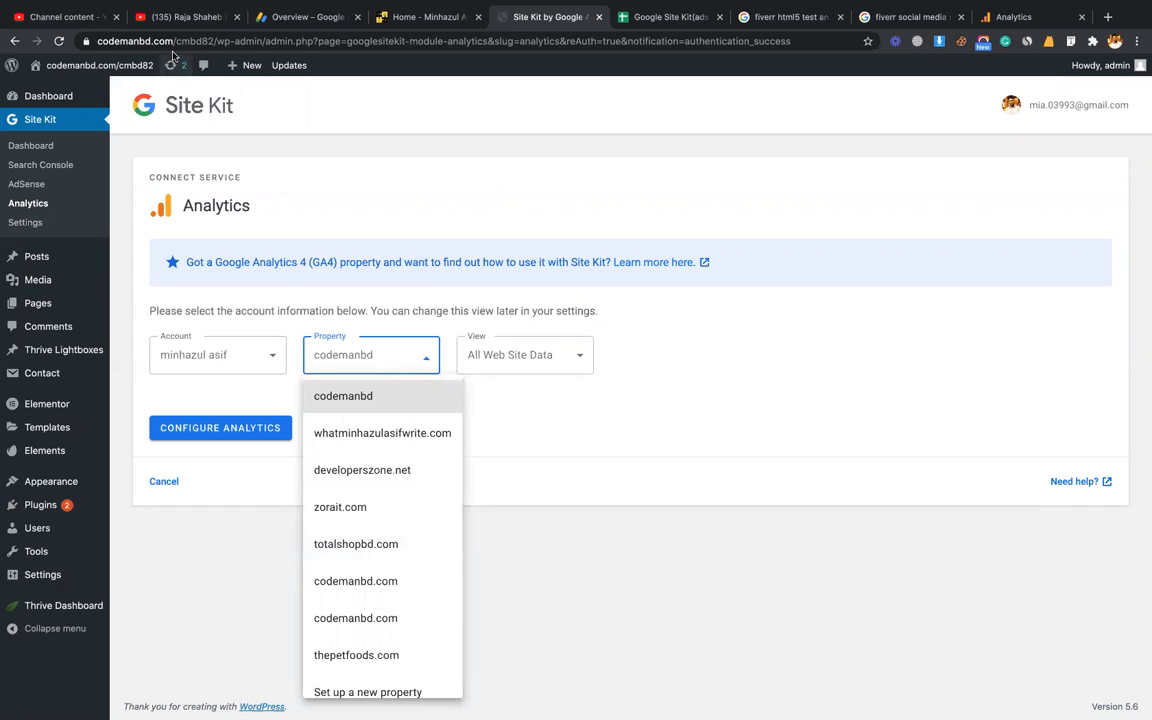
scroll(392, 498, down, 1)
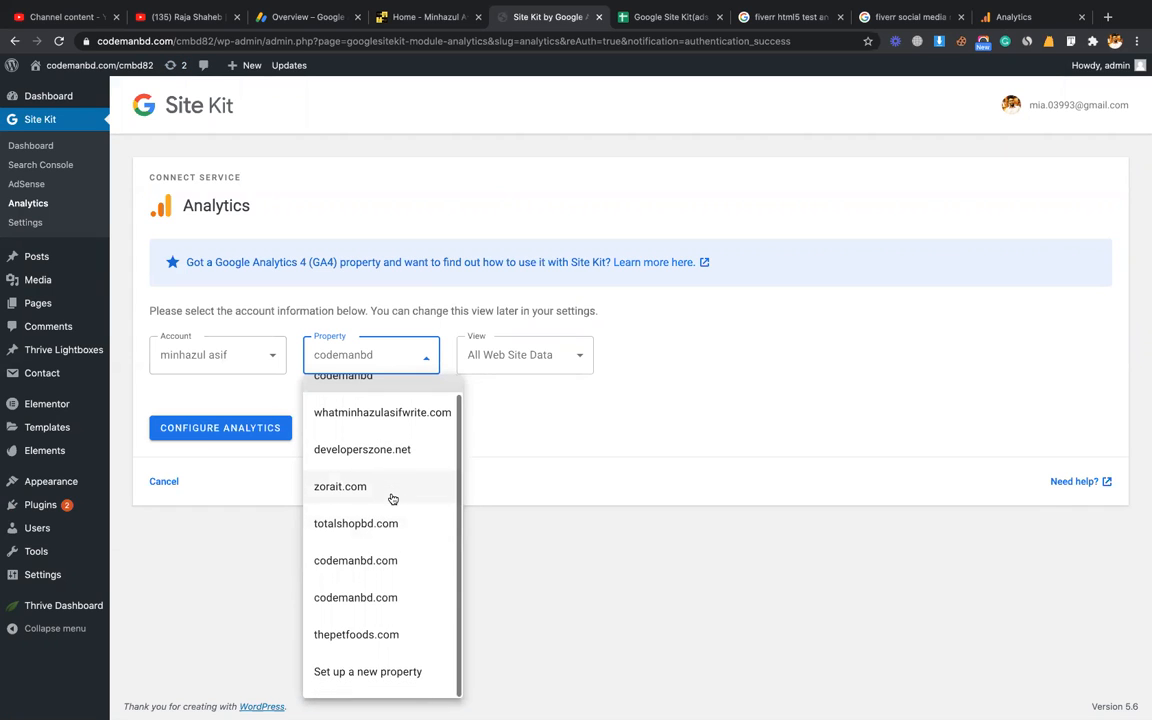
click(374, 676)
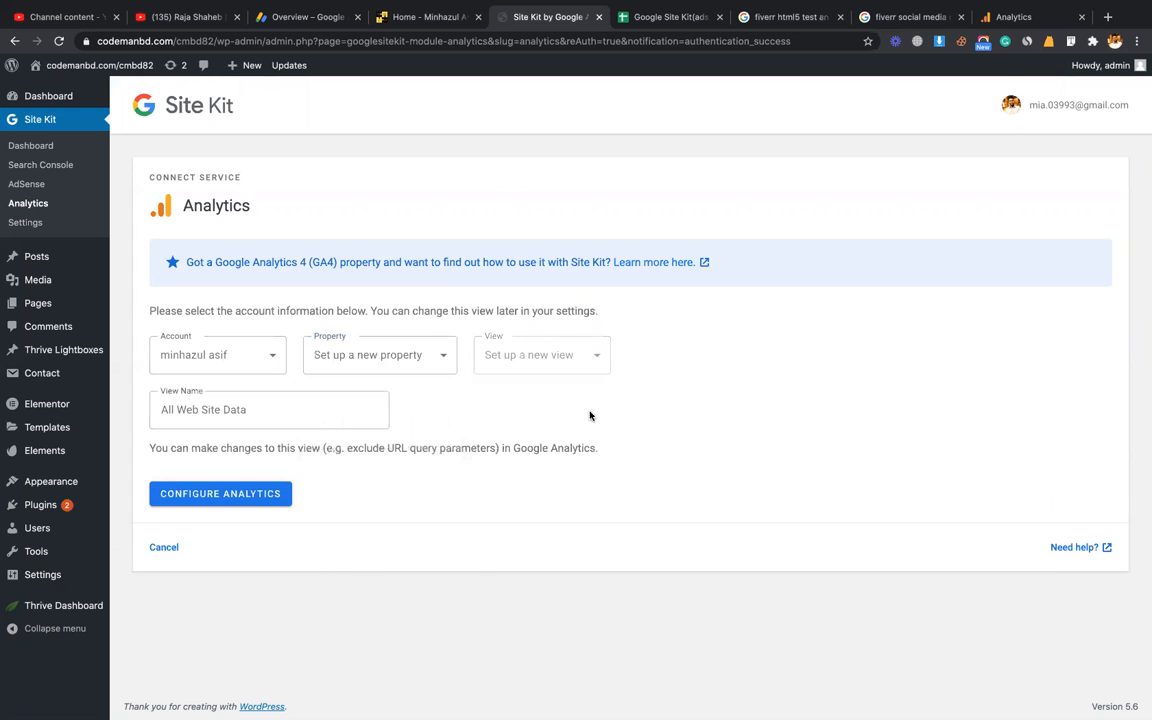
triple_click(342, 404)
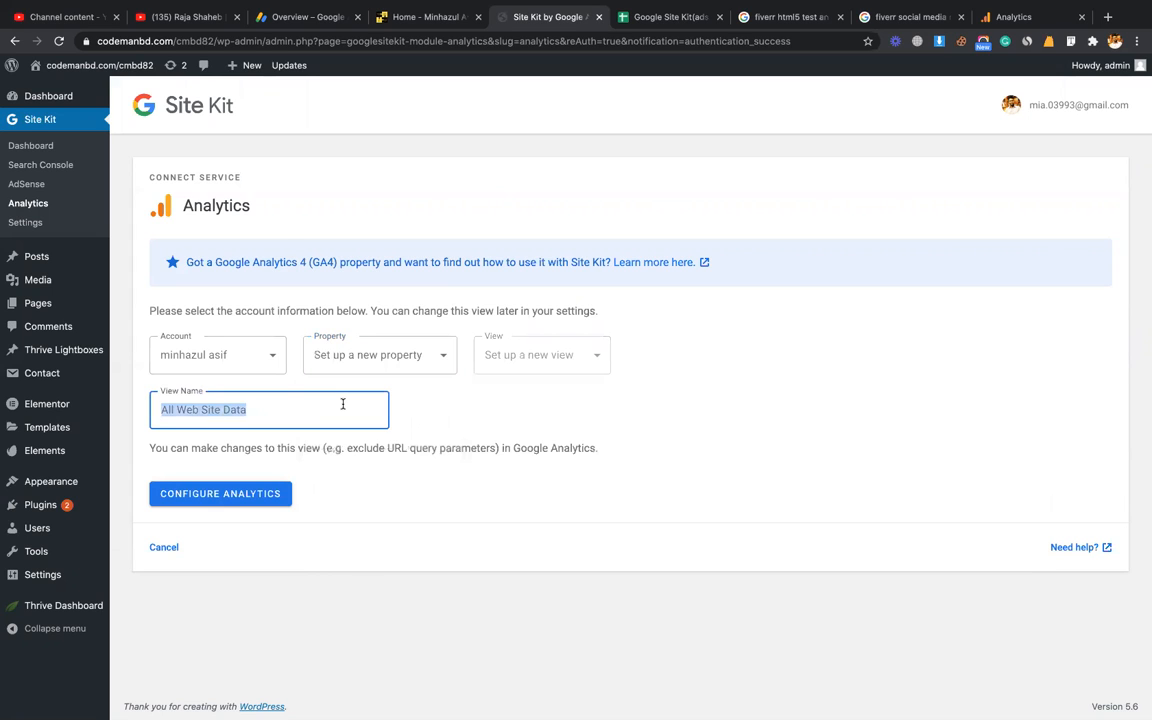
text(cmbd-82)
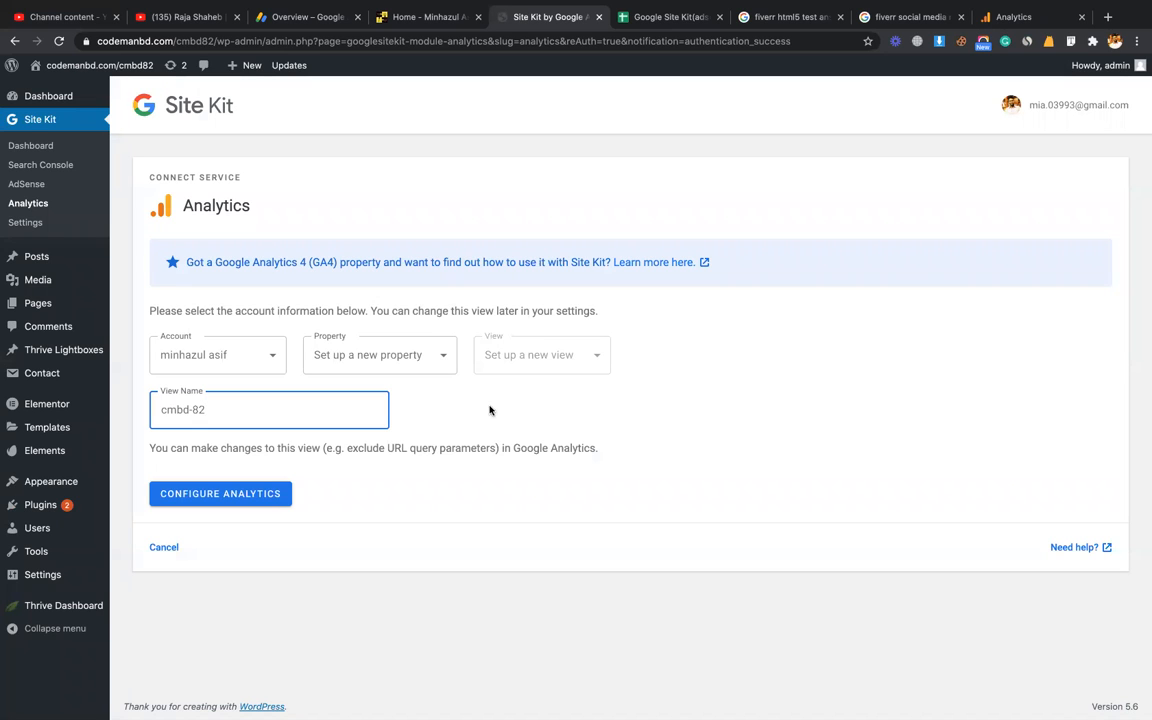
click(490, 410)
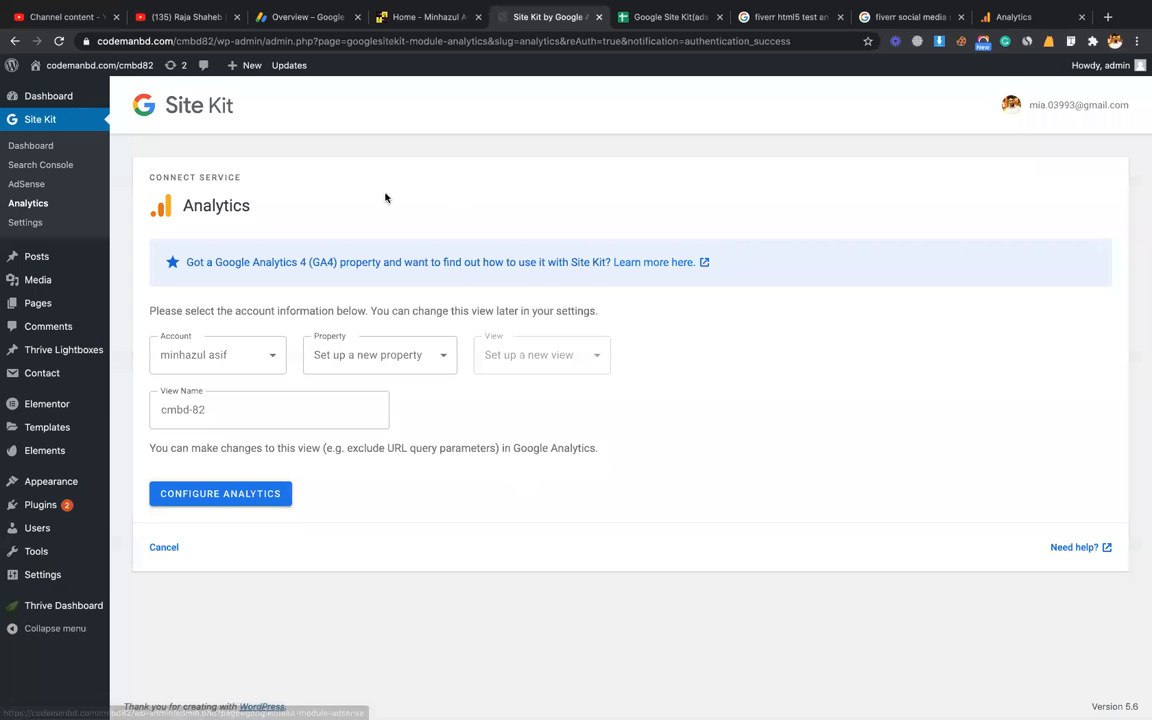
Leave the Analytics setup and connect PageSpeed Insights from Site Kit's additional services settings
click(43, 205)
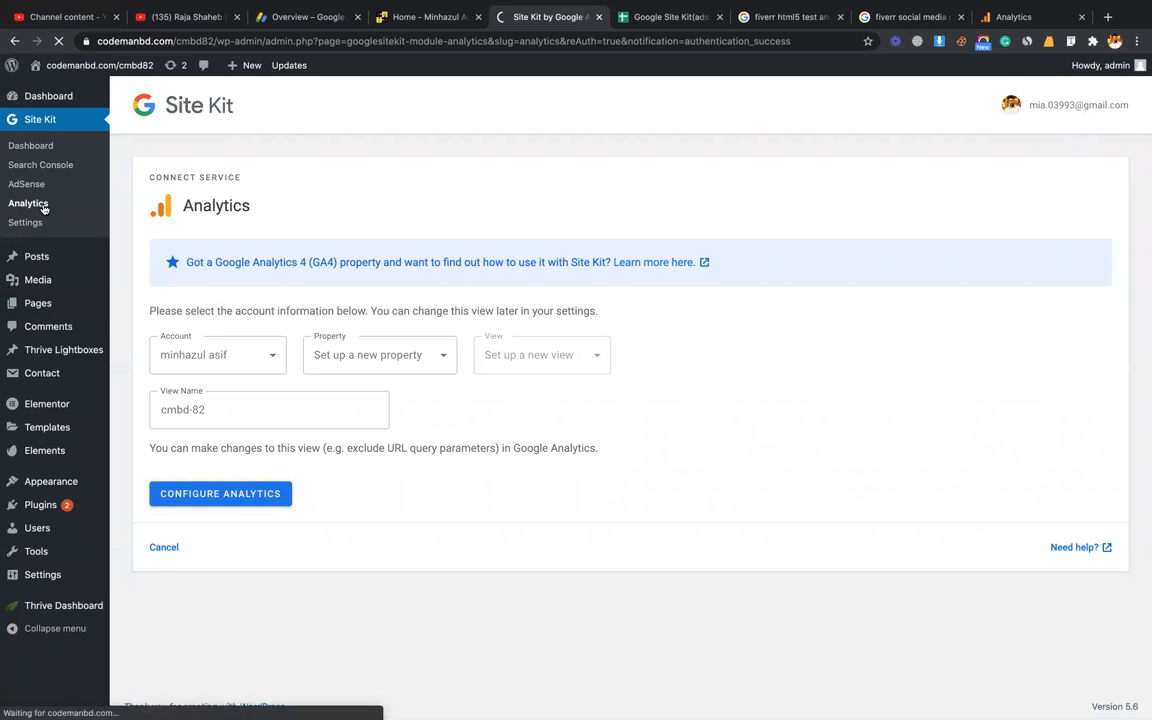
click(33, 228)
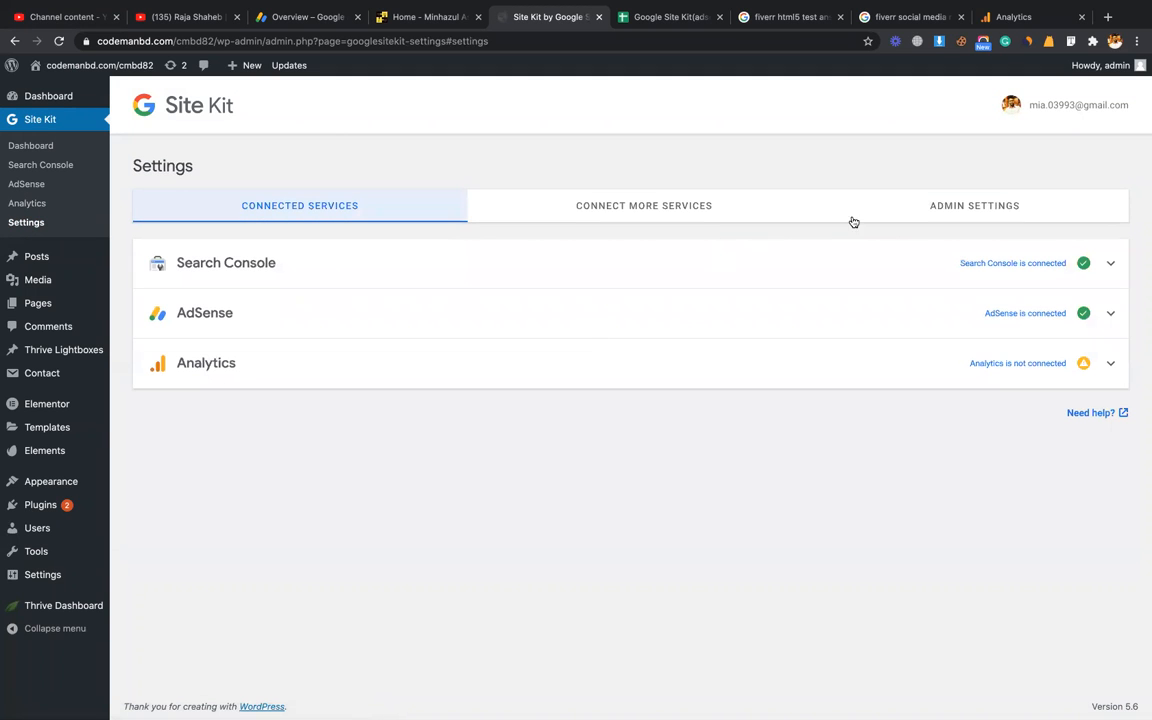
click(681, 216)
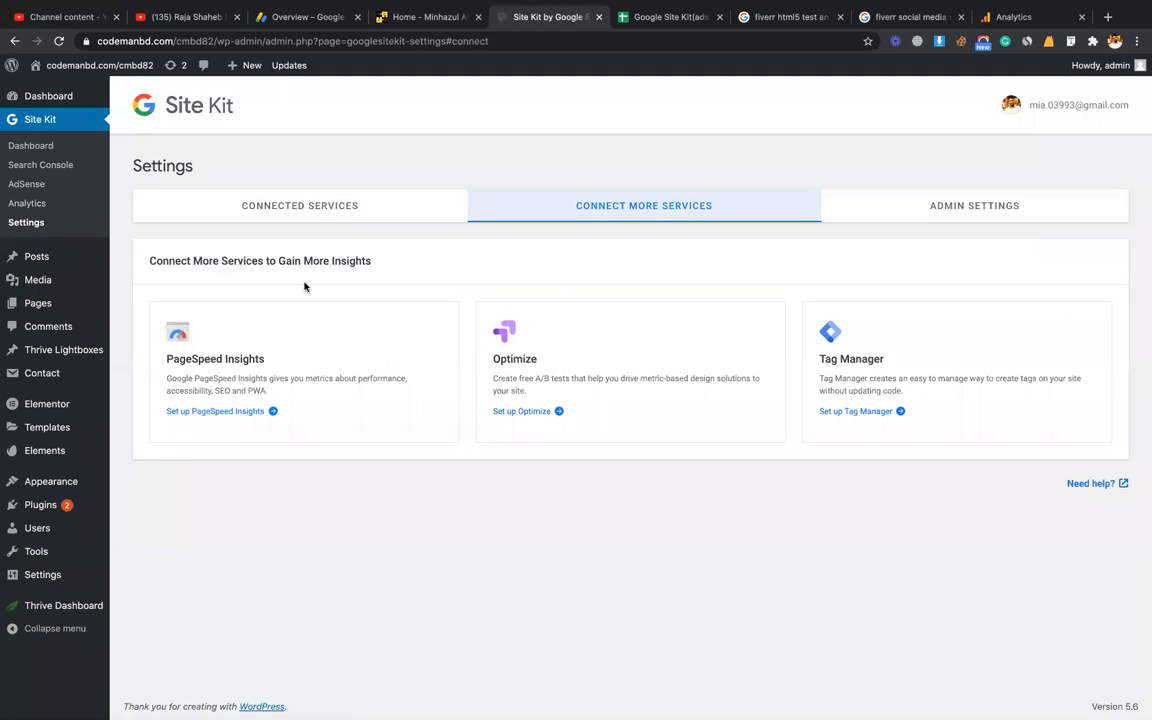
click(216, 413)
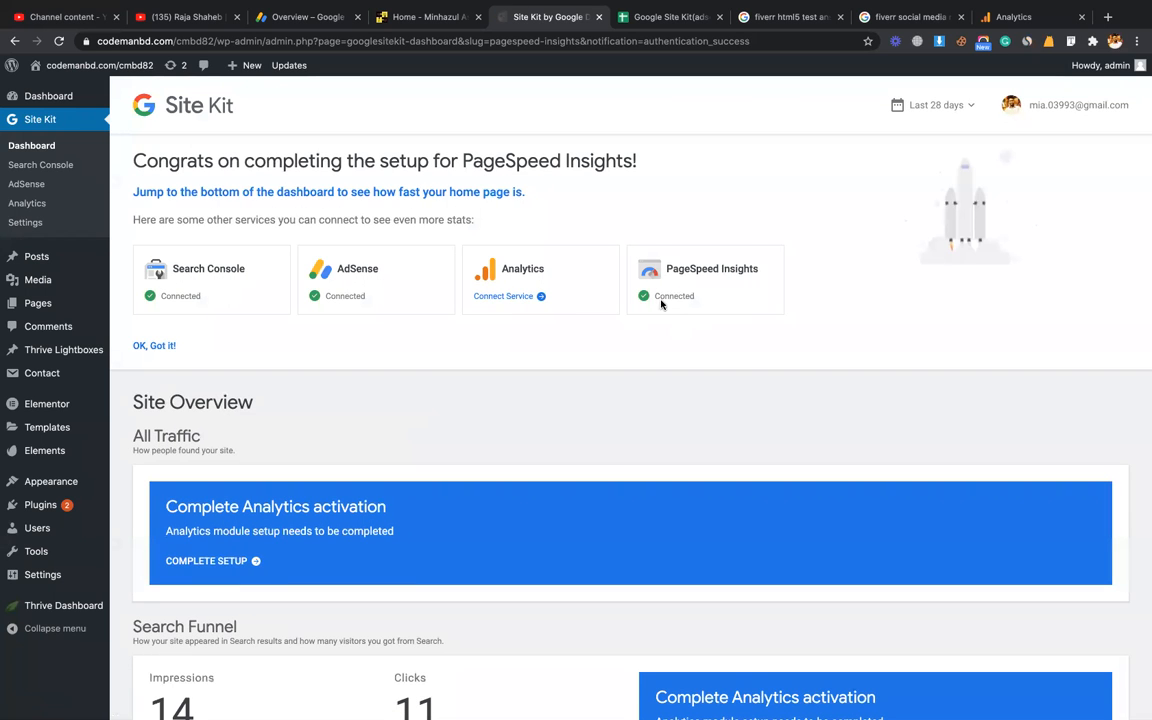
Examine the Site Kit dashboard's connected services, search funnel, popularity, page speed and earnings sections
scroll(660, 298, down, 15)
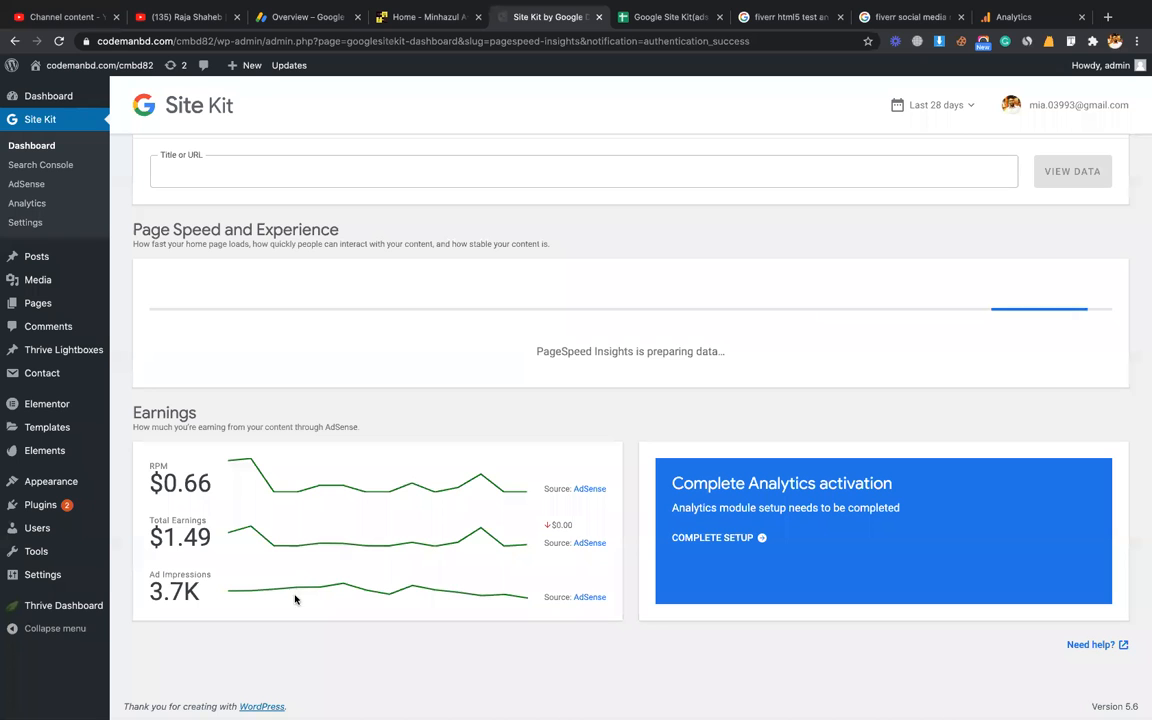
scroll(177, 513, up, 3)
scroll(177, 513, up, 10)
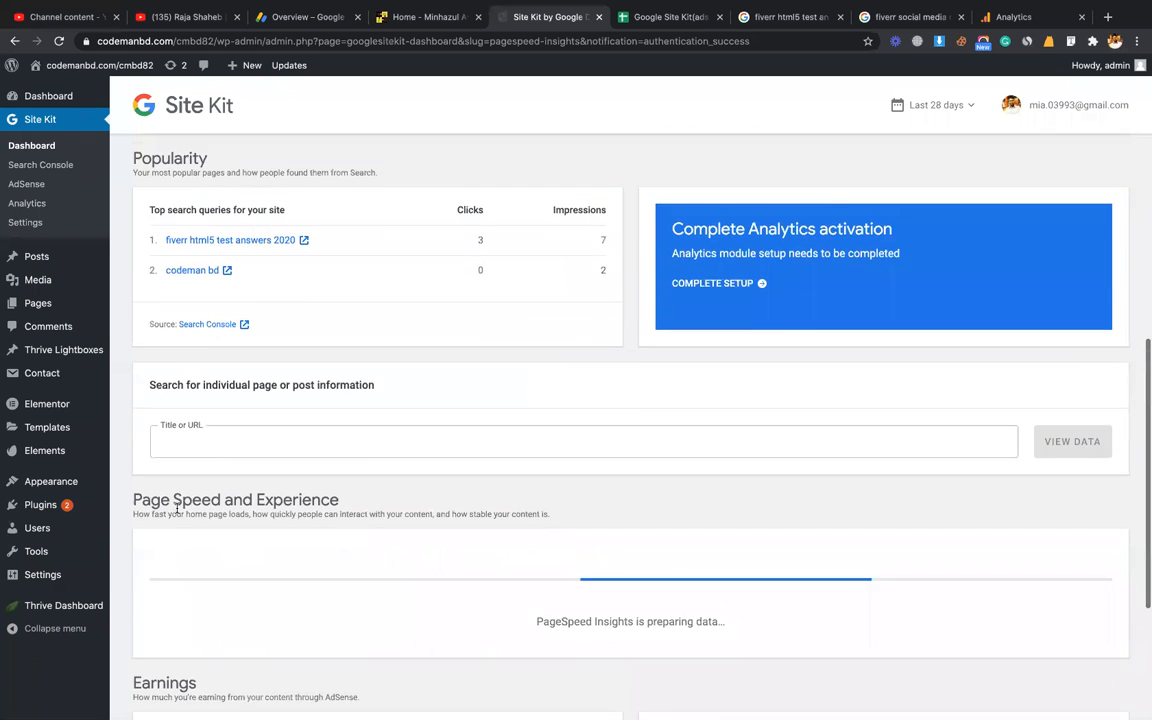
scroll(248, 456, up, 3)
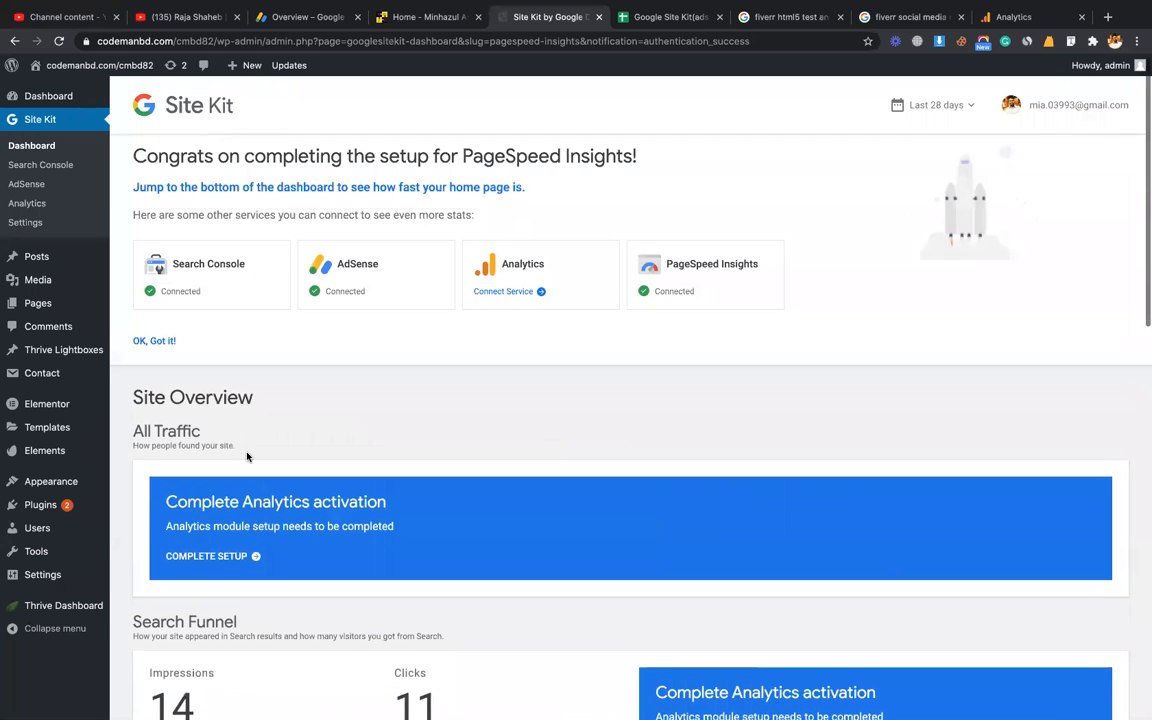
scroll(244, 355, down, 10)
scroll(242, 356, up, 10)
scroll(244, 357, down, 2)
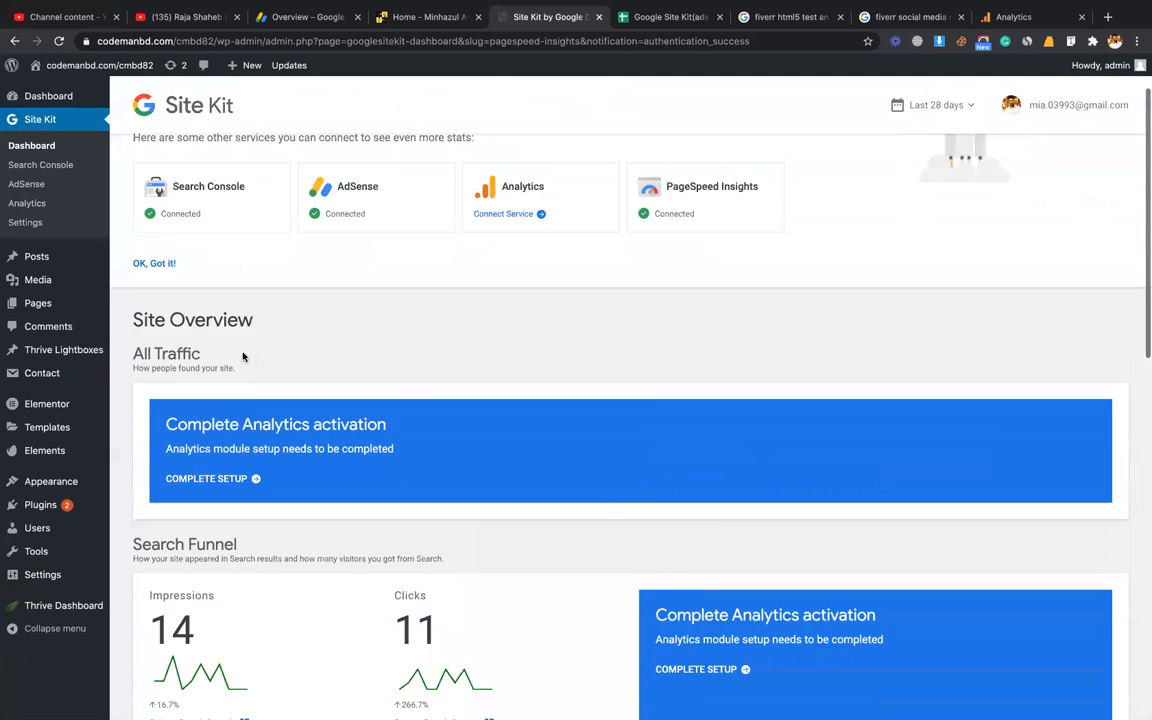
scroll(244, 357, up, 3)
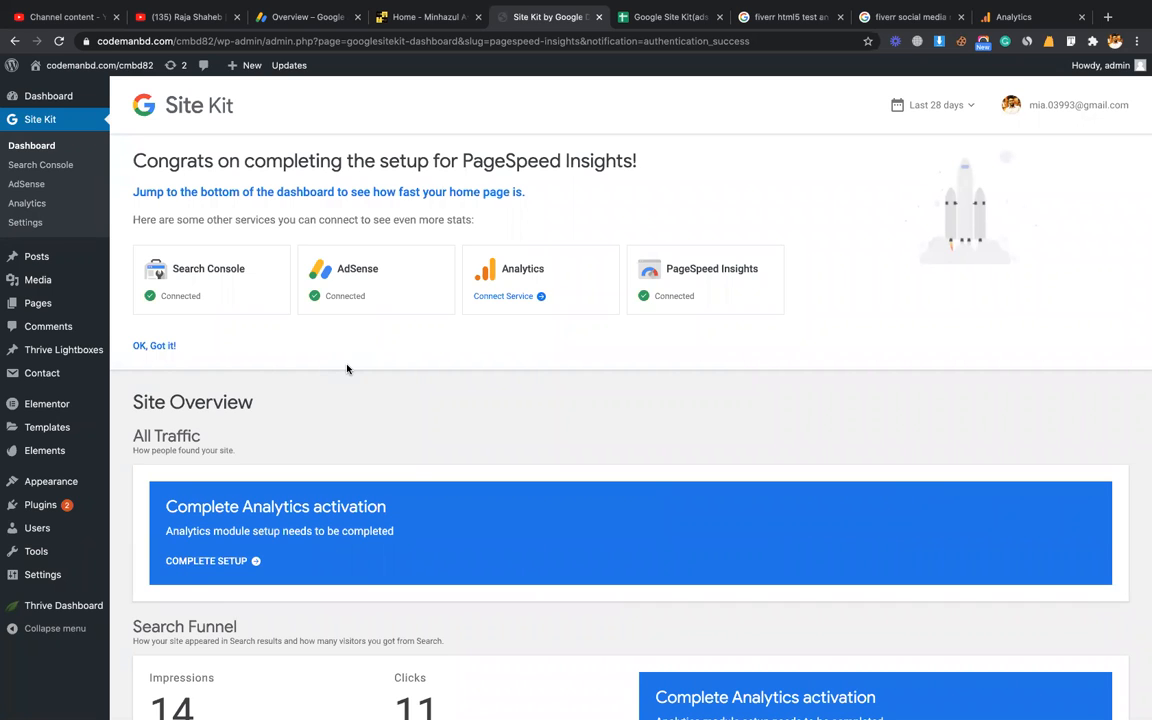
triple_click(212, 268)
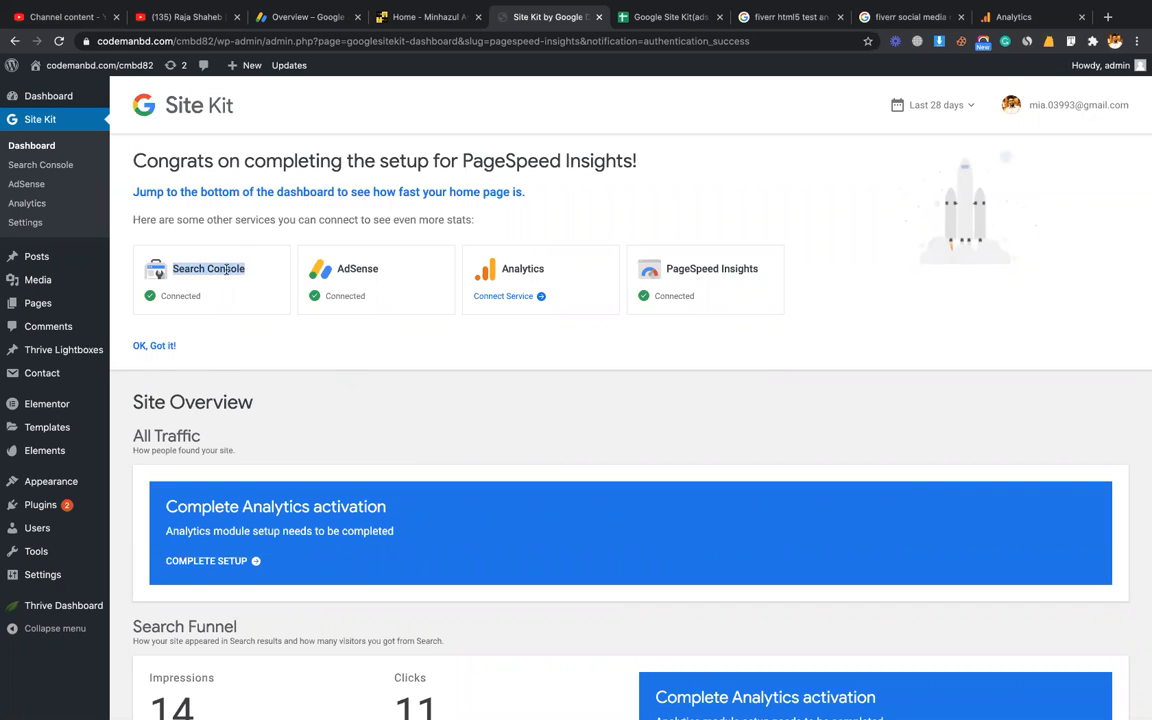
click(183, 307)
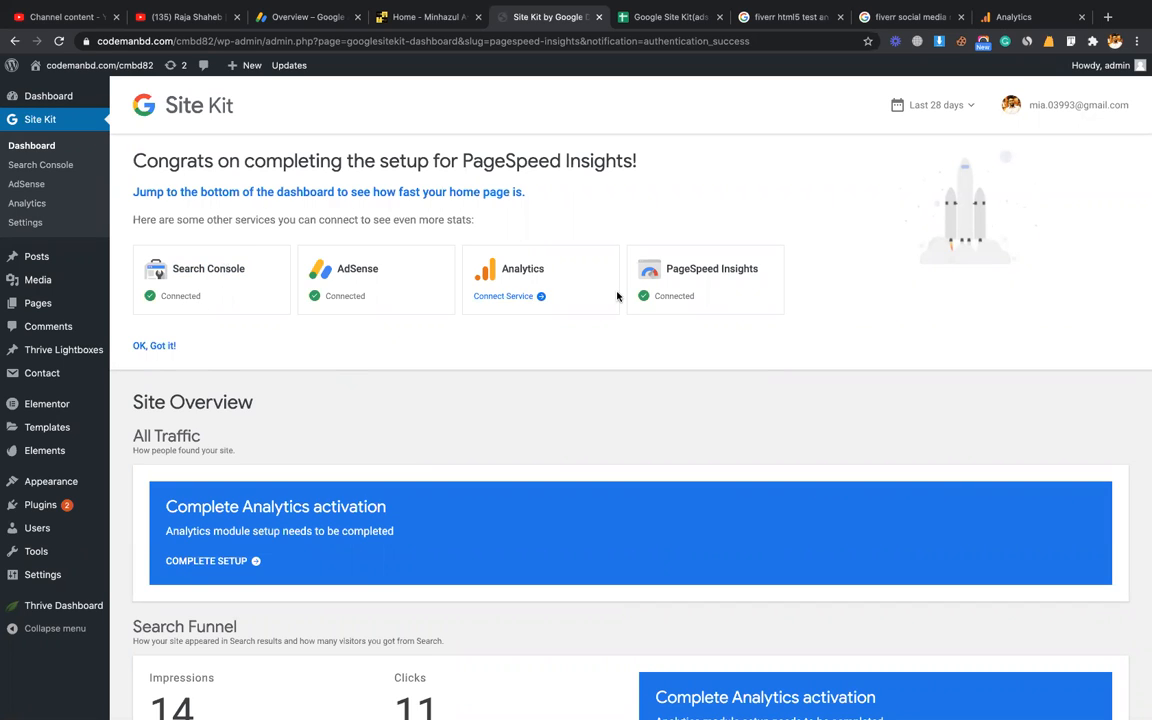
click(1017, 22)
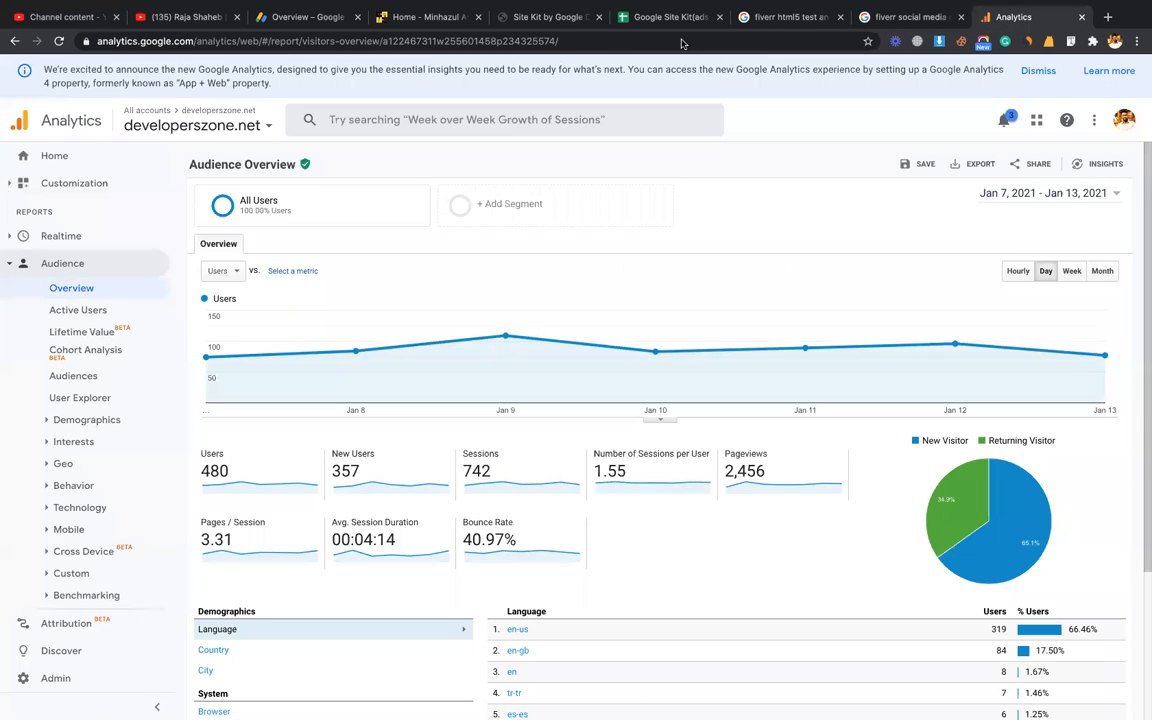
click(529, 41)
text(search co)
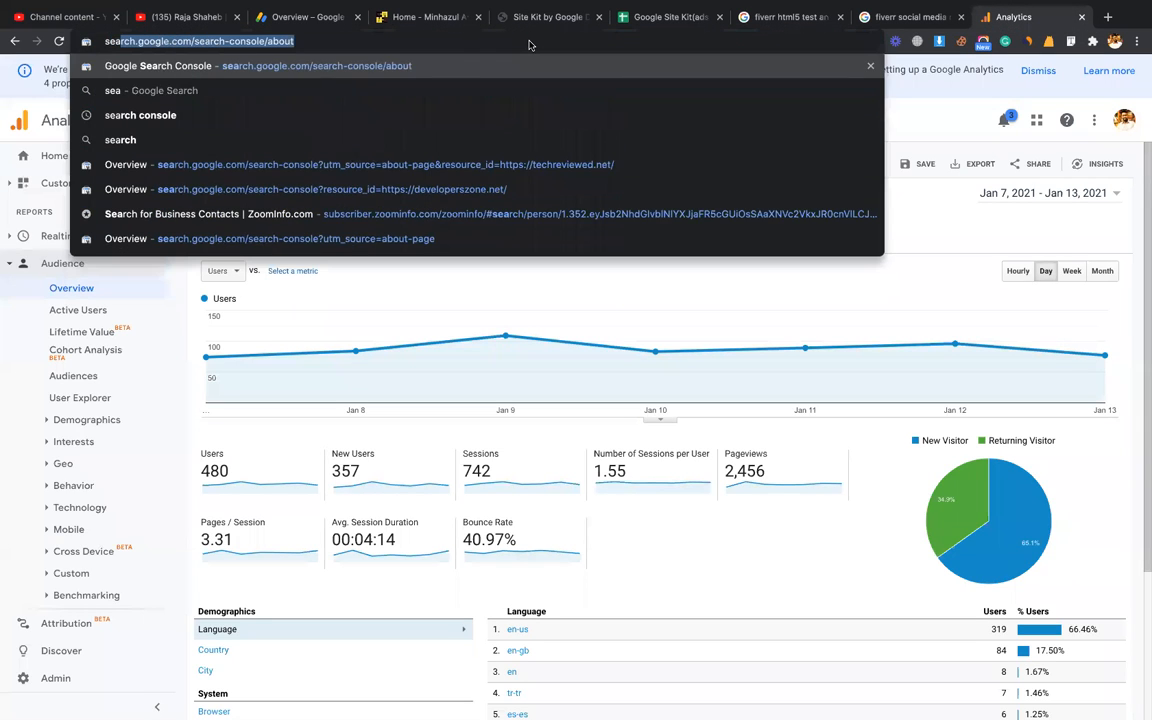
text(nsole)
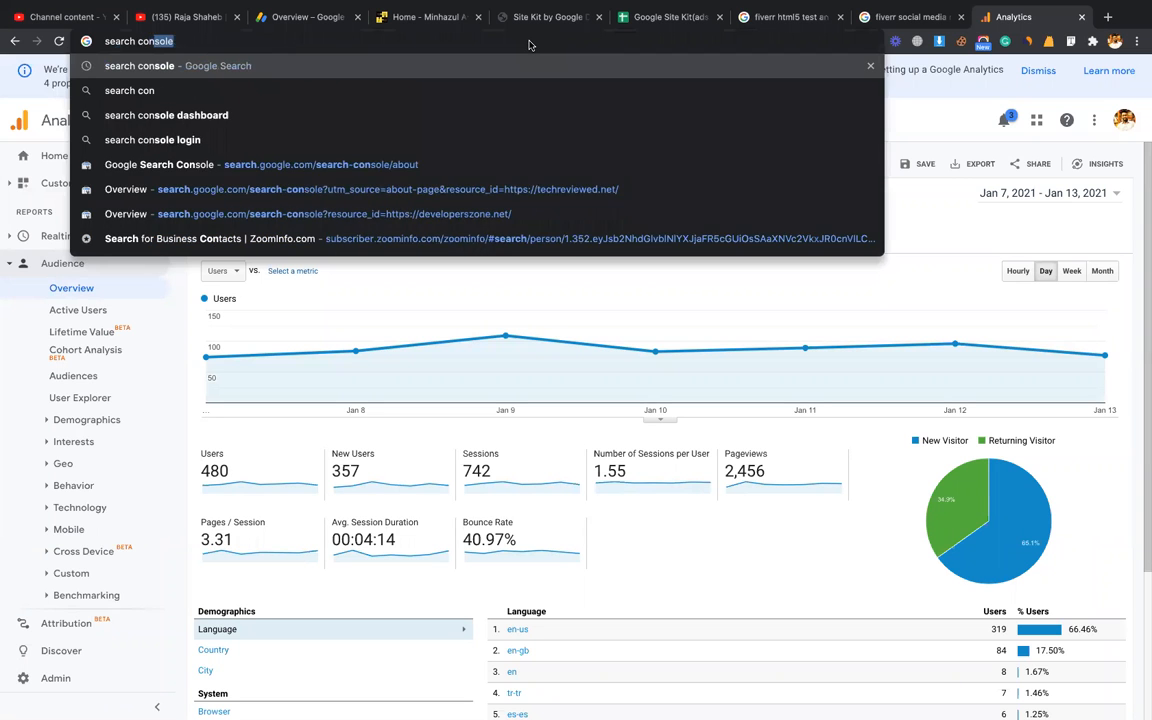
key(Return)
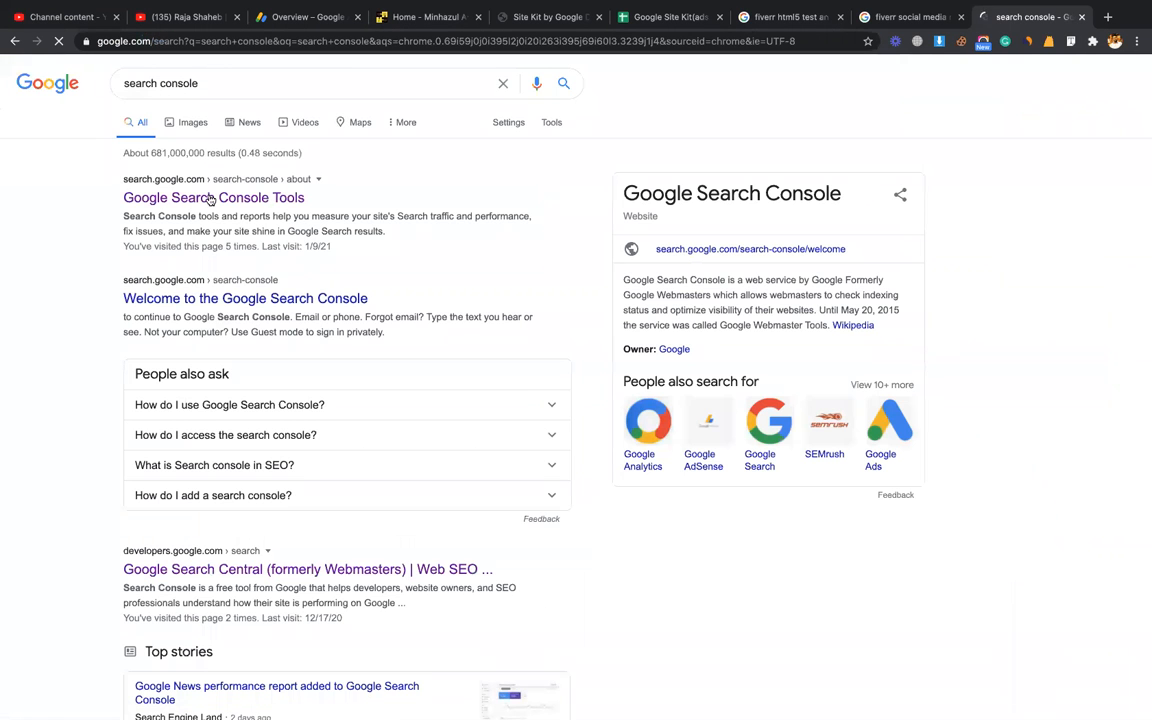
click(211, 199)
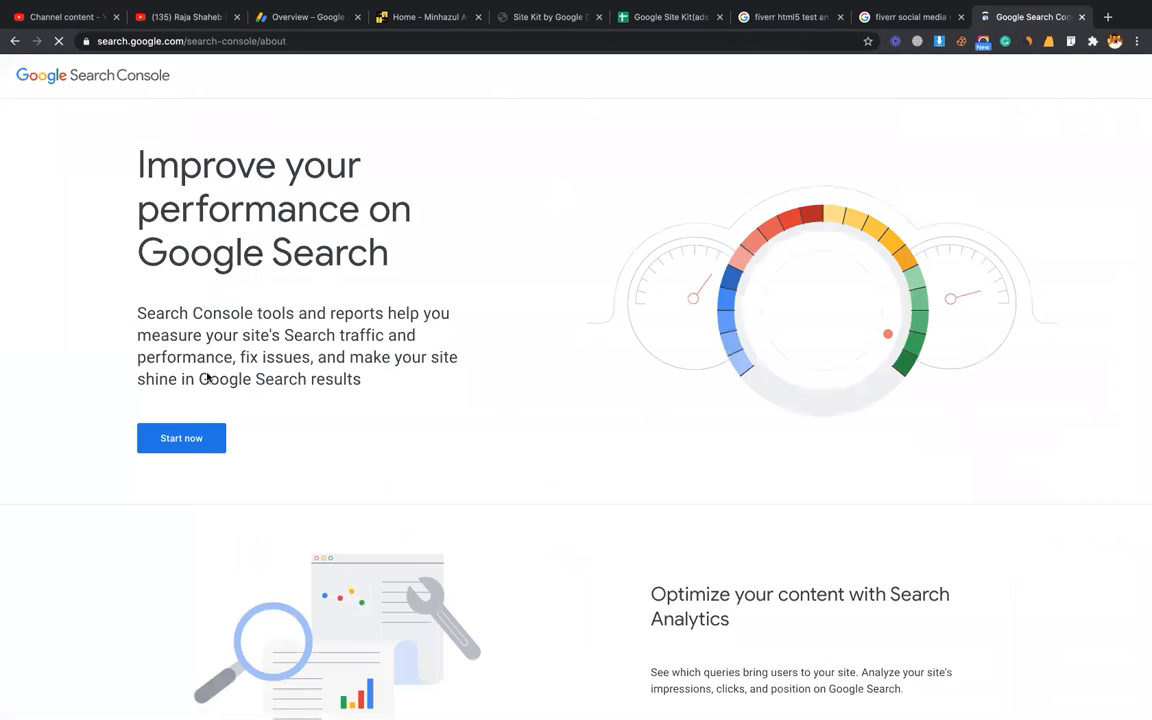
click(186, 443)
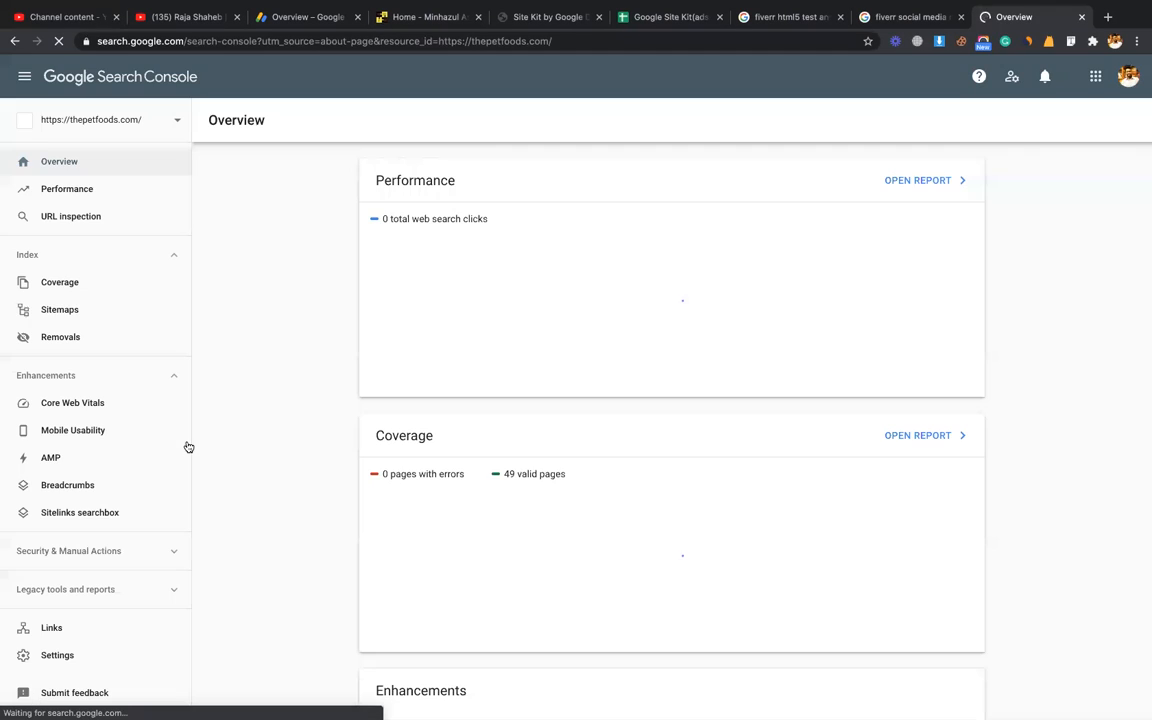
click(177, 122)
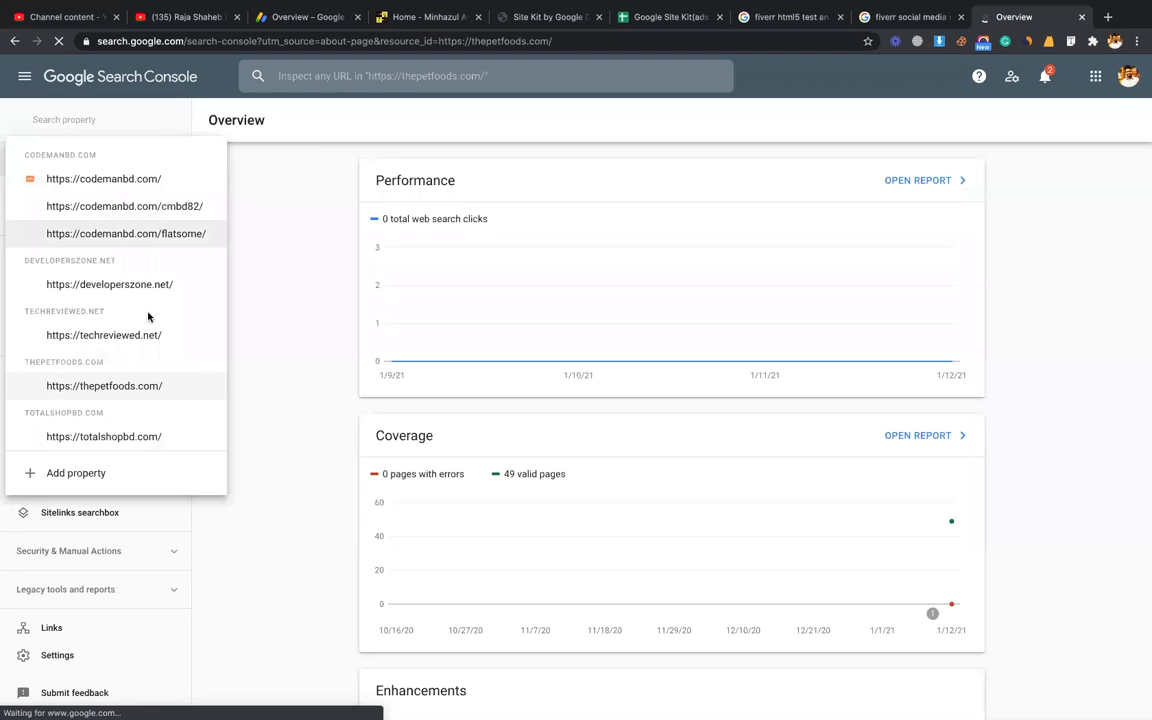
click(159, 207)
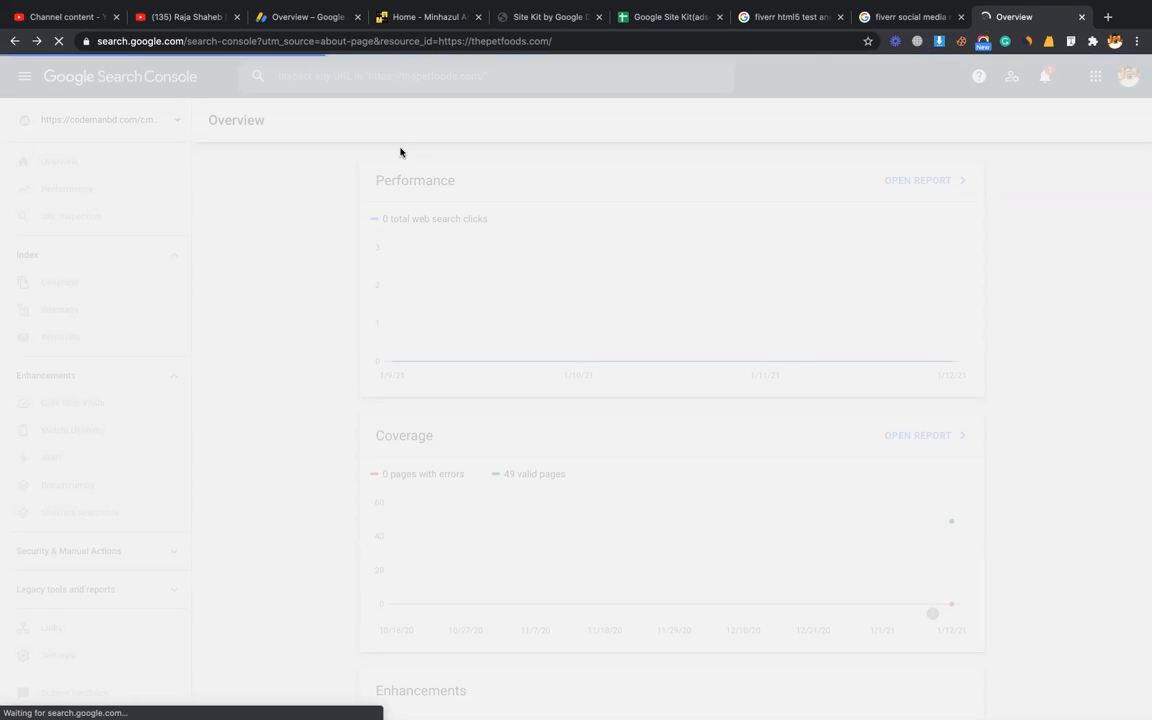
Switch to Google AdSense and examine the Auto ads list of sites, including whatminhazulasifwrite.com and developerszone.net
click(568, 27)
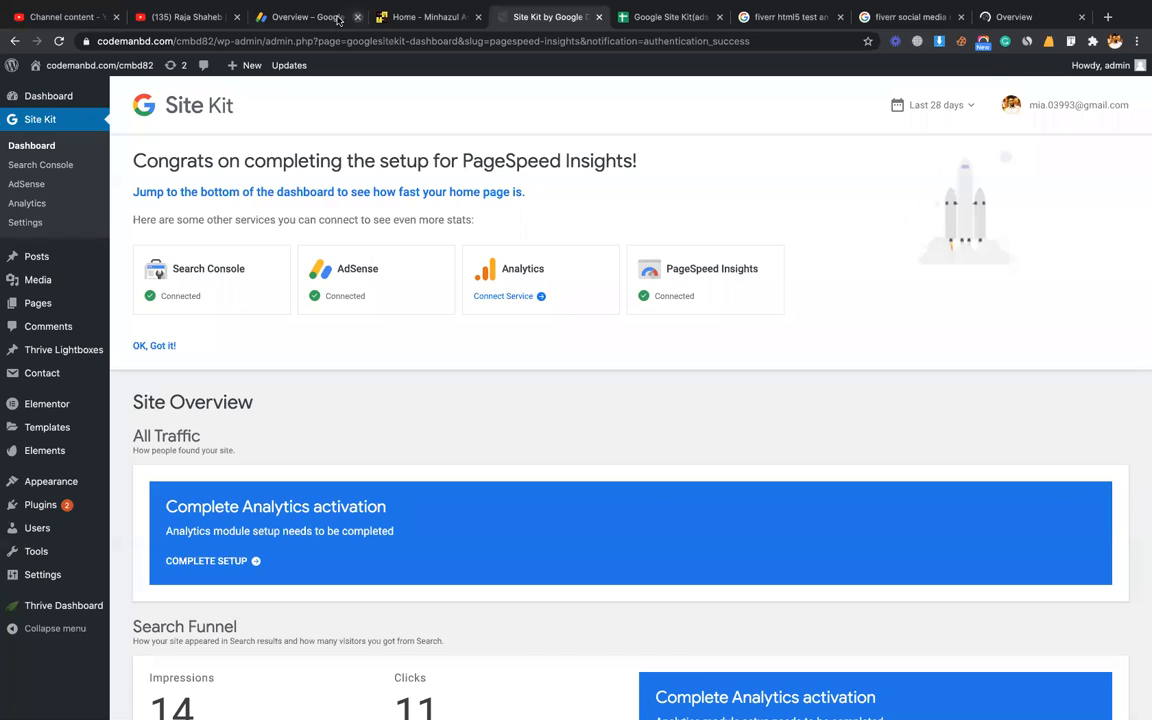
click(303, 16)
click(29, 74)
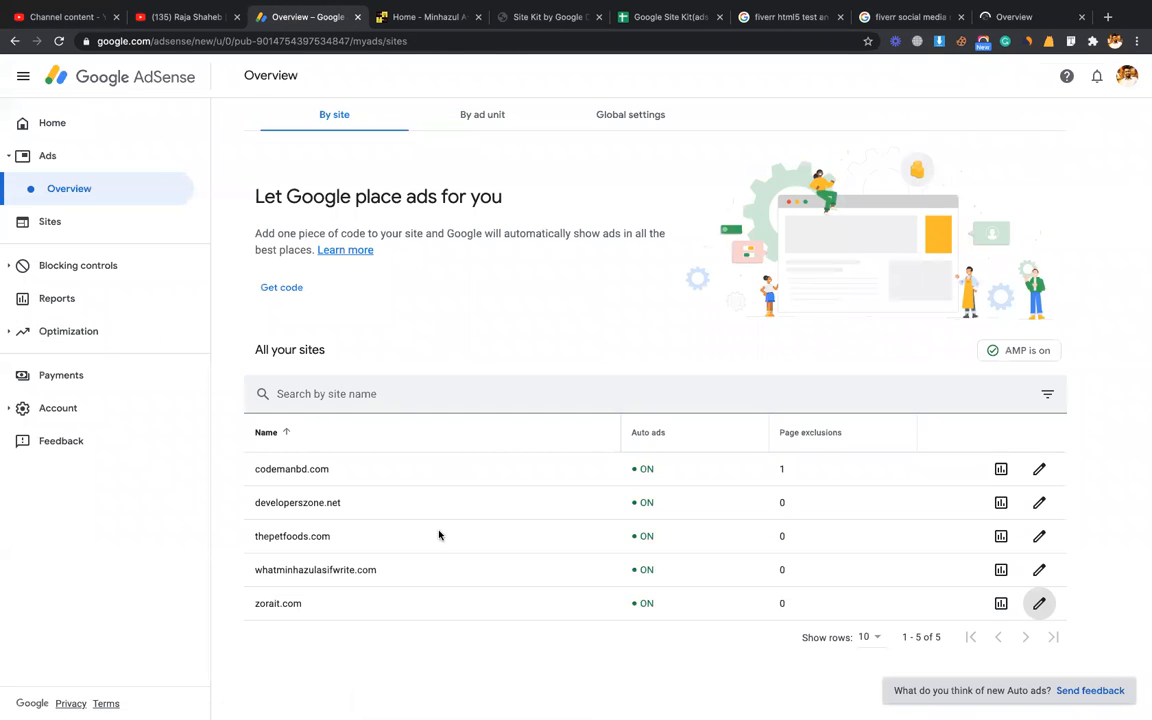
click(84, 164)
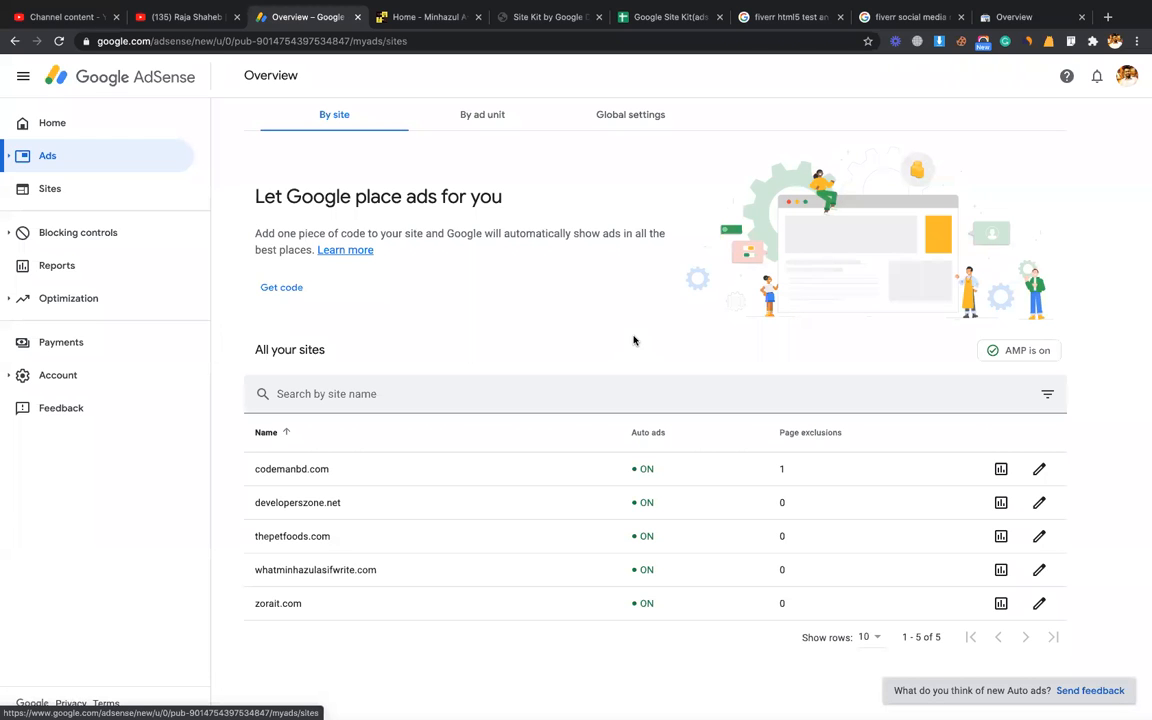
triple_click(307, 569)
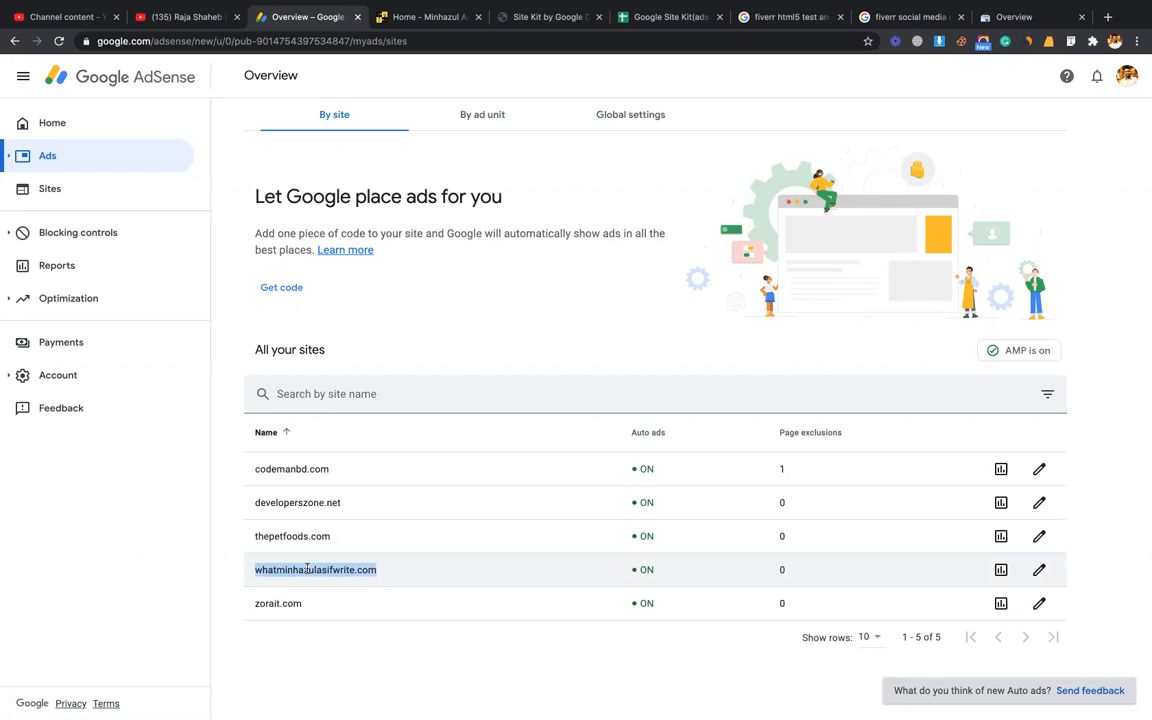
click(222, 503)
triple_click(287, 502)
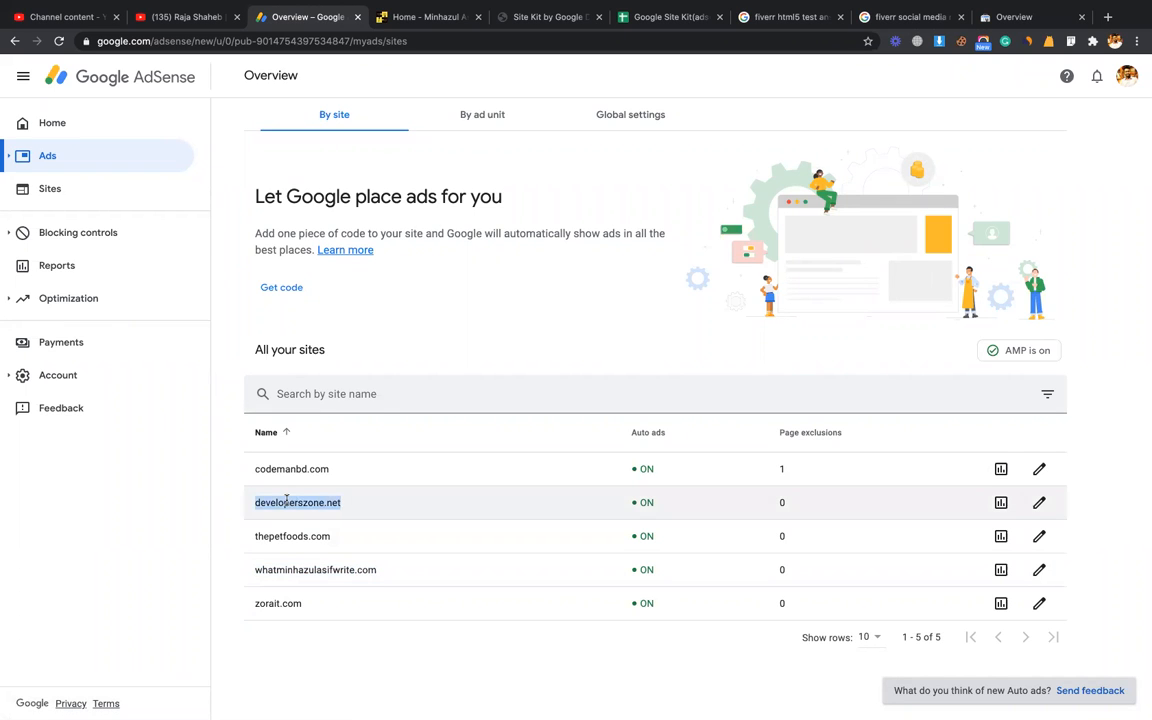
click(478, 340)
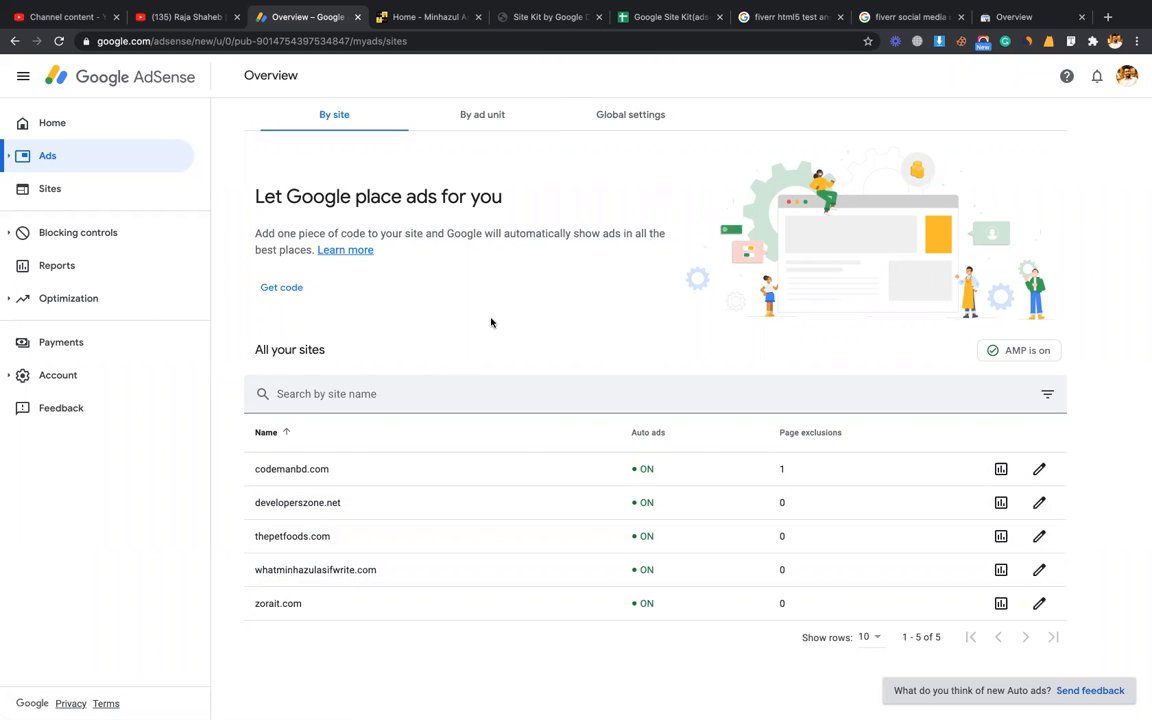
Check the Site Kit dashboard's connected services, return to AdSense and review the approval status of its sites
click(531, 19)
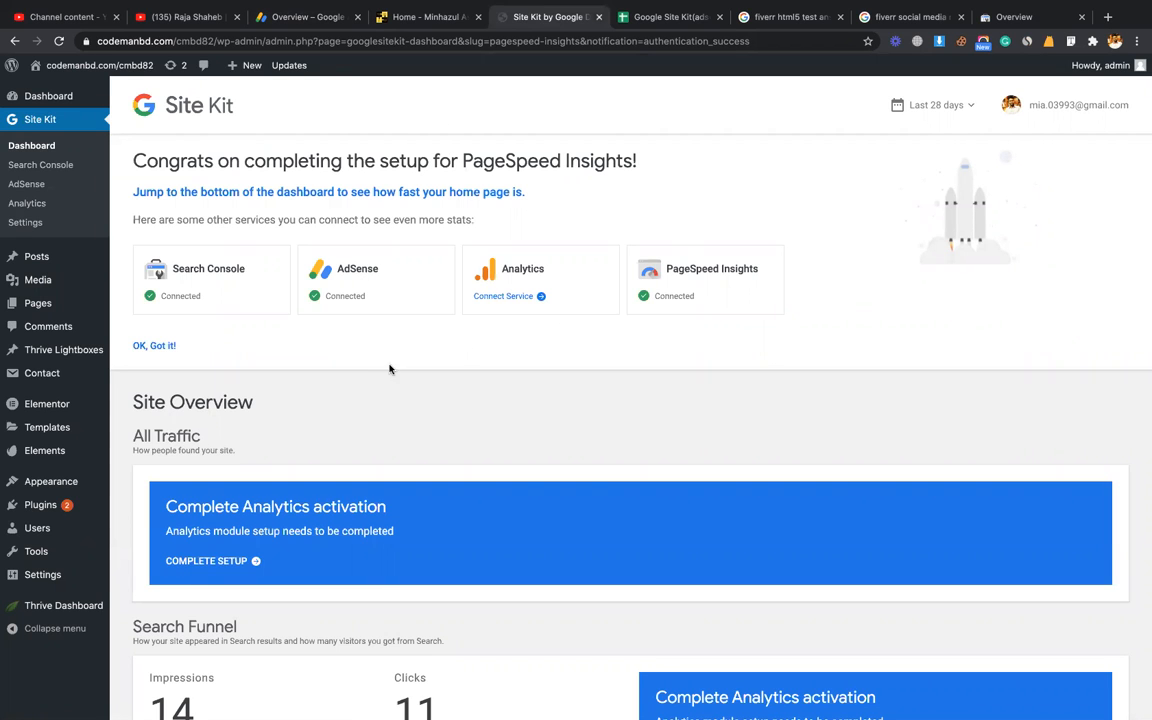
click(290, 16)
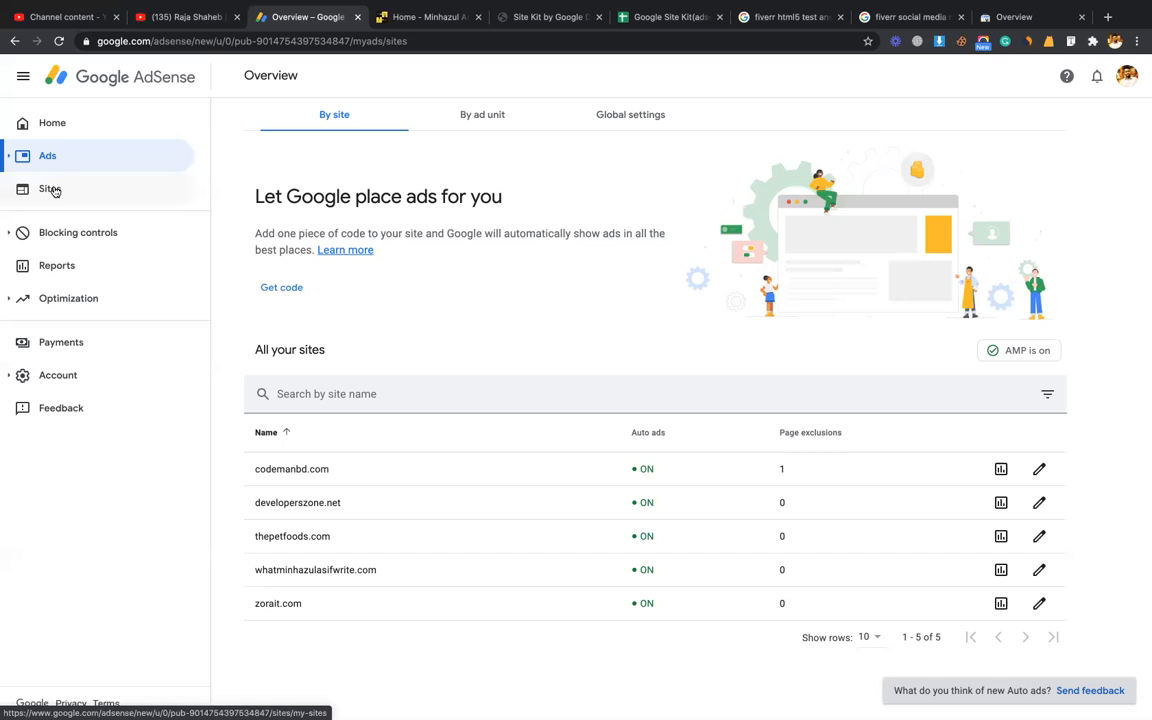
click(54, 191)
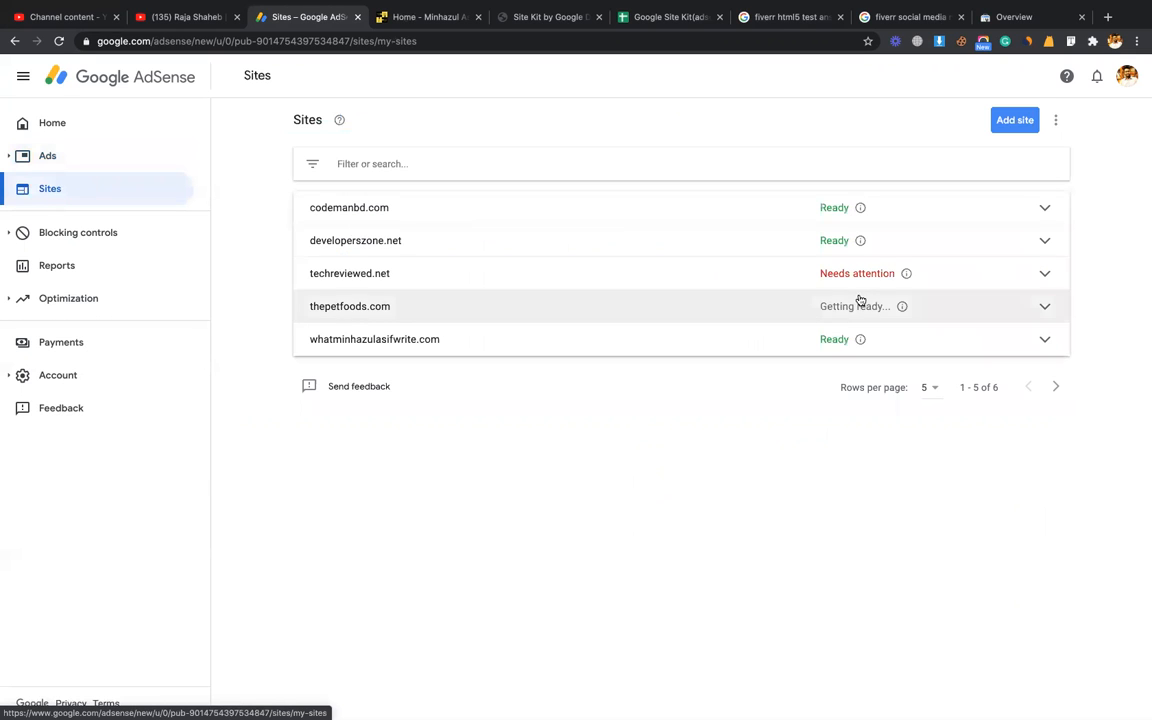
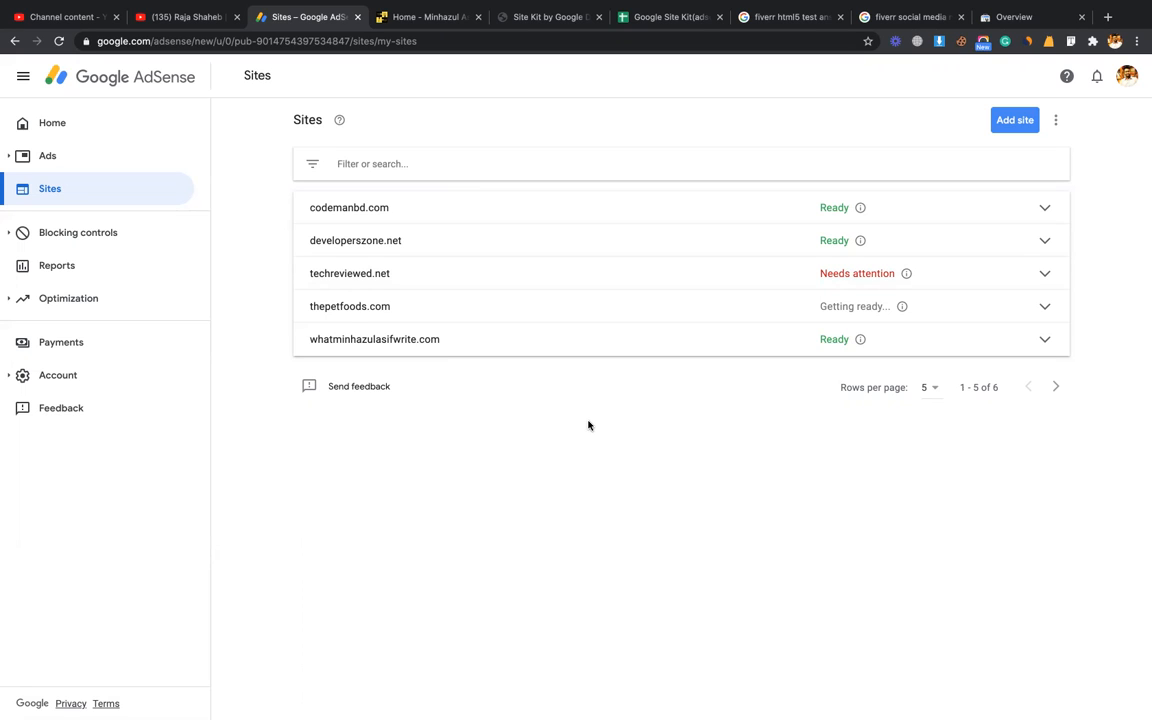
Start a new display ad unit in AdSense and preview its vertical and horizontal layouts, leaving the horizontal one chosen
click(98, 154)
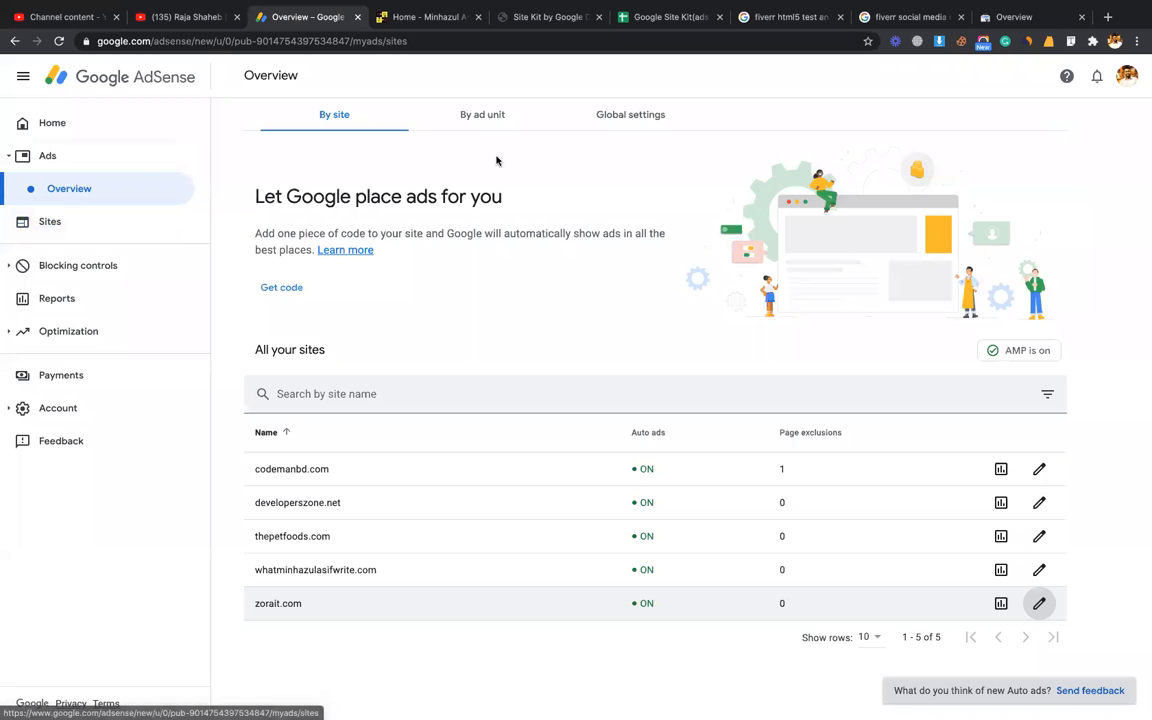
click(503, 118)
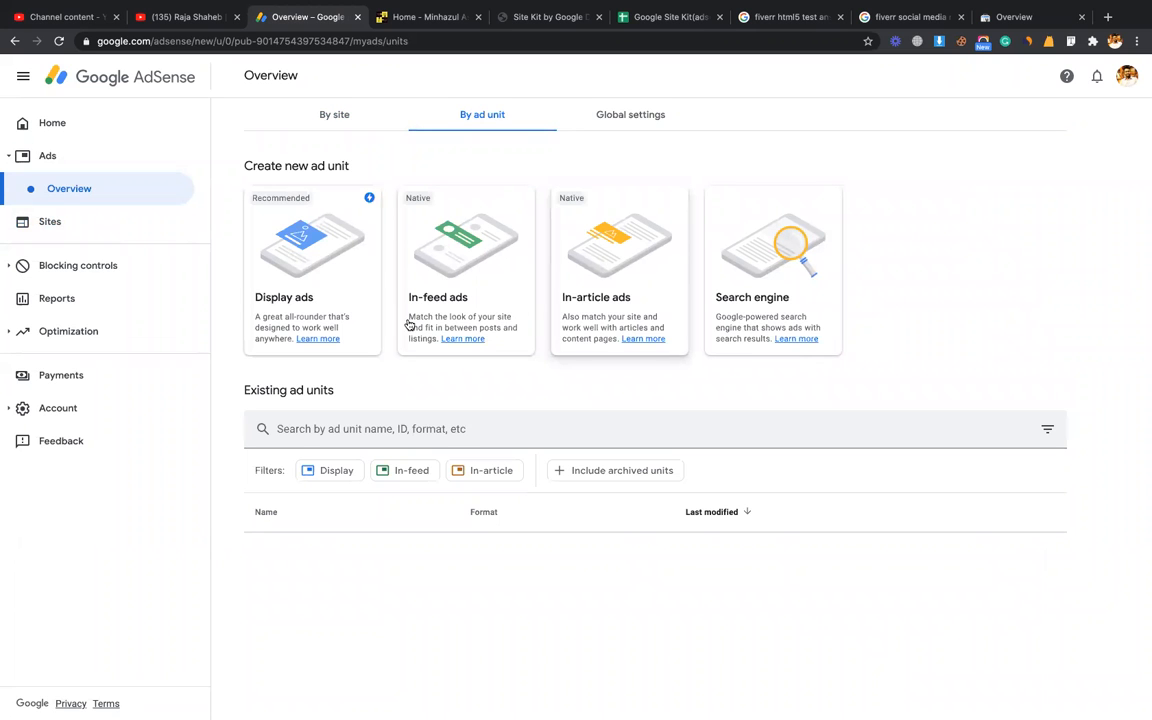
click(284, 237)
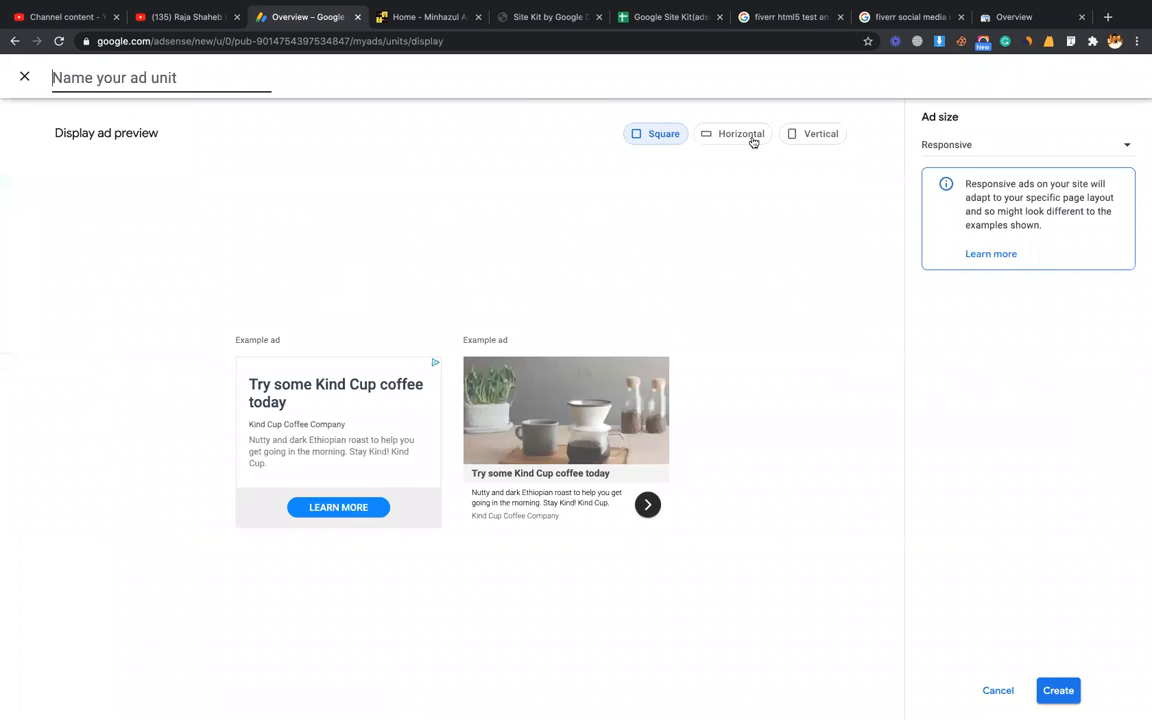
click(745, 136)
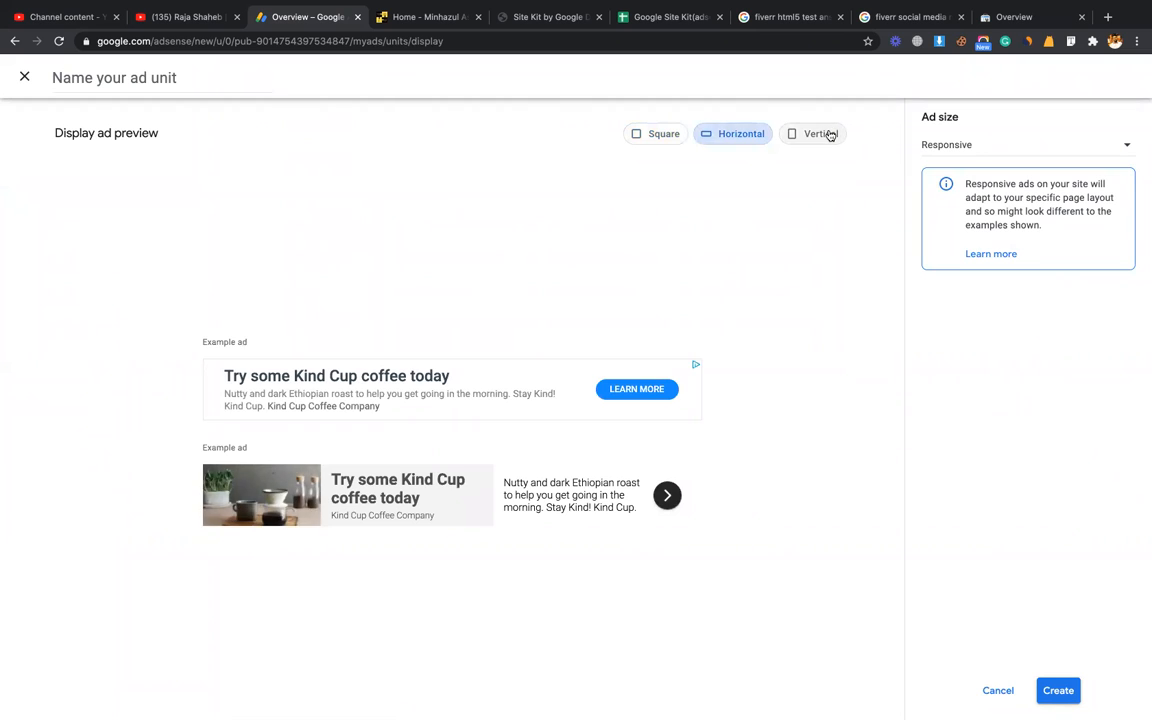
click(828, 134)
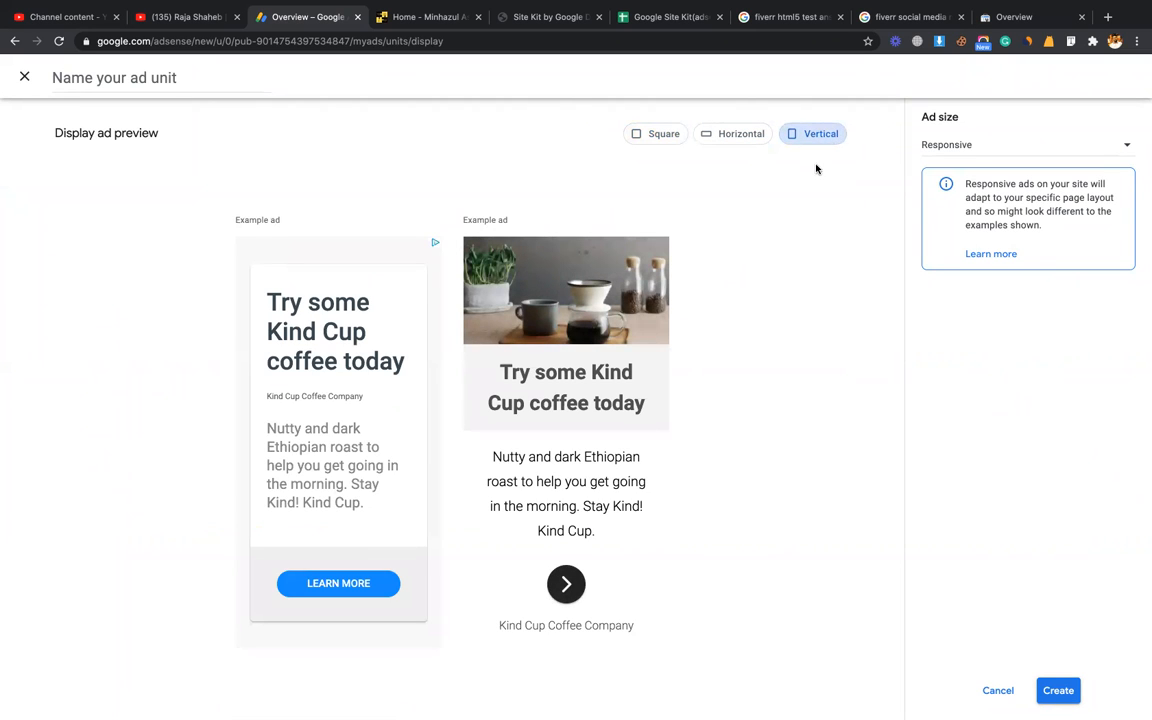
click(743, 134)
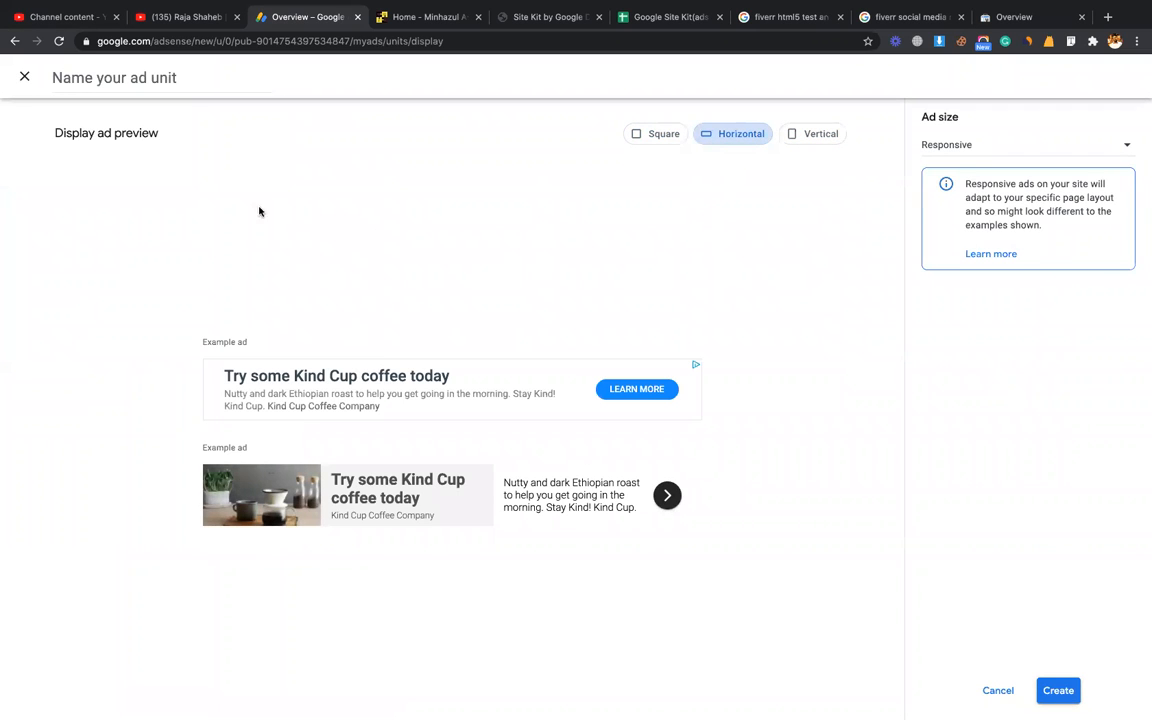
Name the display ad unit "top ads" and create it with the responsive size
click(137, 76)
text(top ads)
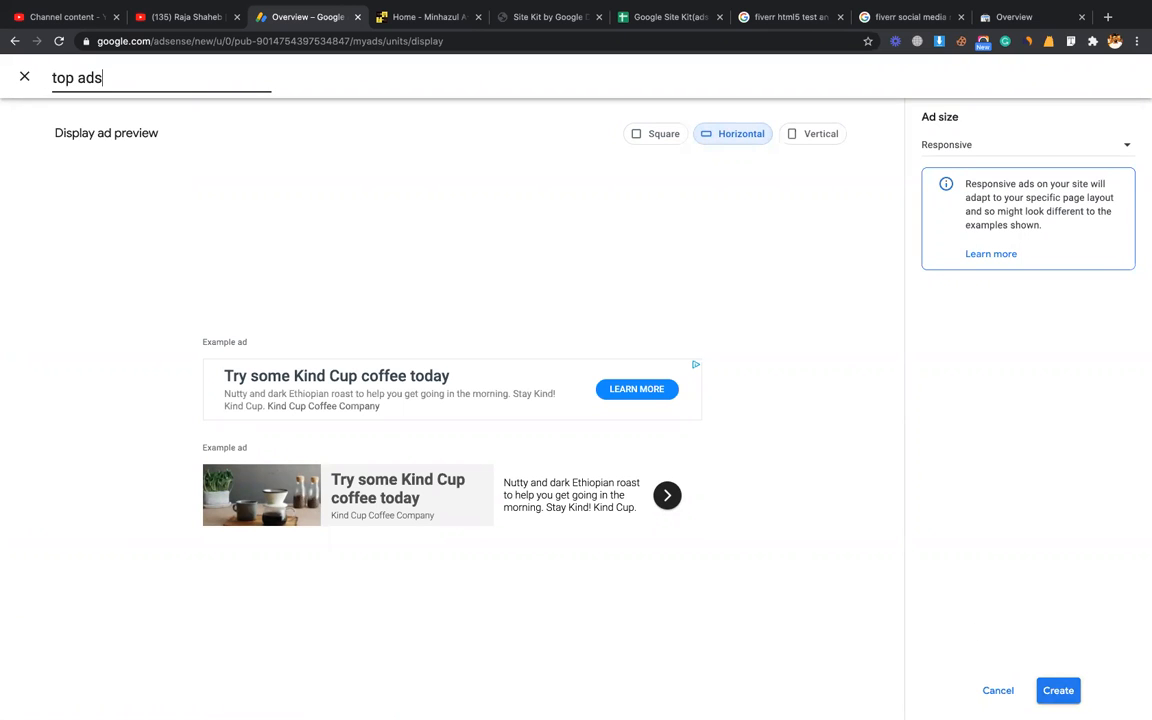
click(1060, 692)
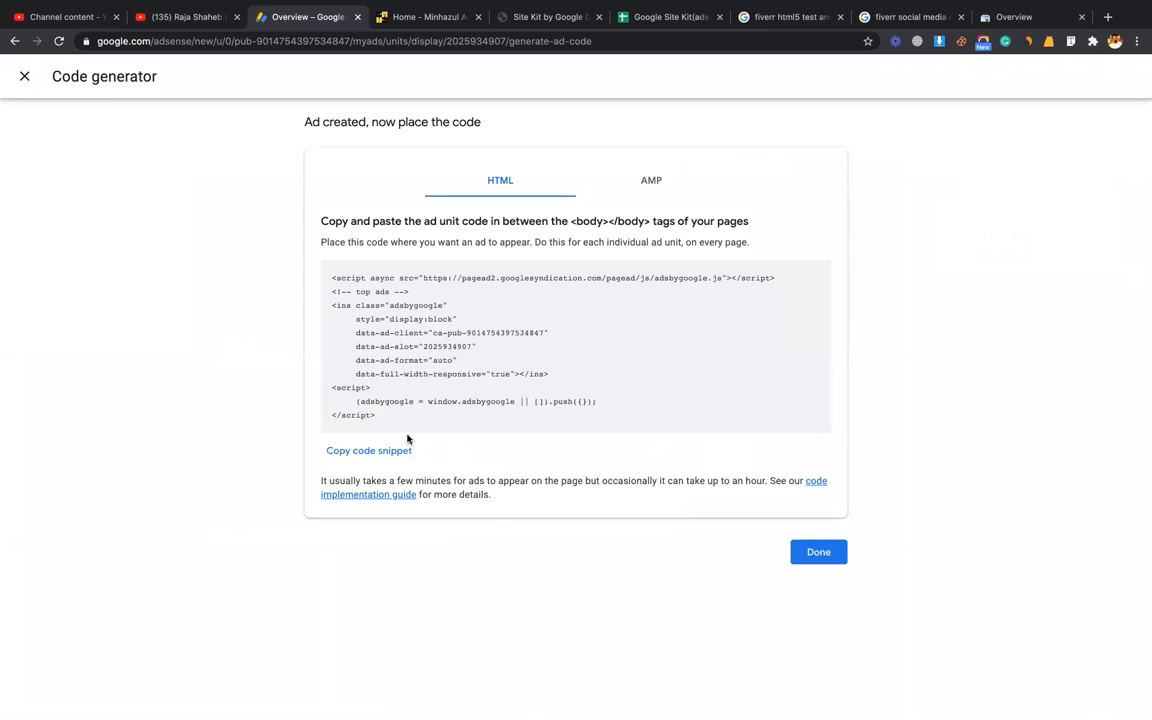
Select the whole generated HTML code of the ad unit and close the code generator
triple_click(429, 401)
click(430, 401)
key(ctrl+a)
drag(461, 412, 332, 273)
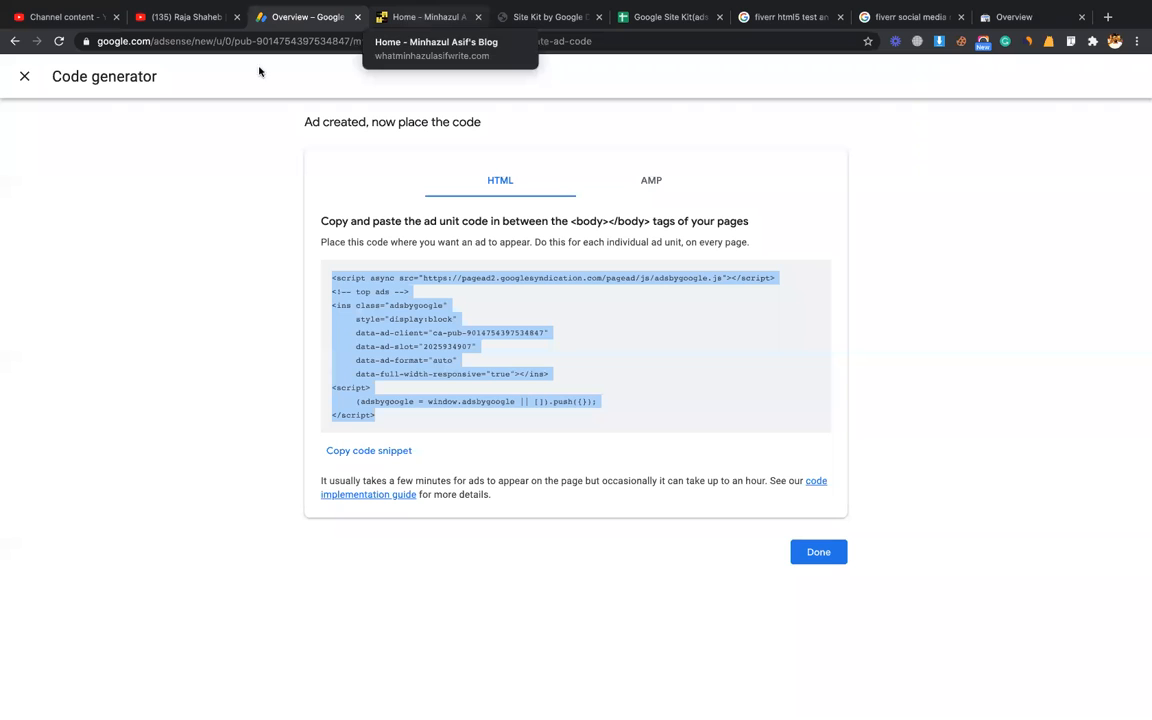
click(24, 76)
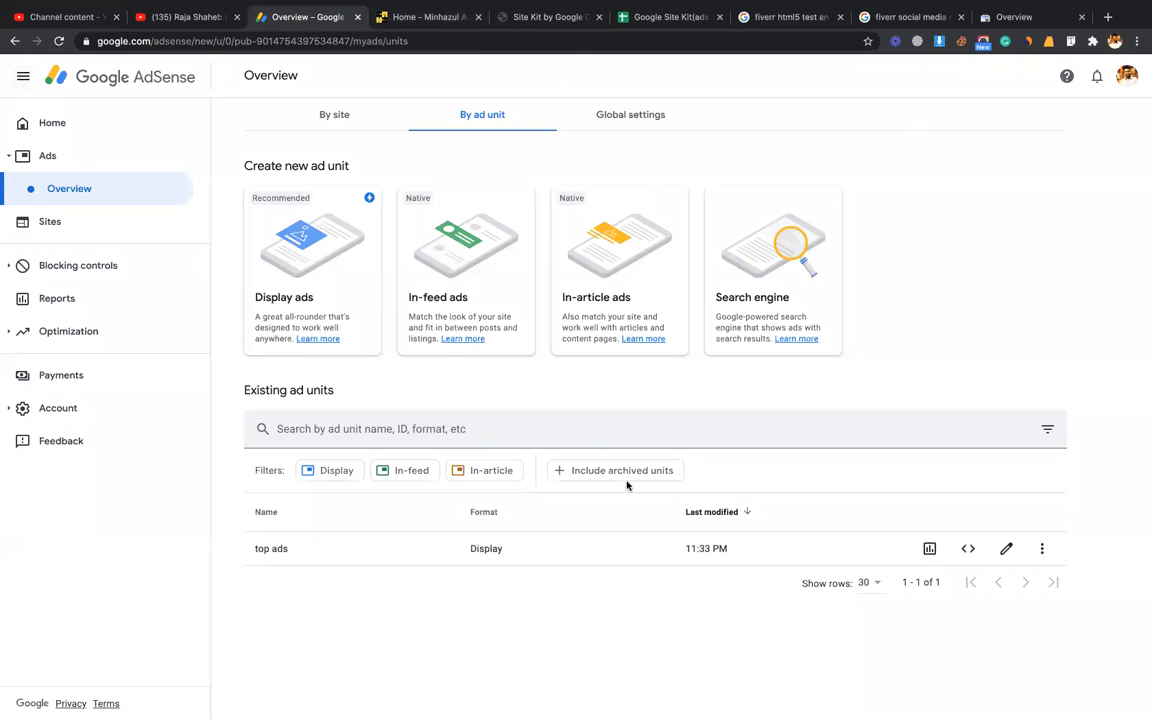
Archive the "top ads" ad unit and open the AdSense home overview
click(1041, 551)
click(1078, 551)
right_click(946, 306)
click(463, 582)
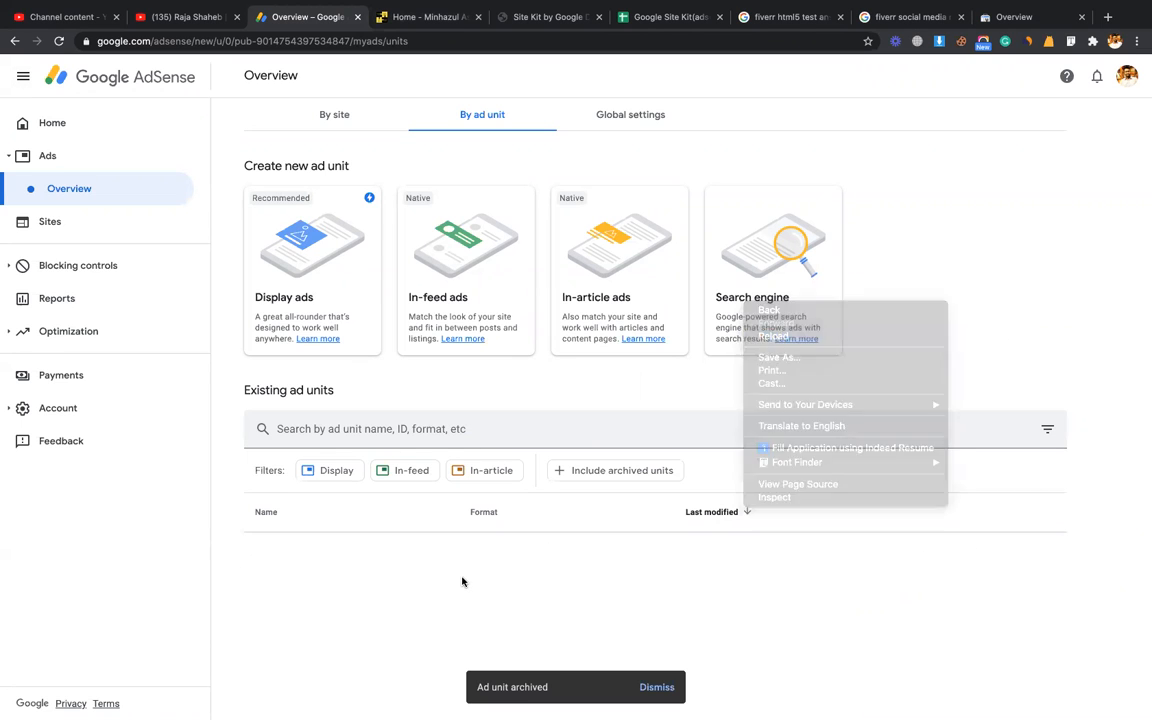
click(88, 112)
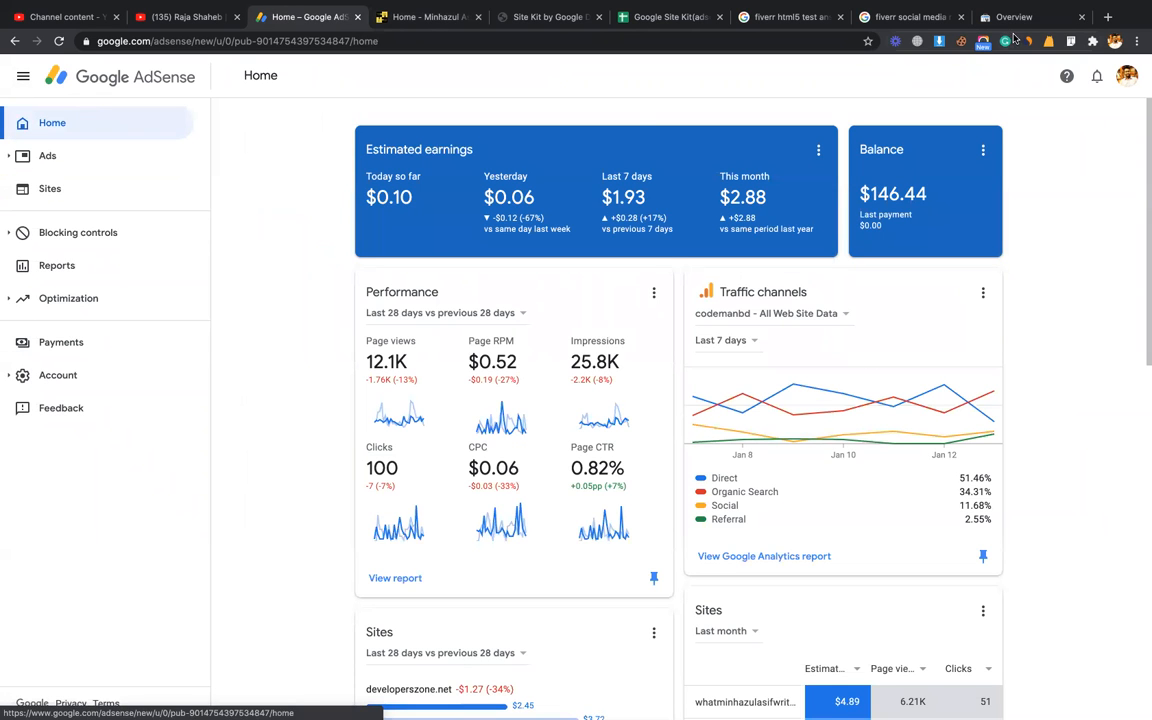
Look through the list of properties in Google Search Console and return to the AdSense home overview
click(1007, 20)
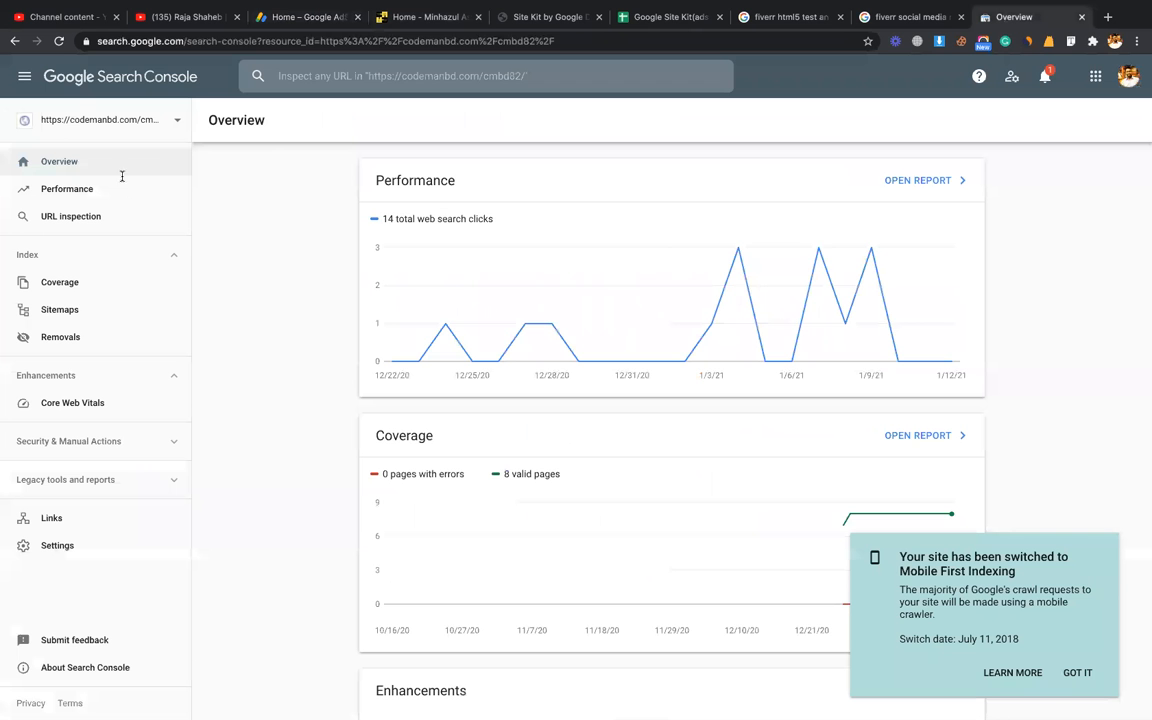
click(157, 122)
scroll(118, 250, down, 3)
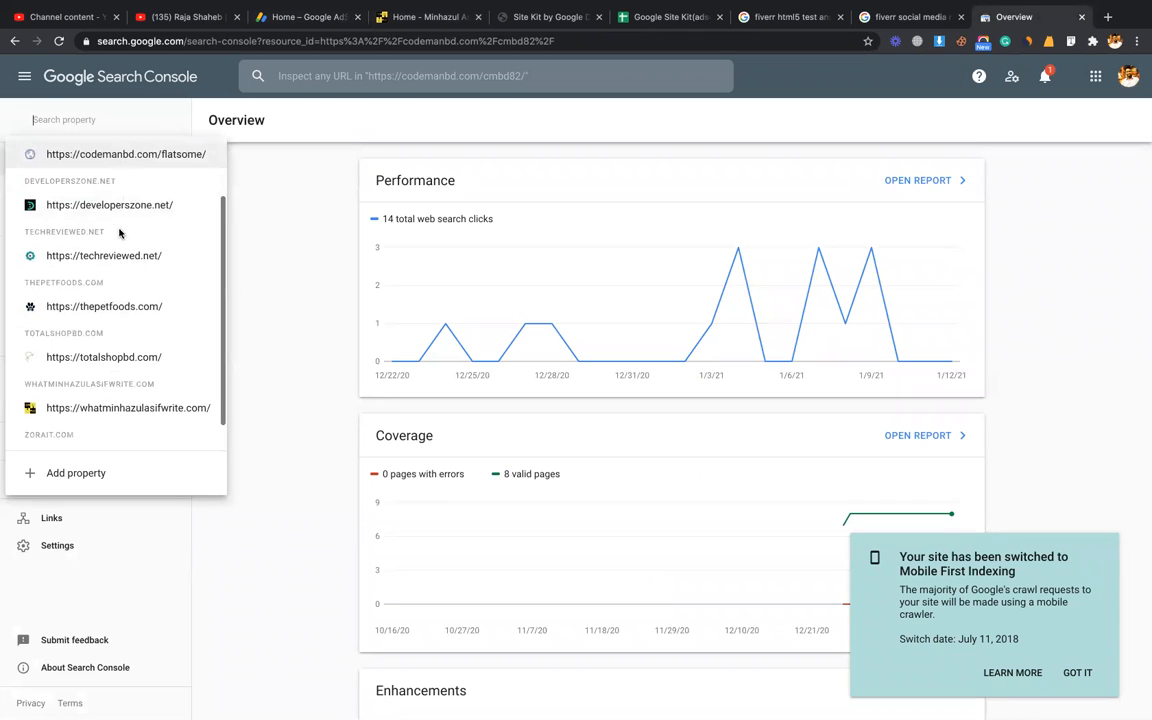
scroll(119, 232, up, 2)
scroll(119, 232, down, 2)
scroll(119, 232, up, 3)
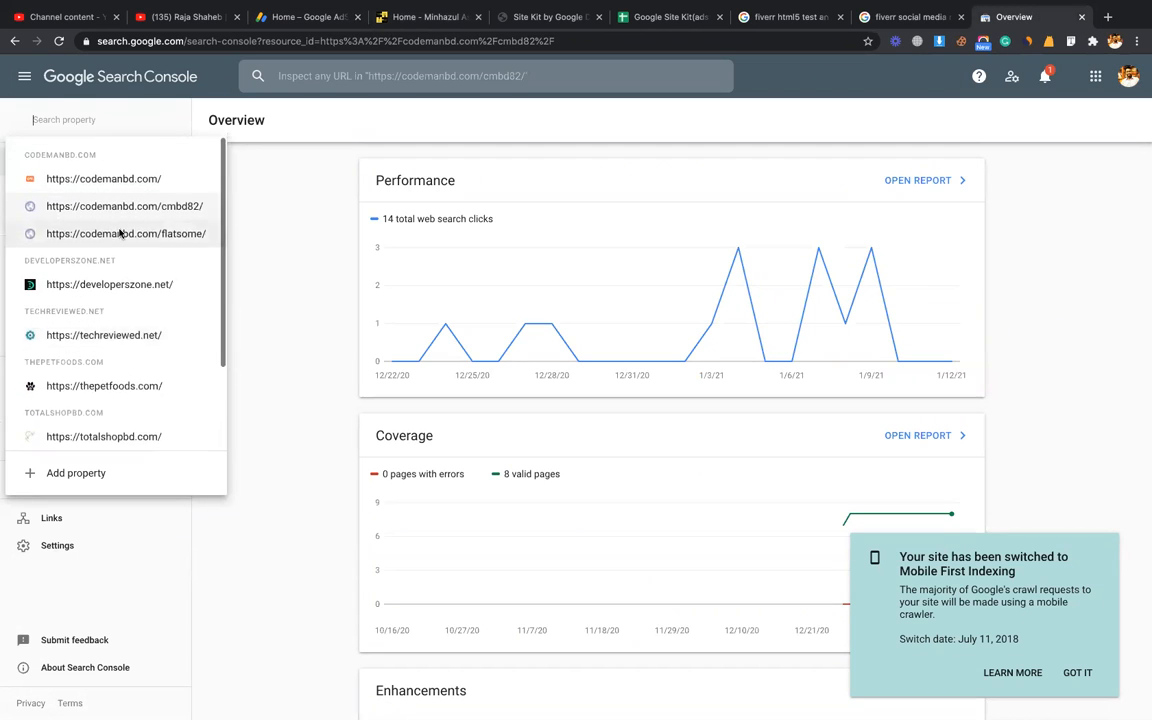
scroll(119, 232, down, 2)
scroll(119, 232, up, 2)
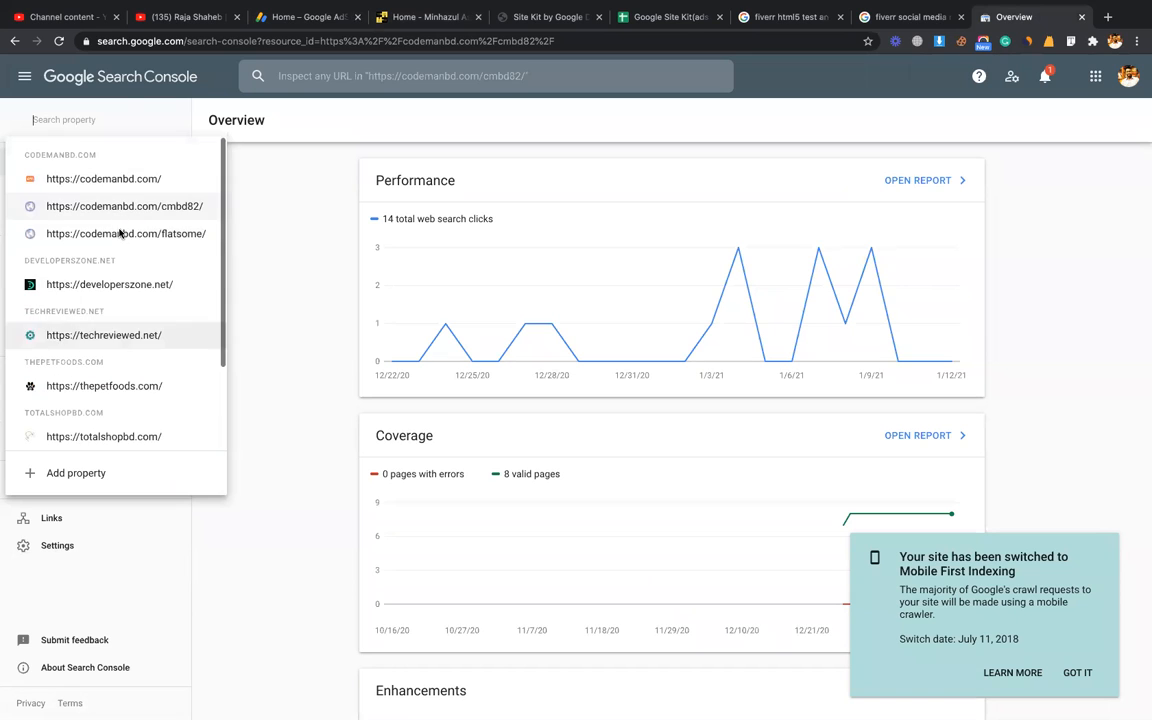
click(330, 17)
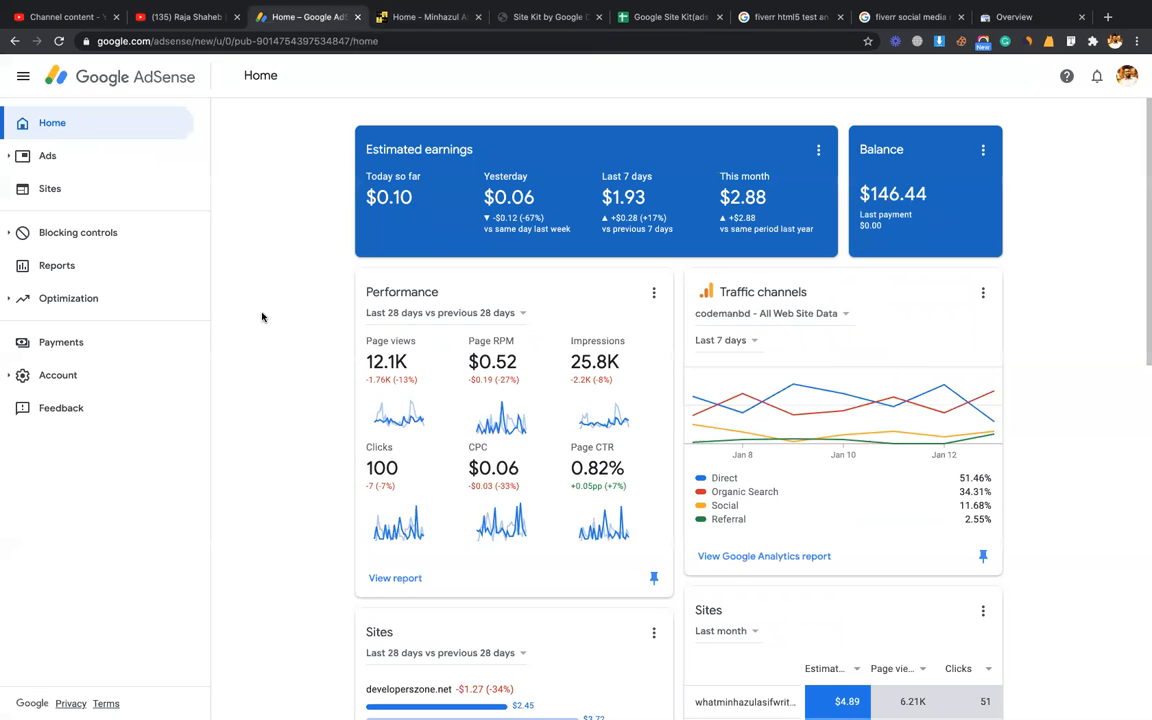
Open the list of sites in AdSense and load codemanbd.com in place of the Search Console overview
click(100, 190)
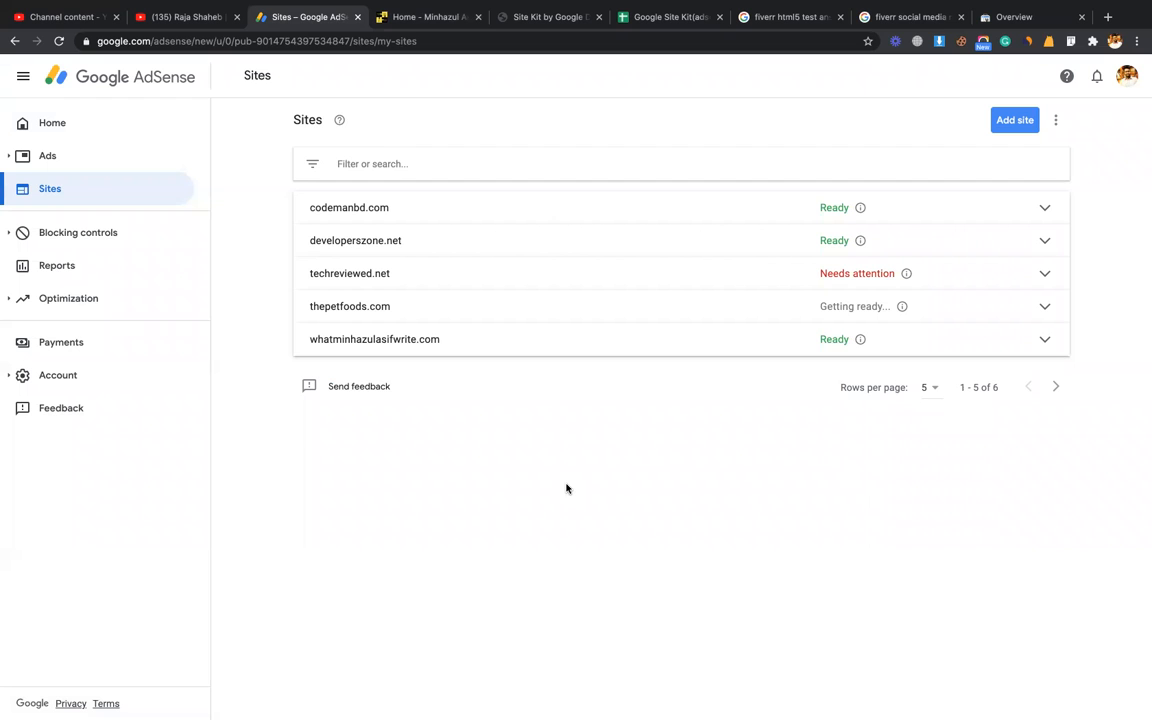
click(1020, 19)
click(533, 38)
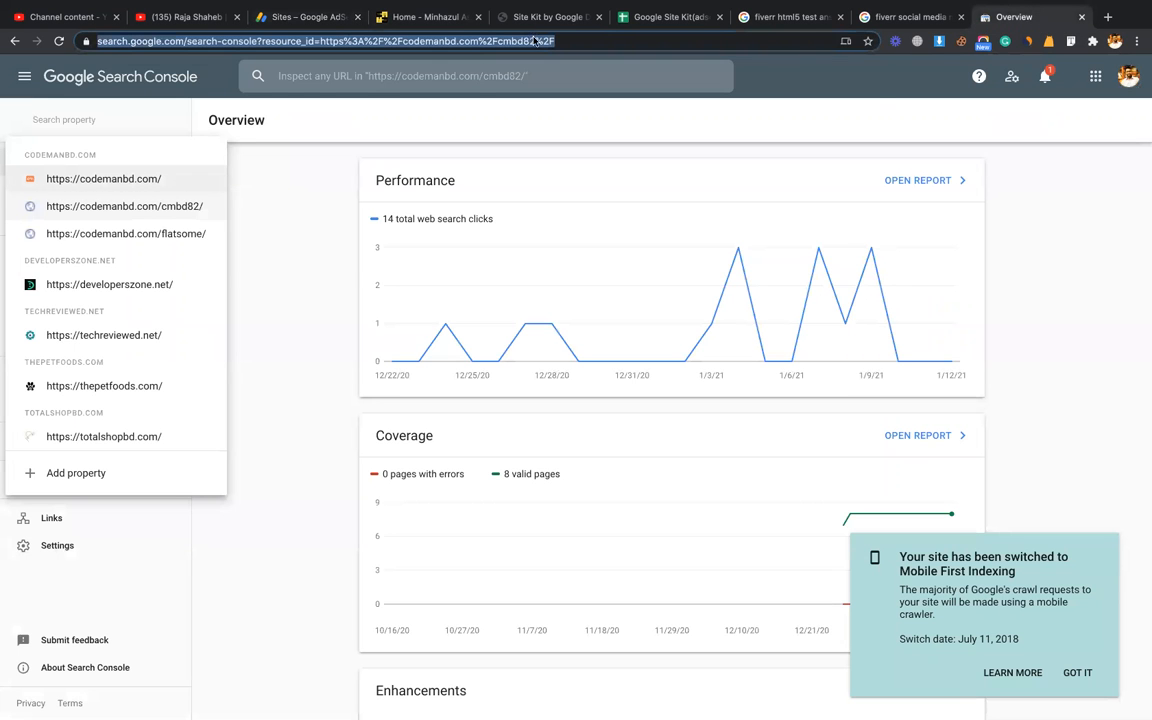
text(code)
key(Return)
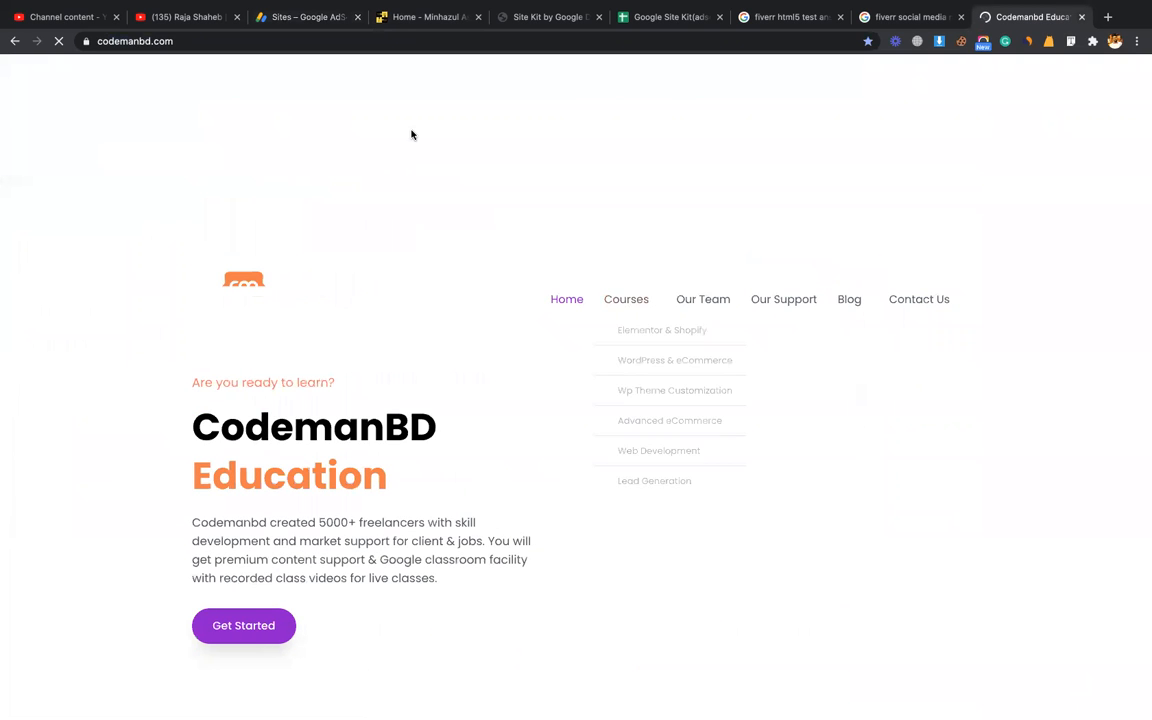
Look through the whole codemanbd.com home page for displayed ads and return to its header
scroll(357, 318, down, 7)
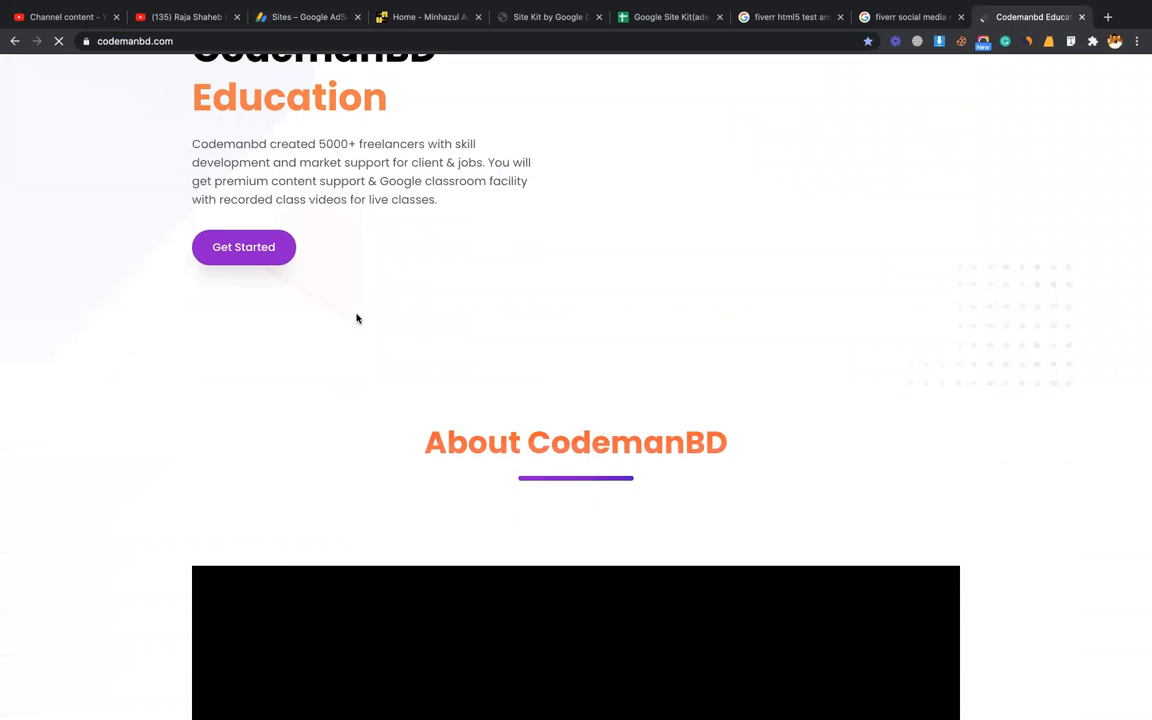
scroll(357, 318, down, 3)
scroll(357, 318, up, 10)
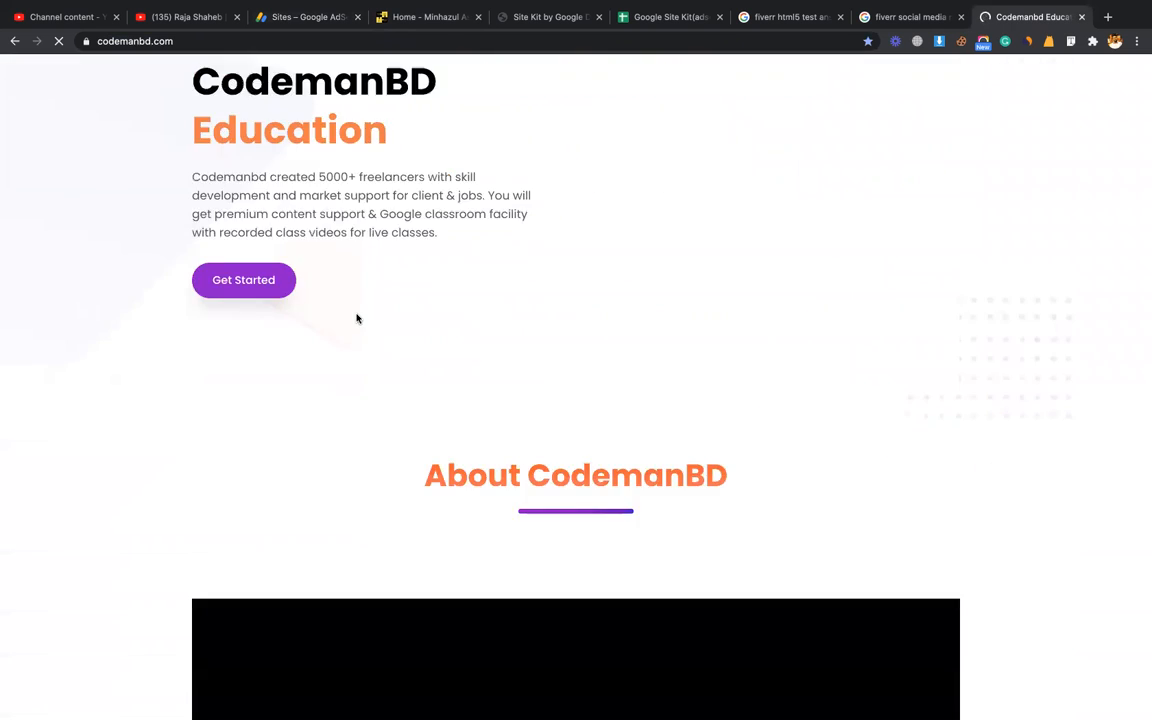
scroll(357, 318, down, 15)
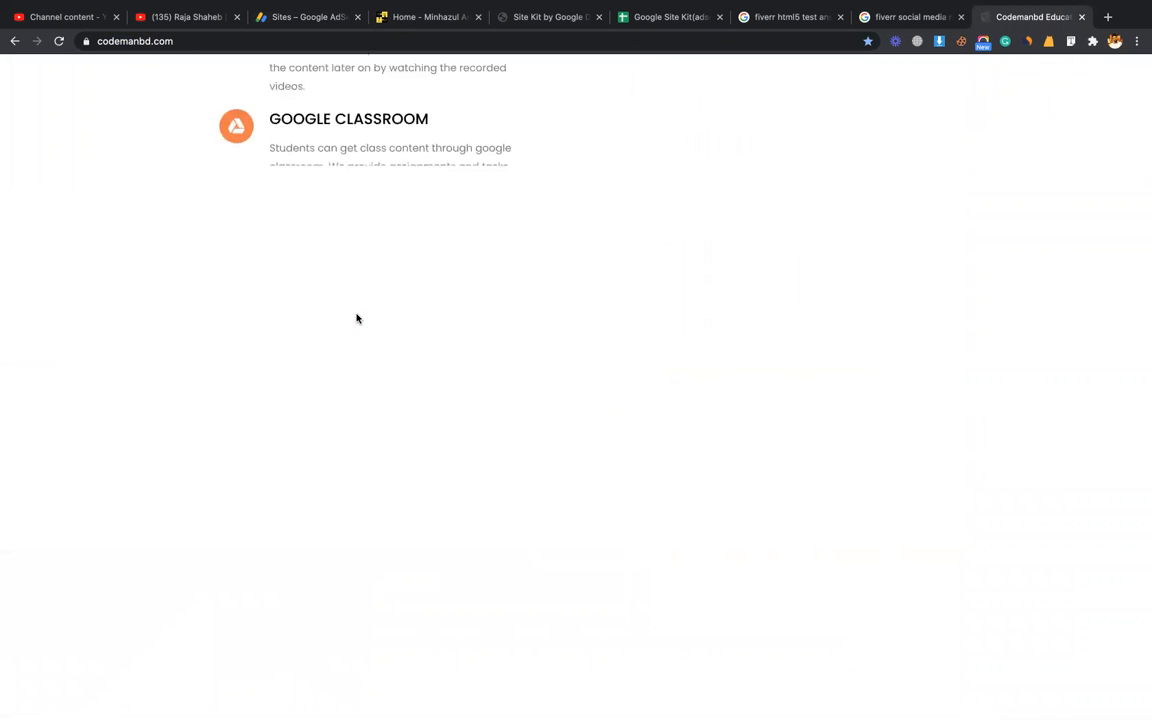
scroll(357, 318, down, 15)
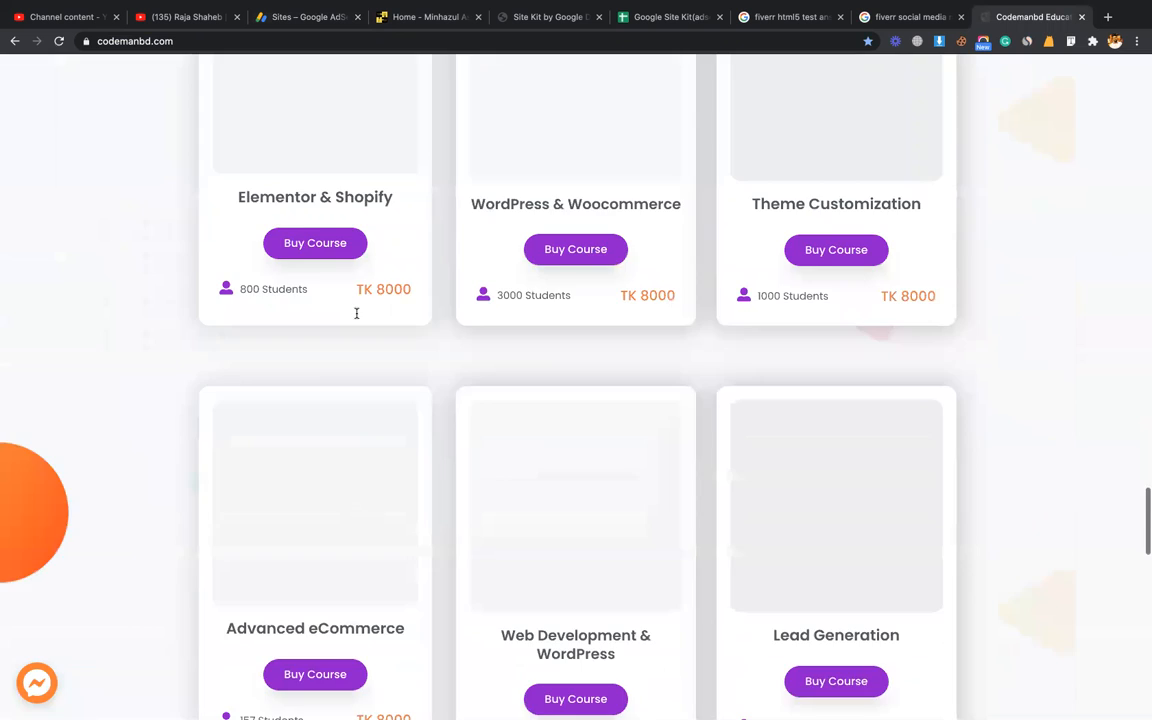
scroll(357, 318, down, 2)
scroll(357, 318, up, 15)
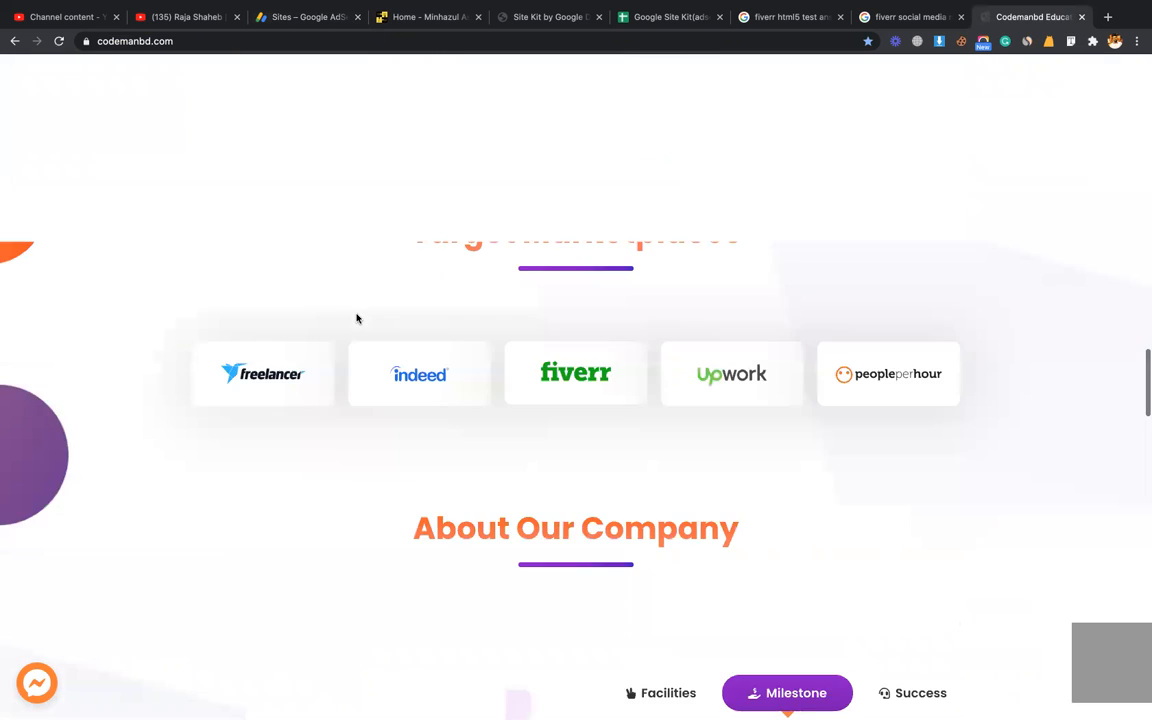
scroll(370, 315, up, 7)
scroll(478, 352, down, 10)
scroll(478, 352, up, 10)
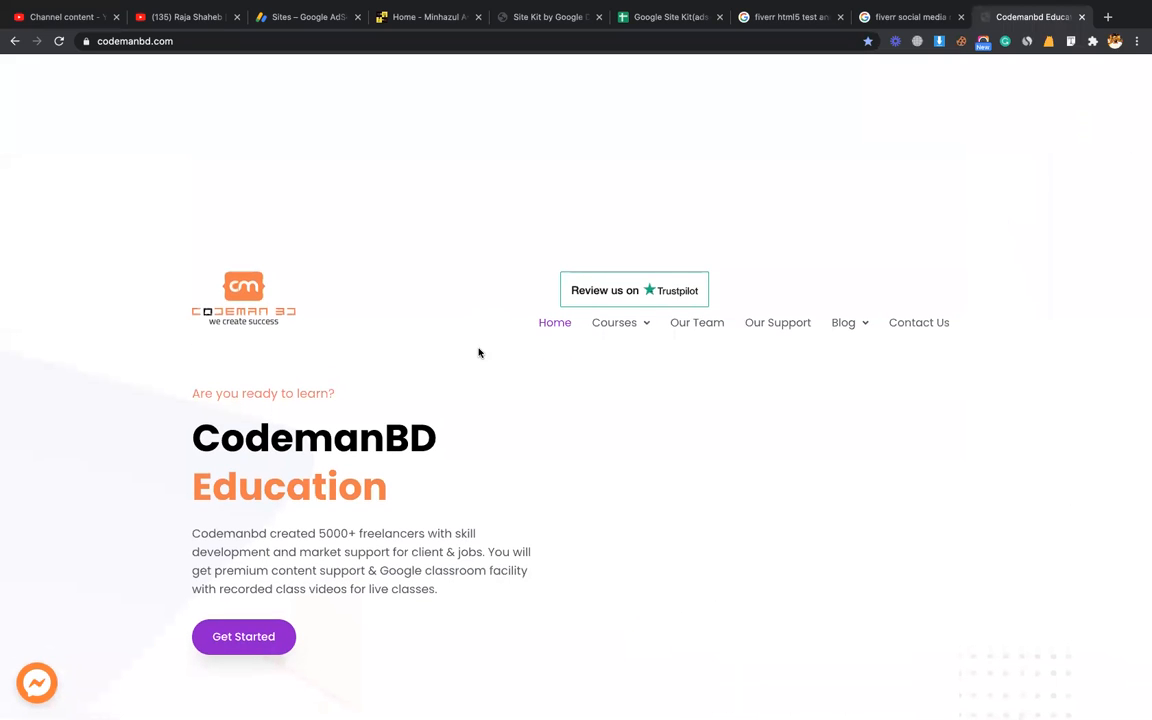
Check the AdSense site list again and open the Elementor & Shopify course page on codemanbd.com
click(304, 17)
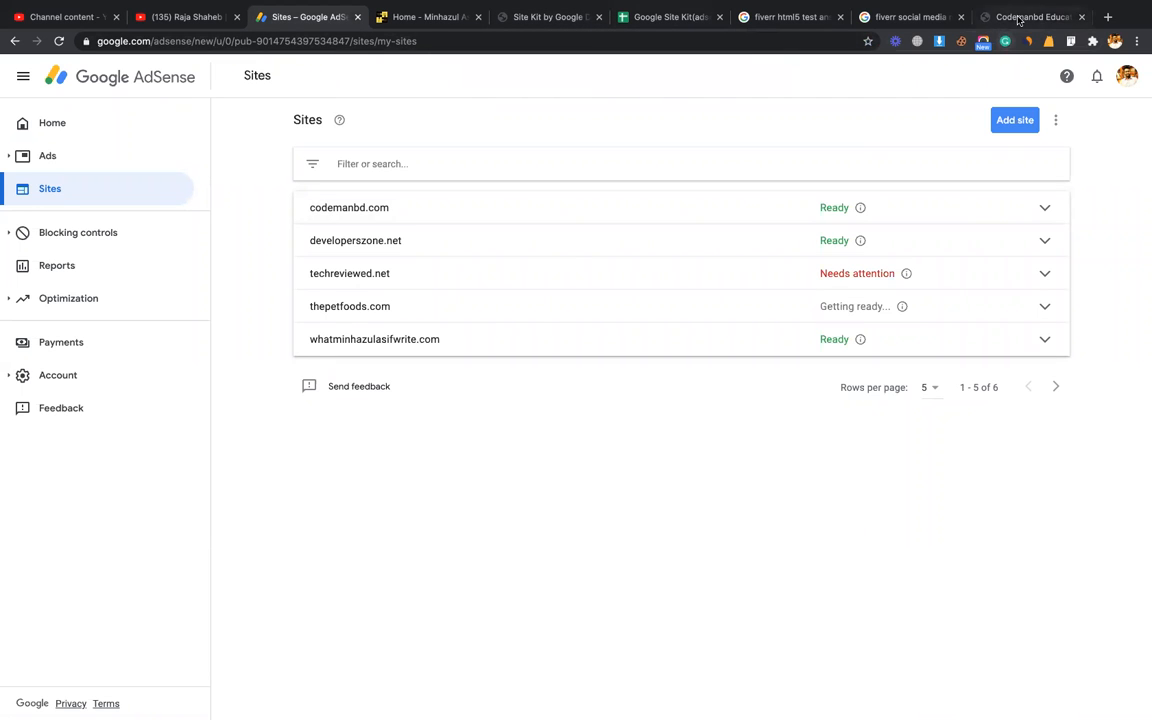
click(1018, 17)
mouse_move(854, 327)
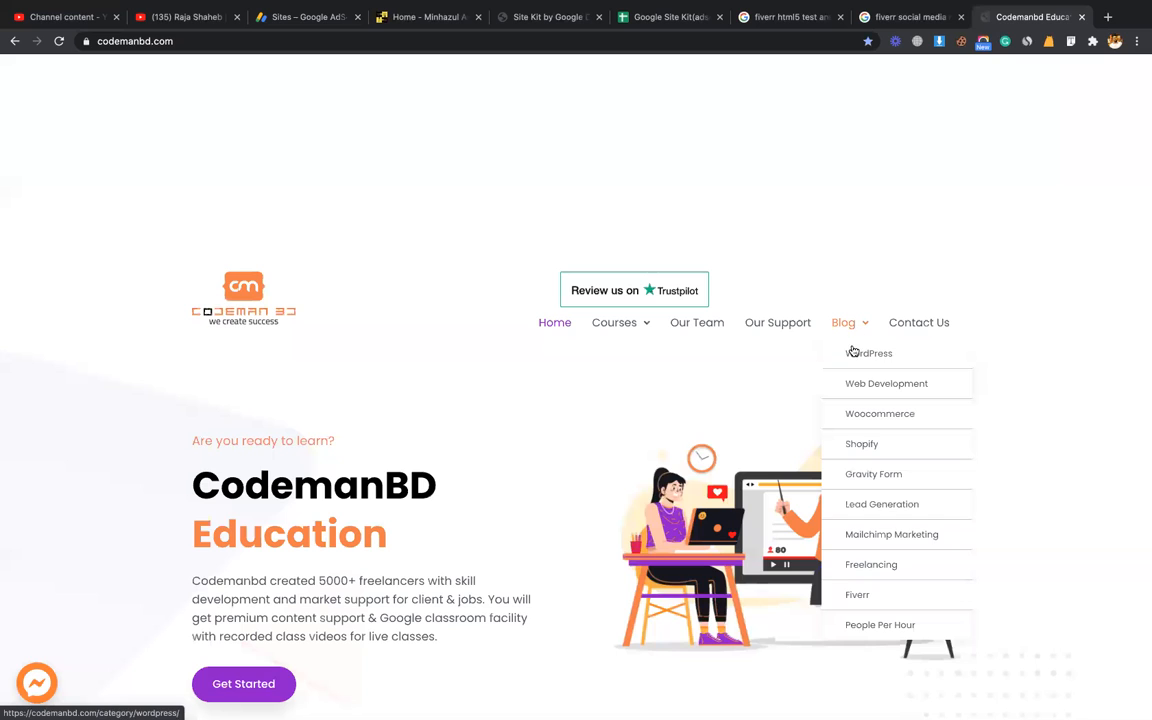
mouse_move(632, 331)
click(635, 354)
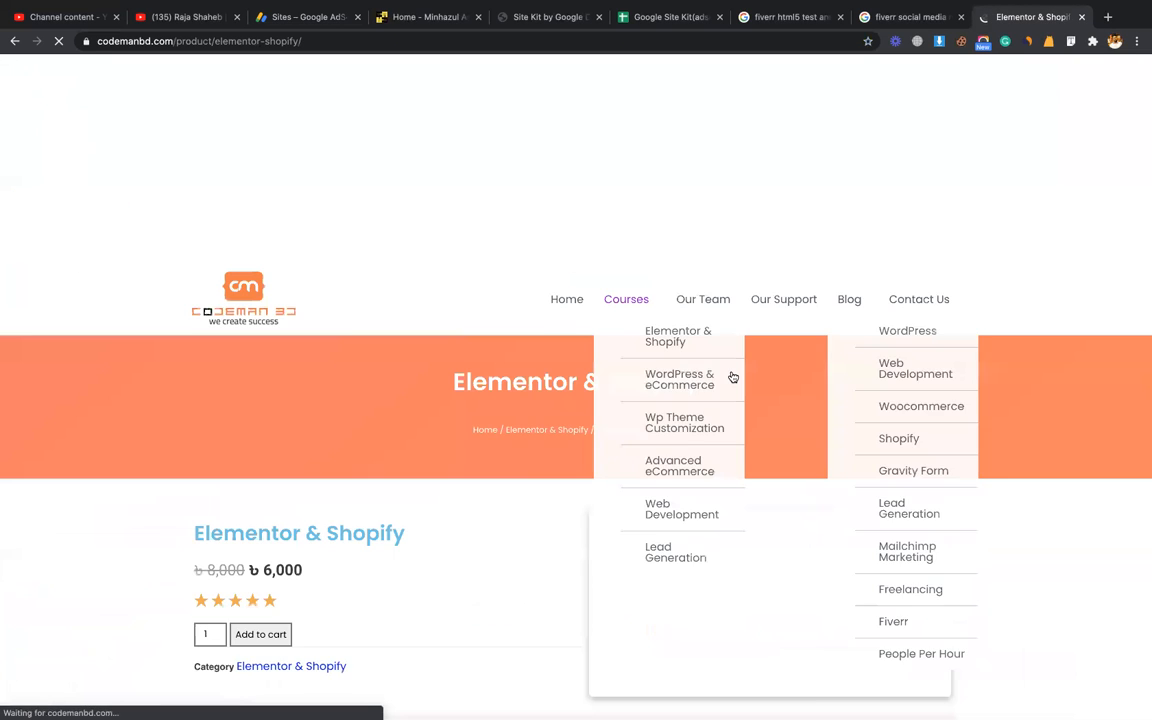
Examine the Elementor & Shopify course page for ads, especially the area between the course information and the footer
scroll(733, 377, down, 3)
scroll(380, 376, down, 10)
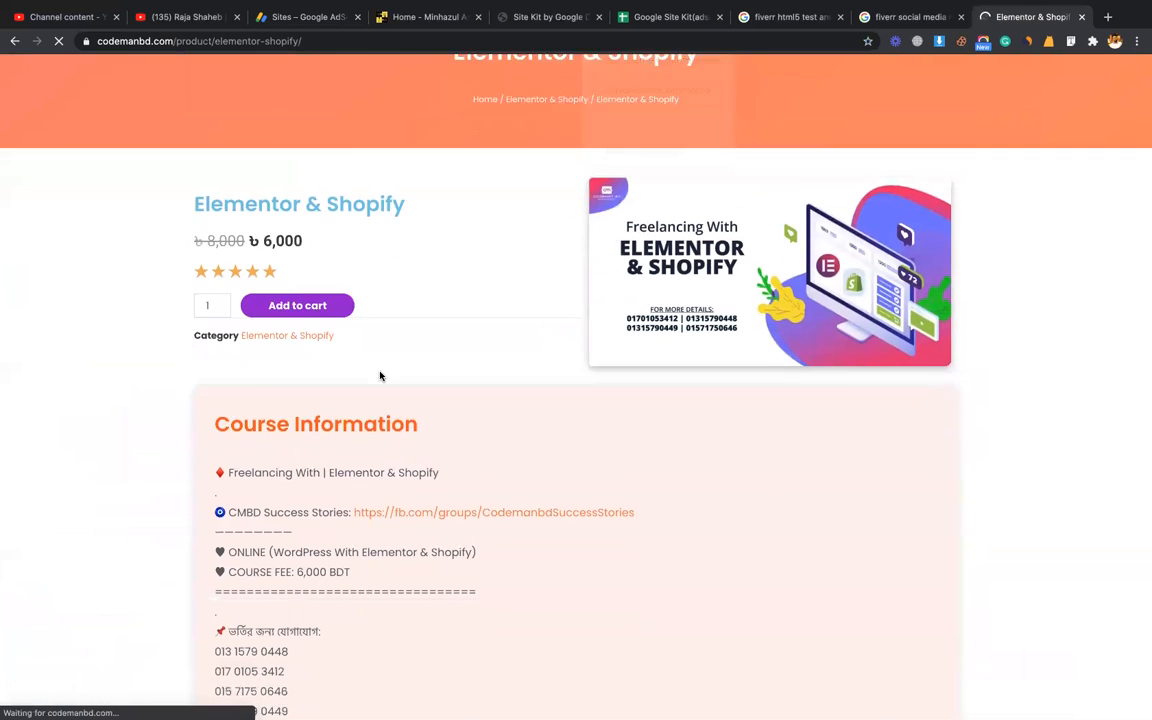
scroll(380, 376, down, 20)
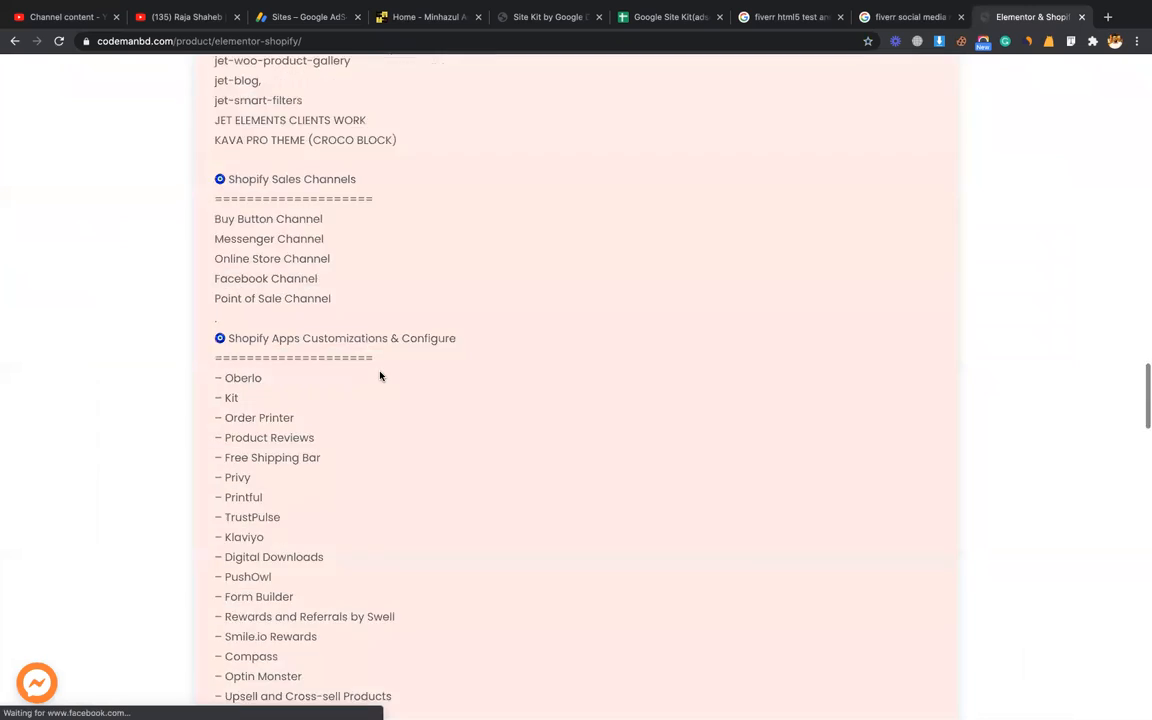
scroll(380, 376, down, 15)
scroll(380, 375, up, 5)
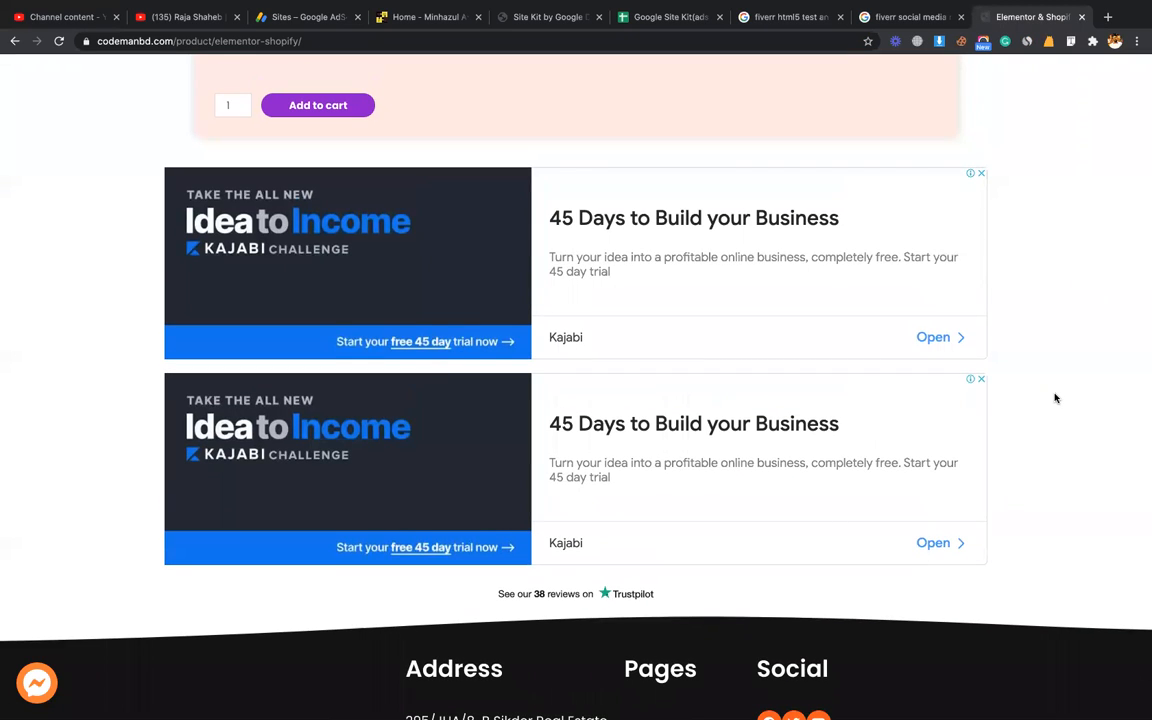
scroll(1054, 398, down, 5)
scroll(1054, 398, up, 10)
scroll(1054, 398, down, 10)
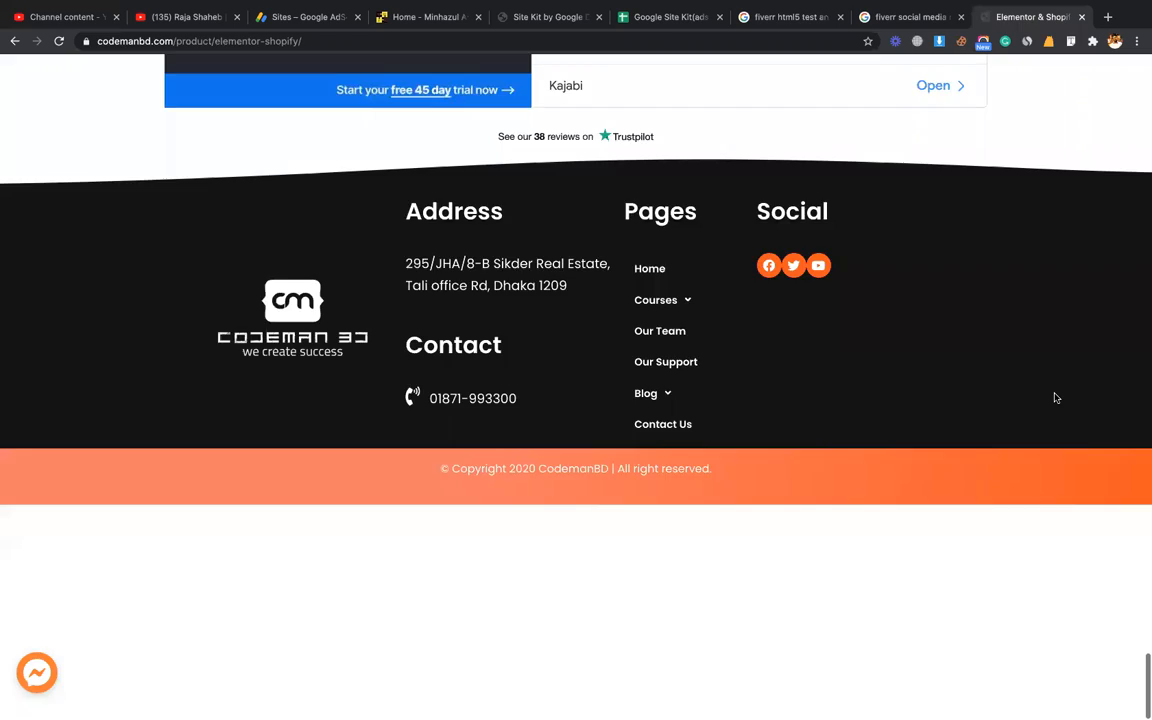
scroll(1053, 397, up, 5)
scroll(1050, 260, up, 10)
scroll(1035, 314, up, 20)
scroll(1035, 314, down, 20)
scroll(1035, 314, down, 2)
scroll(1035, 314, up, 6)
scroll(1035, 314, down, 7)
scroll(1035, 314, up, 1)
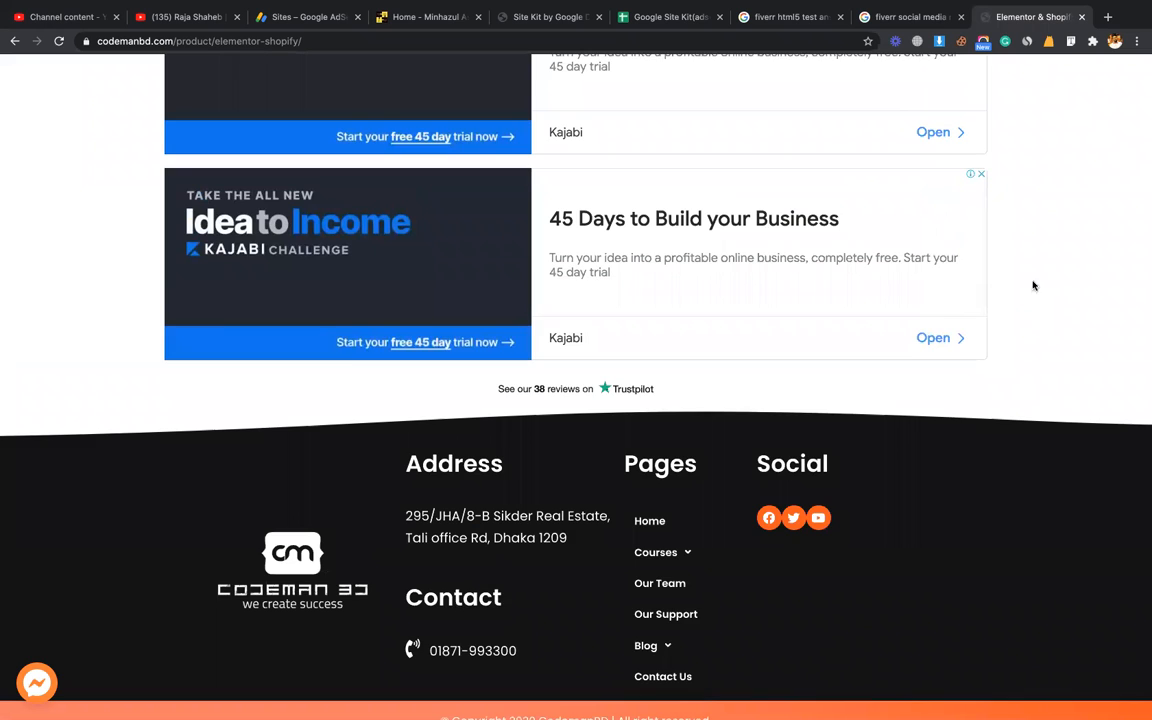
scroll(1034, 270, up, 10)
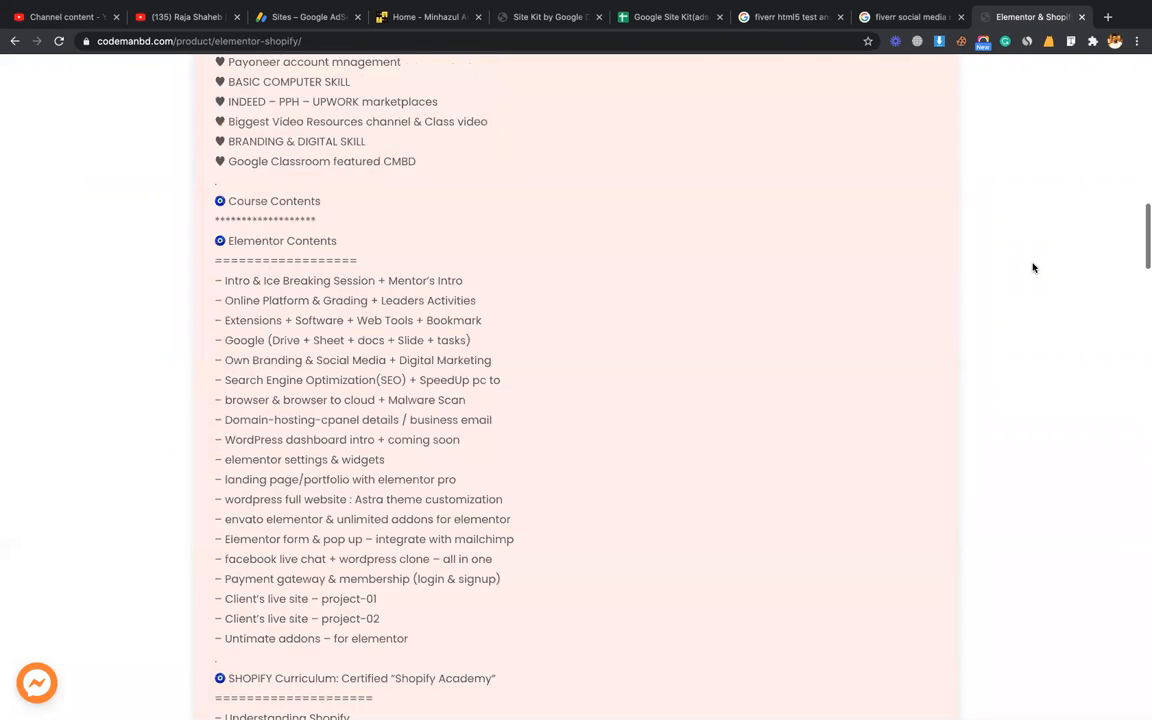
scroll(1034, 268, up, 15)
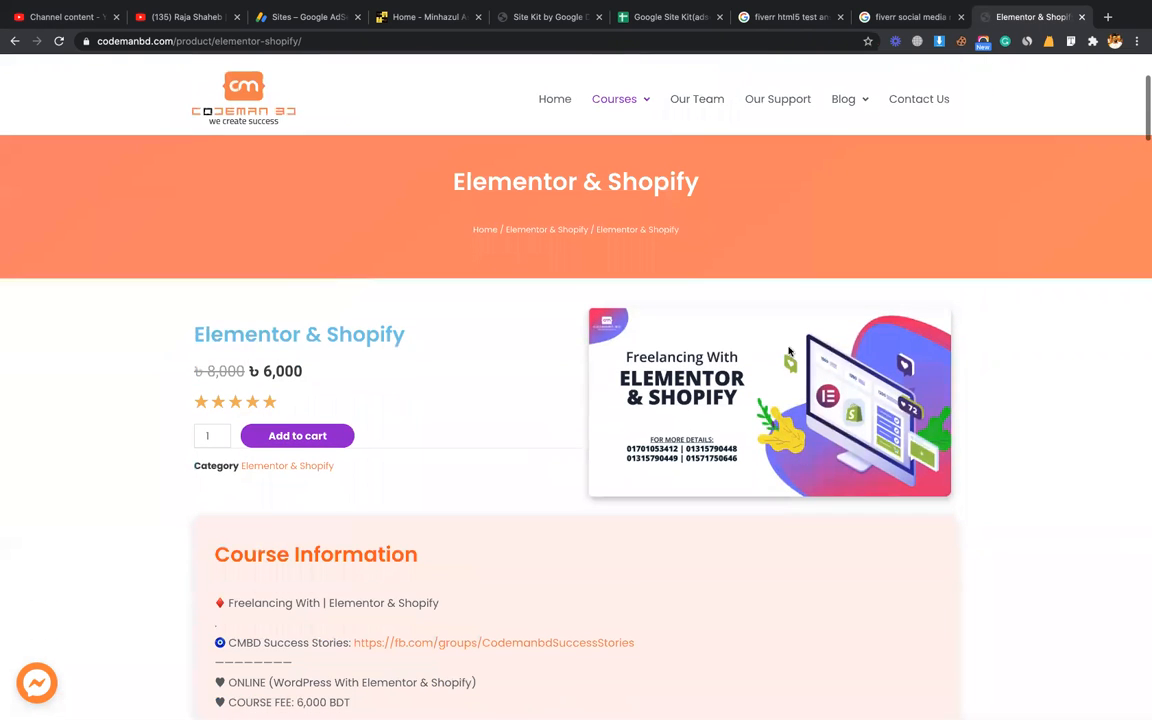
Highlight the words of the course page title "Elementor & Shopify" and view the site's blog categories
double_click(509, 172)
double_click(618, 174)
double_click(549, 175)
double_click(644, 176)
double_click(655, 180)
mouse_move(855, 110)
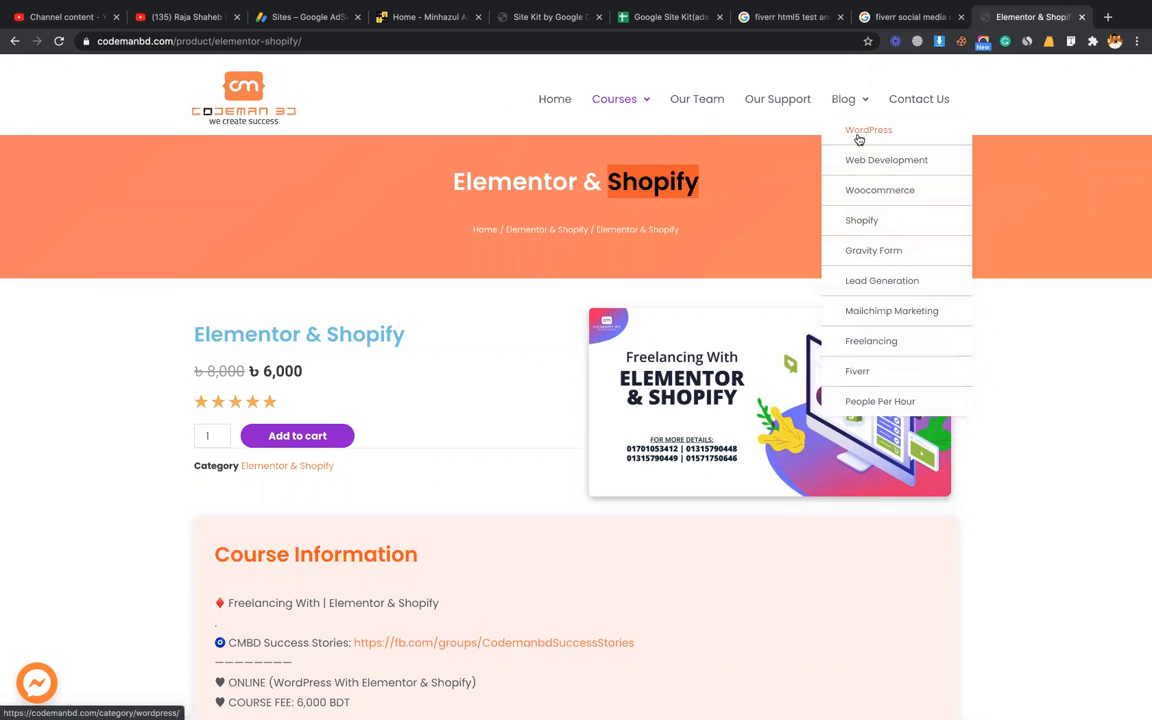
click(524, 178)
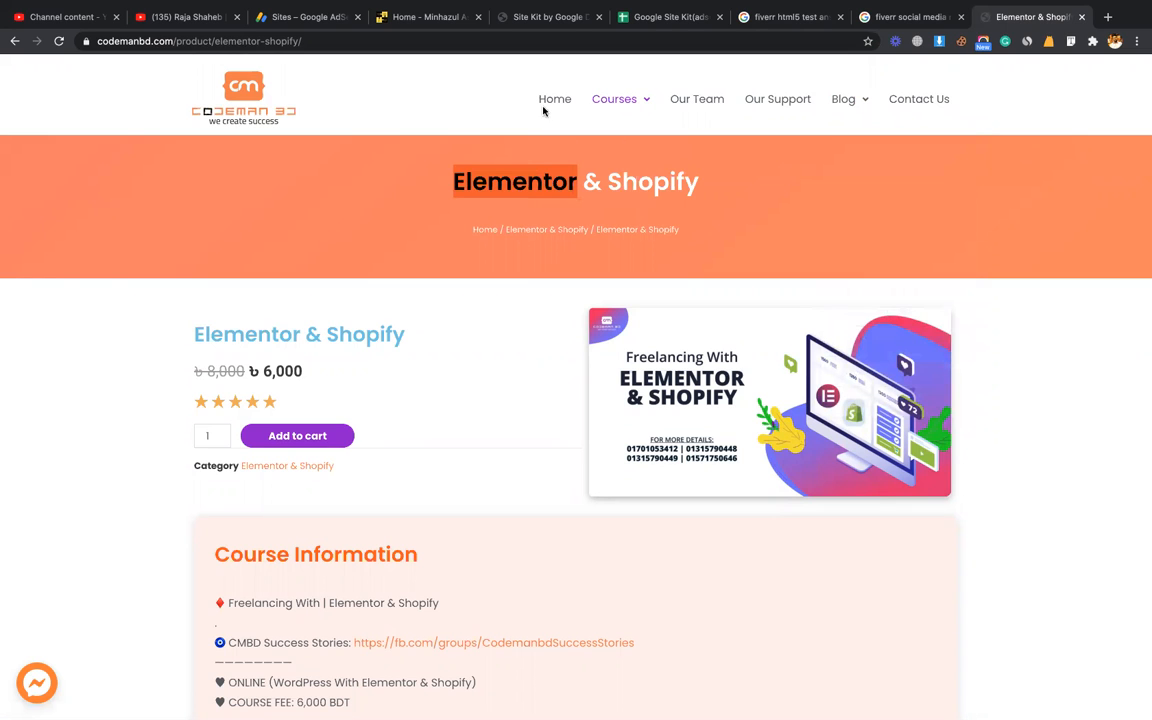
Switch to the personal blog site and look through its home page up to the featured posts
click(441, 27)
scroll(360, 288, up, 10)
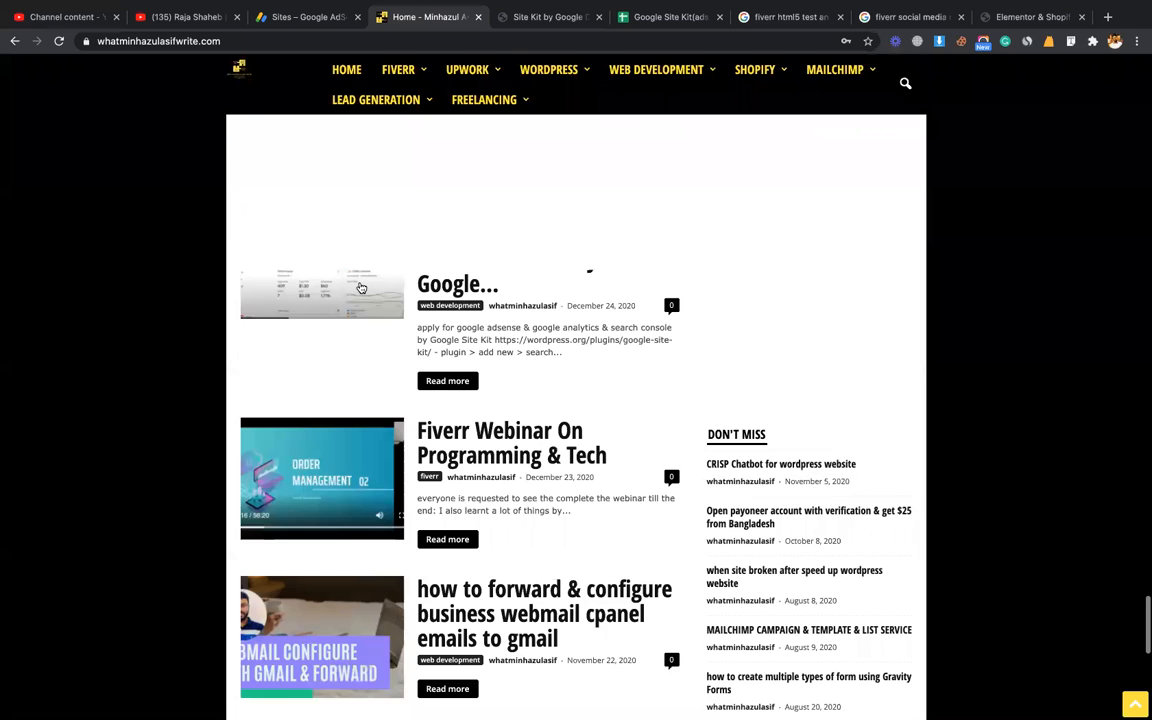
scroll(150, 490, up, 5)
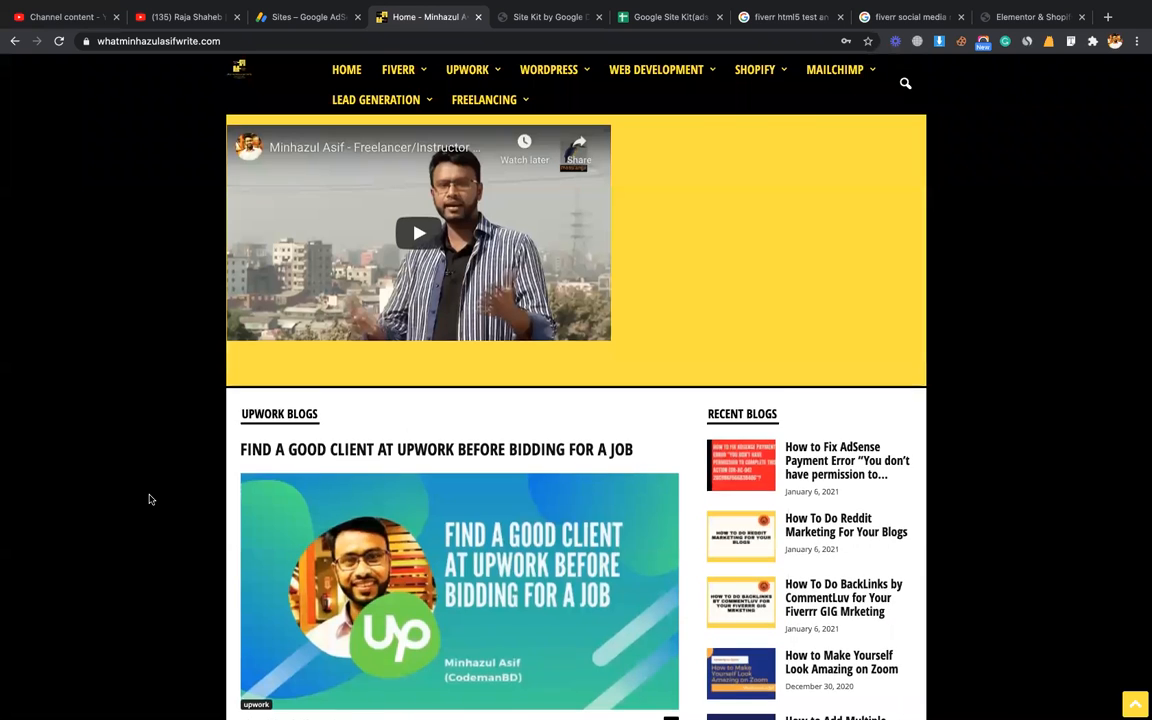
scroll(170, 480, up, 10)
scroll(300, 430, down, 3)
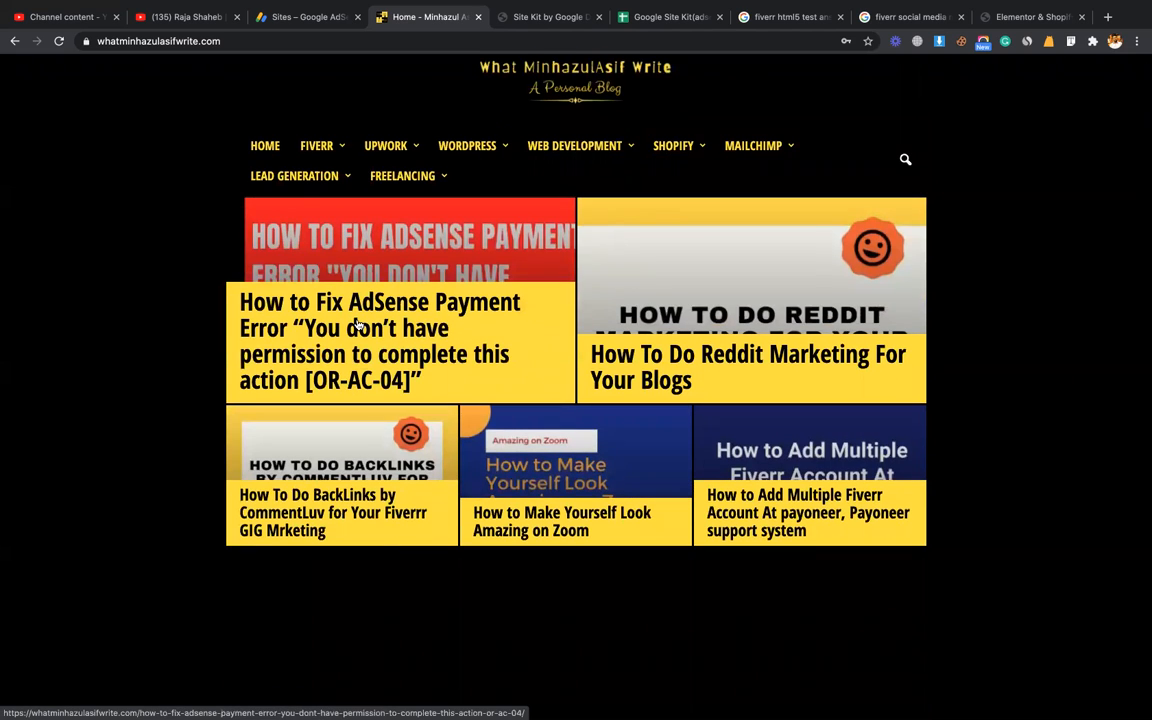
Open the blog post "How to Fix AdSense Payment Error" and look through the article for ad placements
click(356, 325)
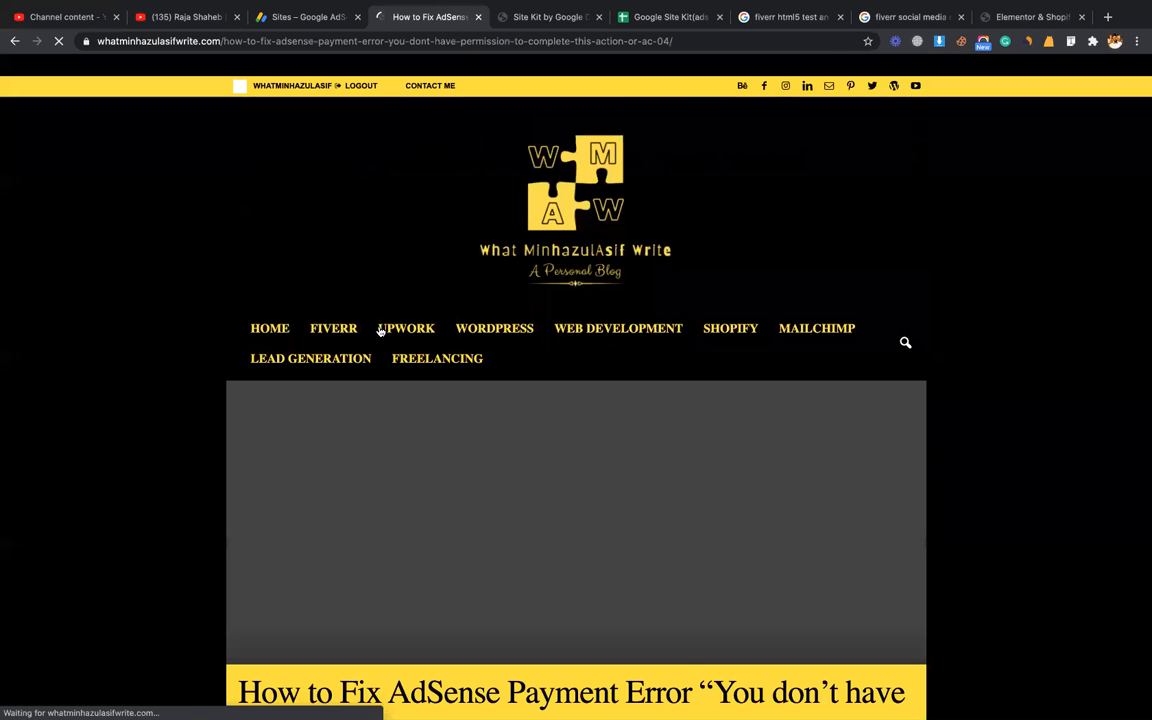
scroll(380, 331, down, 5)
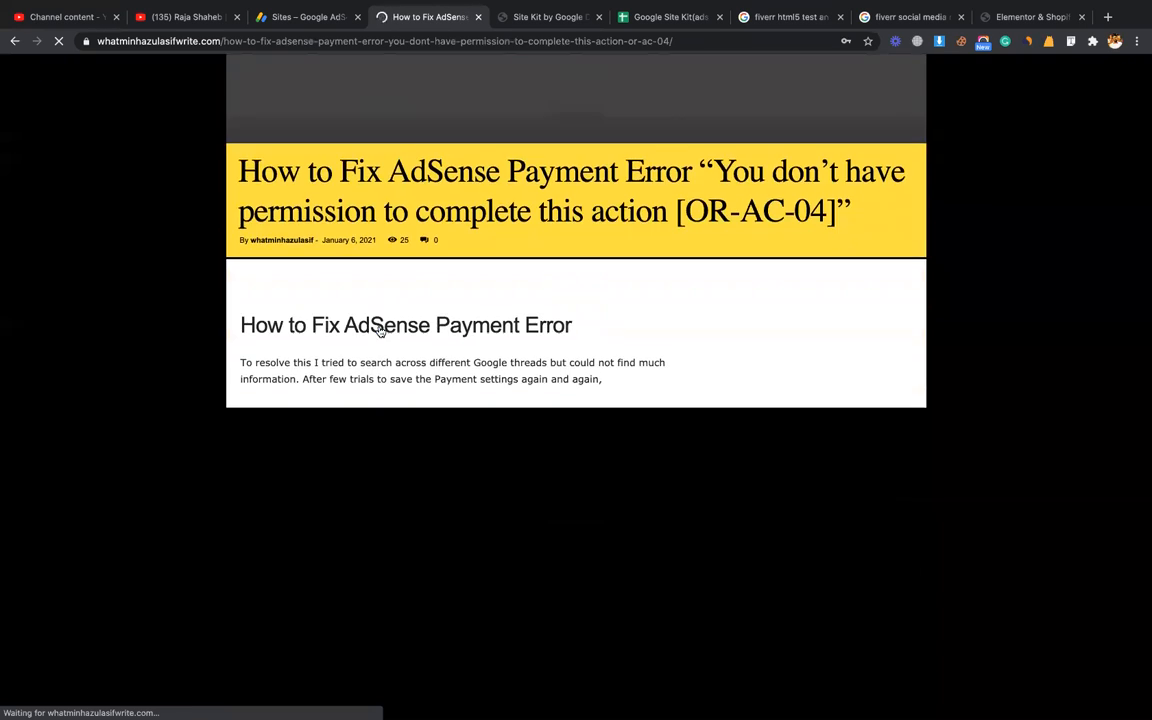
scroll(380, 331, down, 4)
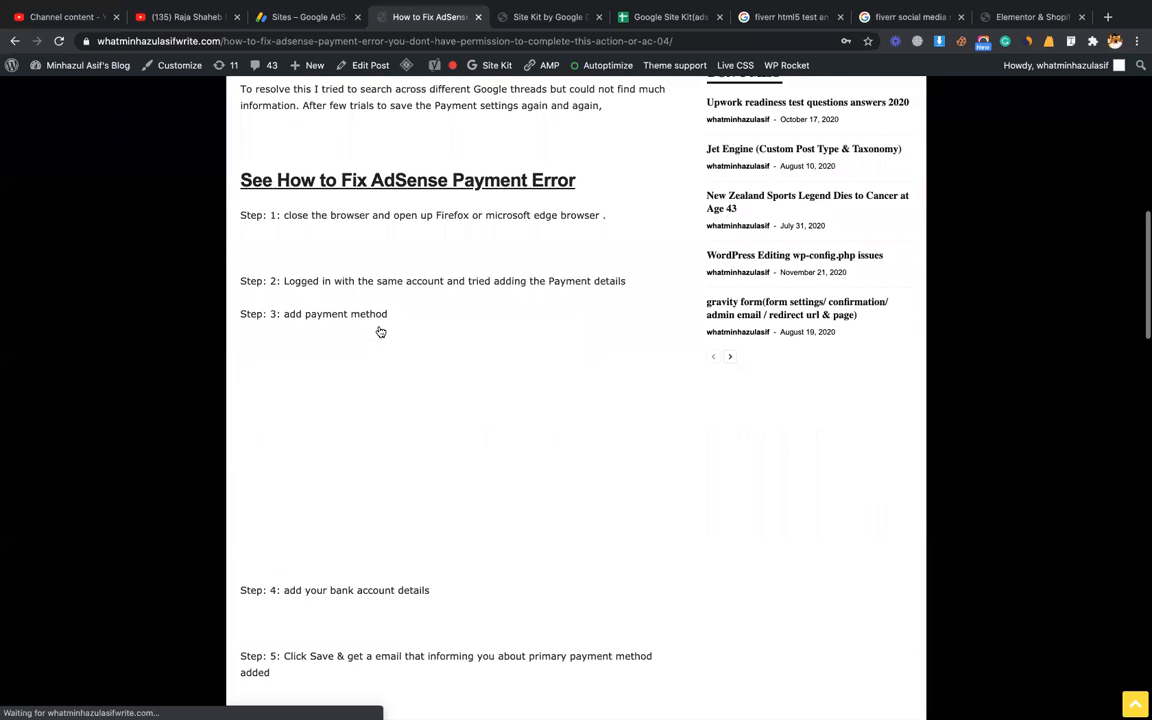
scroll(380, 331, down, 6)
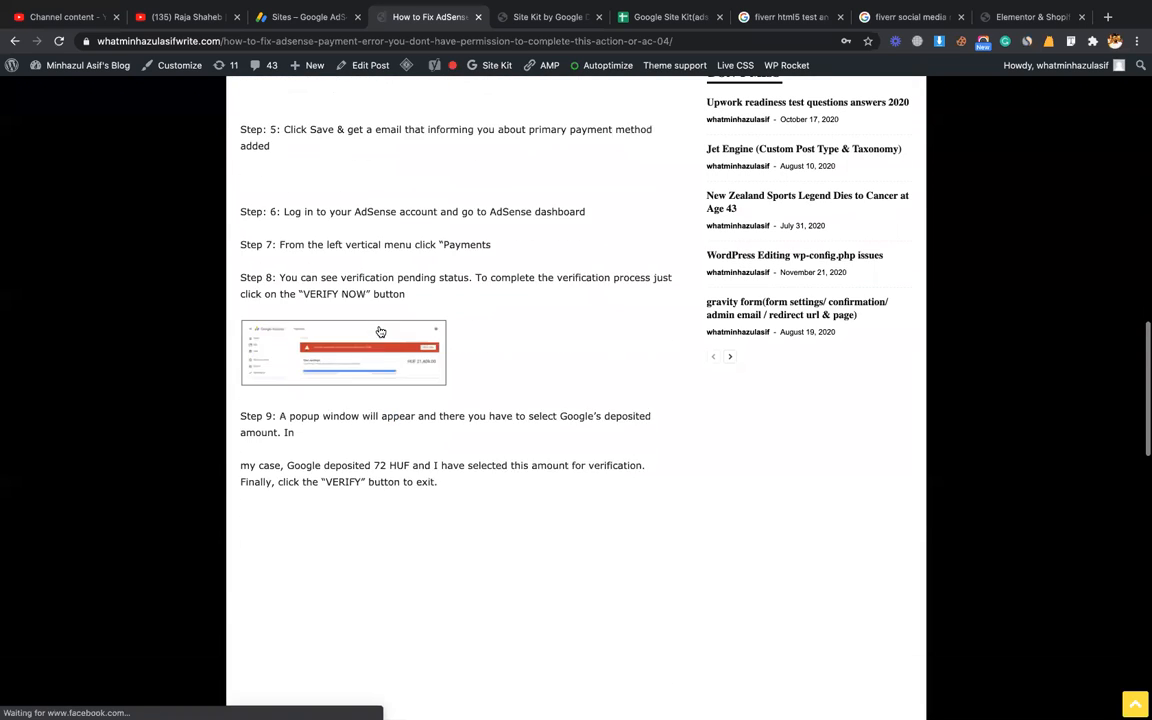
scroll(380, 331, down, 7)
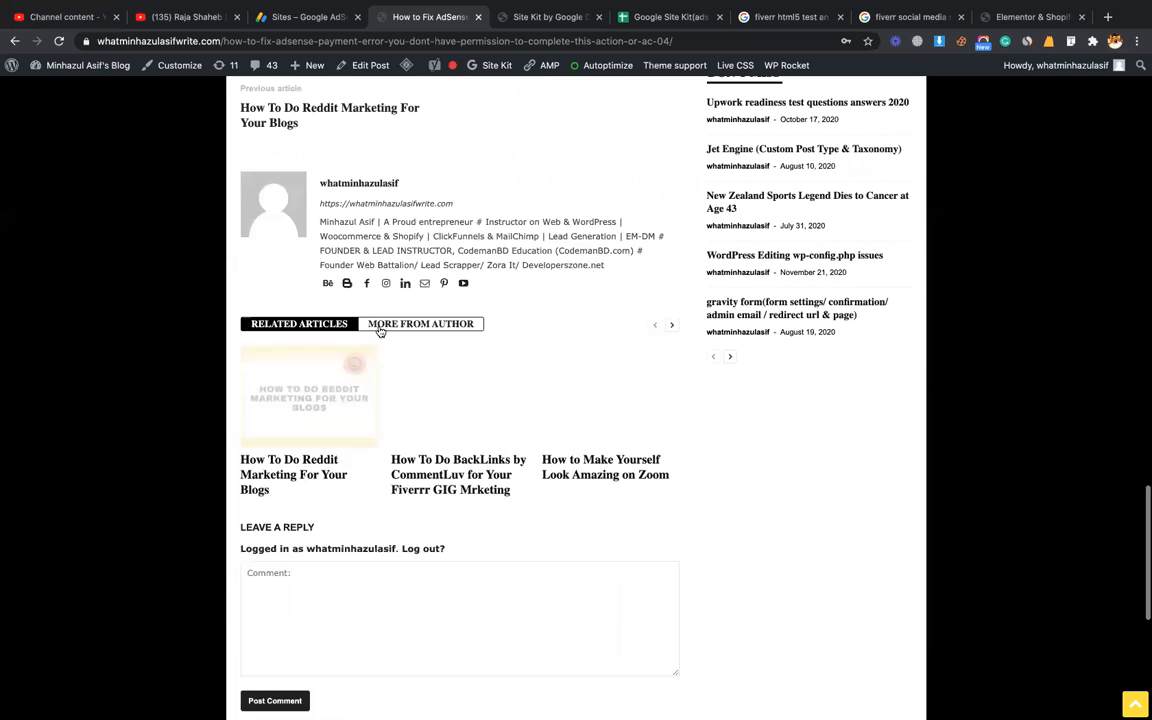
scroll(380, 331, up, 1)
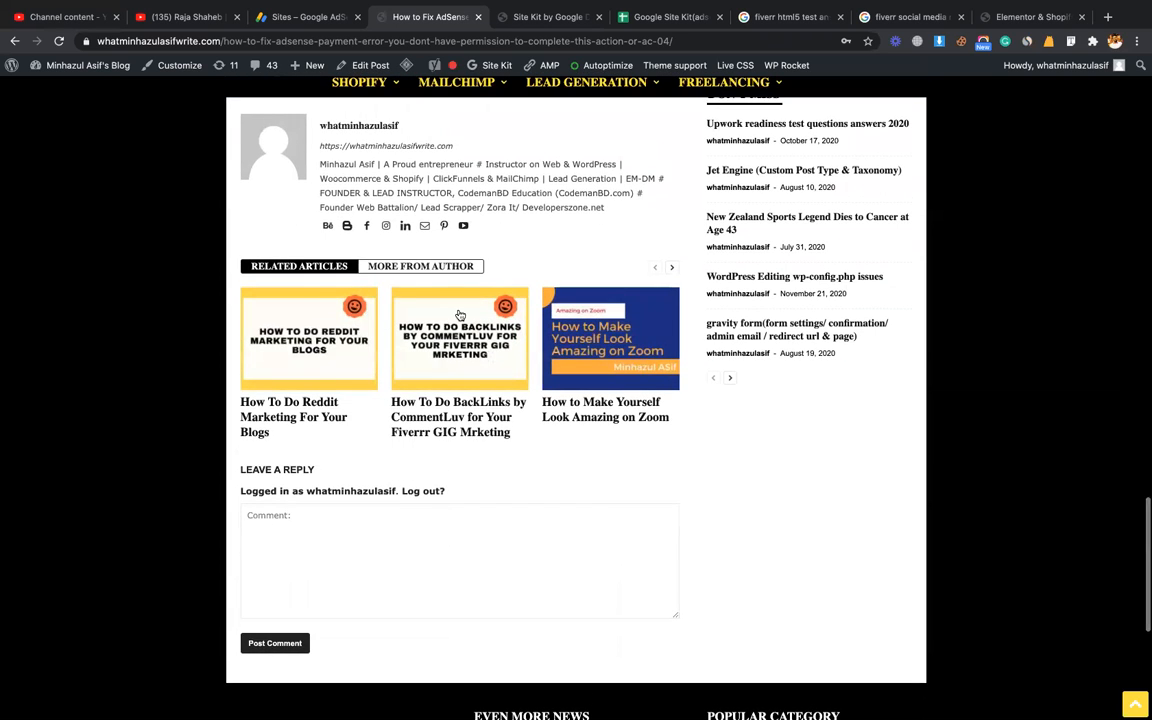
scroll(459, 315, up, 10)
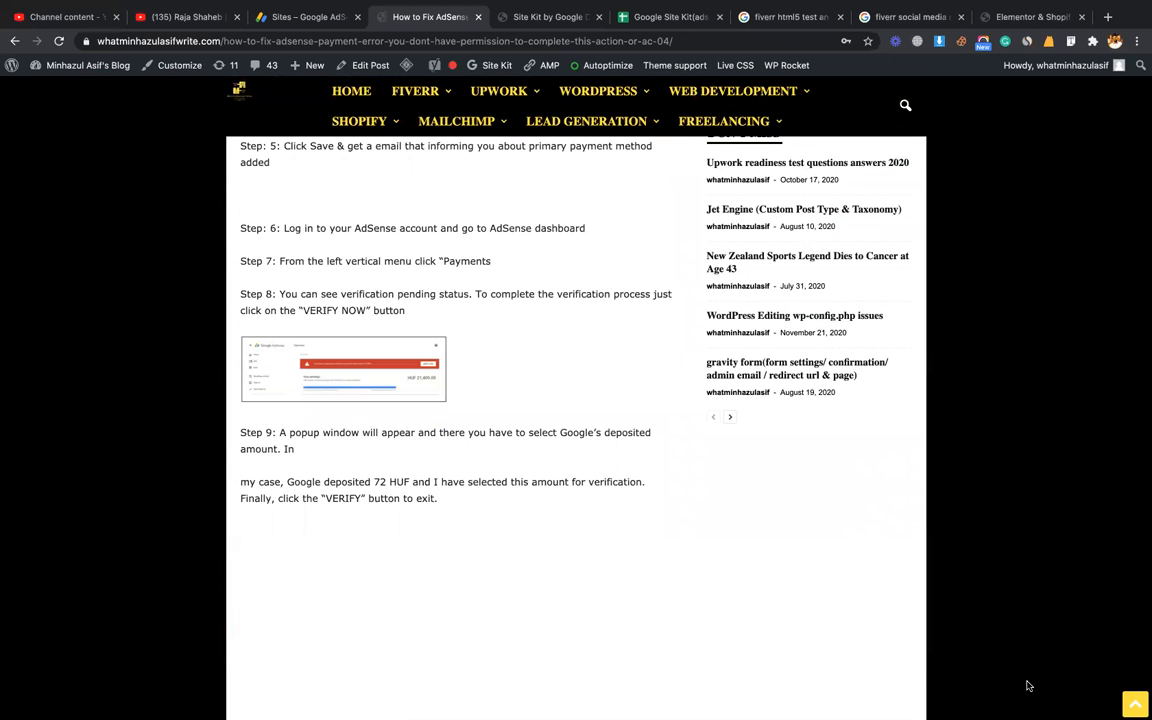